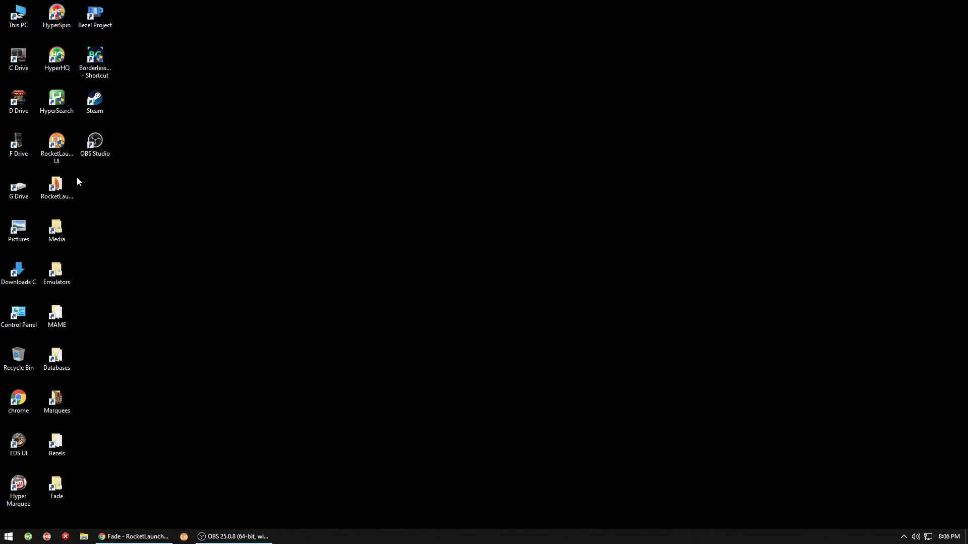
Look over the desktop folder shortcuts from RocketLauncher and Media through Databases and Marquees to Bezels and Fade
left_click(56, 187)
left_click(62, 231)
left_click(57, 280)
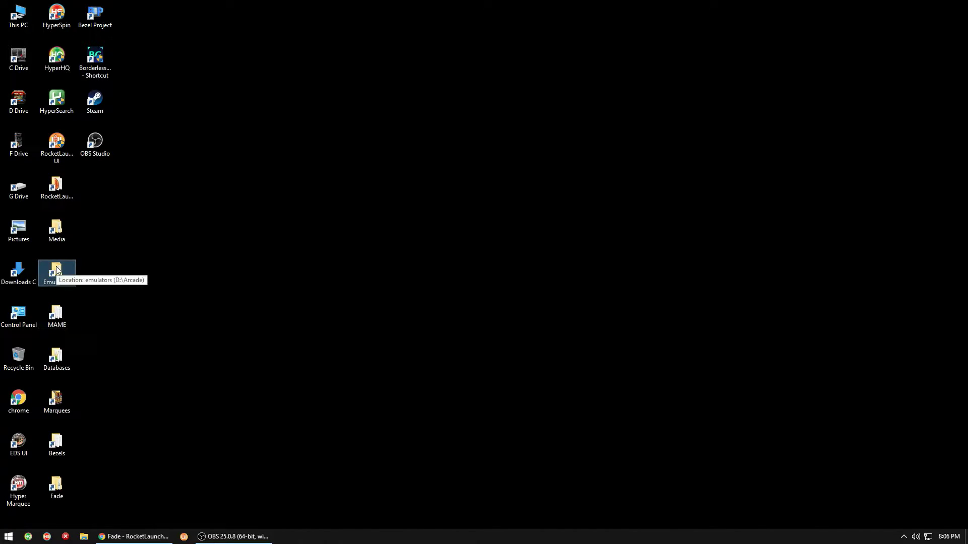
left_click(59, 316)
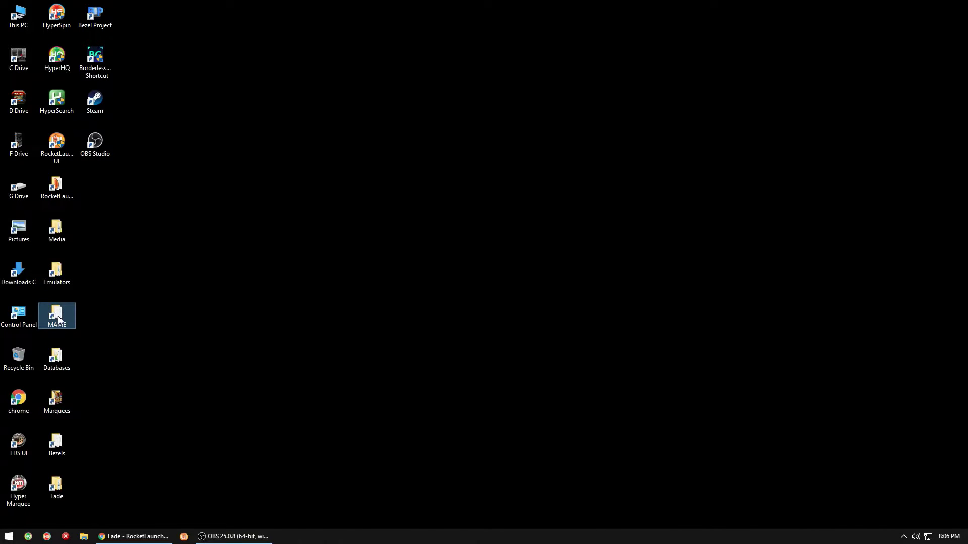
left_click(59, 359)
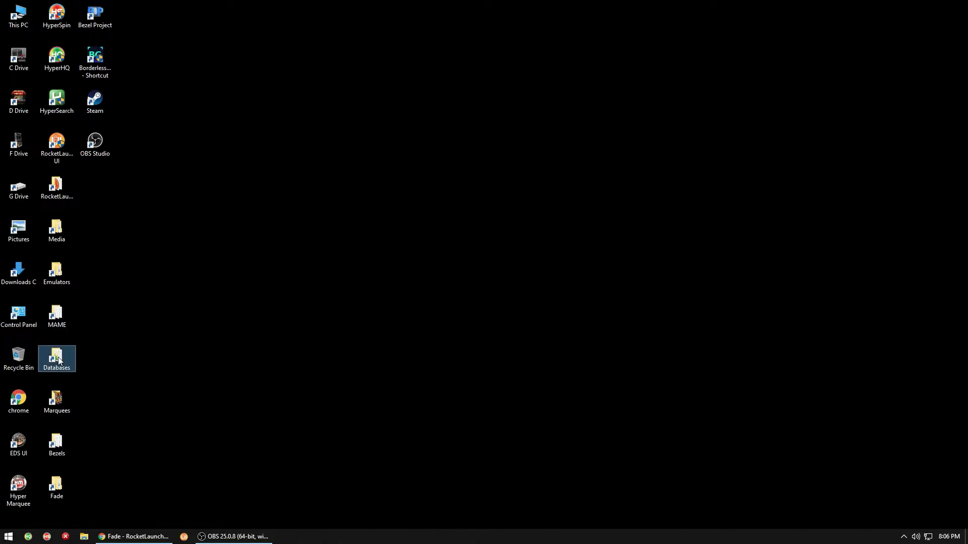
left_click(59, 403)
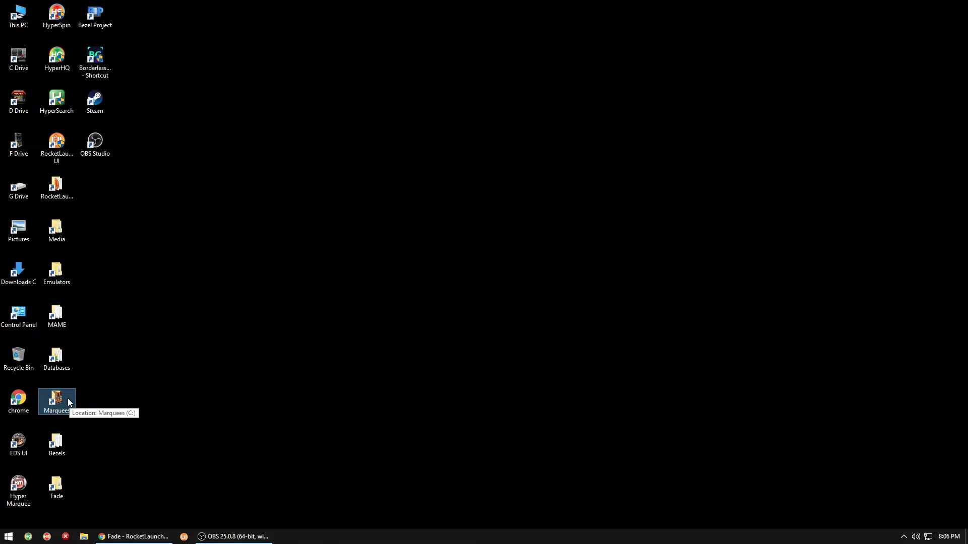
left_click(68, 444)
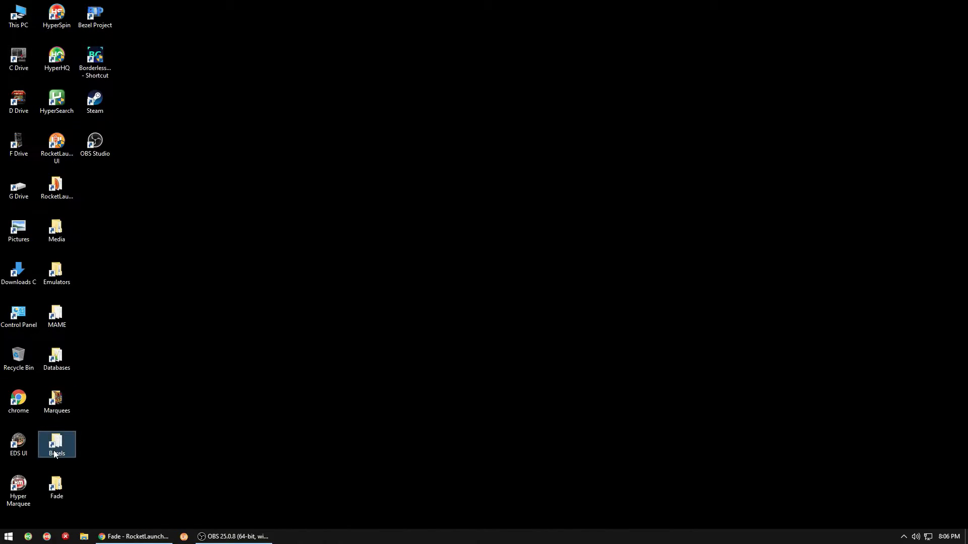
left_click(59, 491)
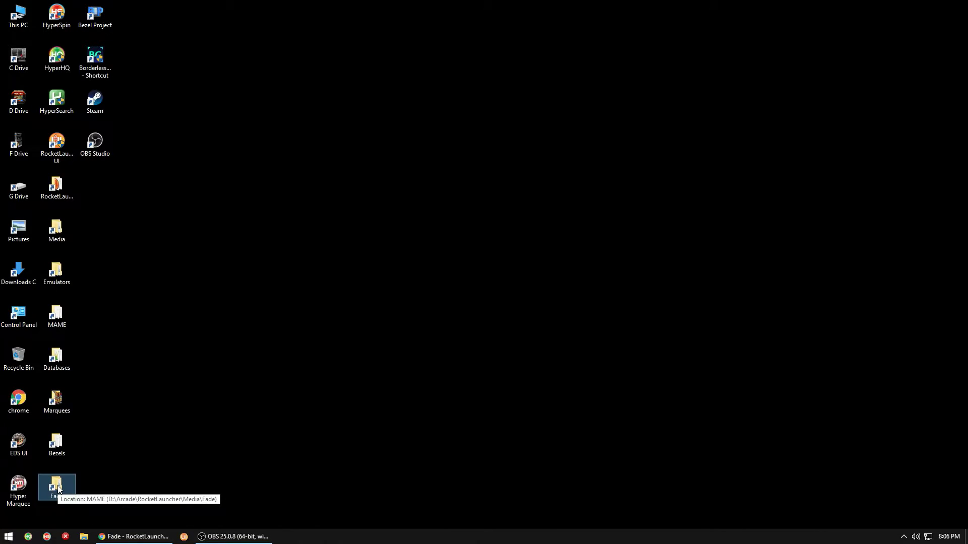
Open the MAME folder through the Databases shortcut, look through the ROM names in favorites.txt, and close the text file
double_click(61, 362)
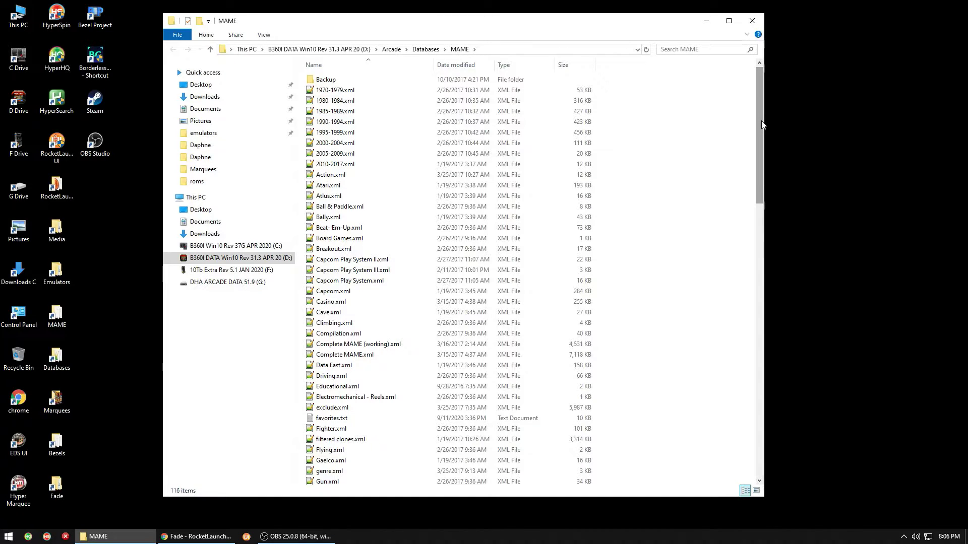
left_click_drag(763, 125, 743, 164)
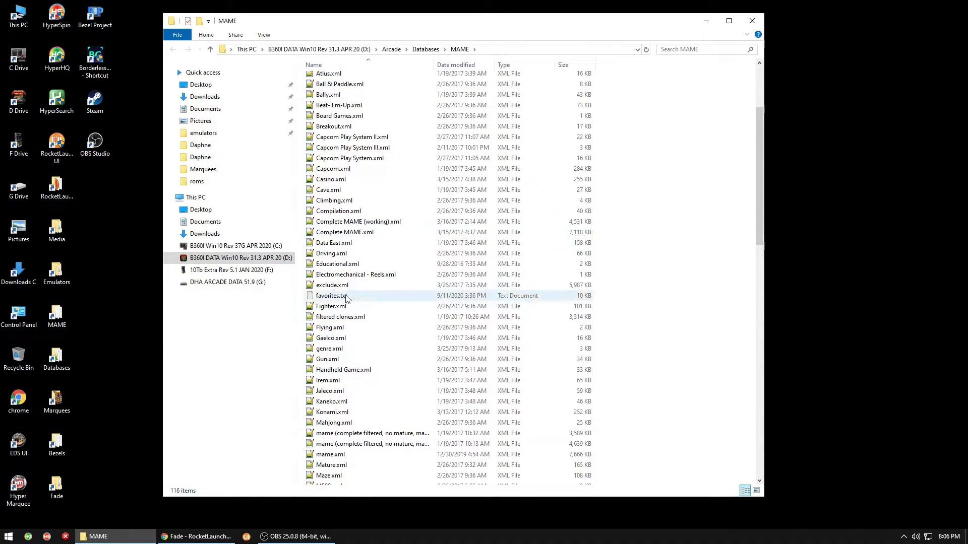
double_click(341, 297)
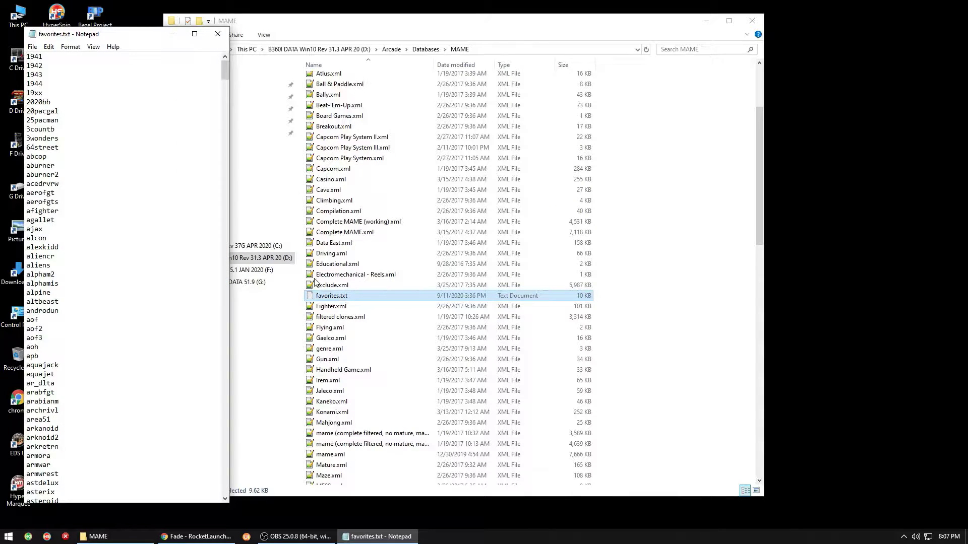
left_click_drag(158, 35, 450, 38)
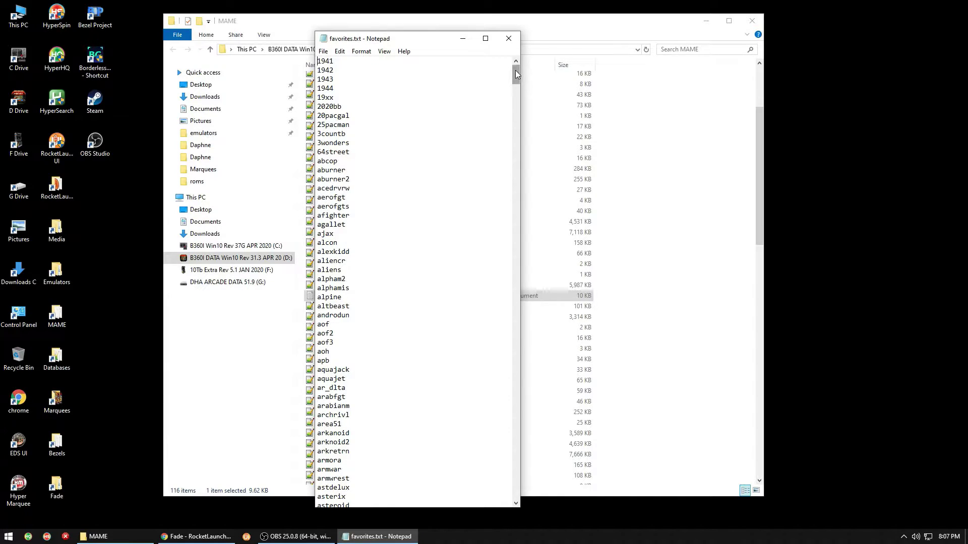
left_click_drag(437, 38, 411, 33)
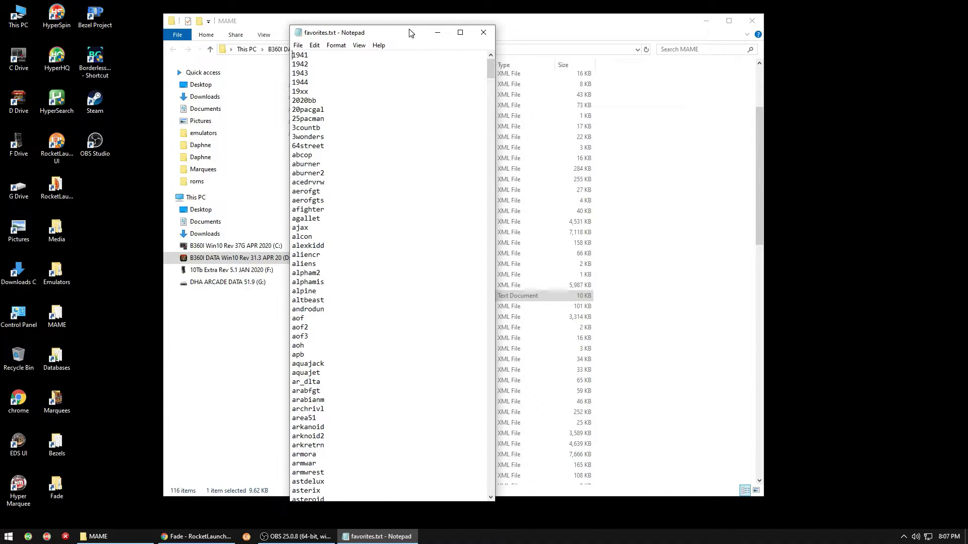
left_click_drag(488, 72, 499, 47)
left_click(483, 32)
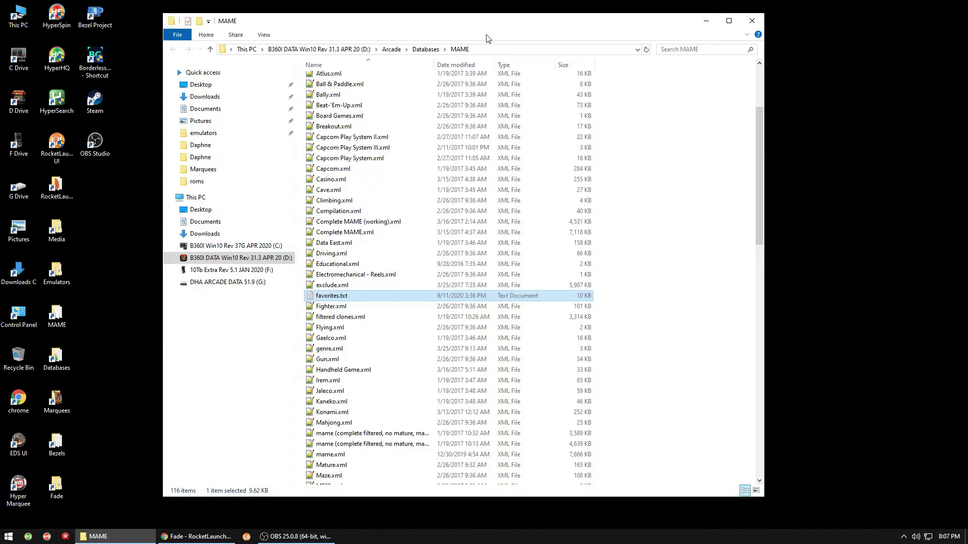
Go up to the parent Databases folder, browse its system folders, and open the Sega Naomi folder
left_click(425, 49)
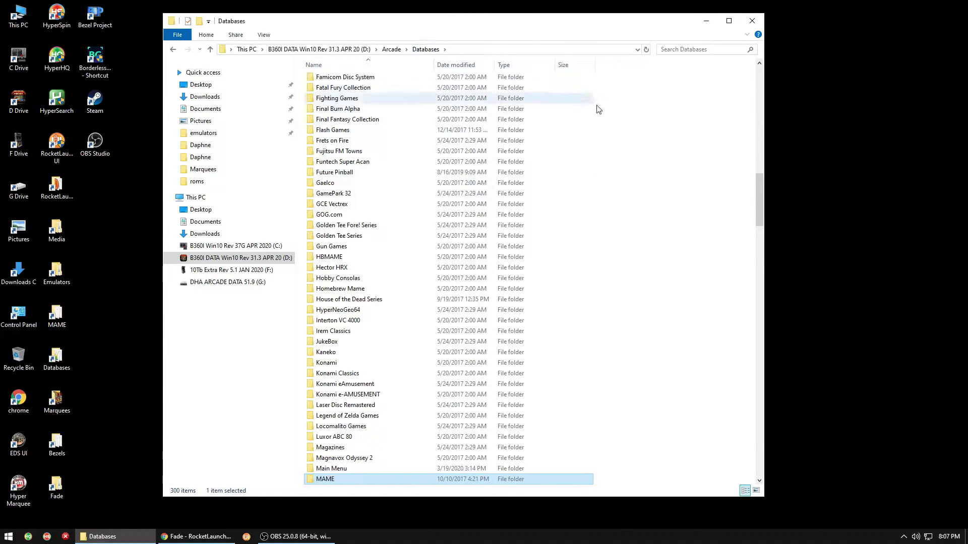
left_click_drag(762, 200, 756, 57)
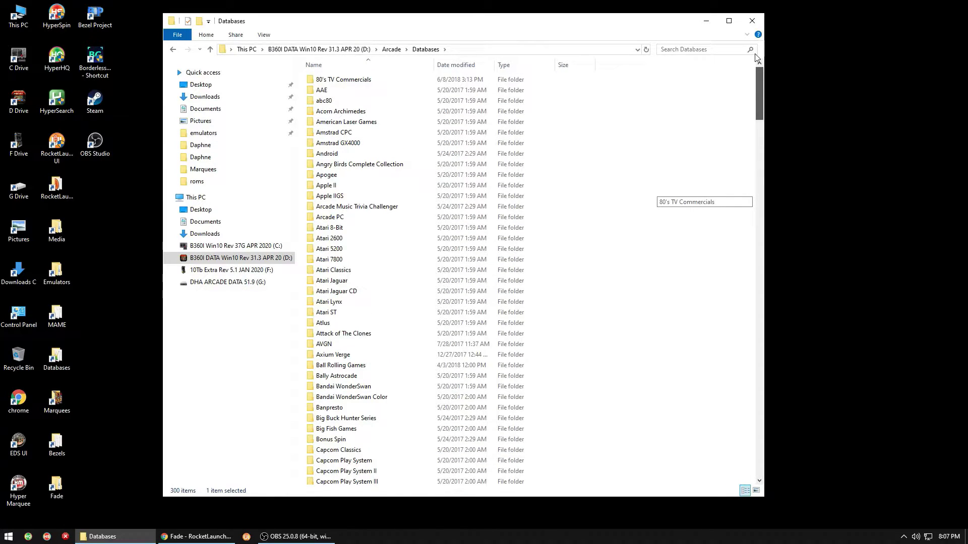
scroll(746, 98, "down", 3)
scroll(747, 94, "up", 3)
scroll(746, 126, "down", 20)
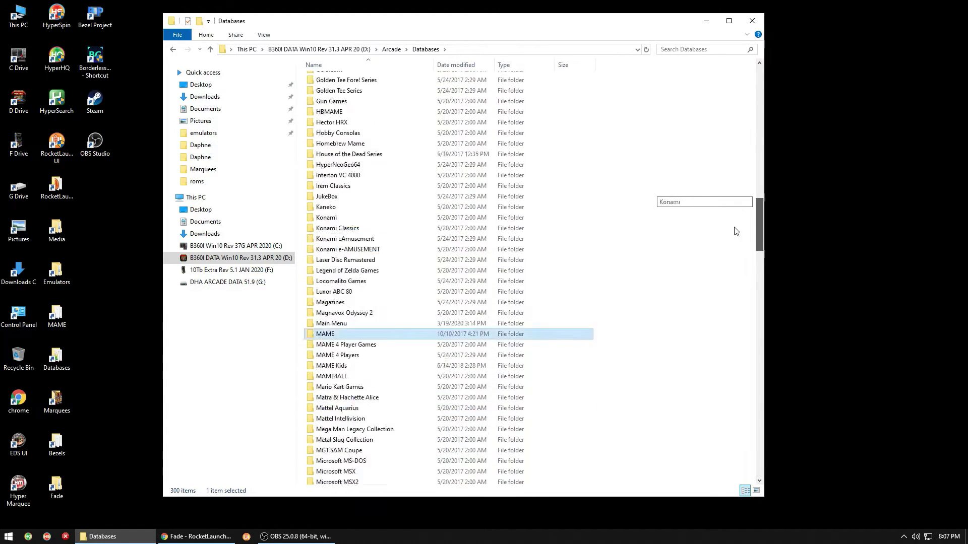
scroll(733, 202, "up", 20)
scroll(385, 177, "up", 2)
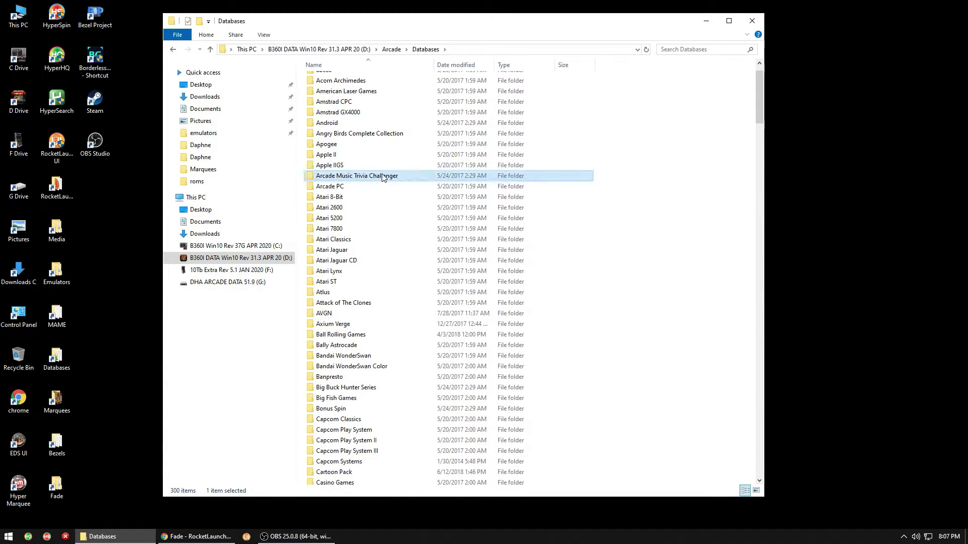
scroll(383, 176, "down", 20)
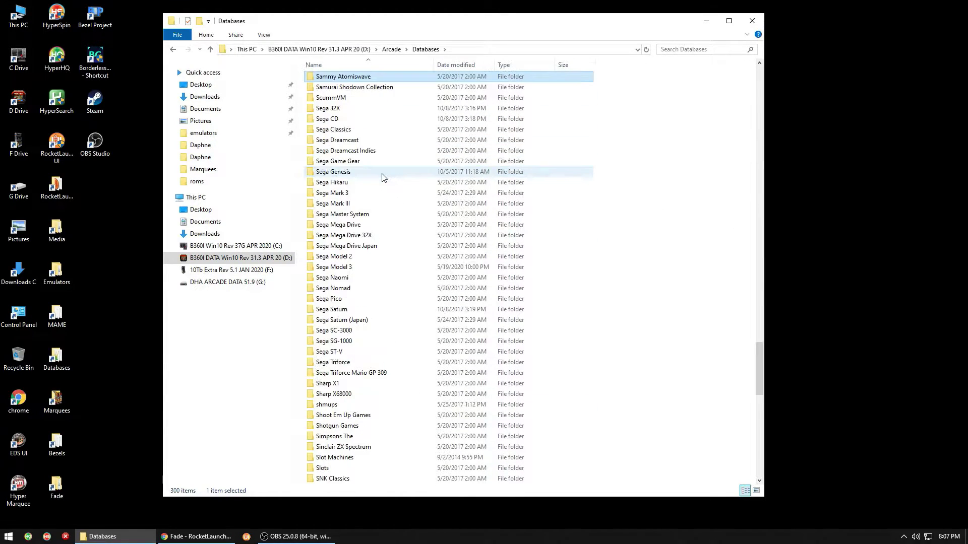
left_click(336, 279)
double_click(336, 279)
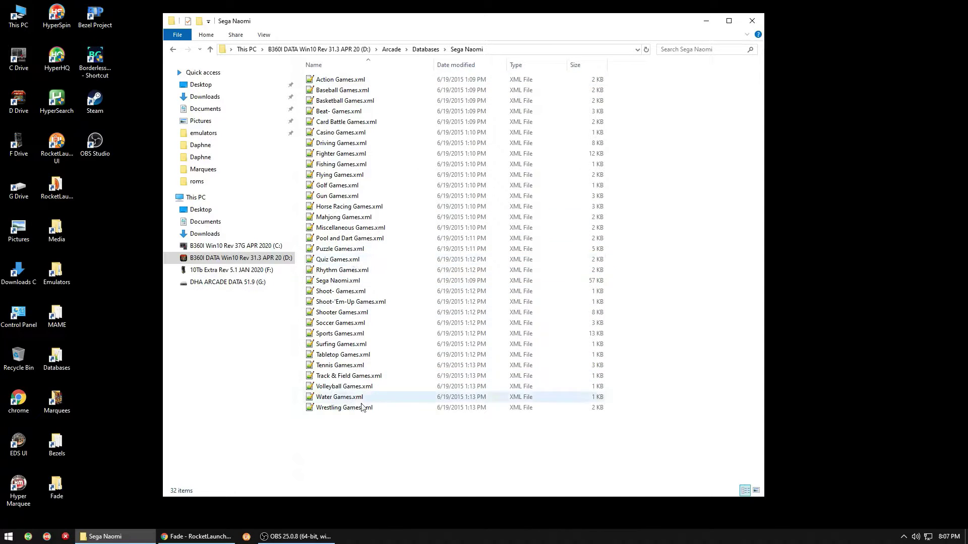
Open Sega Naomi.xml and search it for "power stone"
left_click(348, 281)
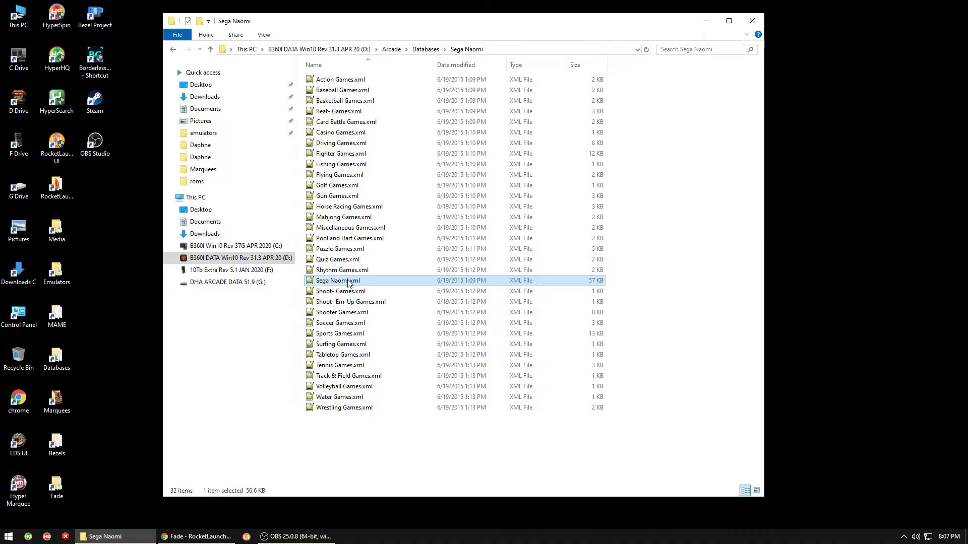
double_click(349, 281)
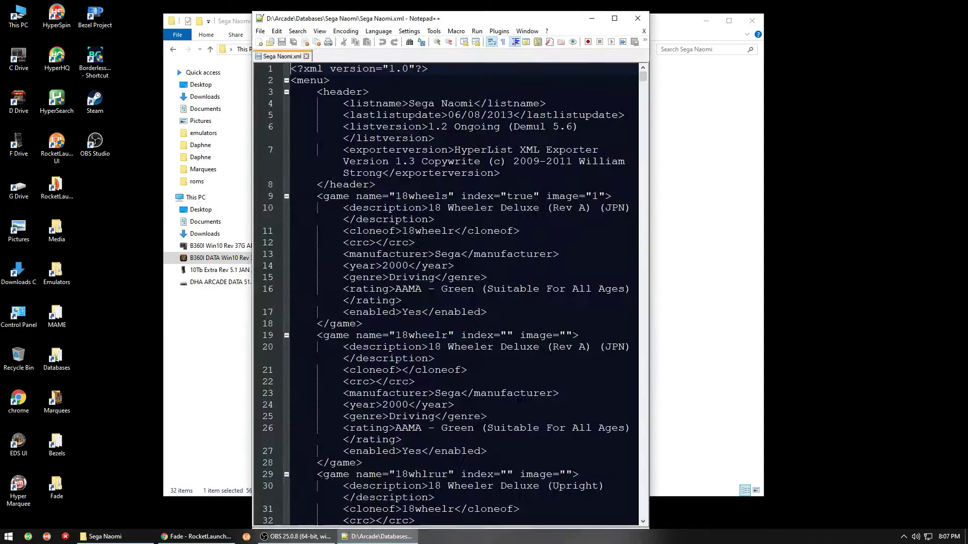
left_click(348, 278)
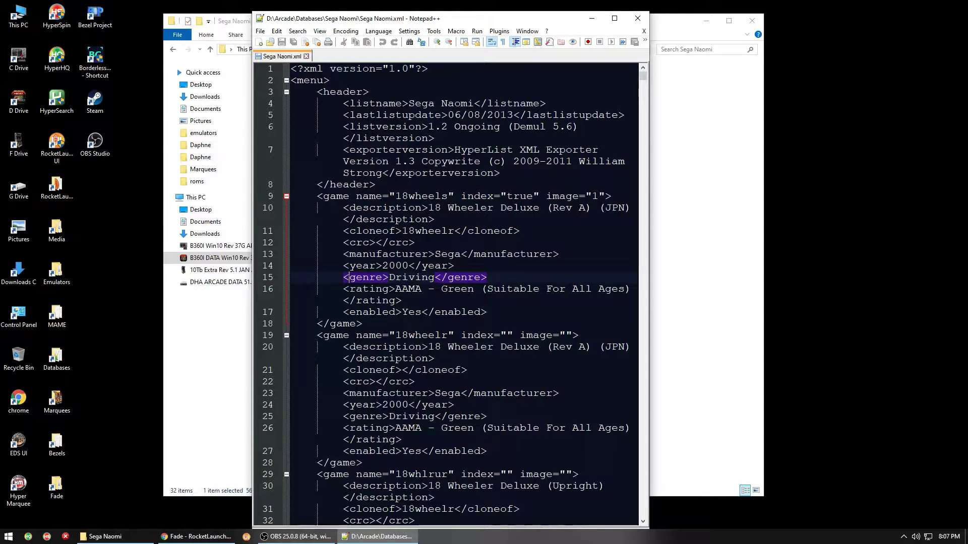
key("ctrl+f")
type("power stone")
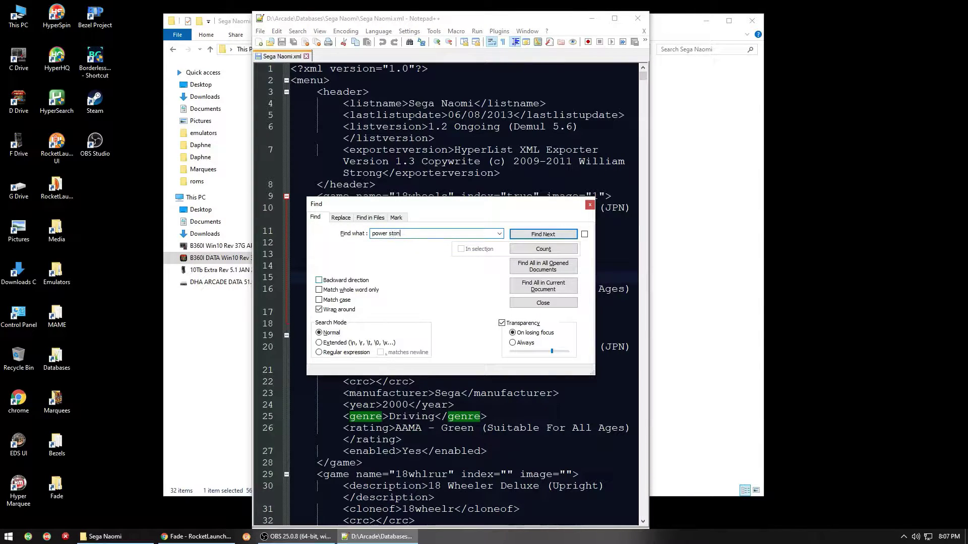
key("Return")
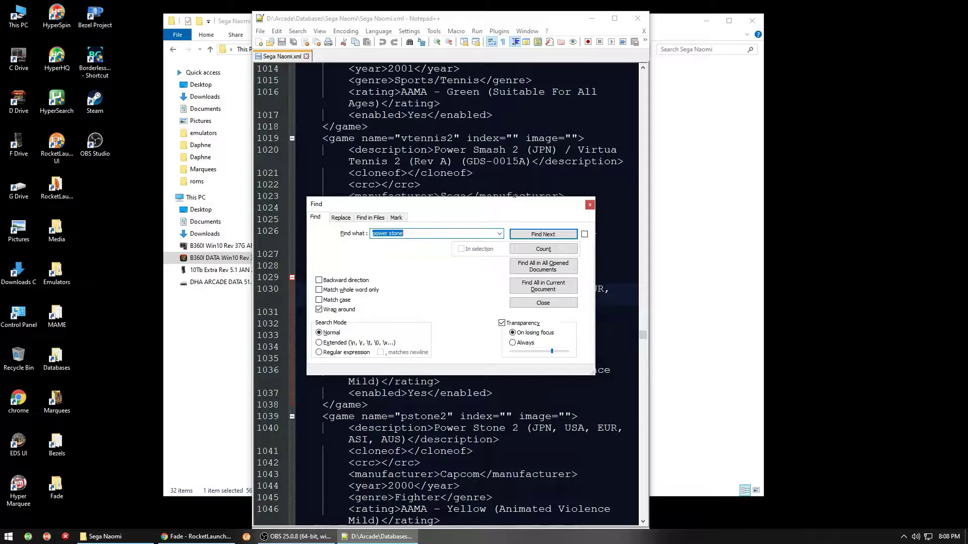
Examine the game name in the Power Stone entry, close the search and the XML file, and clear the file selection
left_click_drag(510, 210, 822, 213)
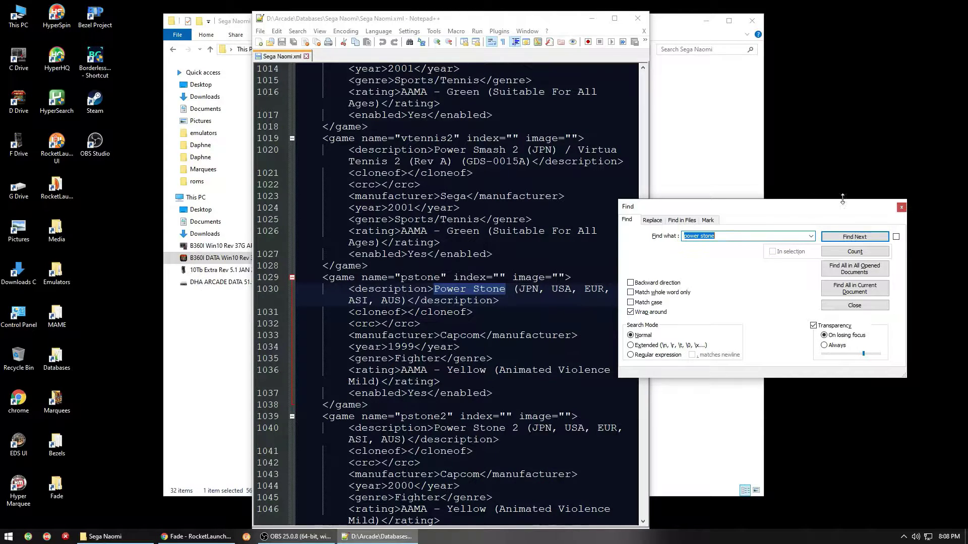
left_click(901, 207)
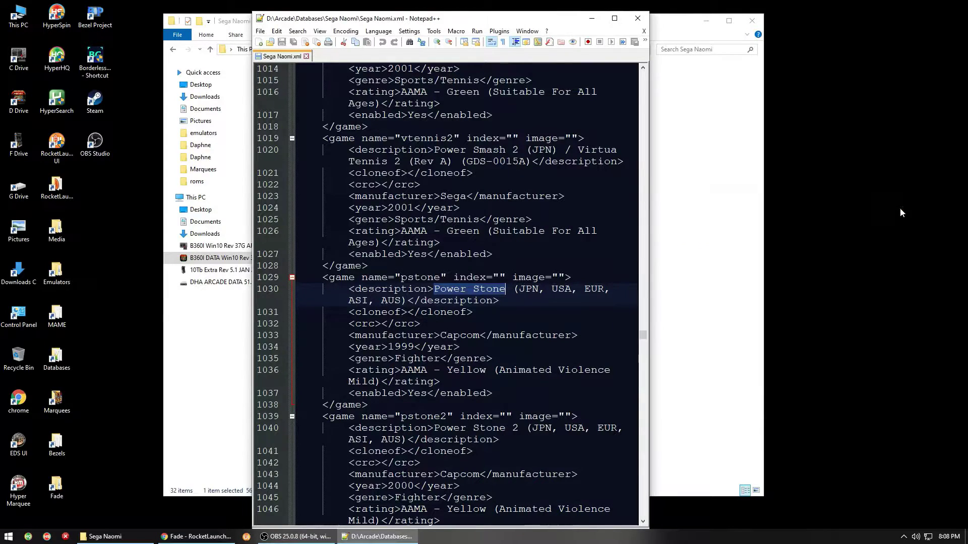
left_click(639, 23)
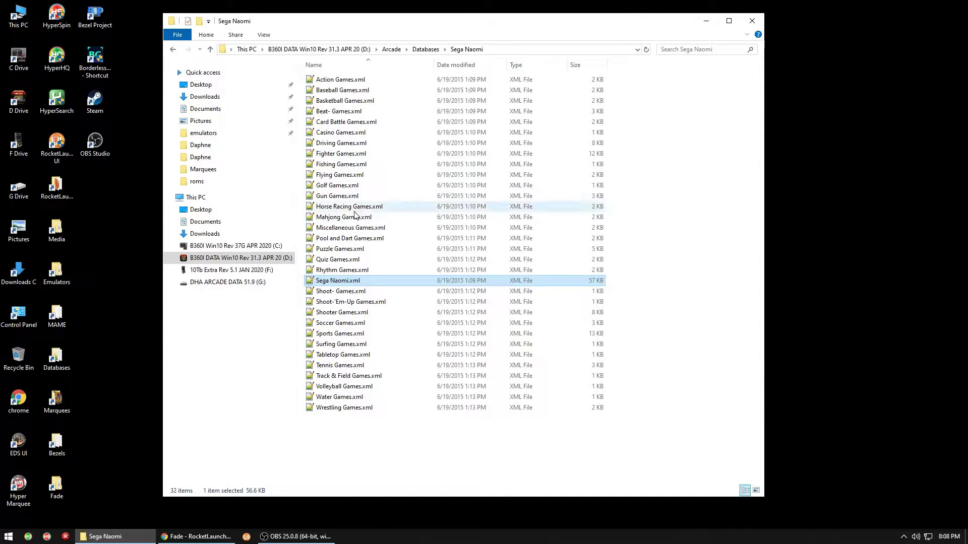
left_click(331, 457)
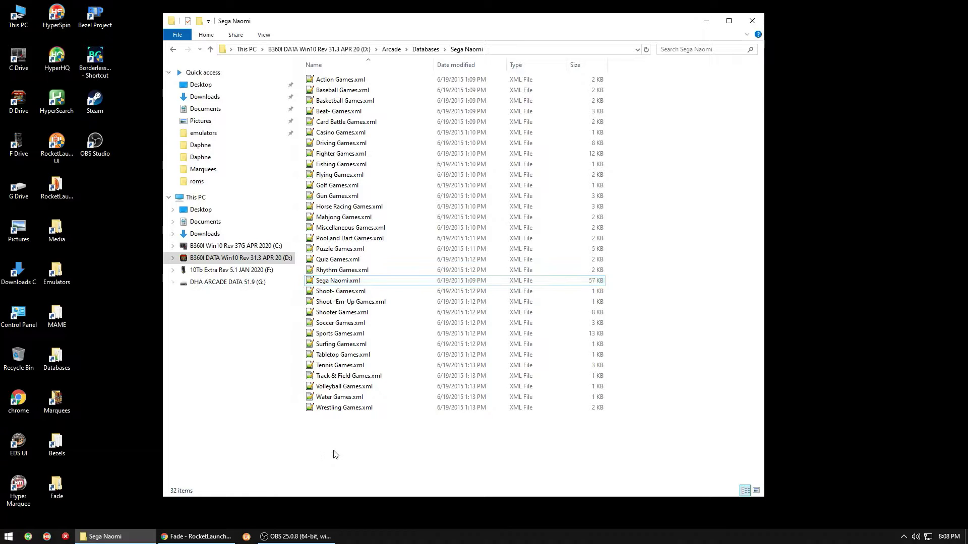
Open the Marquees folder from the desktop, locate the Power Stone images, and select pstone.jpg
left_click(57, 404)
double_click(57, 403)
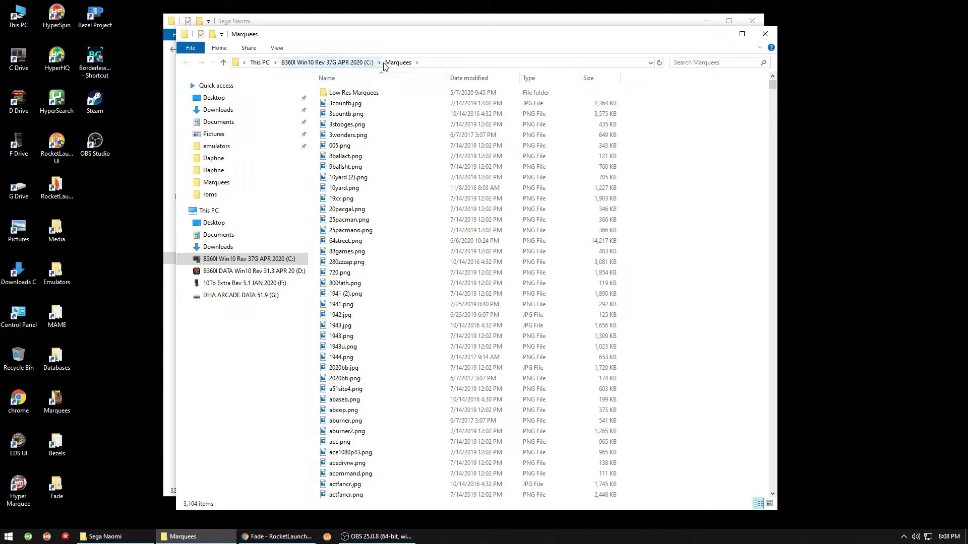
left_click(351, 212)
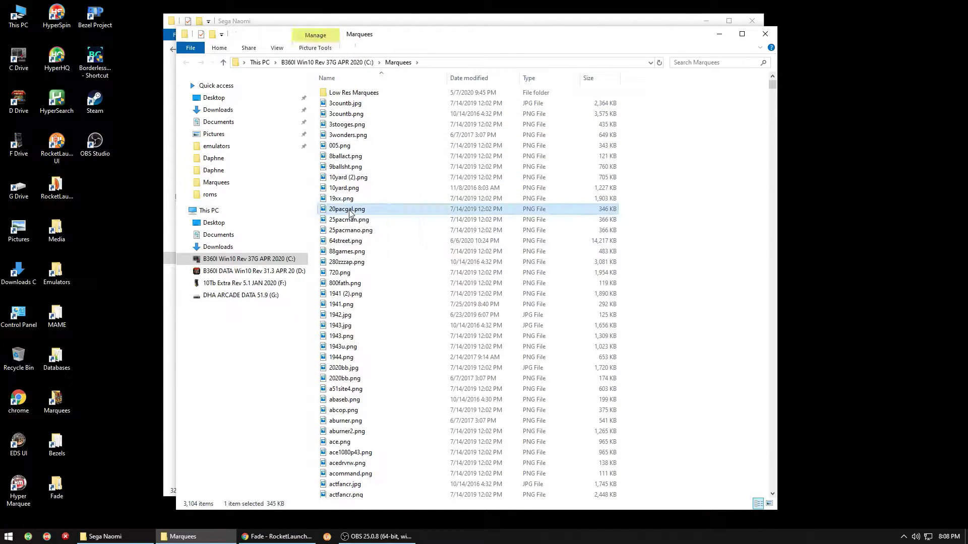
key("p")
left_click_drag(772, 322, 769, 345)
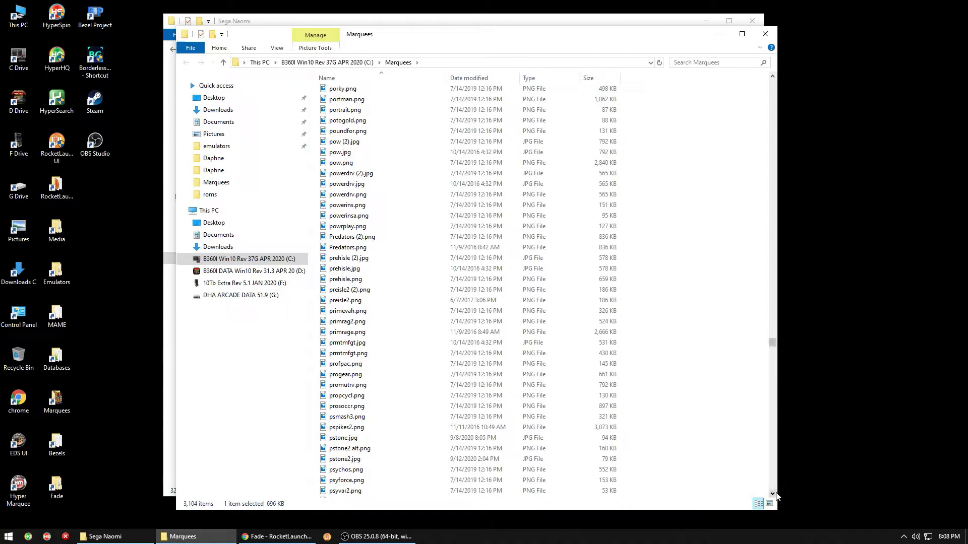
left_click(772, 494)
left_click(772, 494)
left_click(772, 494)
left_click(773, 494)
left_click(772, 494)
left_click(772, 494)
left_click(772, 494)
left_click(772, 494)
left_click(772, 494)
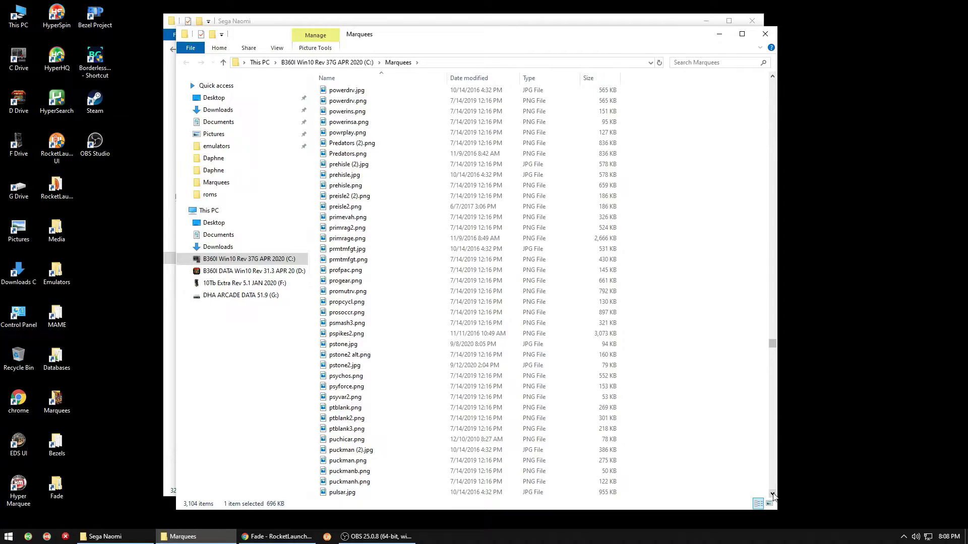
left_click(363, 345)
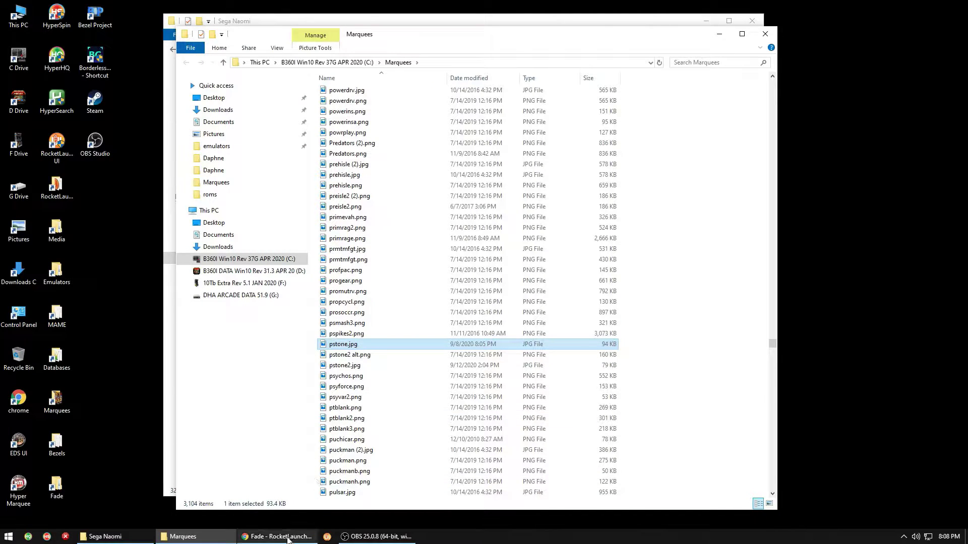
Switch to Chrome and load the Google home page in the empty tab
left_click(283, 537)
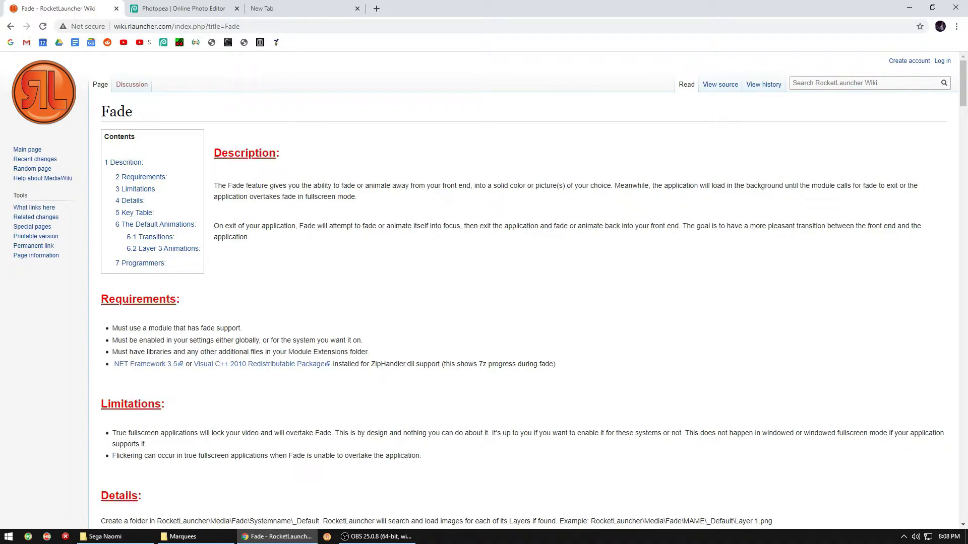
left_click(285, 11)
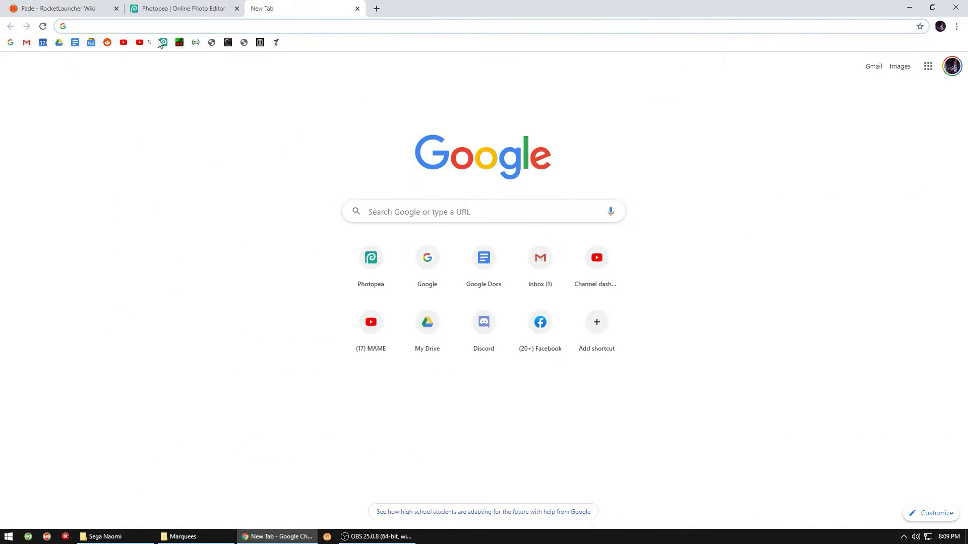
left_click(12, 44)
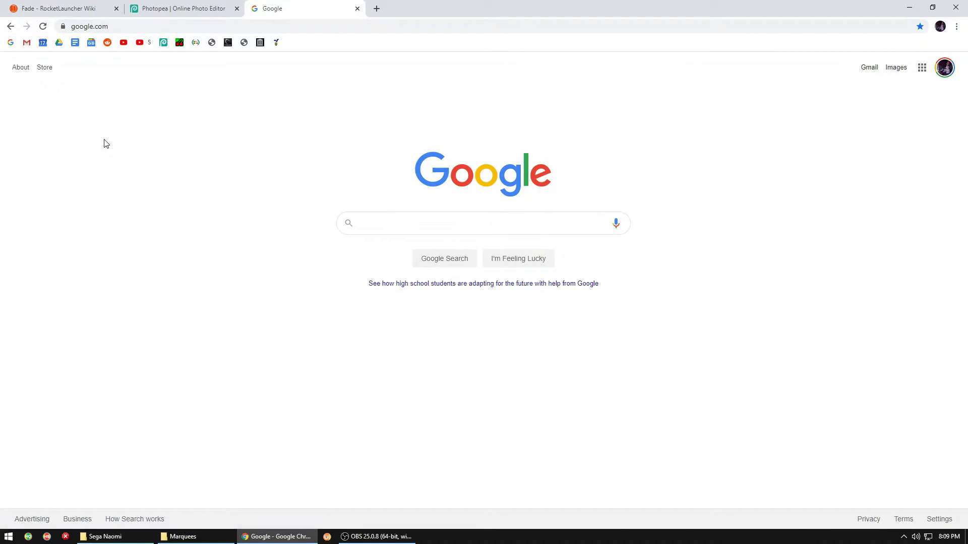
Search Google for "power stone arcade marquee" and show the image results
type("power")
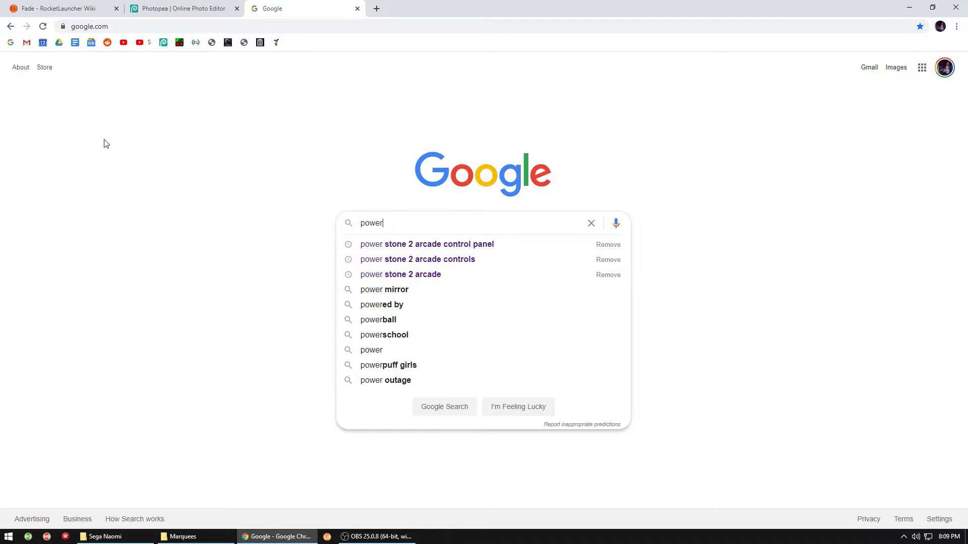
type(" stone arcade")
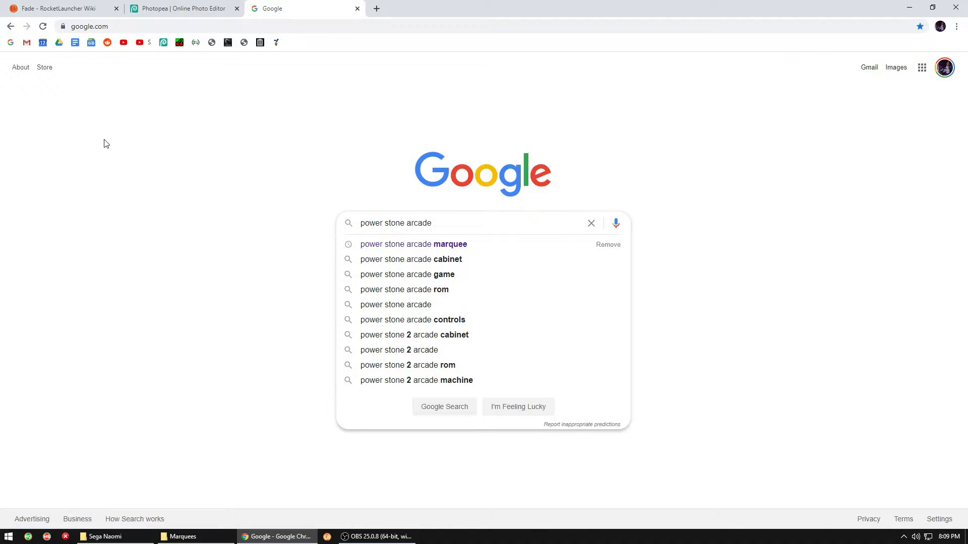
key("Down")
key("Return")
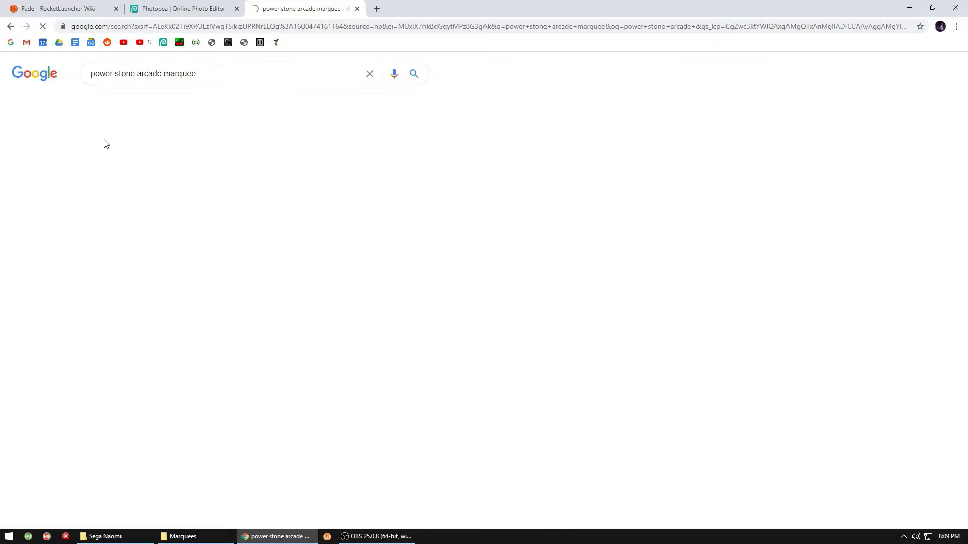
left_click(134, 101)
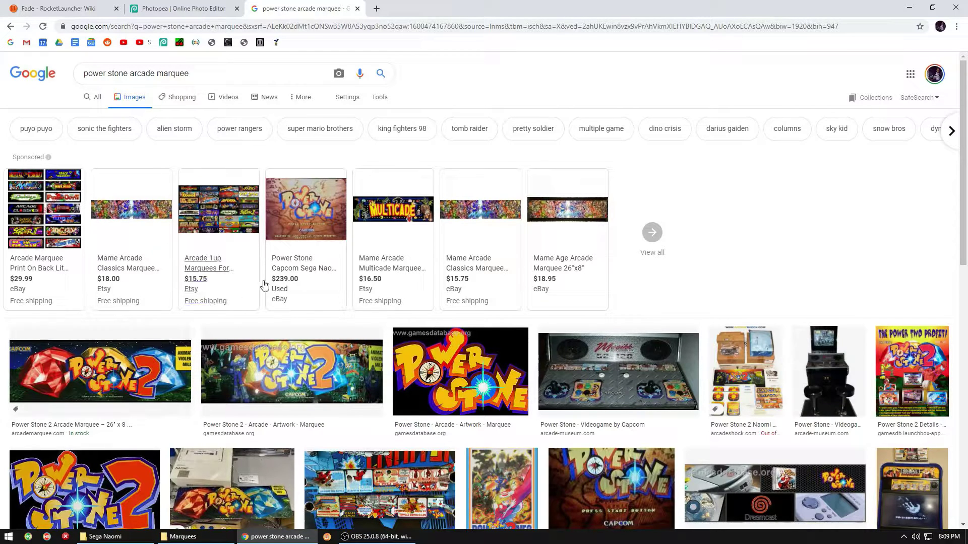
Filter the image results to Large and reset the size filter to Any size
left_click(381, 98)
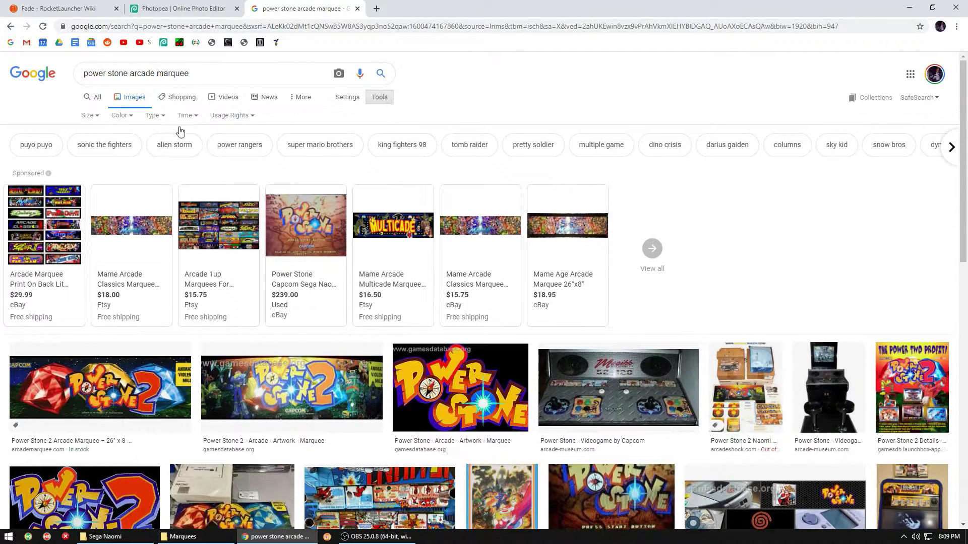
left_click(93, 115)
left_click(91, 145)
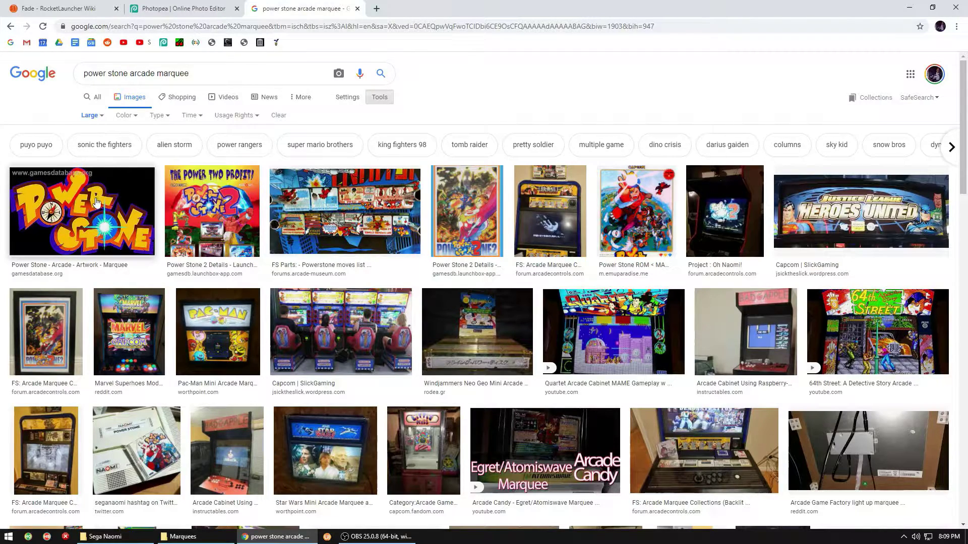
left_click(97, 117)
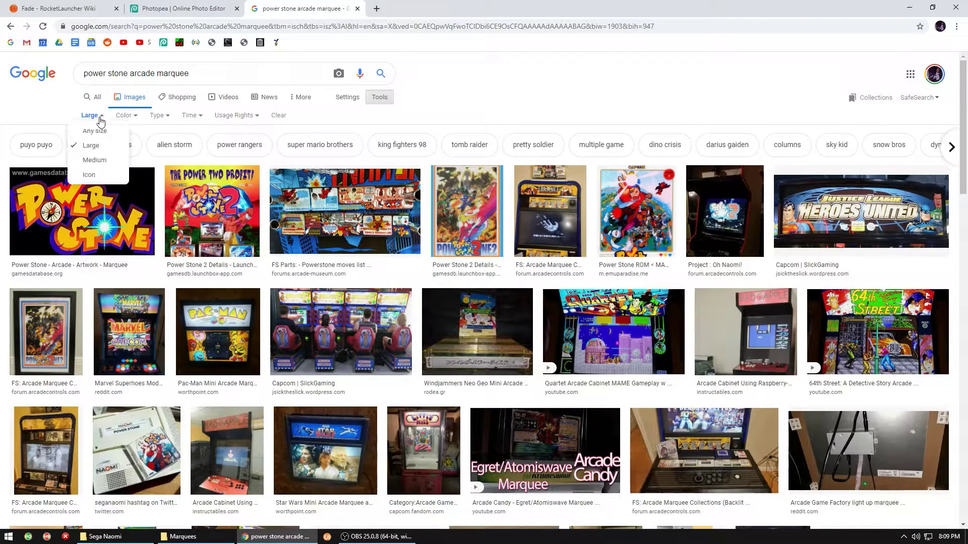
left_click(100, 133)
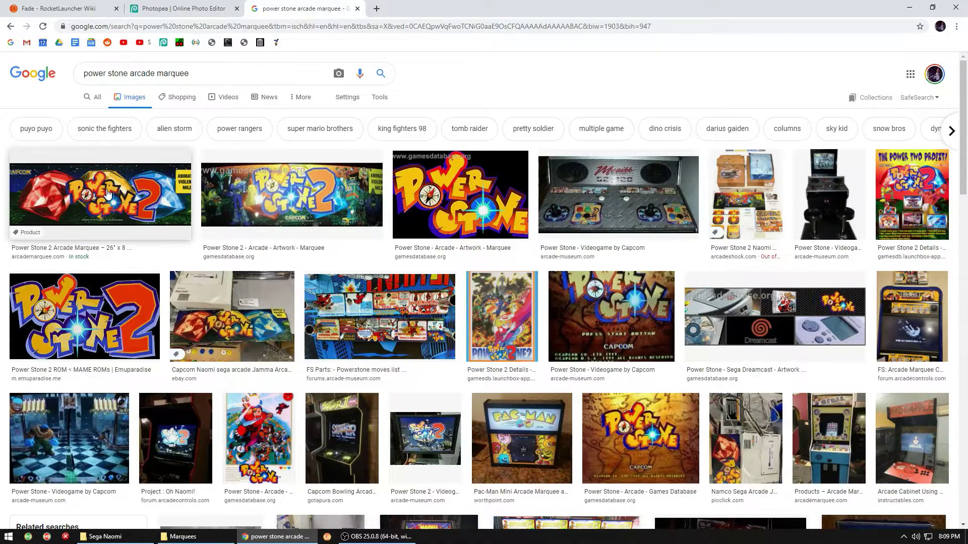
Open the Power Stone 2 Arcade Marquee product page on arcademarquee.com, enlarge the artwork, and view the image's save and copy options
left_click(93, 198)
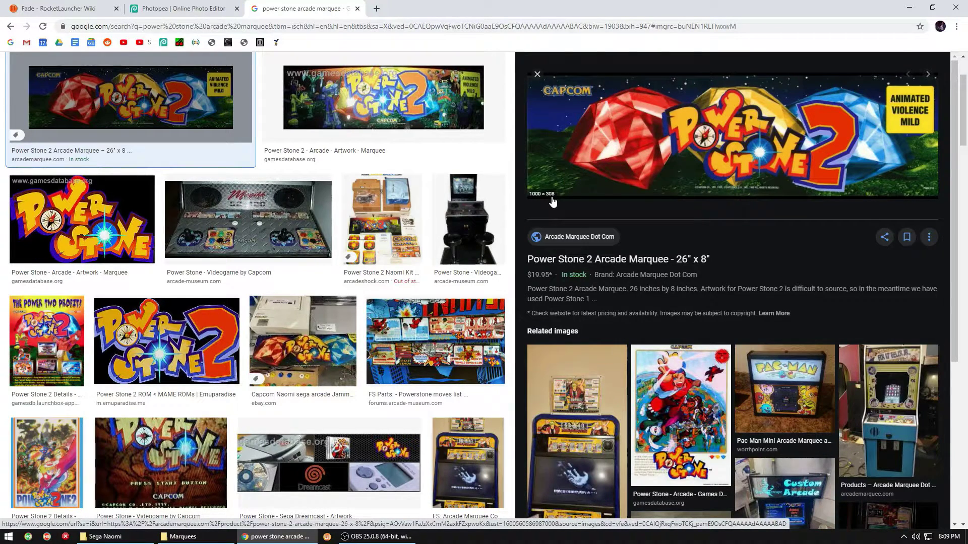
left_click(602, 164)
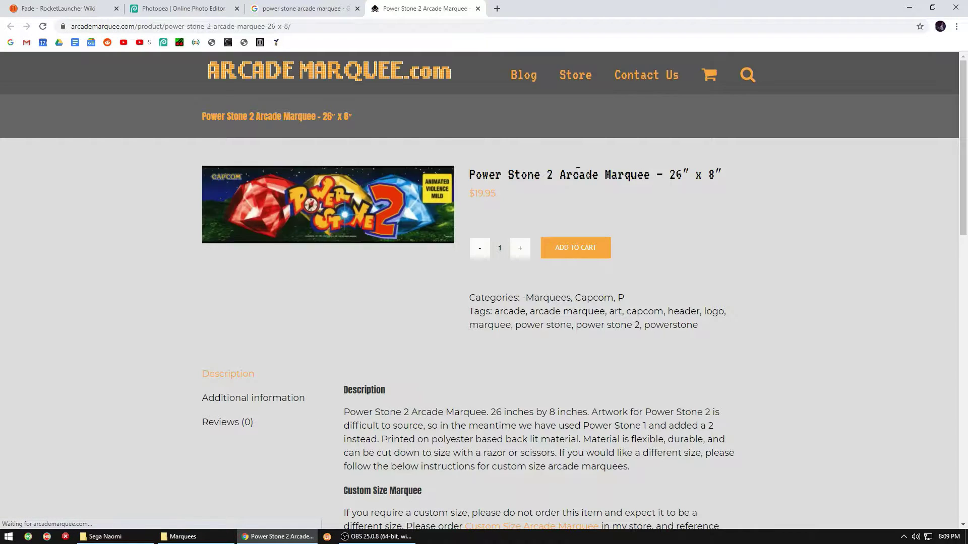
left_click(340, 216)
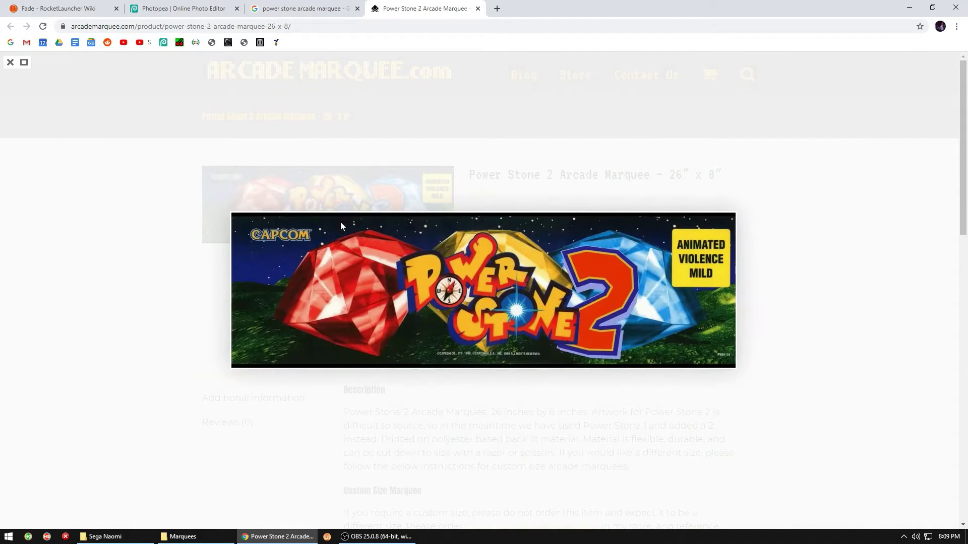
right_click(416, 334)
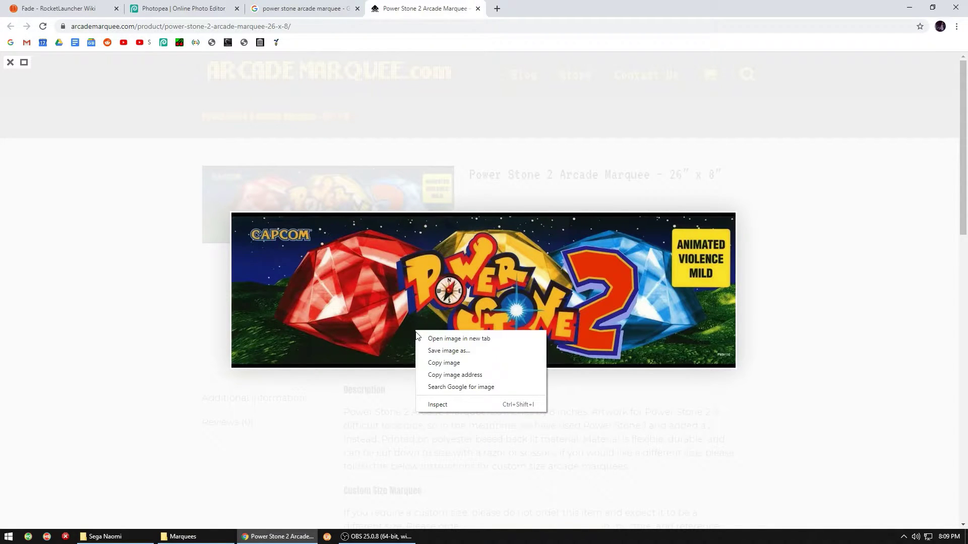
right_click(382, 322)
right_click(381, 319)
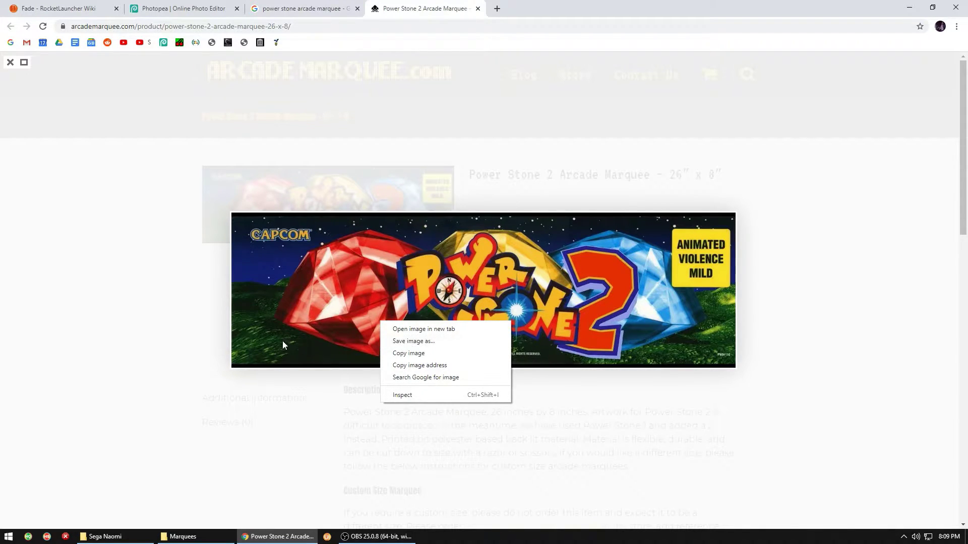
left_click(271, 335)
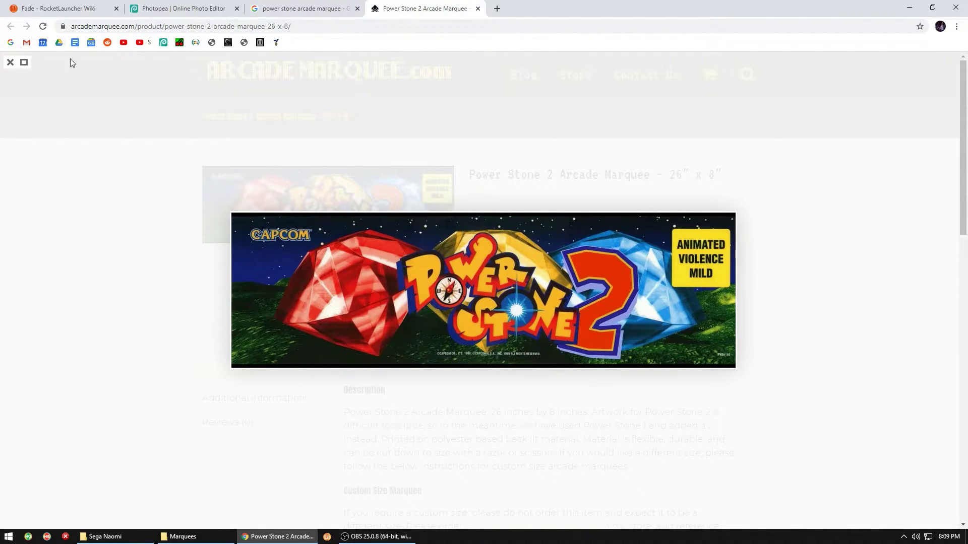
Close the Power Stone 2 product page and its preview, and preview the Power Stone marquee image from gamesdatabase.org
left_click(478, 8)
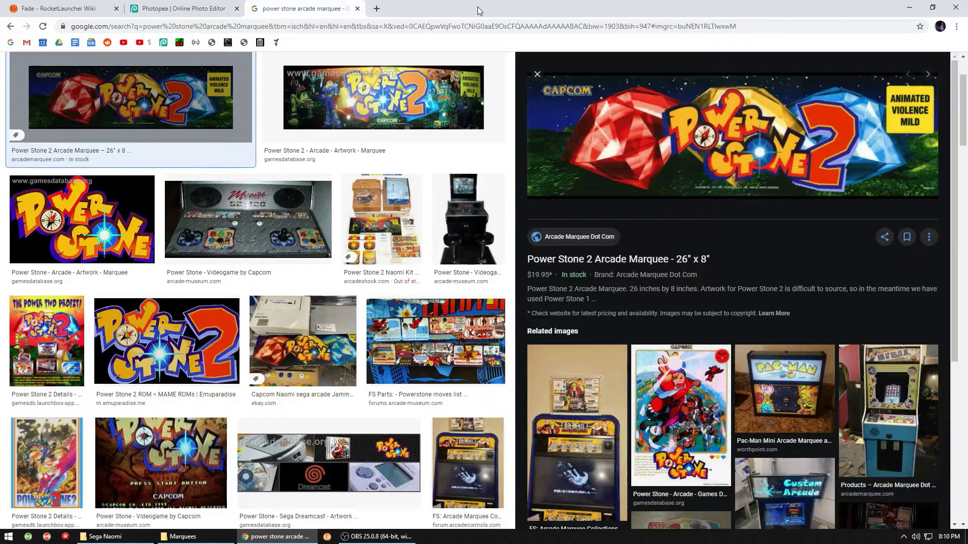
left_click(537, 74)
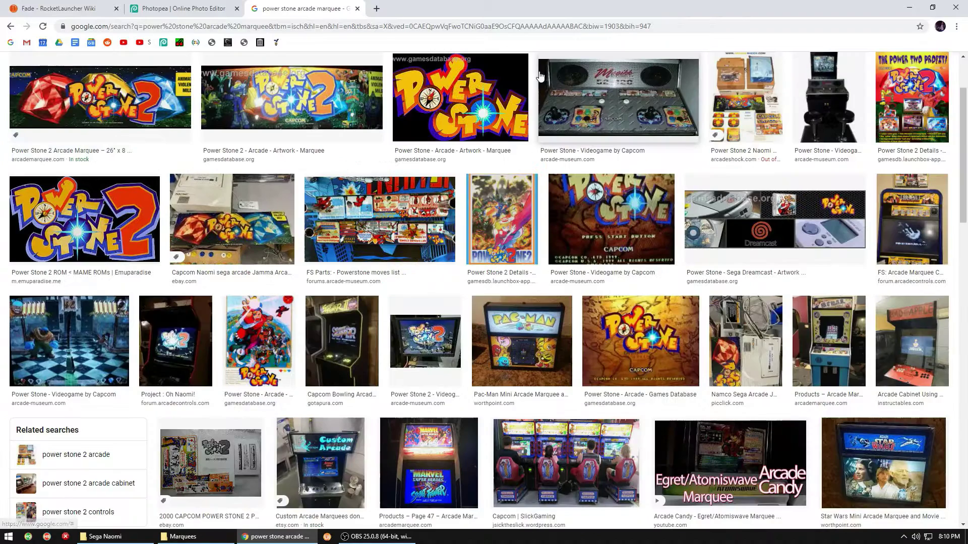
left_click_drag(964, 162, 965, 76)
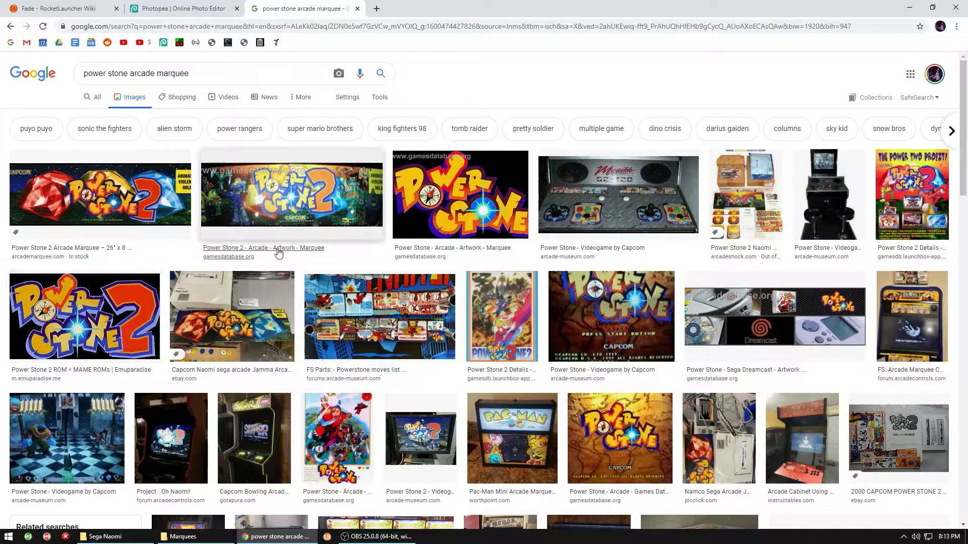
left_click(464, 200)
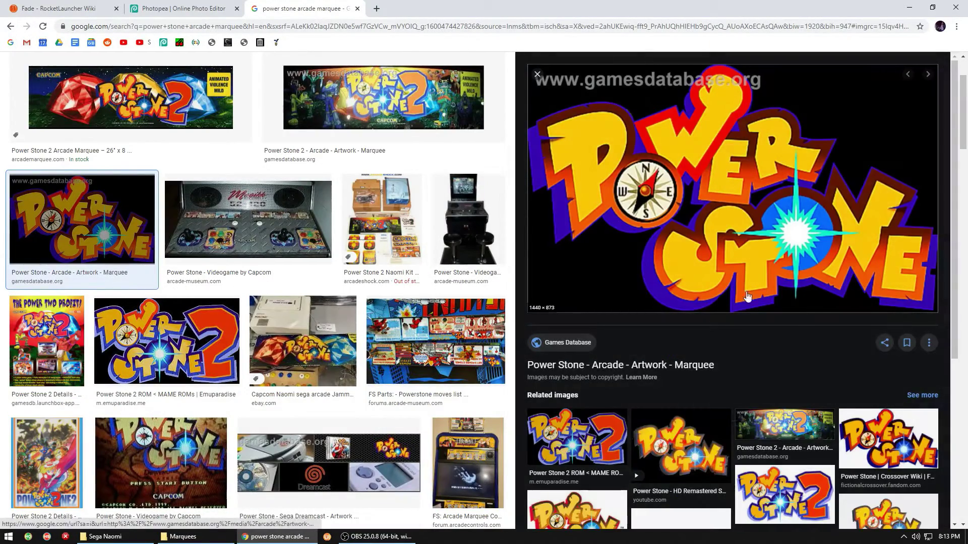
mouse_move(957, 156)
left_mouse_down()
mouse_move(958, 303)
mouse_move(954, 148)
left_mouse_up()
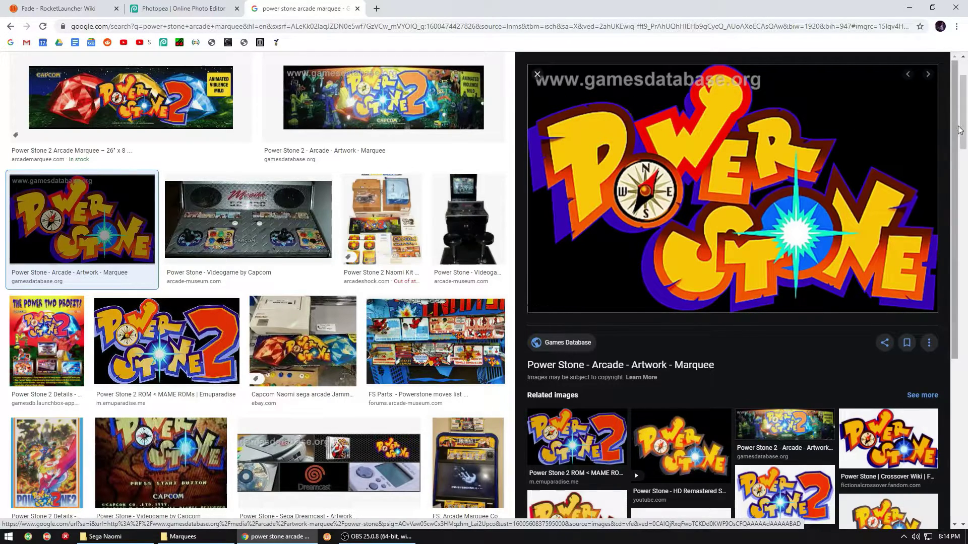
scroll(963, 134, "up", 2)
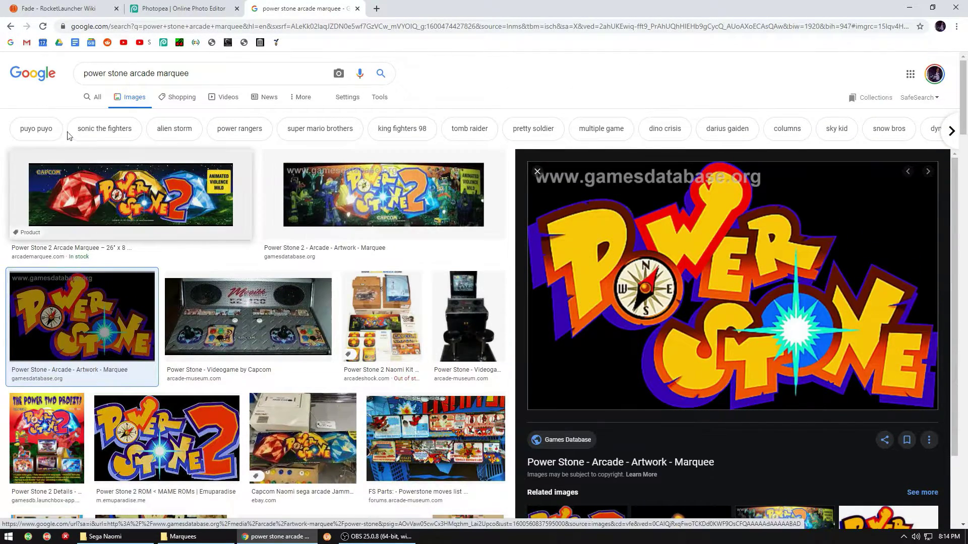
Show all web results, open the Power Stone Arcade Marquee 26" x 8" page, and enlarge its artwork
left_click(97, 97)
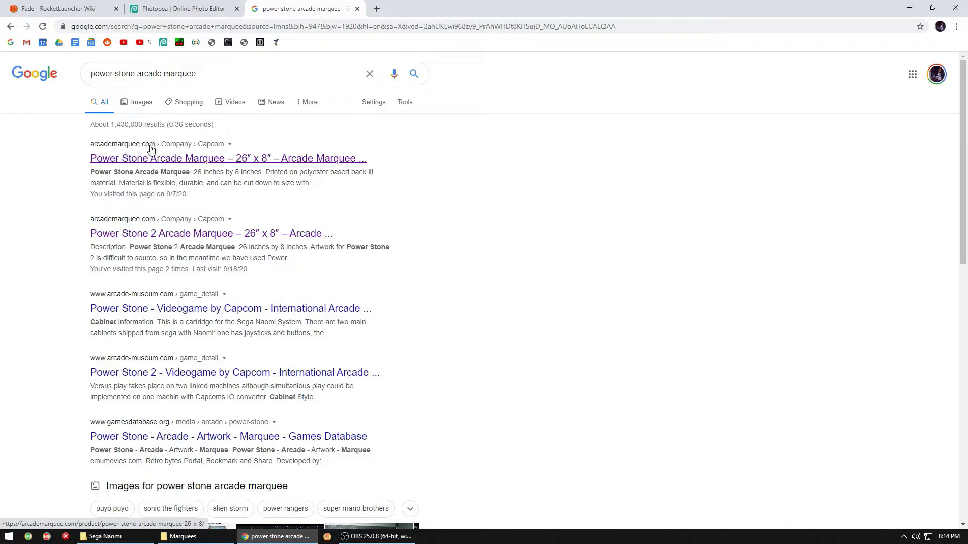
left_click(157, 159)
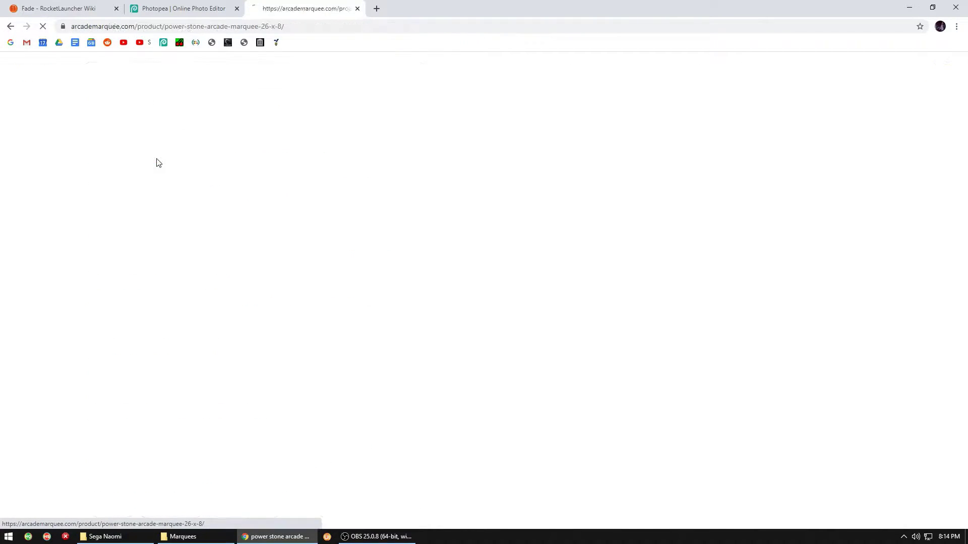
left_click(301, 204)
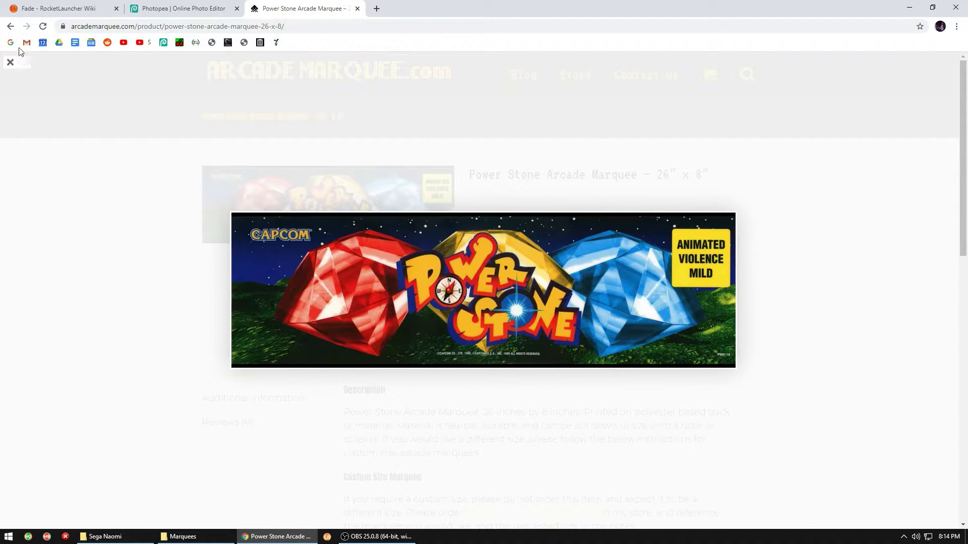
Return to the search results, open the Power Stone 2 Arcade Marquee page, and enlarge its artwork for comparison
left_click(11, 26)
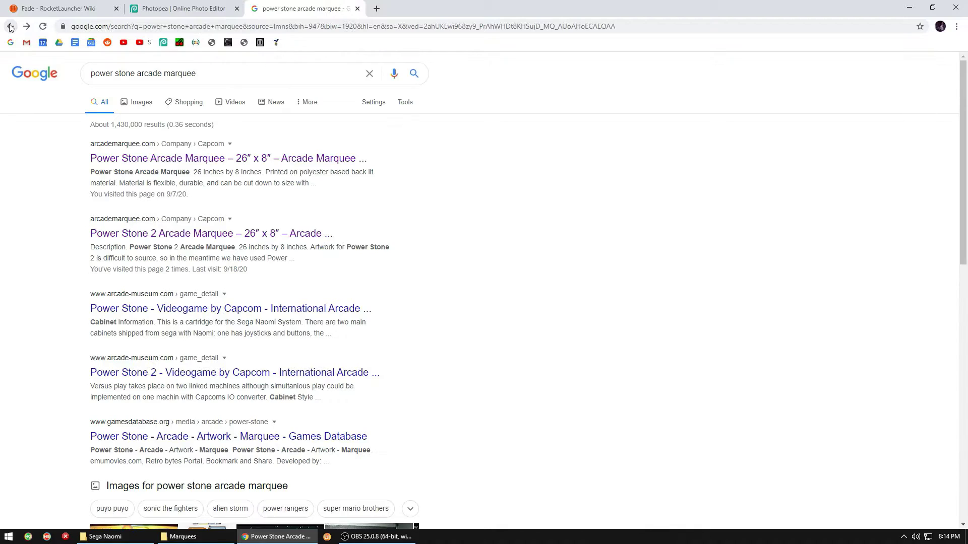
left_click(141, 237)
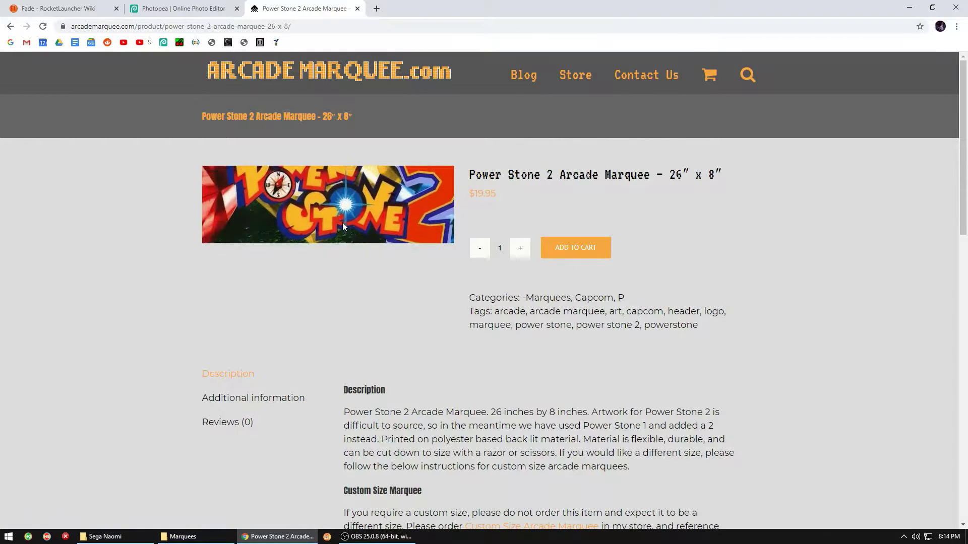
left_click(343, 223)
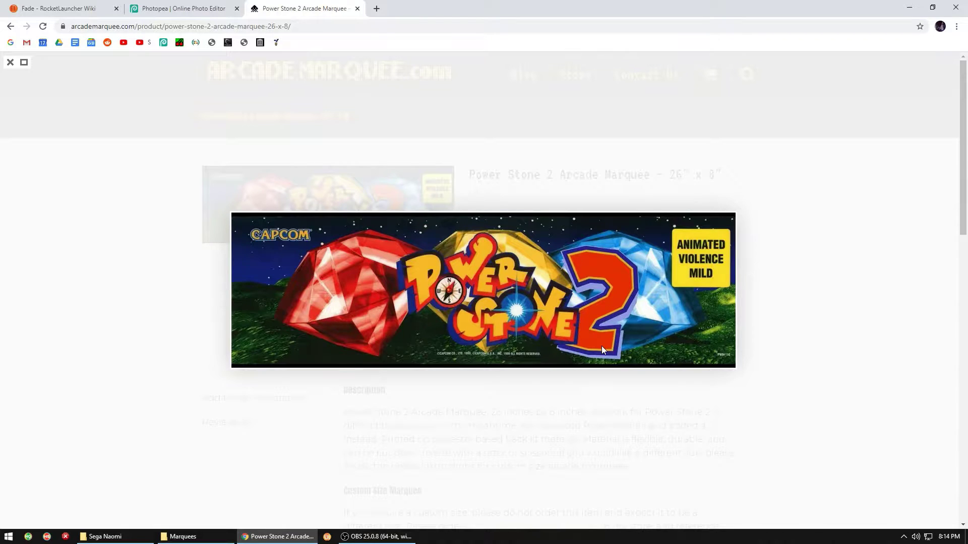
Go back to the Power Stone Arcade Marquee page, view the enlarged artwork again, and close the enlarged view
left_click(10, 27)
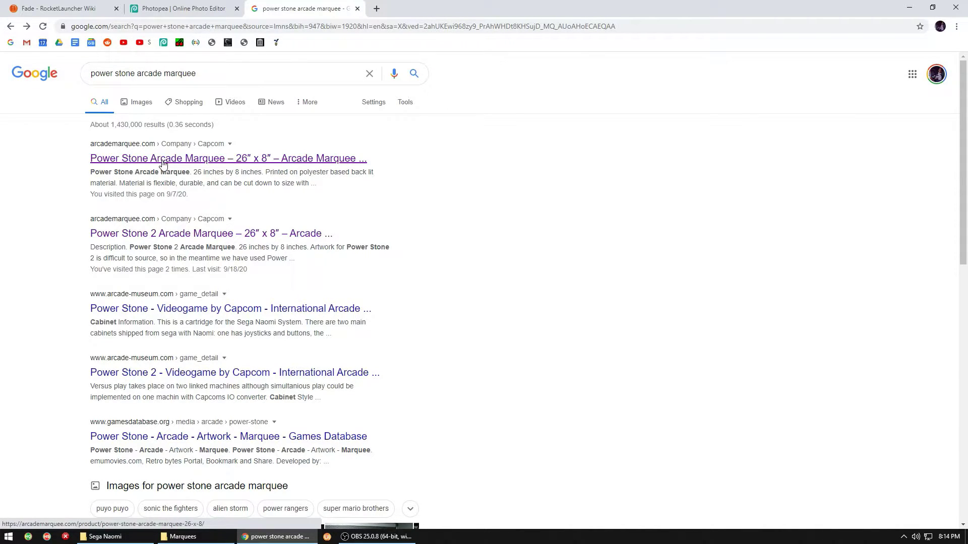
left_click(162, 160)
left_click(272, 209)
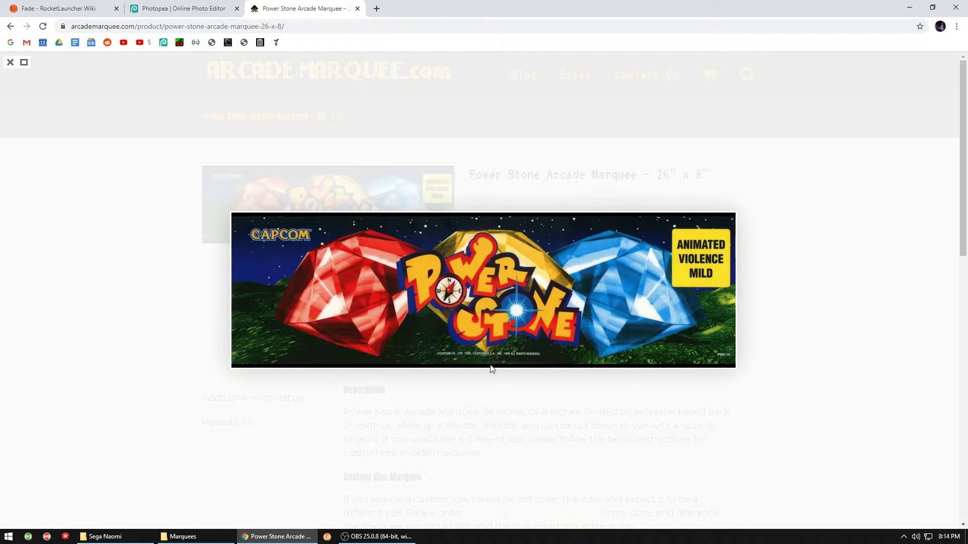
left_click(141, 303)
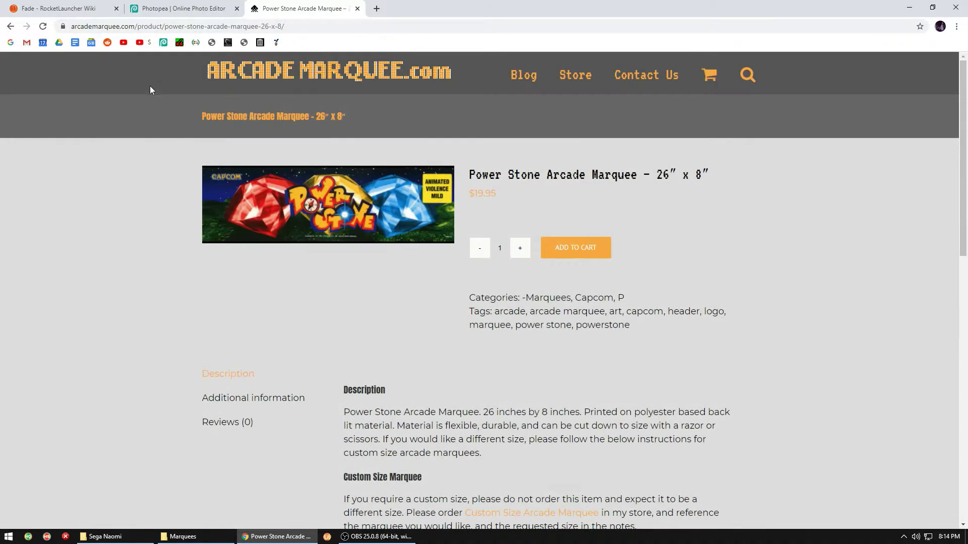
Switch to Photopea and open pstone.jpg from the Marquees folder
left_click(179, 11)
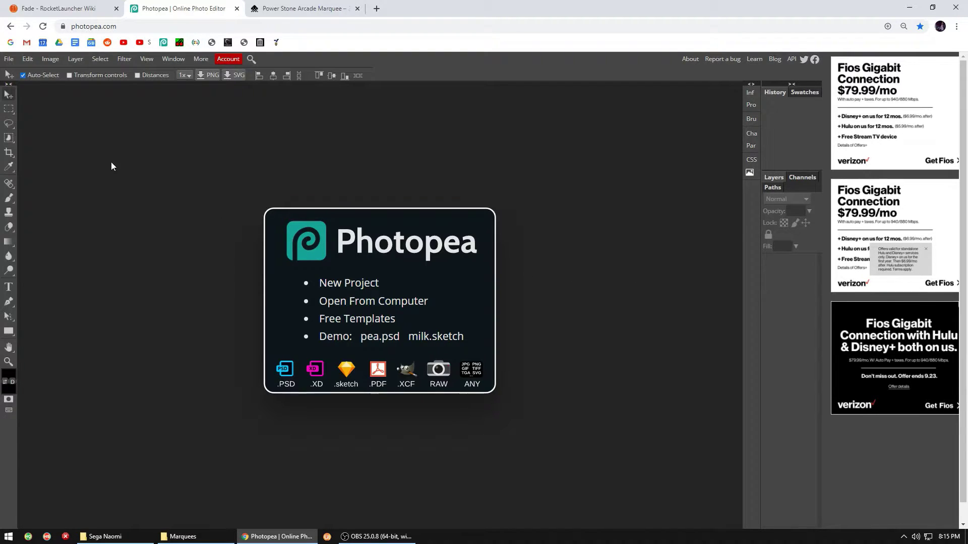
left_click(8, 59)
left_click(17, 87)
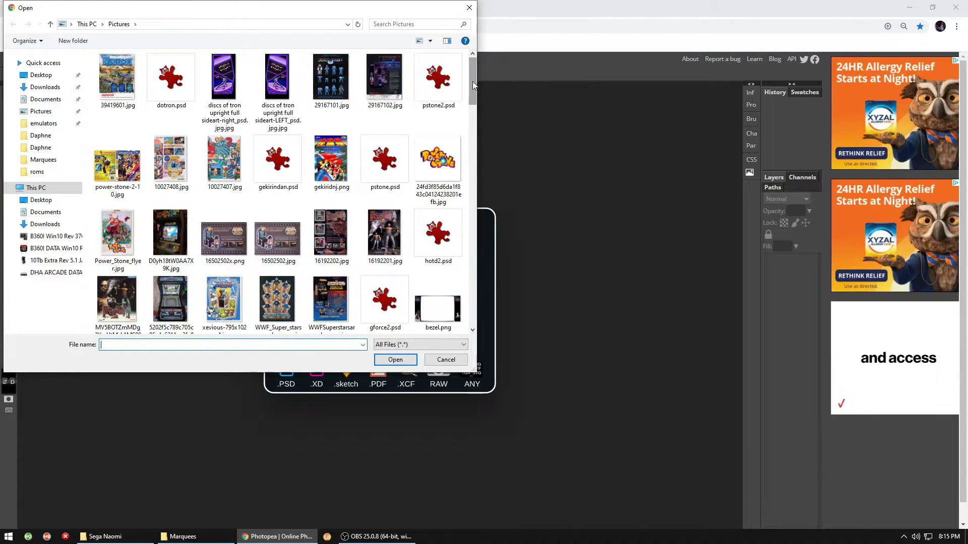
left_click(49, 164)
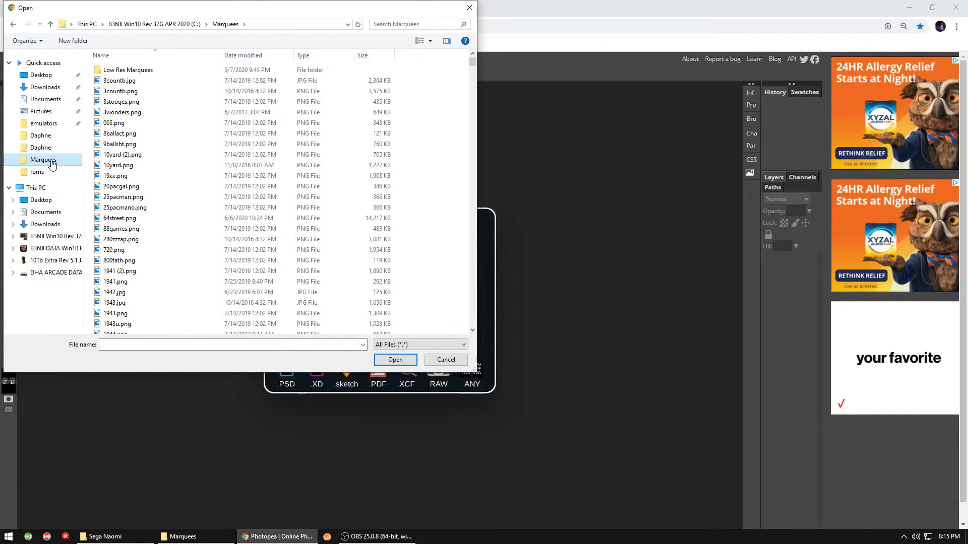
left_click(108, 179)
key("p")
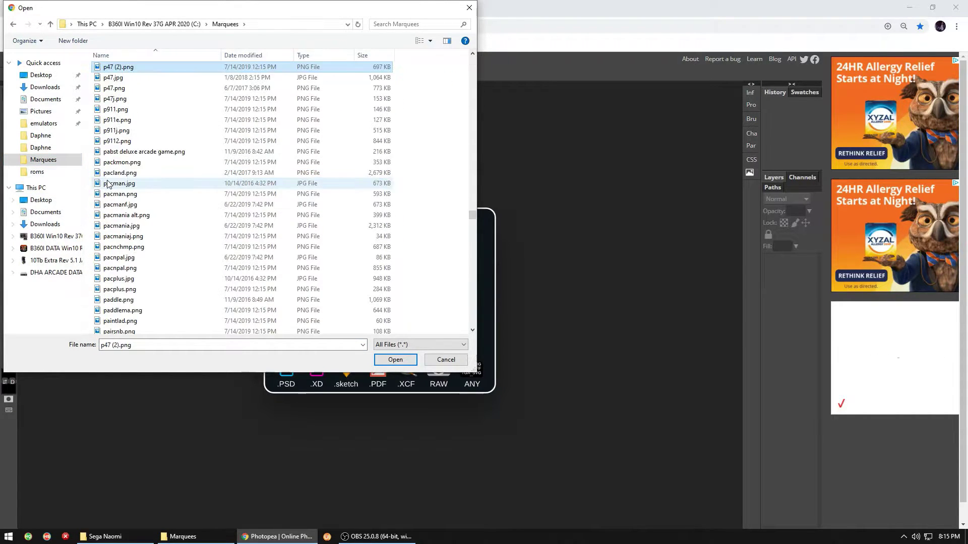
left_click_drag(471, 217, 471, 232)
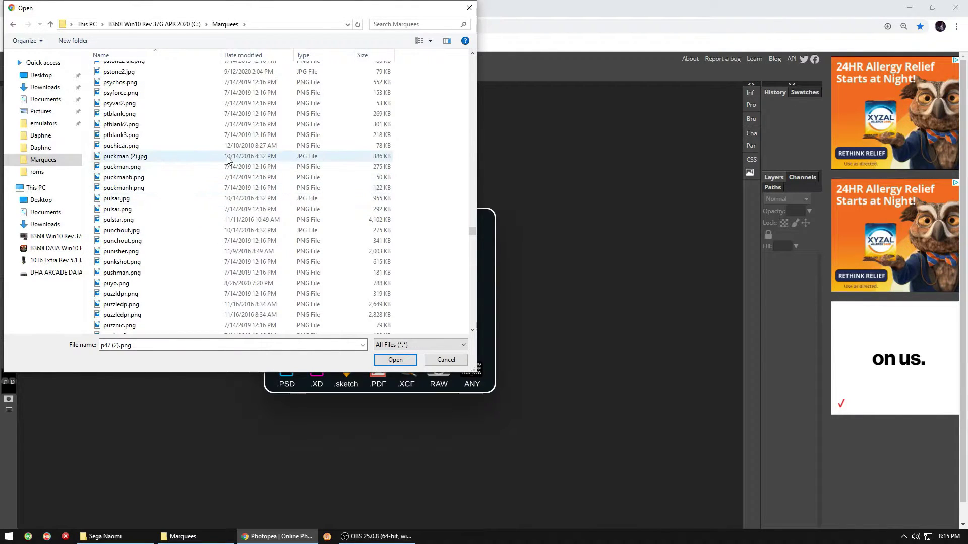
left_click(472, 54)
left_click(472, 53)
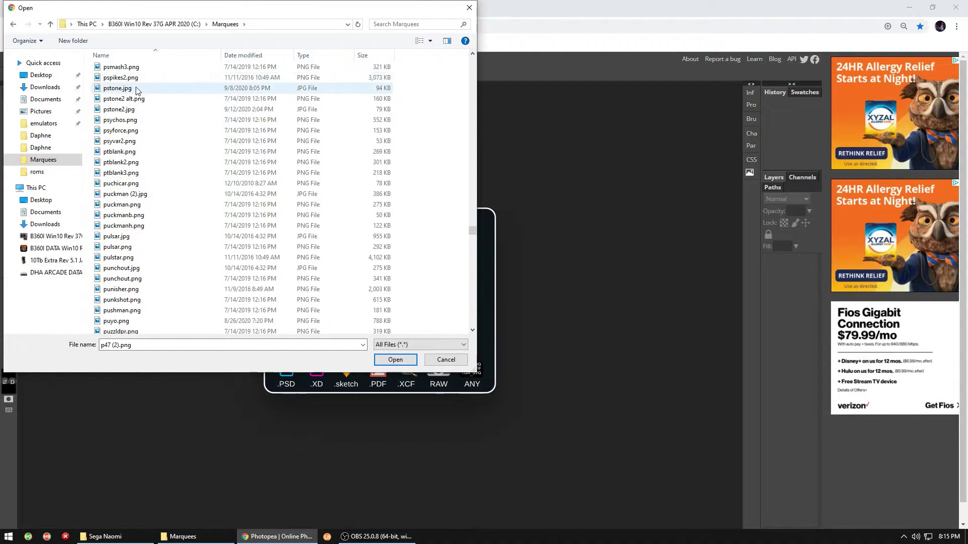
double_click(236, 88)
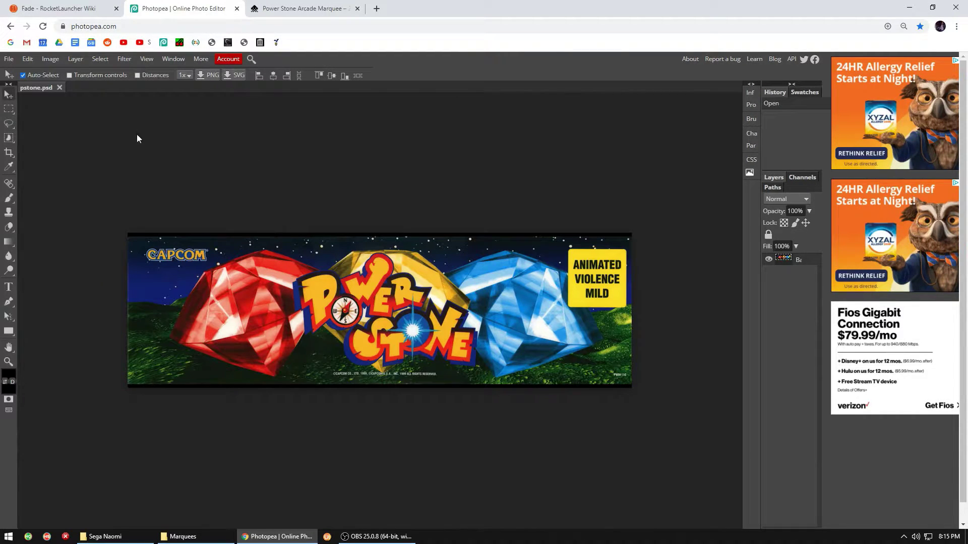
Select the Power Stone artwork between the black bars along its upper and lower edges and crop the image to that selection
left_click(8, 109)
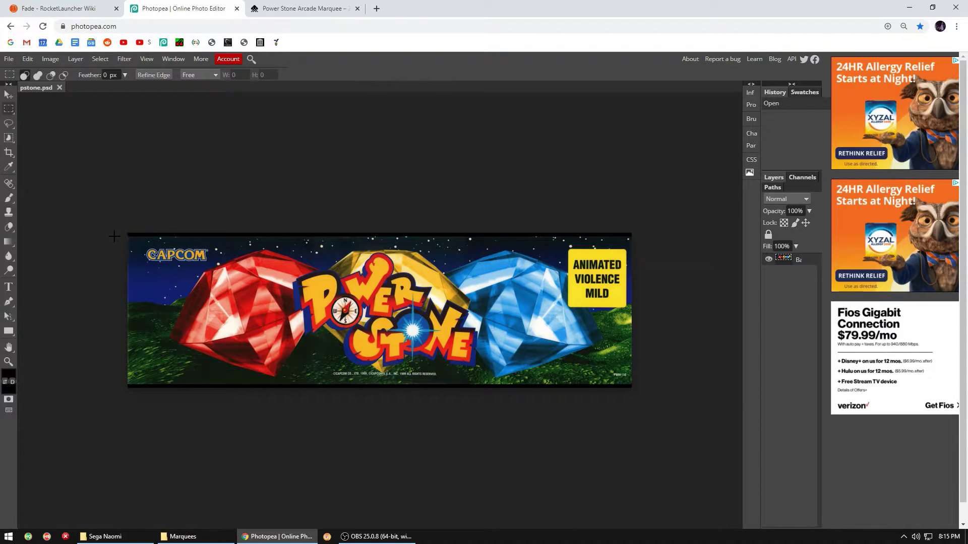
key("ctrl+plus")
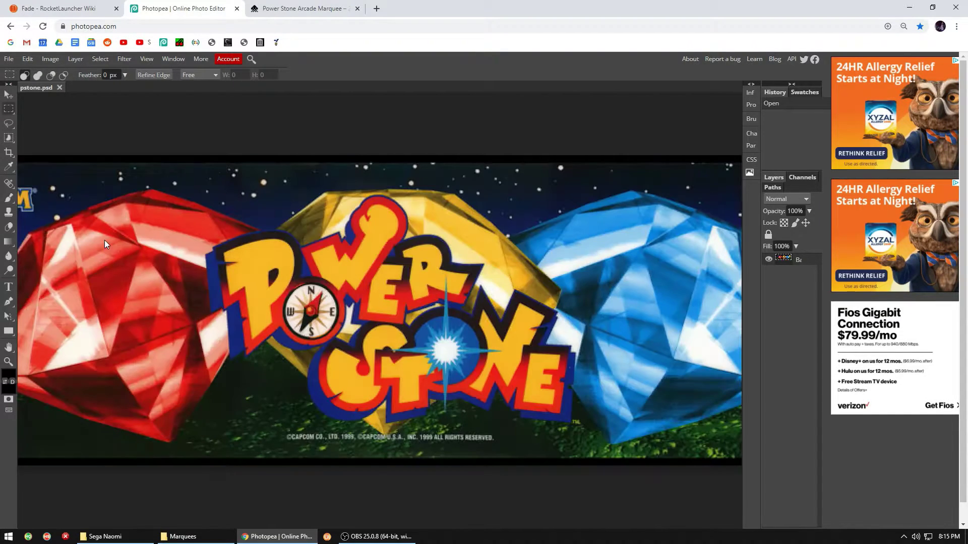
key("ctrl+minus")
key("ctrl+plus")
key("ctrl+minus")
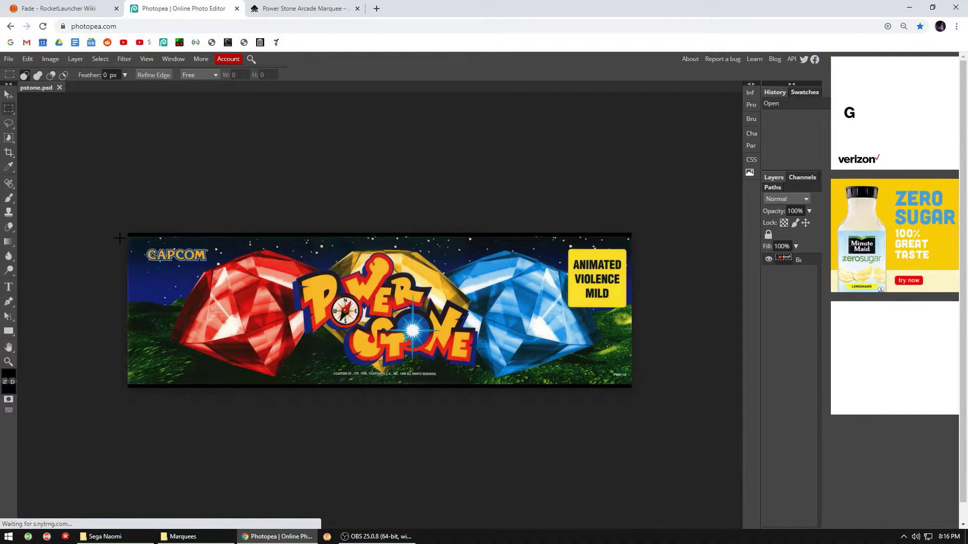
left_click_drag(120, 237, 684, 384)
left_click(50, 58)
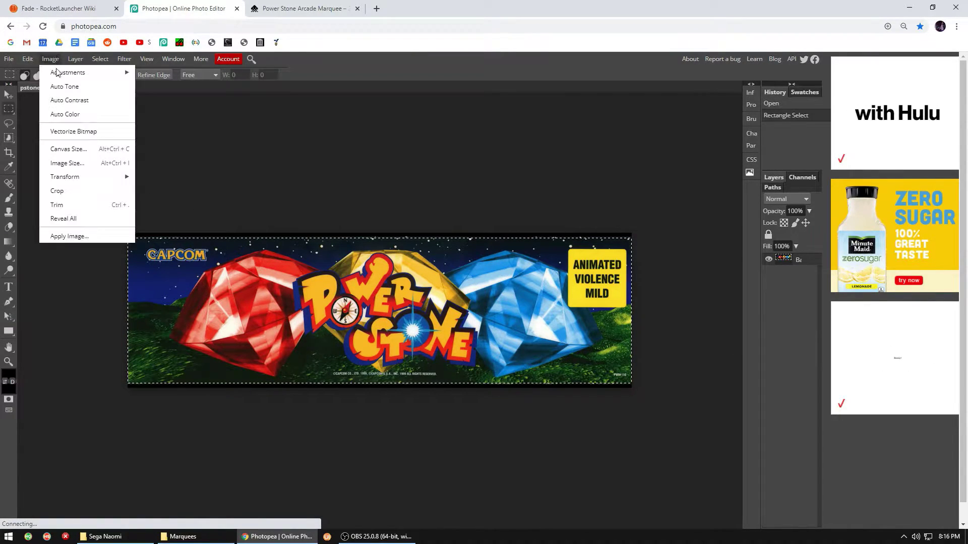
left_click(71, 191)
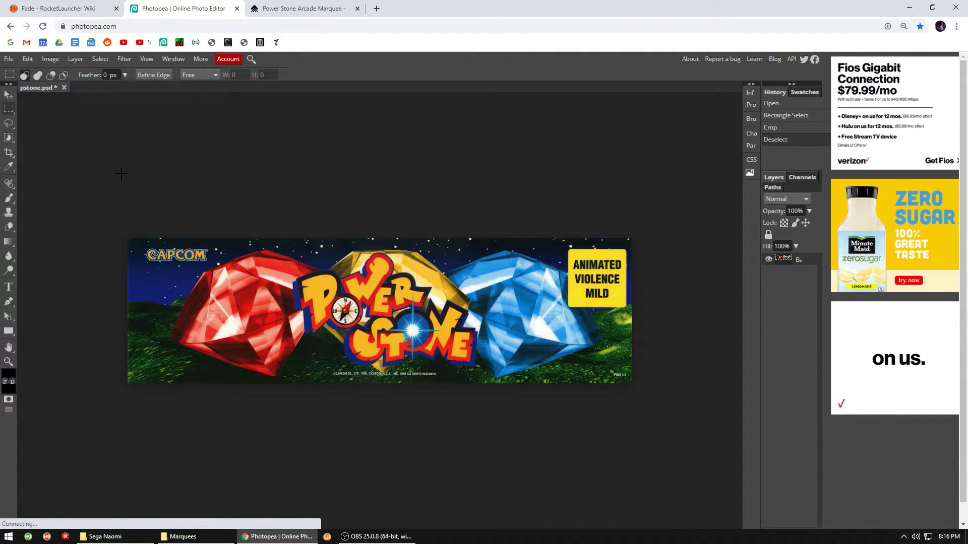
Export the cropped marquee as a PNG at 100% quality and save it as pstone.png in the Marquees folder
left_click(9, 59)
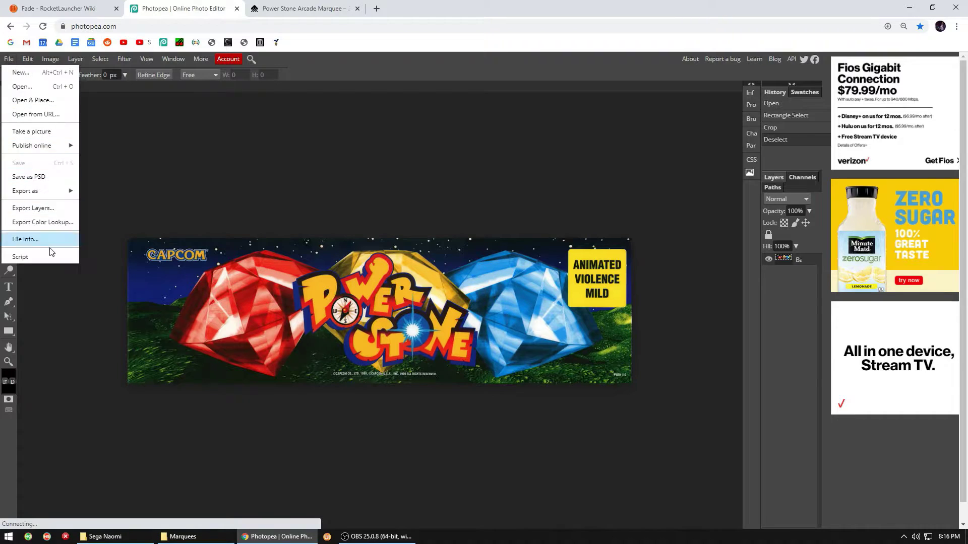
mouse_move(50, 191)
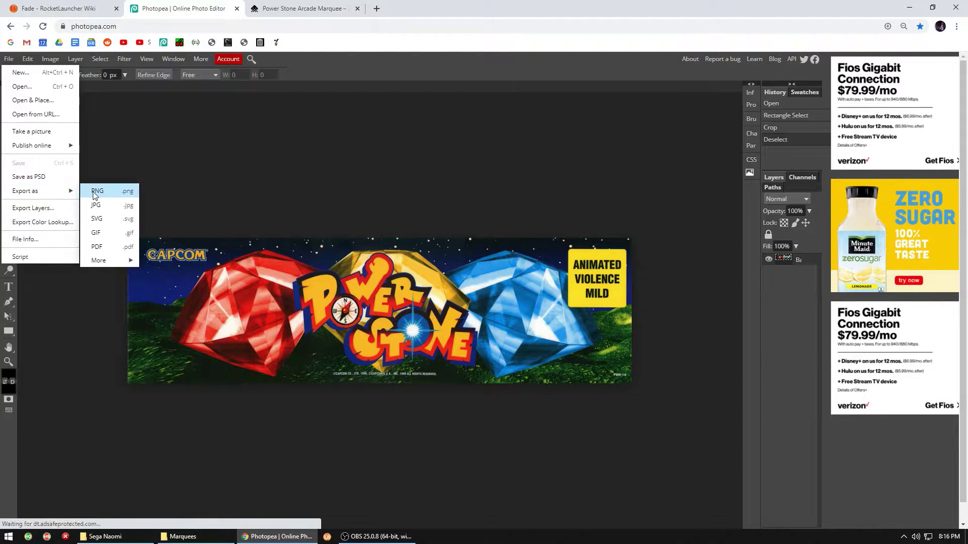
left_click(106, 192)
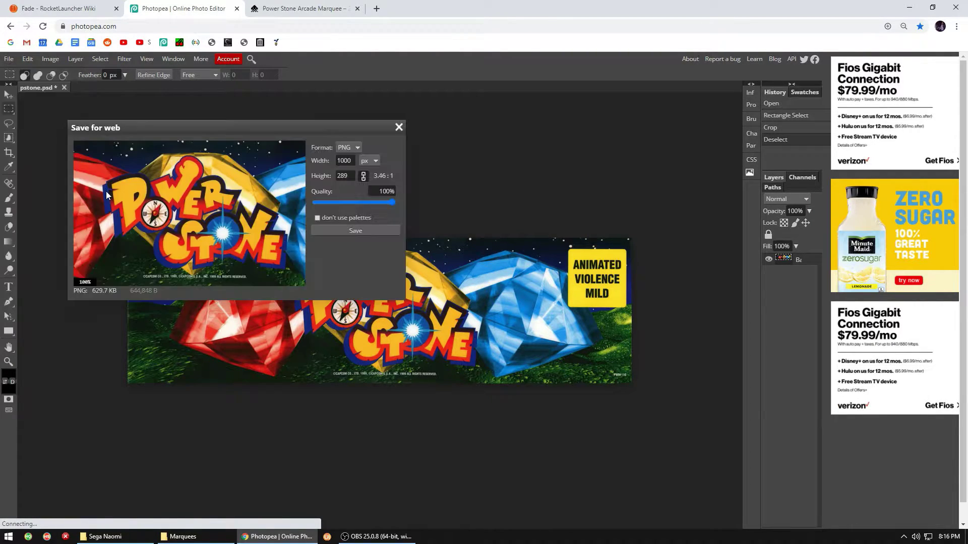
left_click(363, 230)
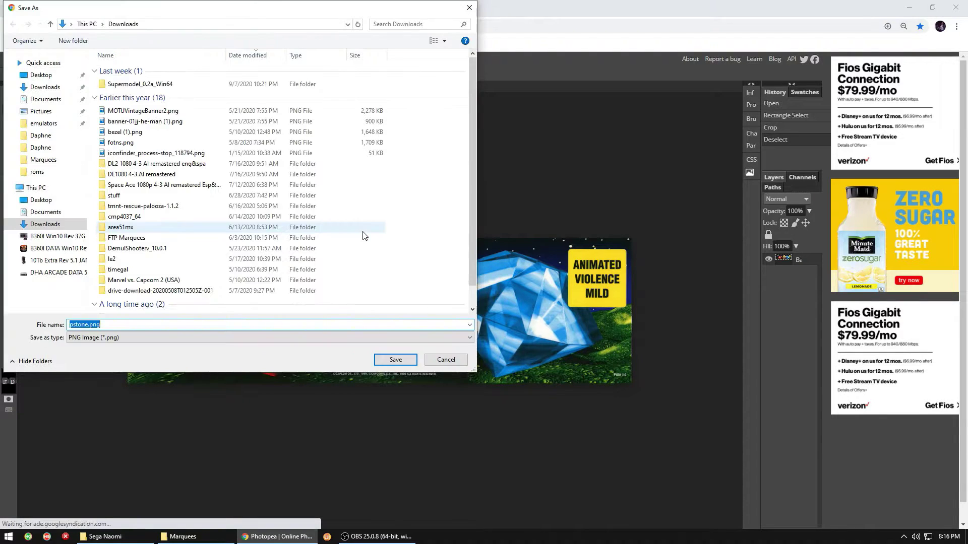
left_click(49, 162)
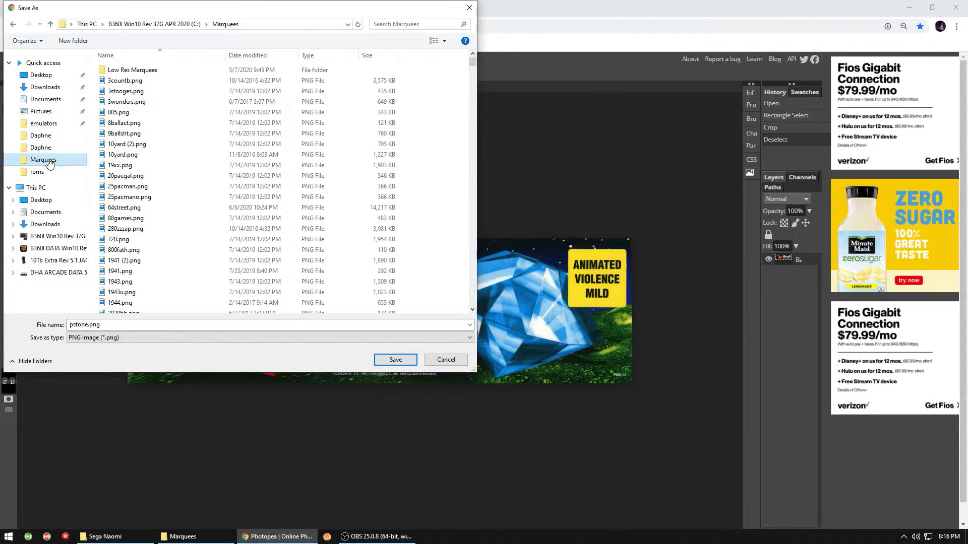
left_click(395, 360)
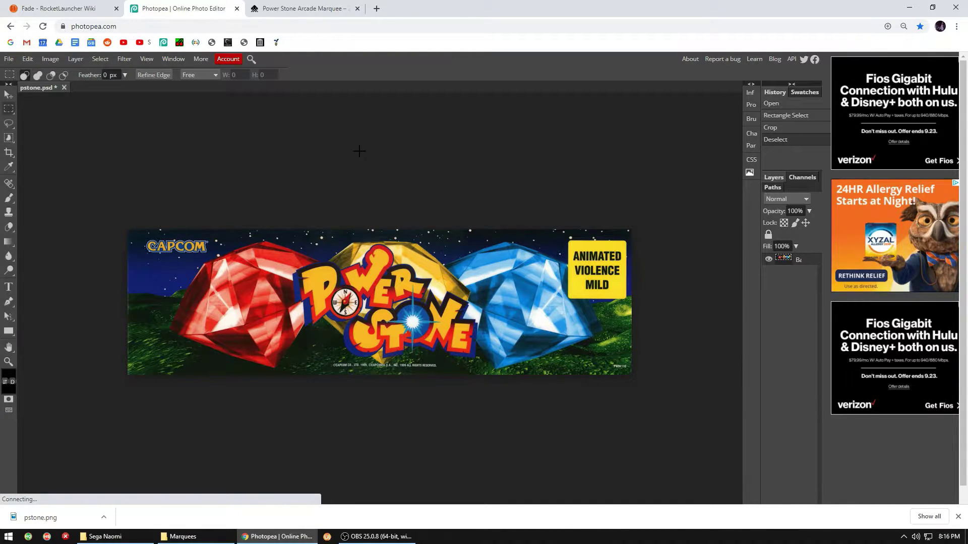
Return to the Google results, search for "power stone arcade", show only large images, and dismiss the downloads bar
left_click(291, 10)
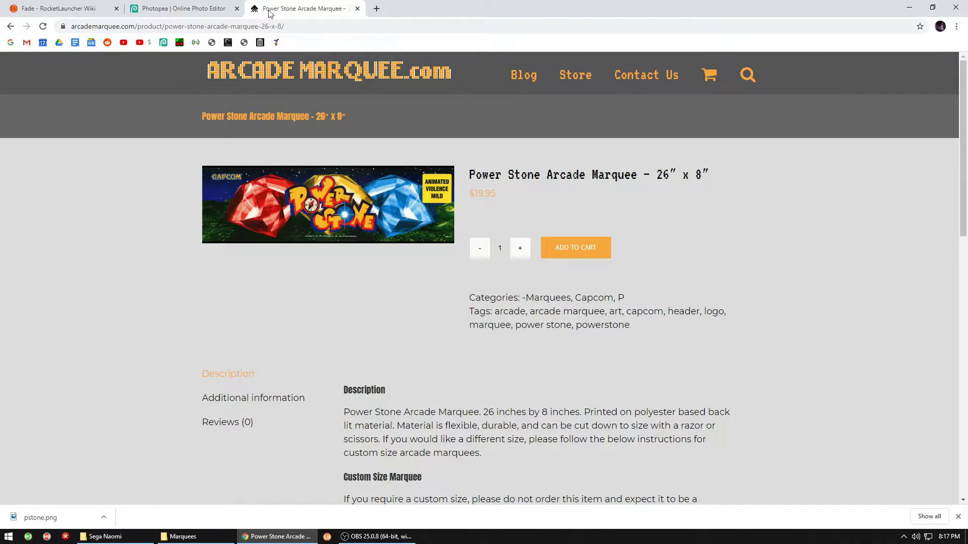
left_click(10, 27)
double_click(171, 74)
key("BackSpace")
key("Return")
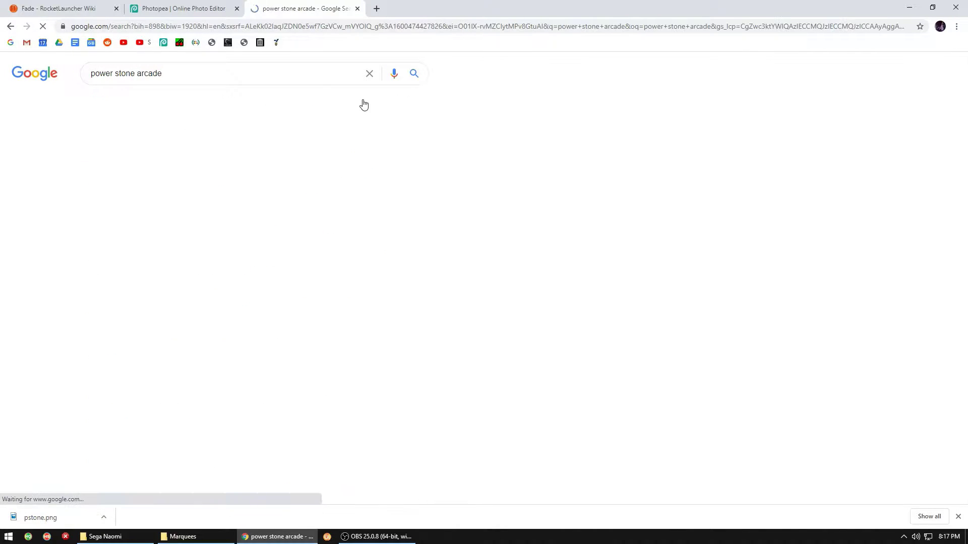
left_click(408, 103)
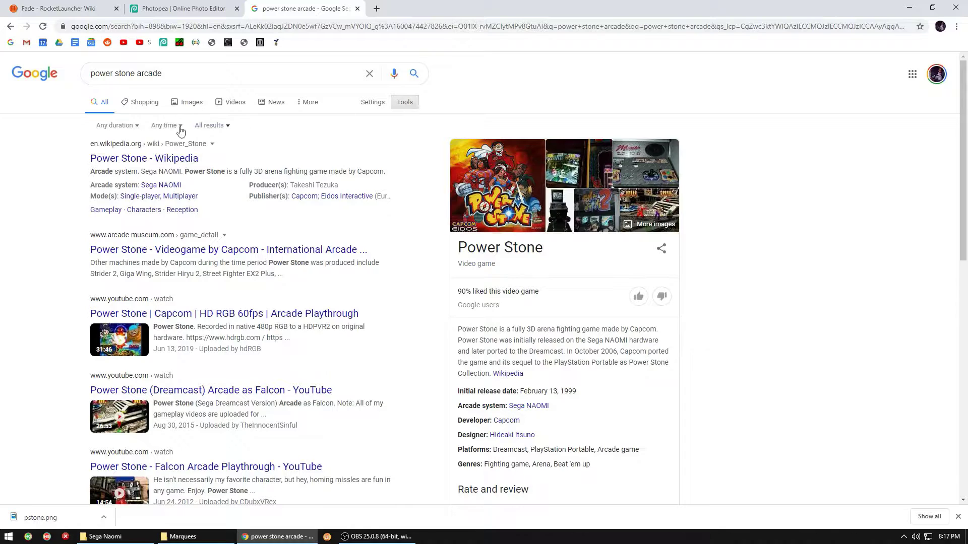
left_click(181, 106)
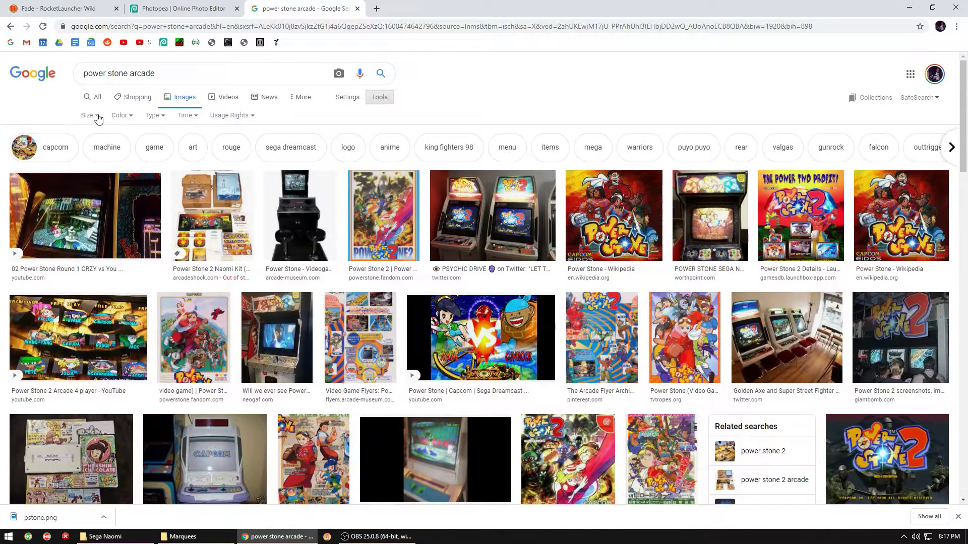
left_click(98, 117)
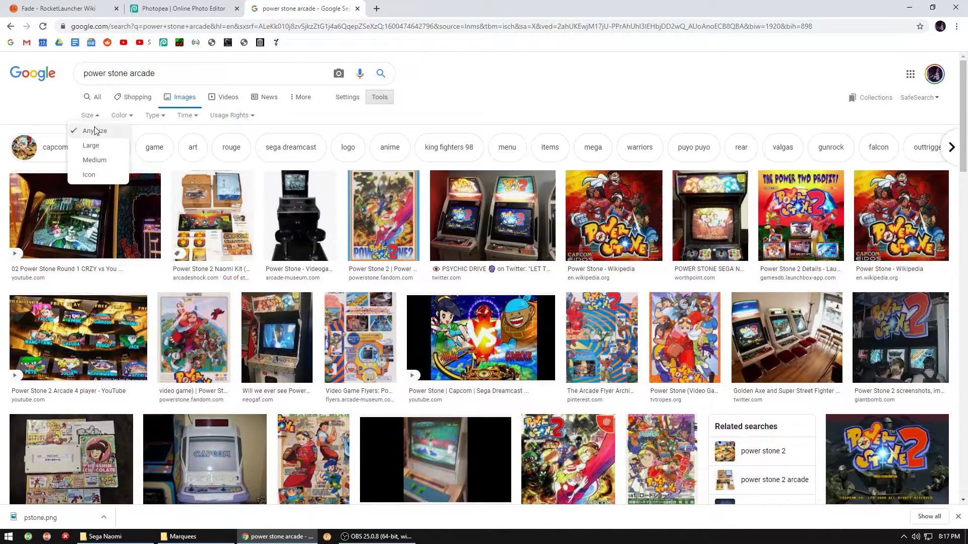
left_click(95, 150)
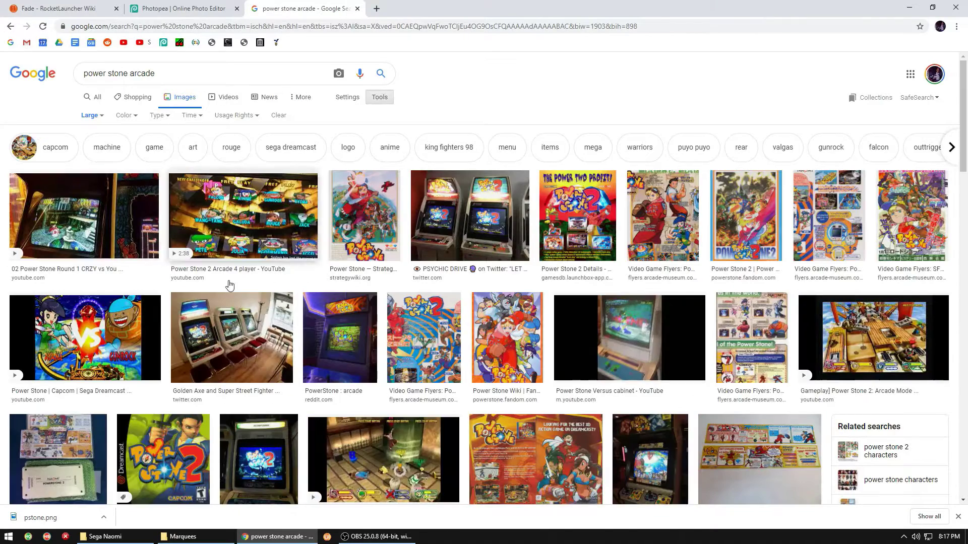
left_click(959, 517)
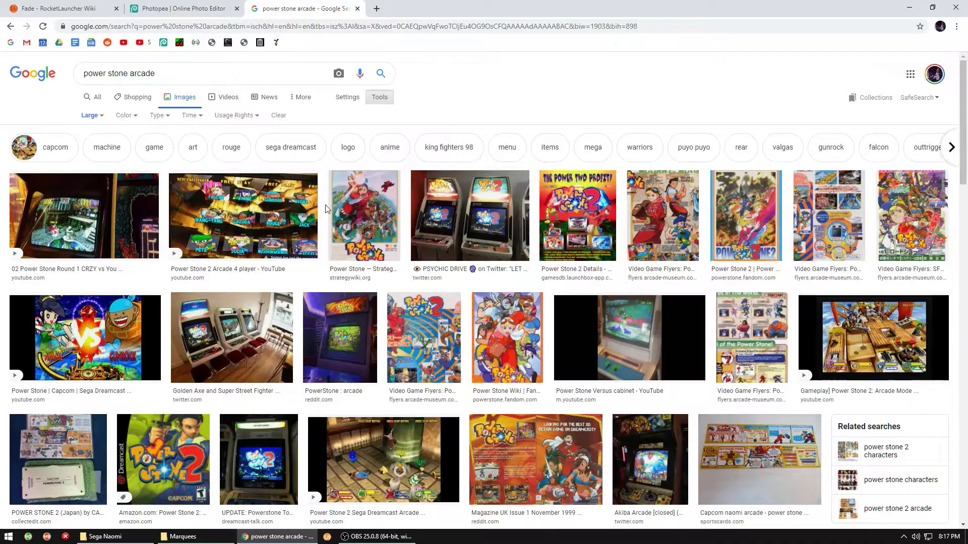
Preview the StrategyWiki Power Stone flyer, close it, and preview the Akiba Arcade cabinet photo
left_click(359, 211)
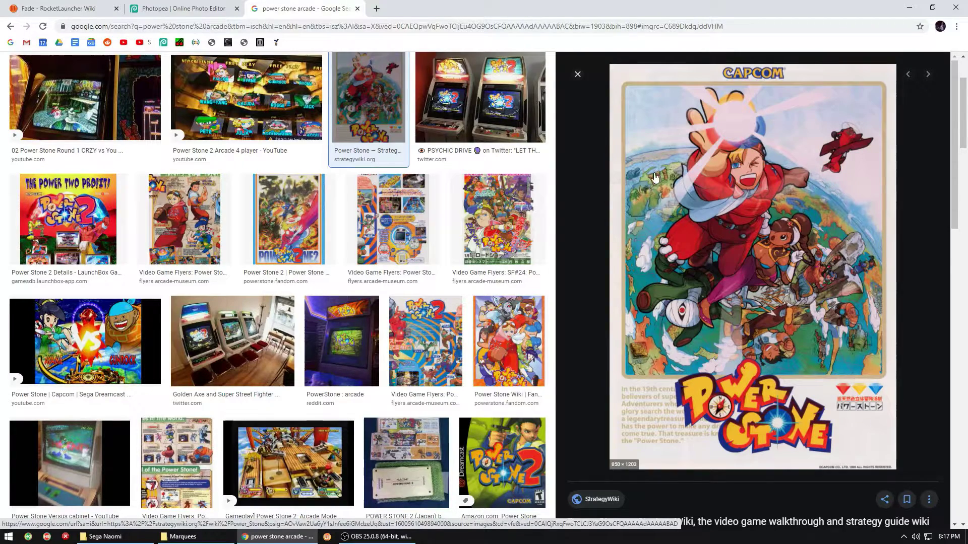
left_click(578, 75)
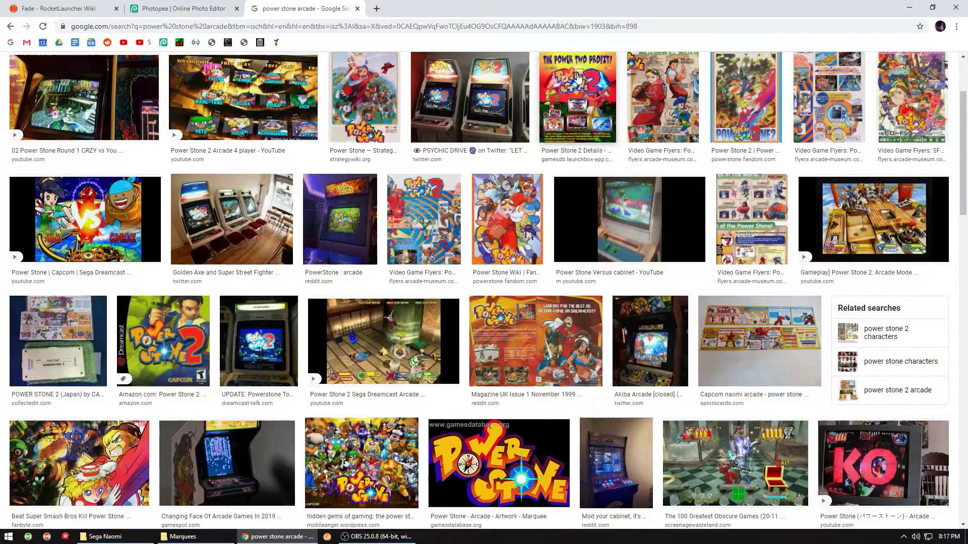
left_click(650, 358)
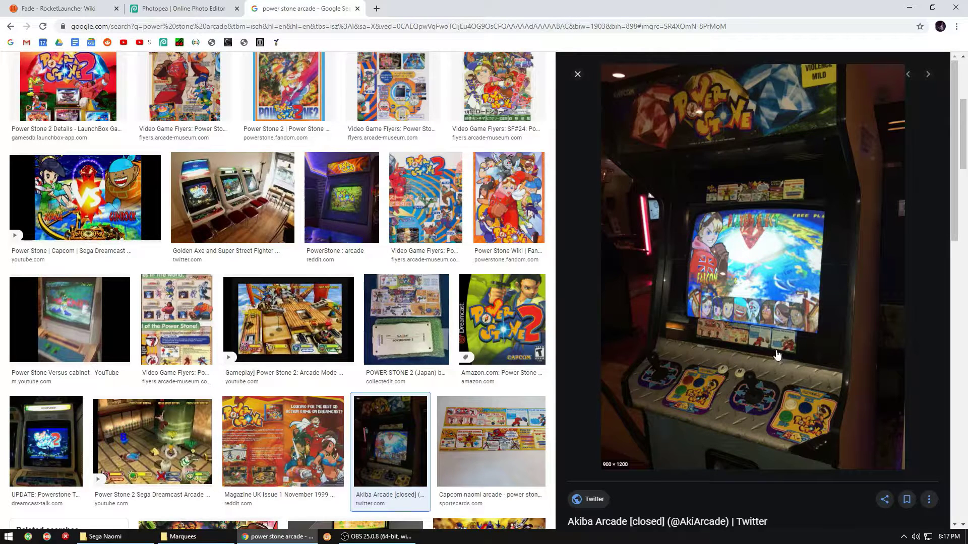
Switch to Photopea and create a new project 1920 px wide and 1080 px high with a transparent background
left_click(182, 7)
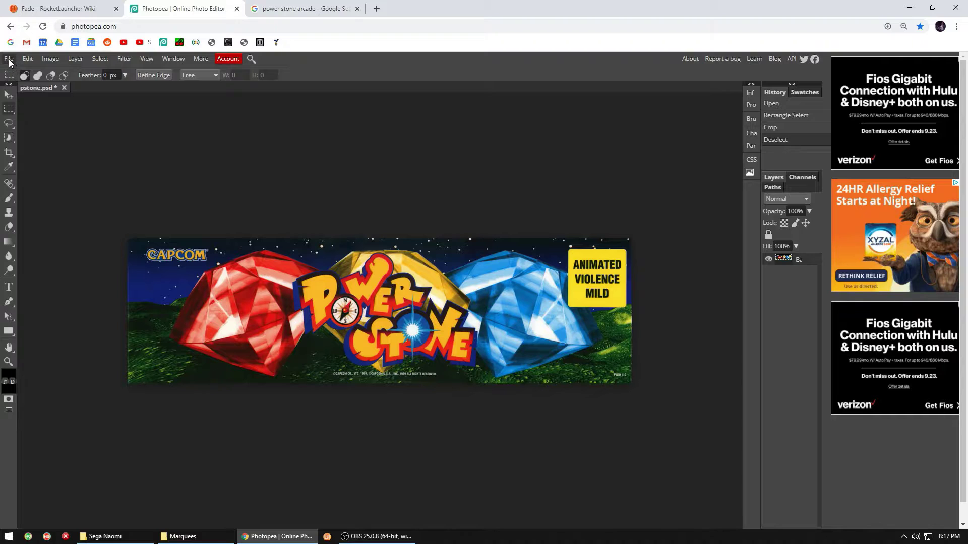
left_click(9, 59)
left_click(14, 74)
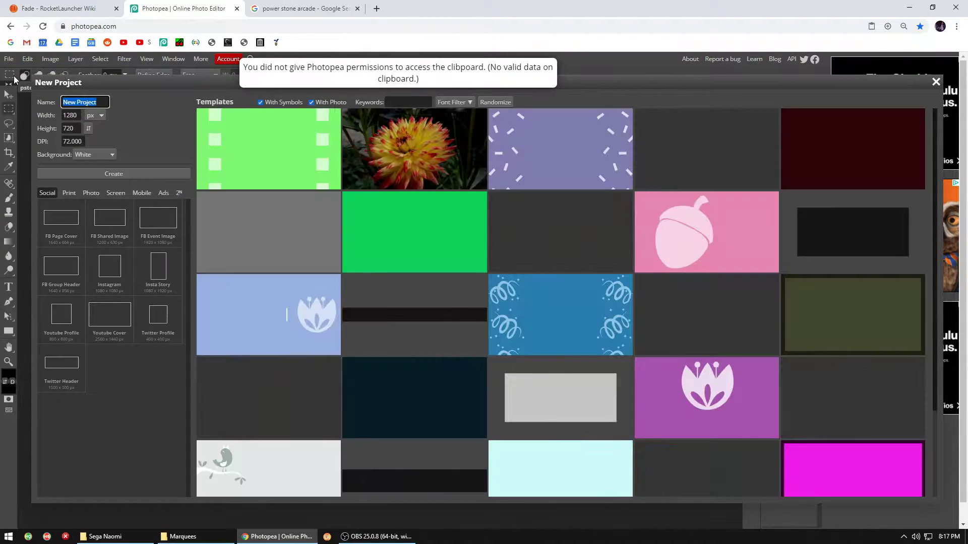
key("Tab")
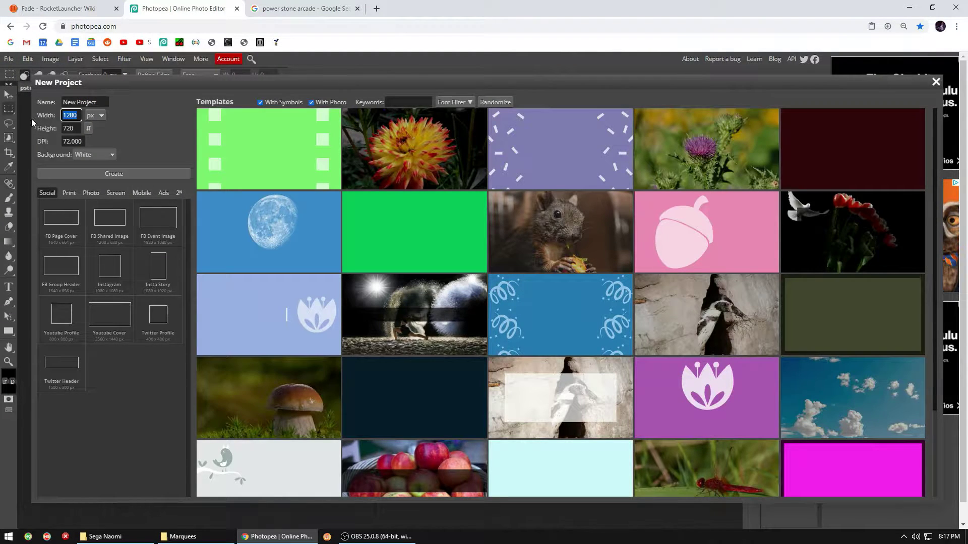
type("1920")
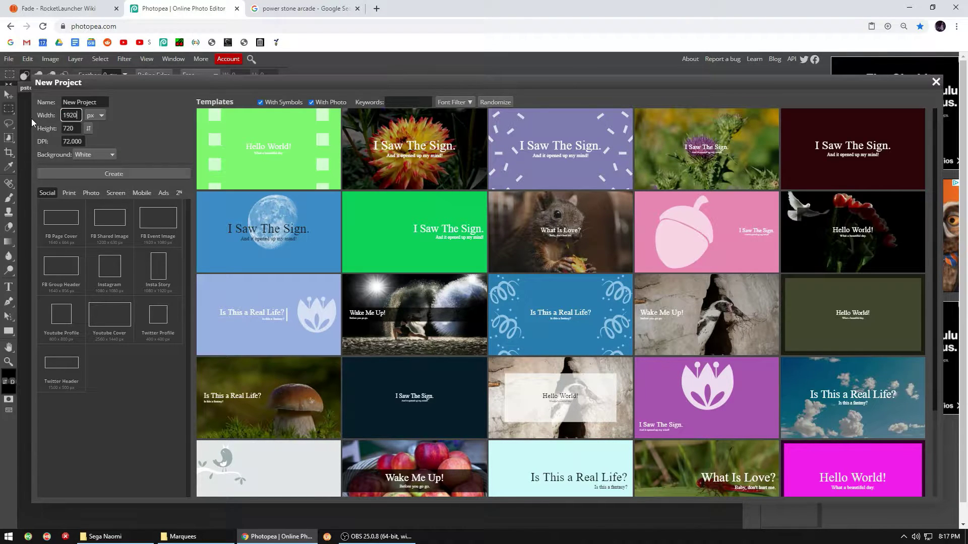
key("Tab")
type("1")
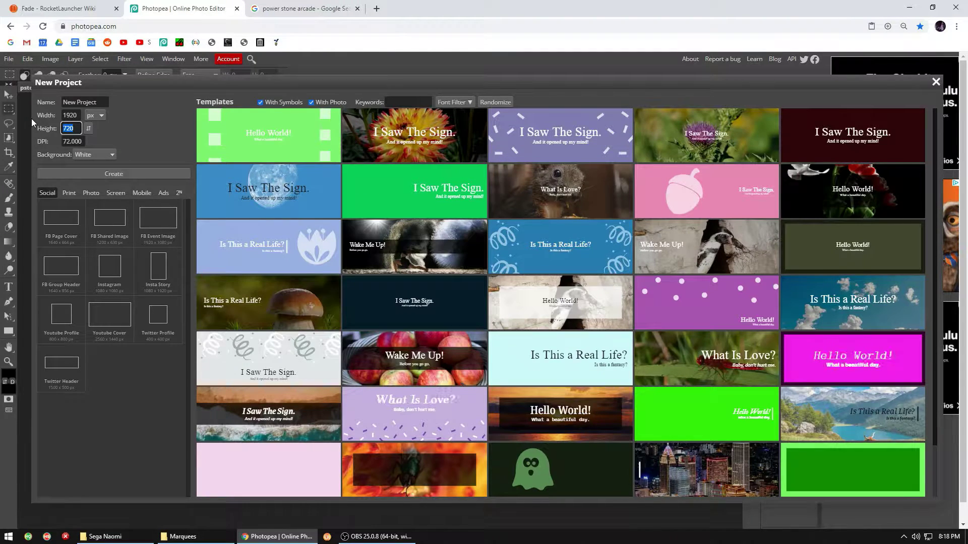
type("080")
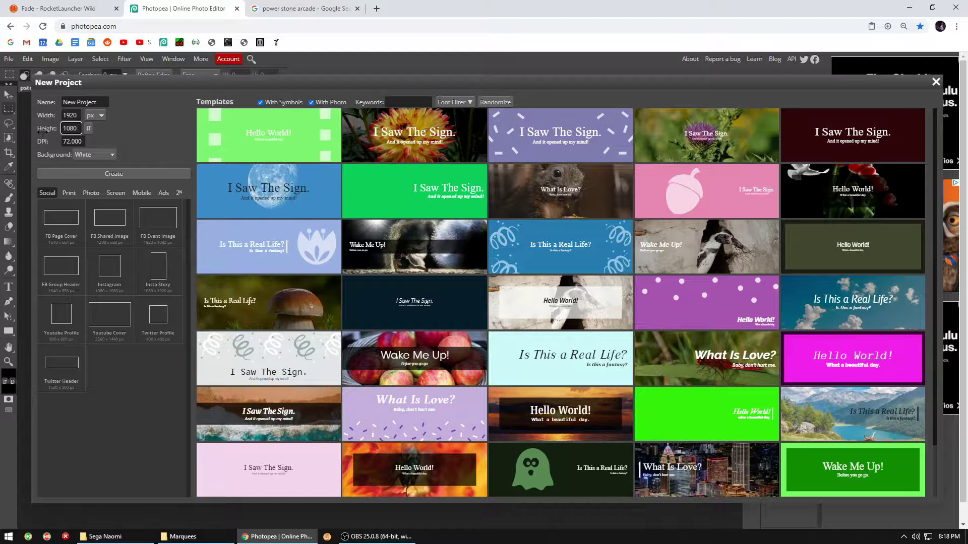
left_click(96, 155)
left_click(98, 175)
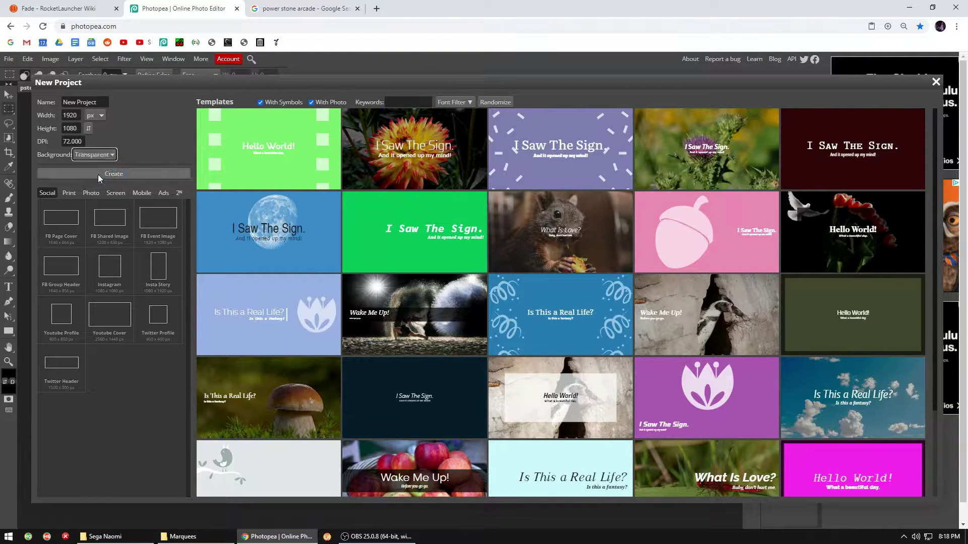
left_click(102, 173)
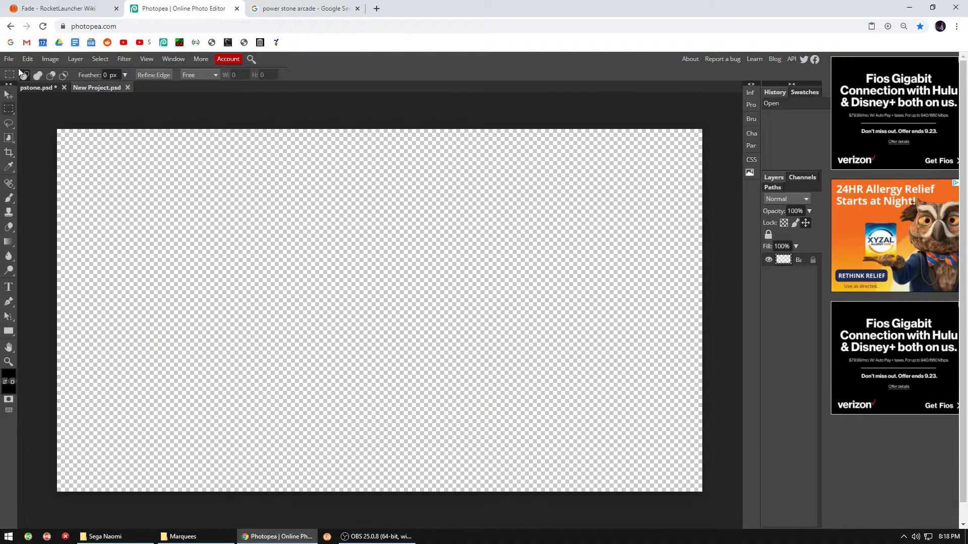
Open Power_Stone_flyer.jpg and the cabinet photo D0yh18tW0AA7X9K.jpg together from the Pictures folder
left_click(10, 59)
left_click(22, 86)
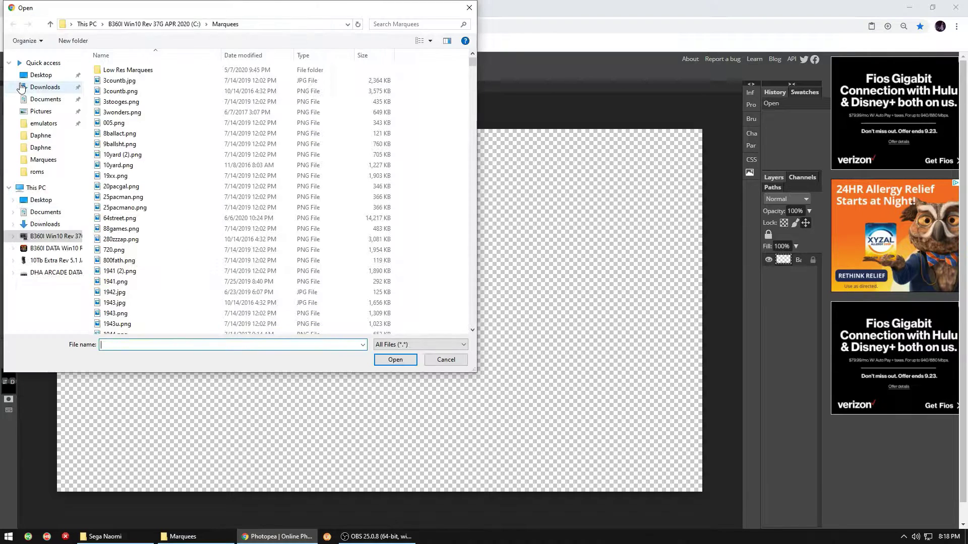
left_click(41, 112)
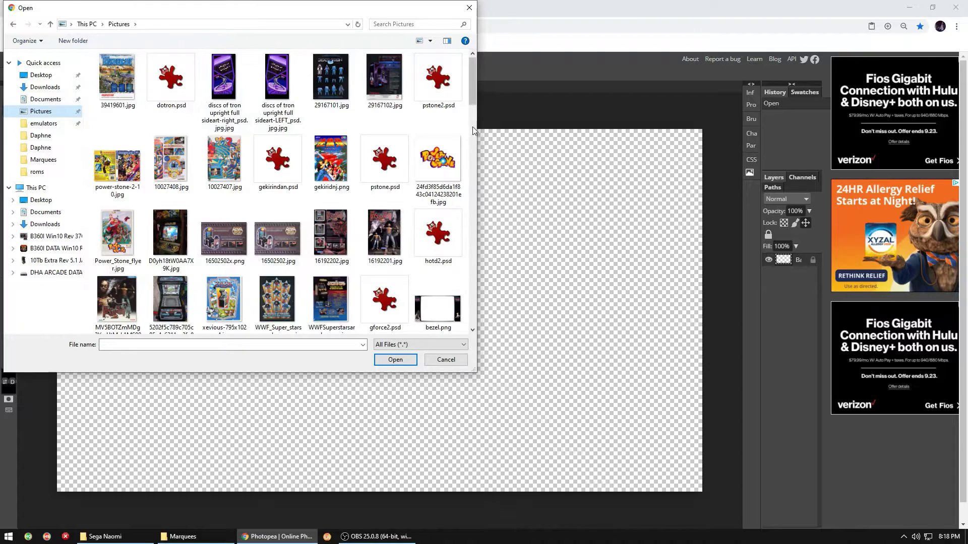
scroll(474, 100, "down", 2)
left_click_drag(474, 99, 474, 122)
scroll(230, 186, "up", 3)
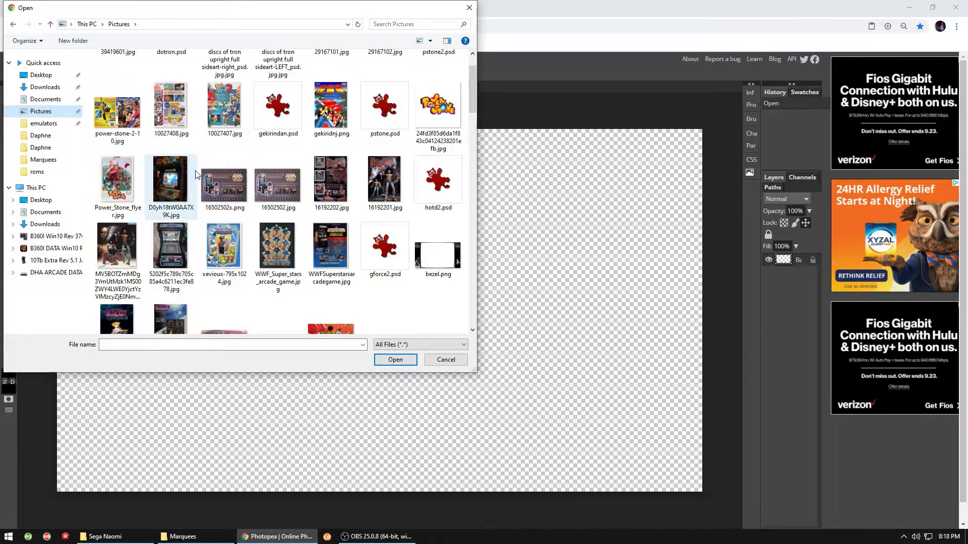
left_click(181, 176)
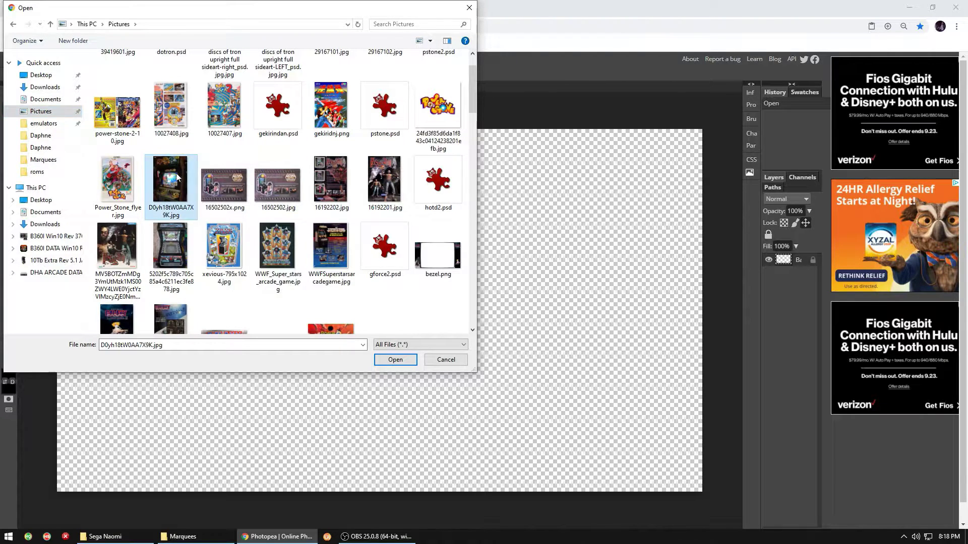
left_click(120, 188, "ctrl")
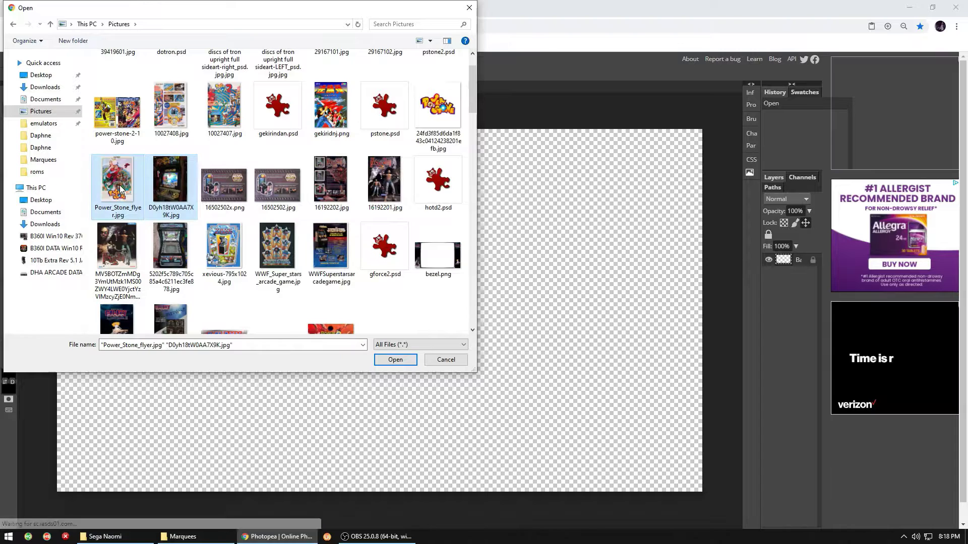
left_click(394, 360)
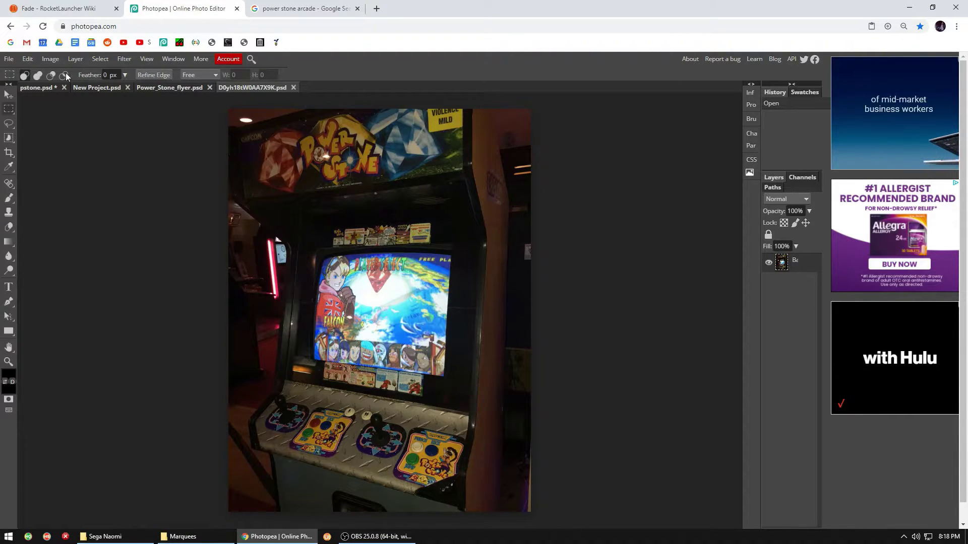
Resize the cabinet photo to a height of 1080 px with its proportions linked
left_click(50, 59)
left_click(70, 163)
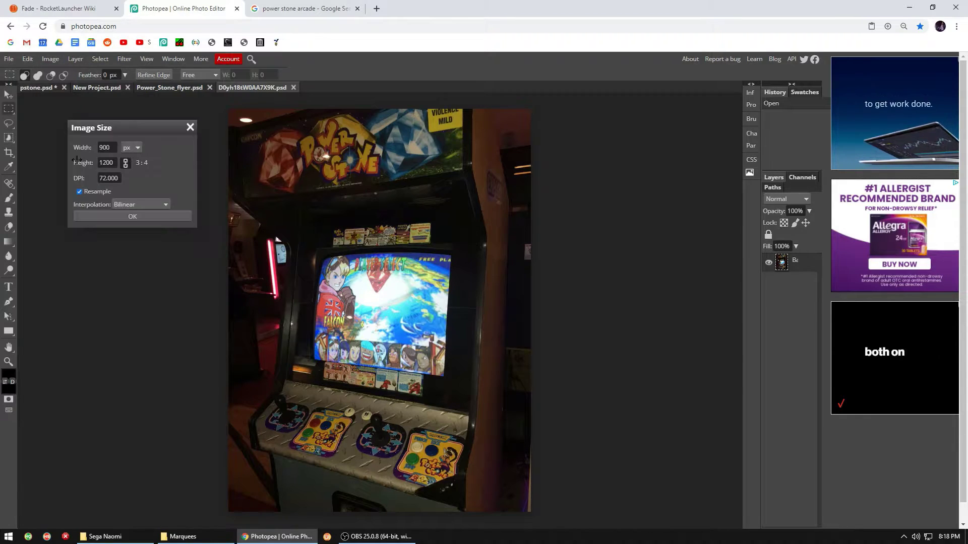
left_click(105, 163)
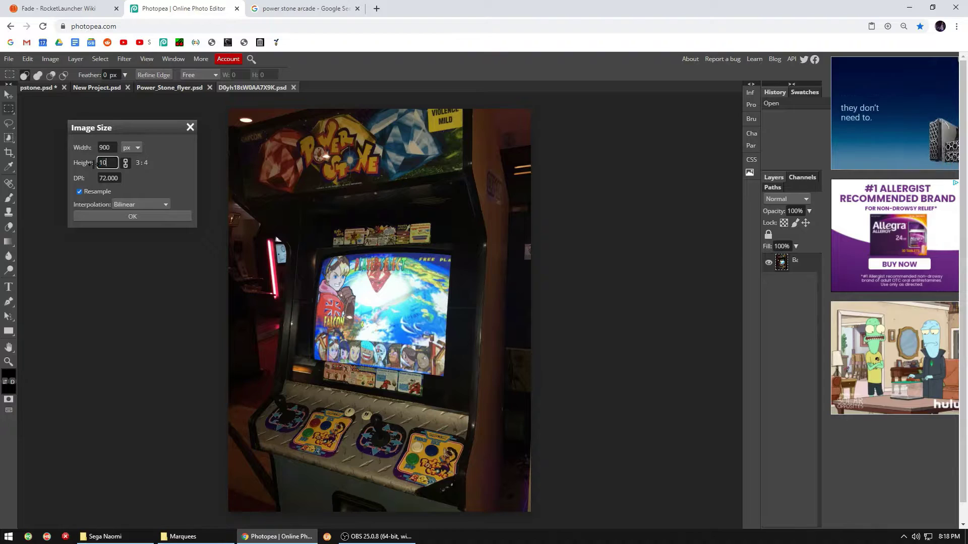
type("1080")
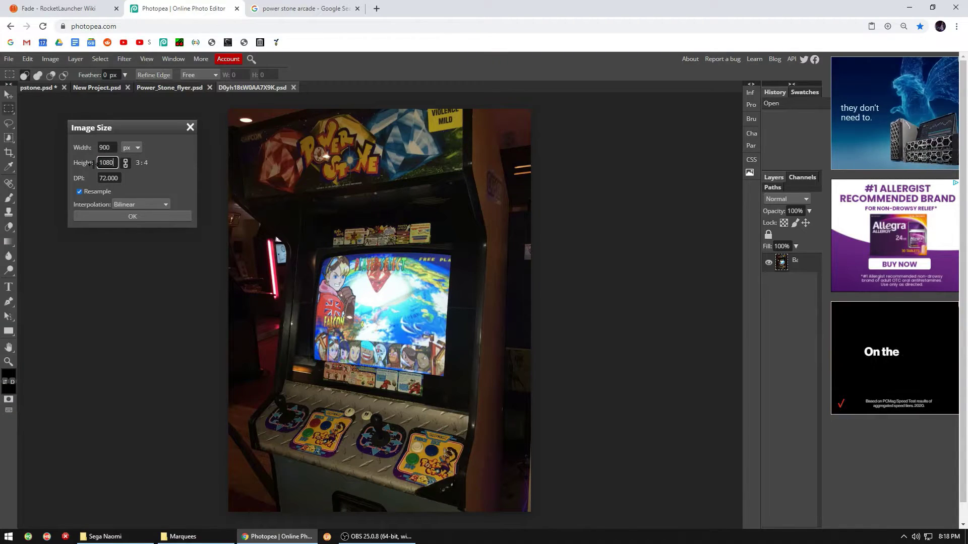
left_click(146, 217)
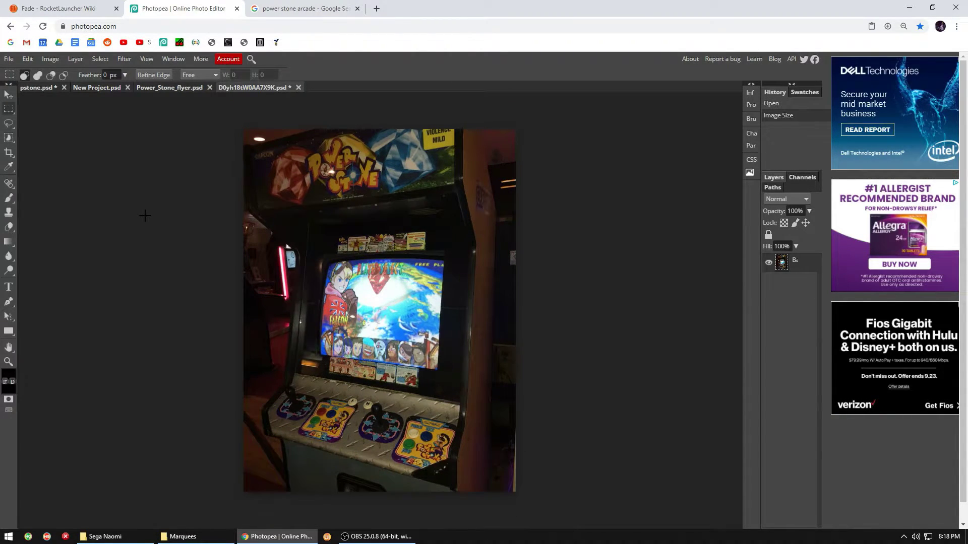
Copy the entire cabinet photo and paste it into the New Project document
left_click(180, 90)
left_click(234, 89)
key("ctrl+a")
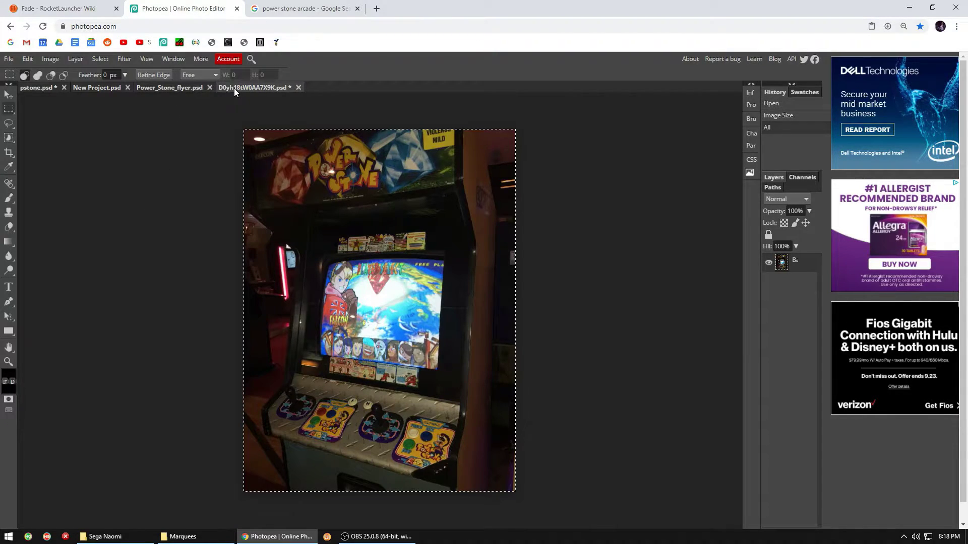
left_click(92, 89)
key("ctrl+v")
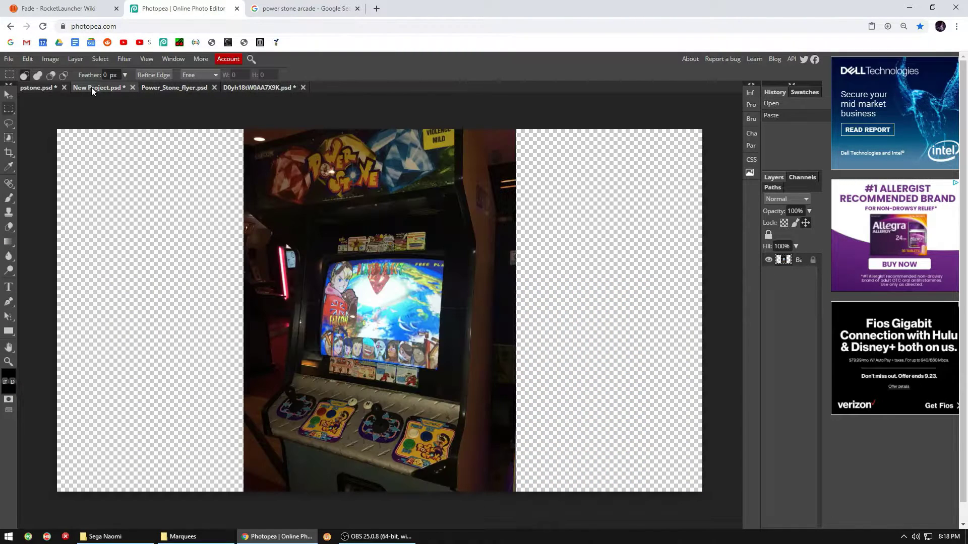
Widen the layer list, unlock the Background layer, and move the cabinet photo into the right half of the canvas
left_click(9, 95)
left_click_drag(327, 243, 477, 253)
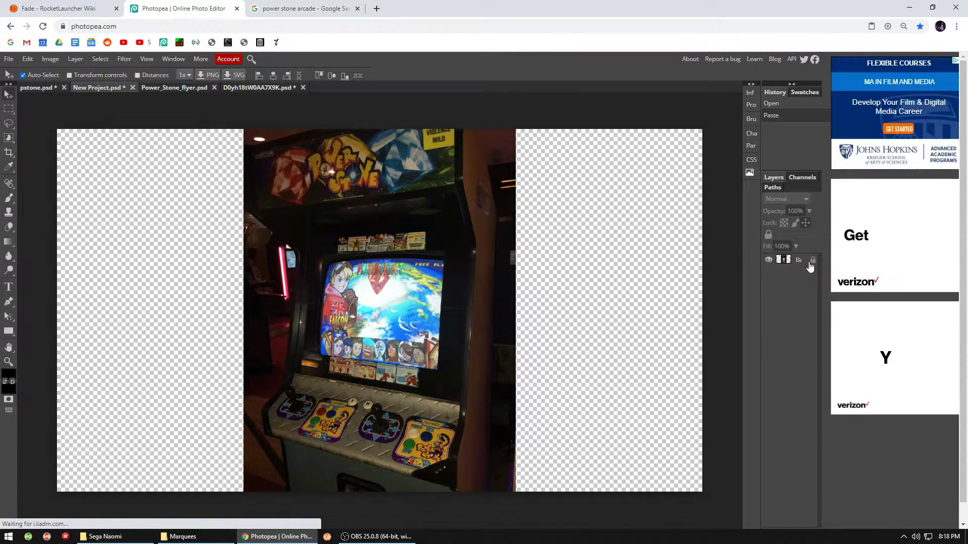
left_click_drag(761, 288, 718, 288)
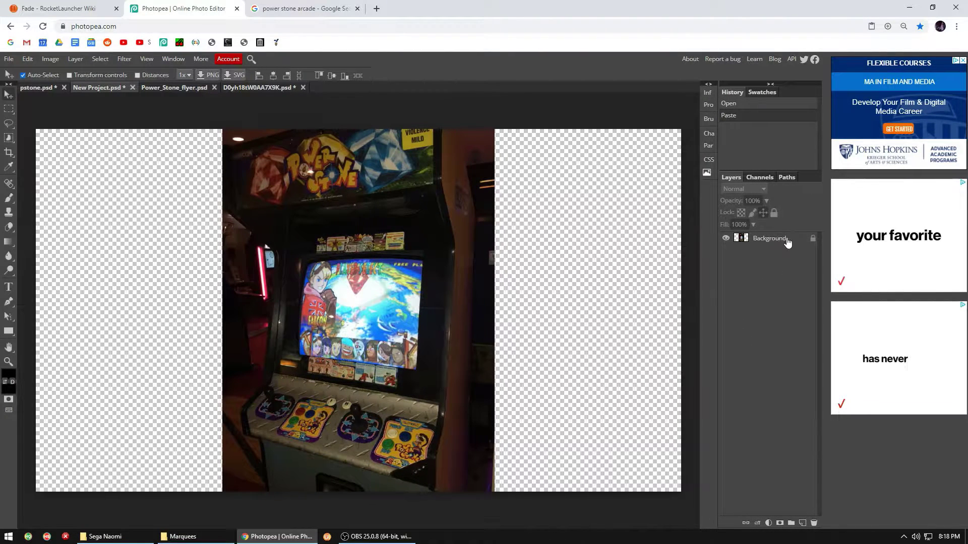
left_click(812, 238)
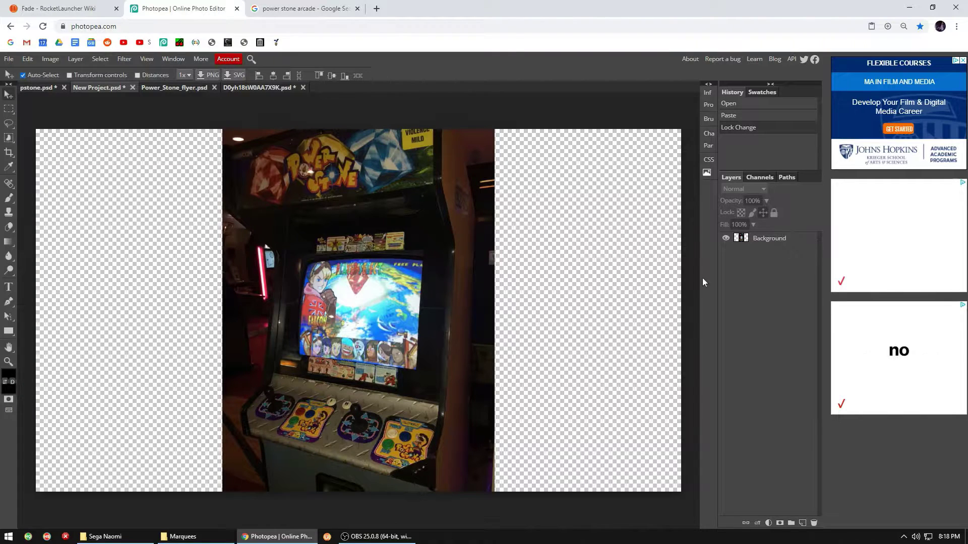
left_click_drag(348, 251, 498, 250)
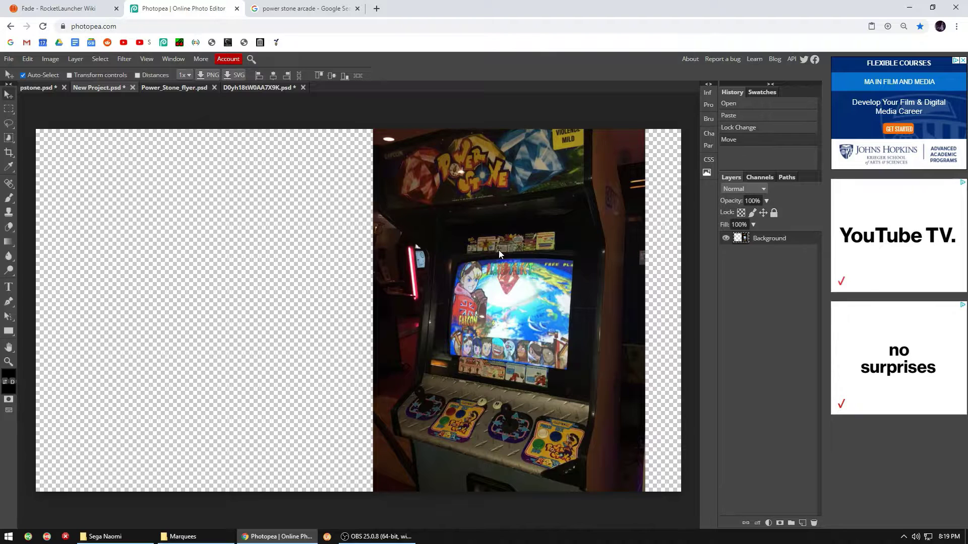
Resize the Power Stone flyer image to a height of 1080 px with its proportions linked
left_click(183, 88)
left_click(51, 59)
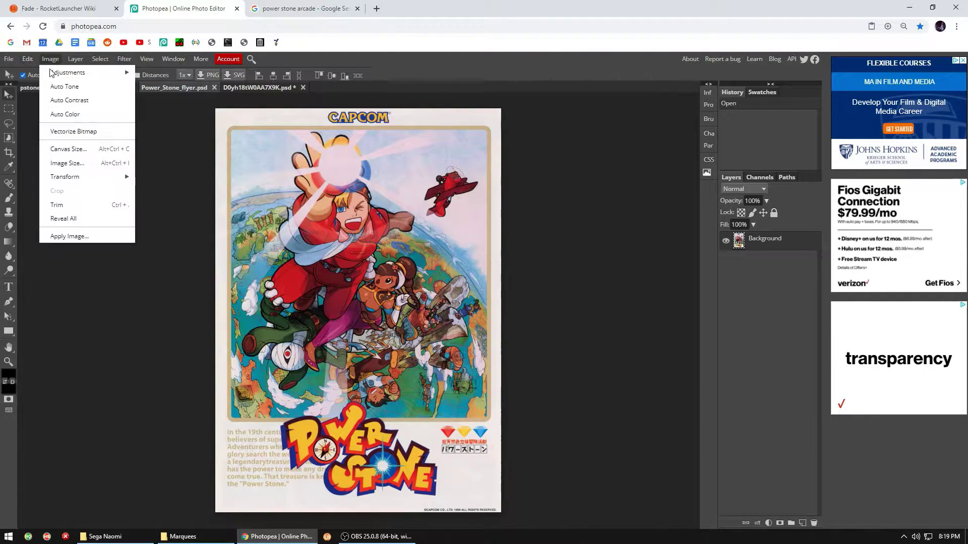
left_click(72, 163)
left_click_drag(115, 162, 89, 163)
type("1080")
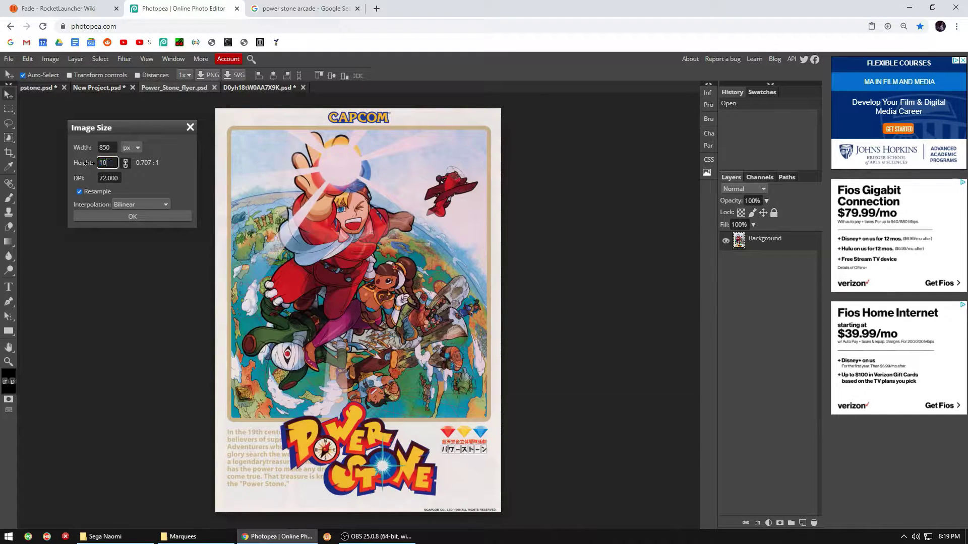
left_click(126, 216)
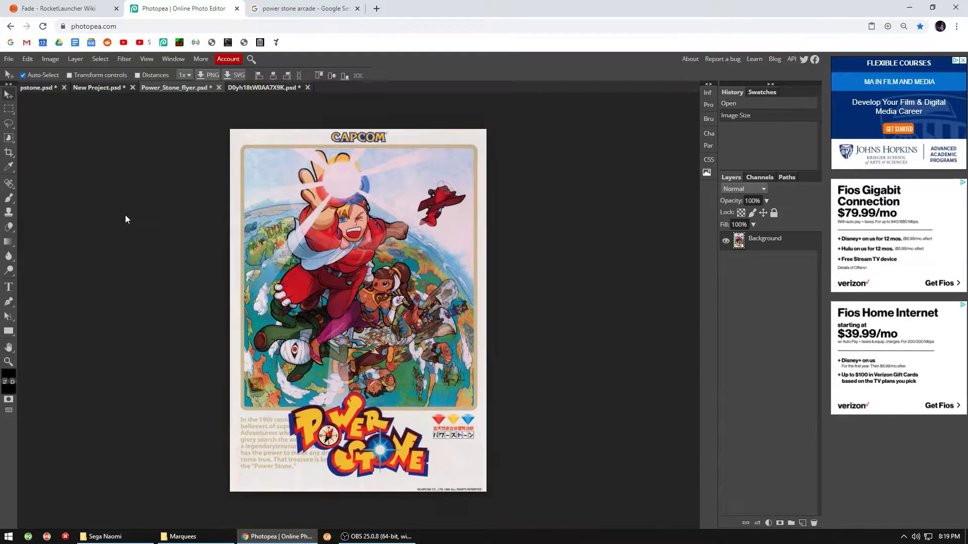
Copy the entire resized flyer and paste it into the New Project document as a layer above the cabinet photo
key("ctrl+a")
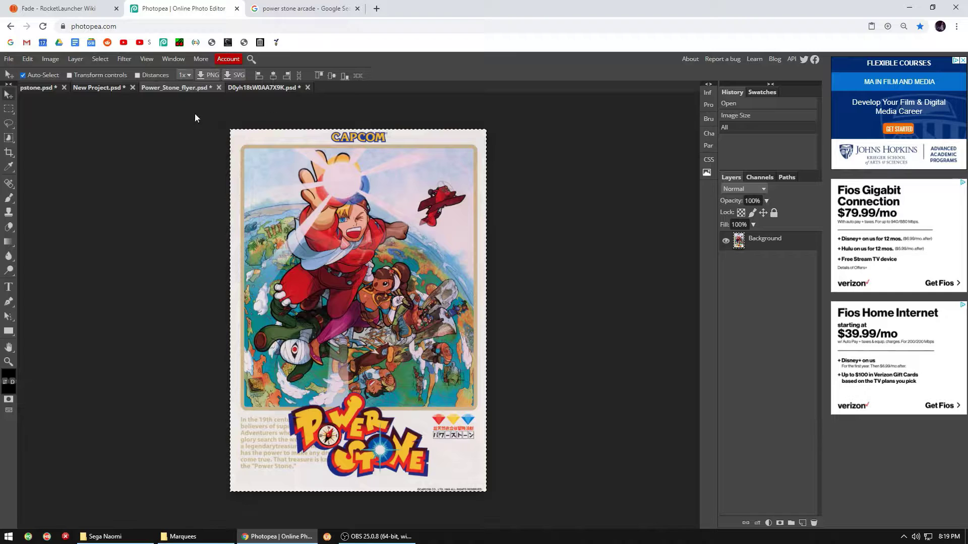
left_click(108, 86)
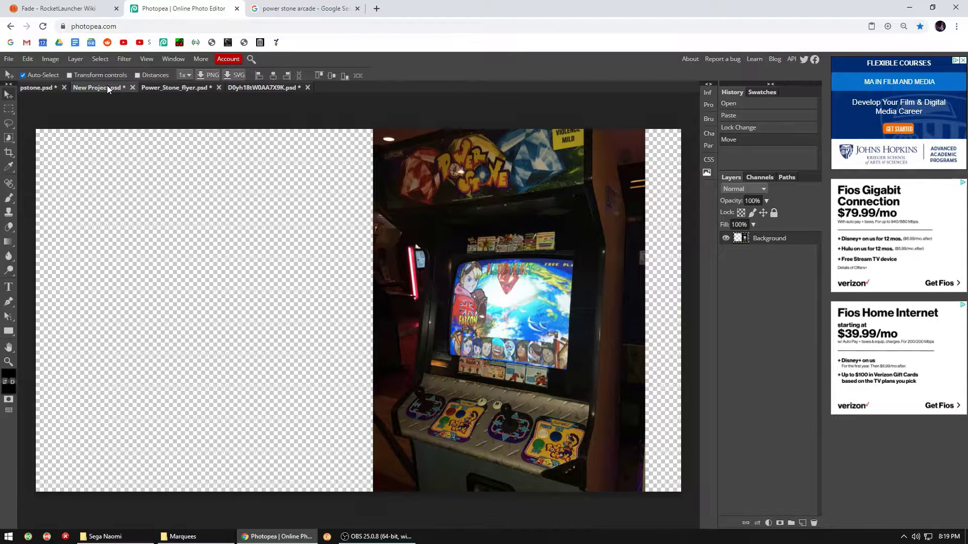
key("ctrl+v")
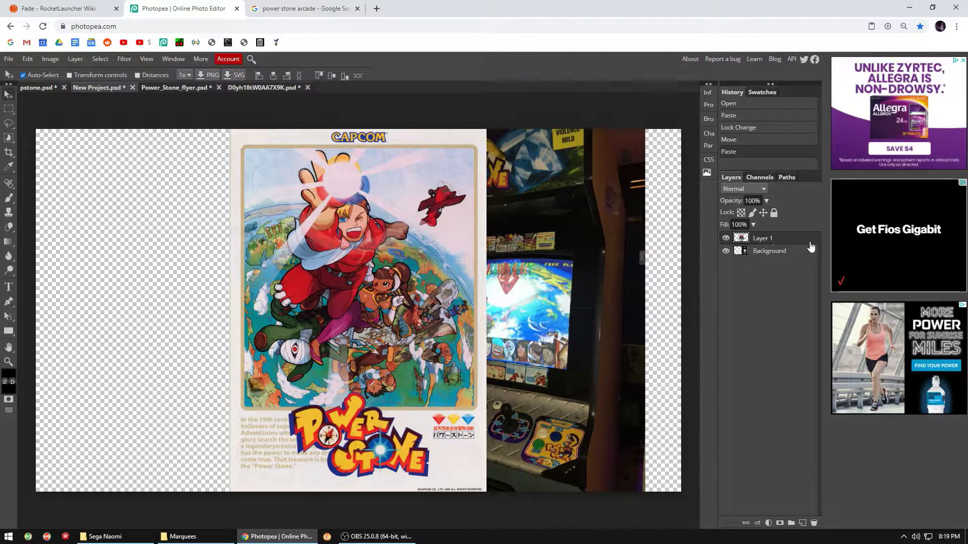
Move the flyer into the left half of the canvas and shift the cabinet photo against the flyer's right edge
left_click_drag(383, 319, 249, 314)
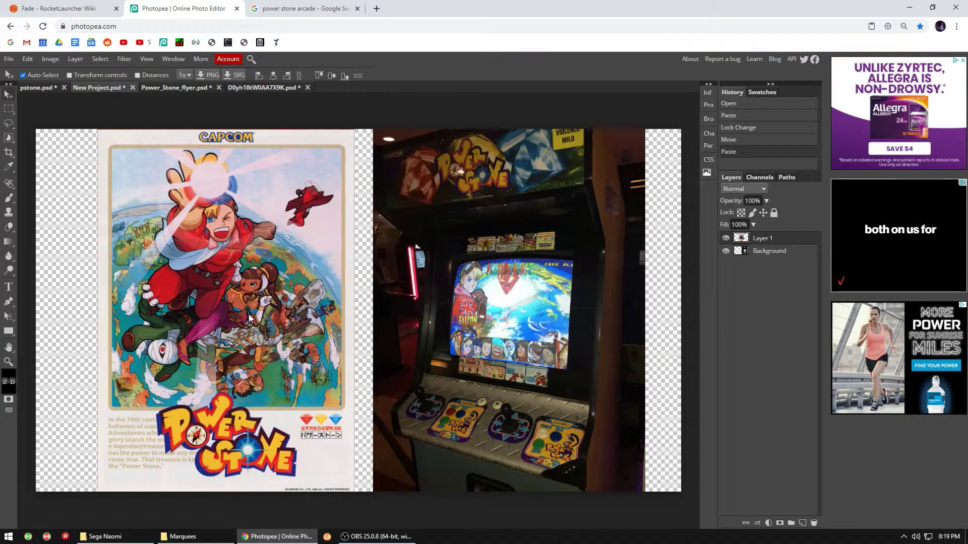
left_click(777, 259)
left_click_drag(604, 262, 587, 264)
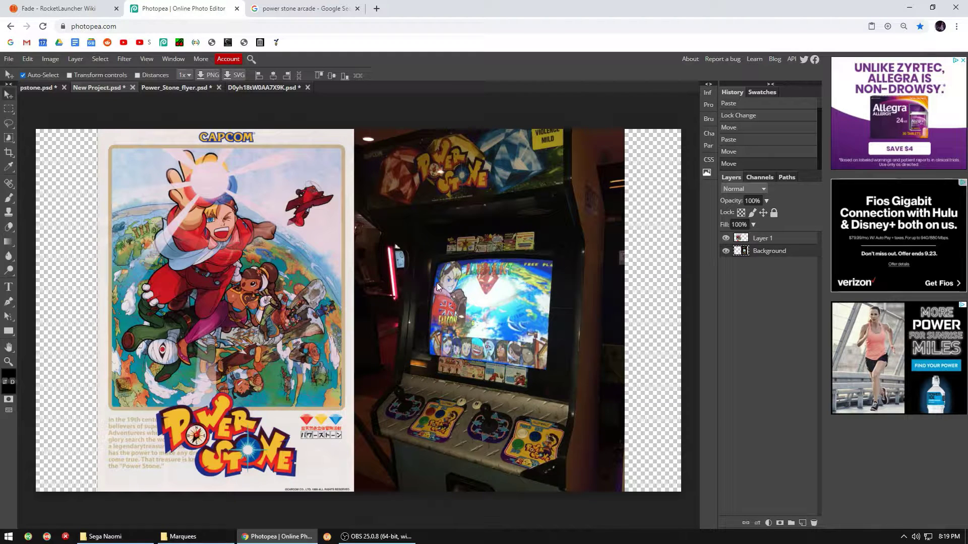
Export the flyer-and-cabinet composition as a PNG at 1920 x 1080 px and 100% quality
left_click(8, 59)
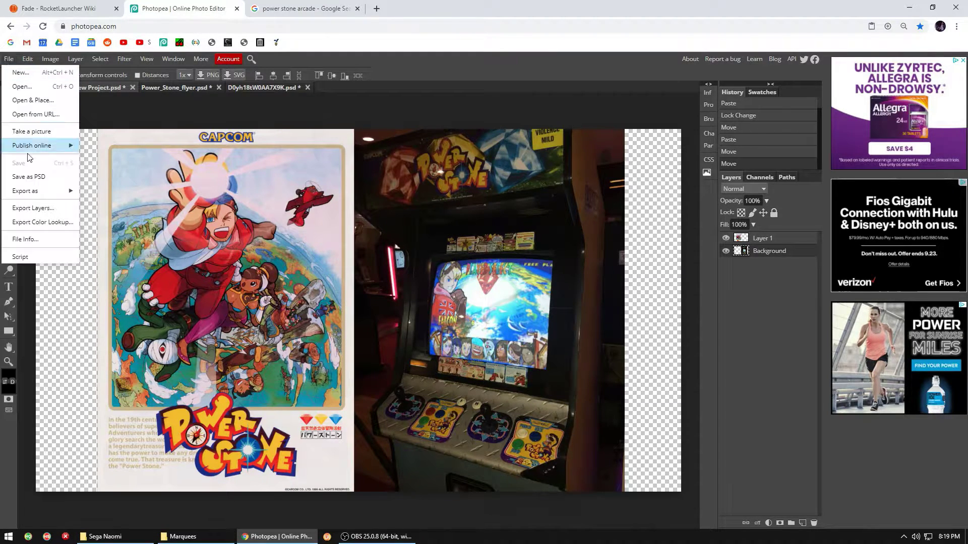
mouse_move(50, 192)
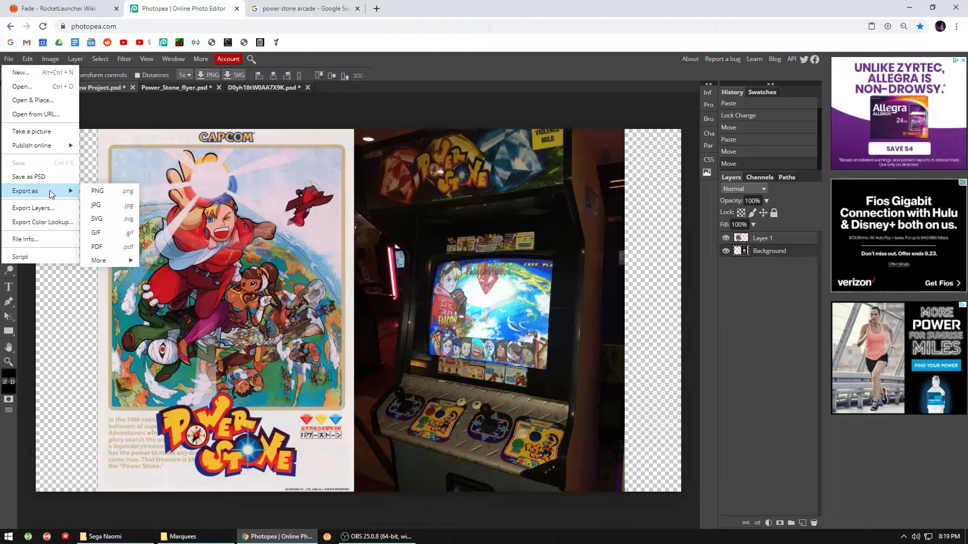
left_click(103, 193)
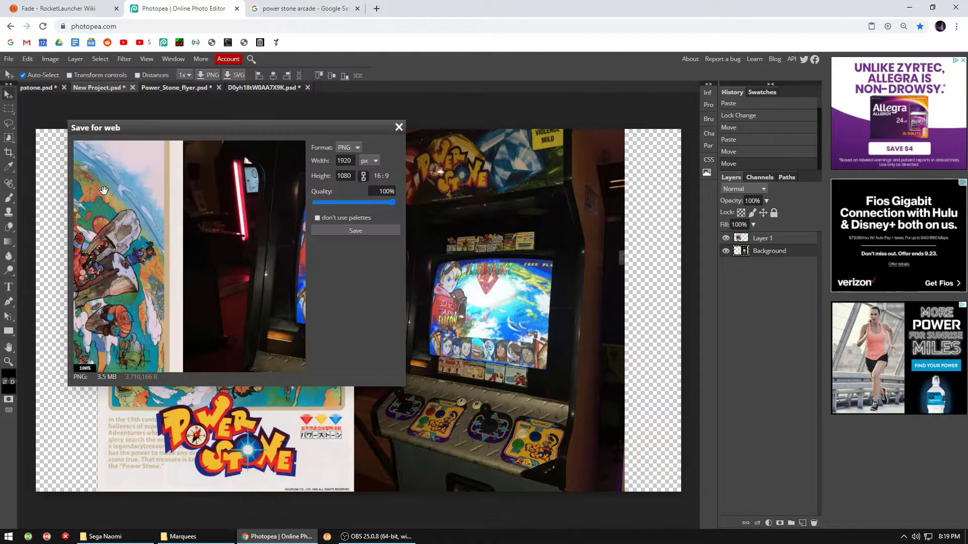
left_click(330, 230)
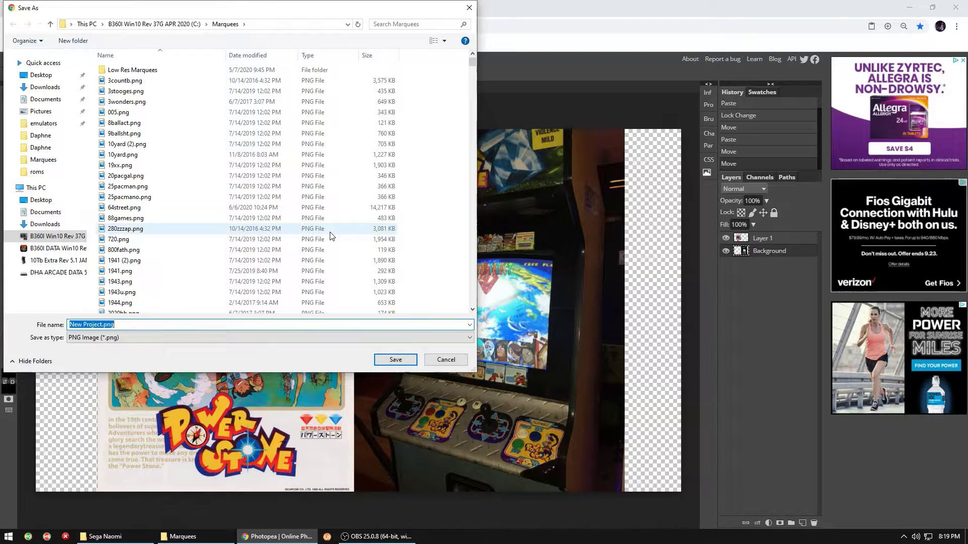
Set the save location of New Project.png to the pstone folder within RocketLauncher's Media, Fade, Sega Naomi folder
left_click(41, 75)
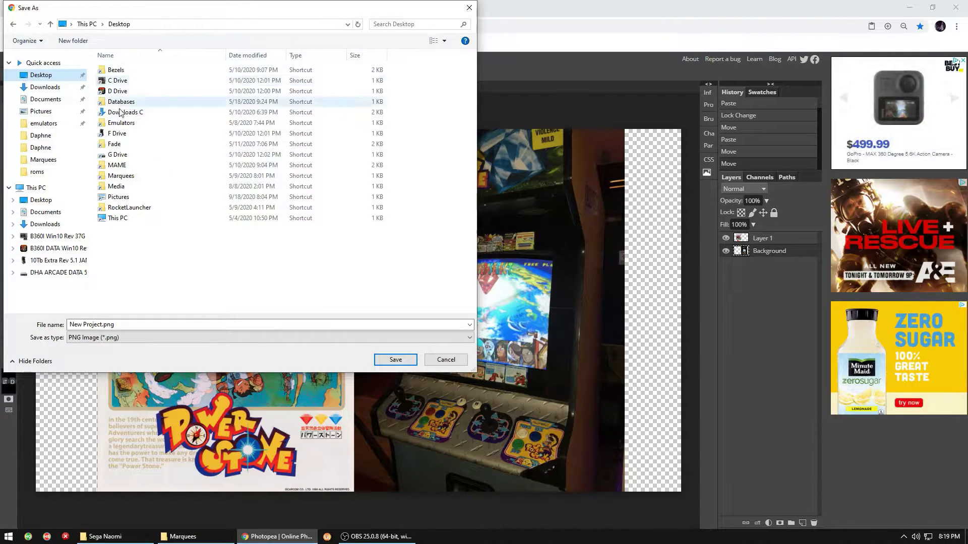
double_click(115, 144)
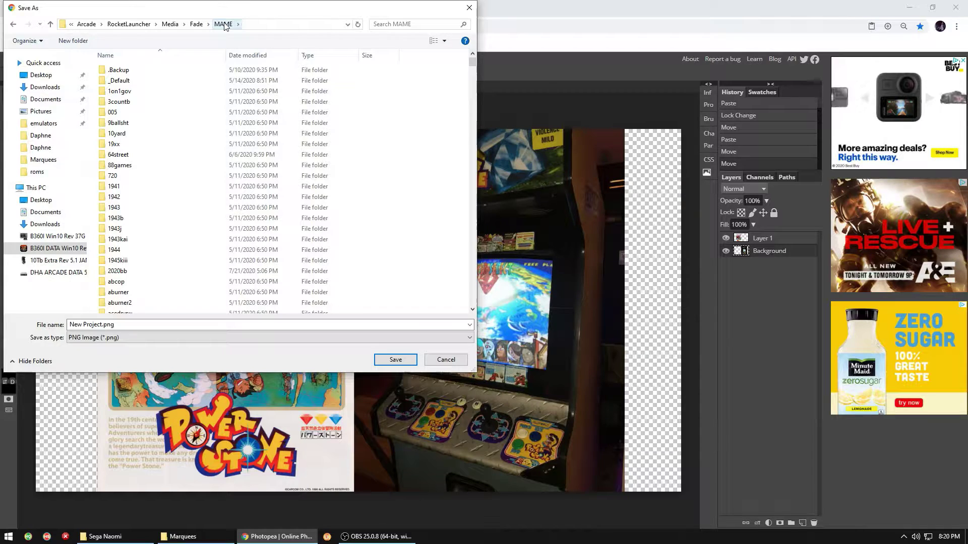
left_click(197, 26)
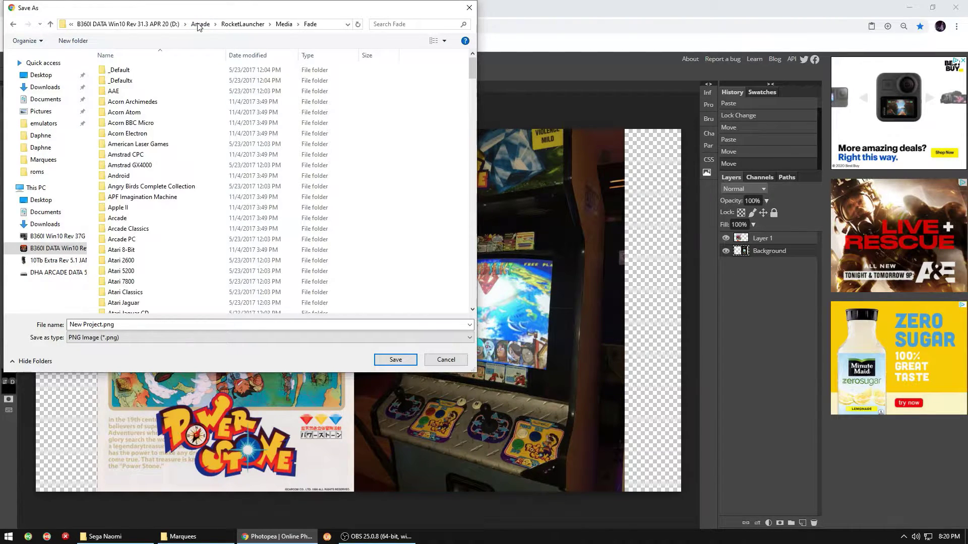
left_click(130, 122)
key("s")
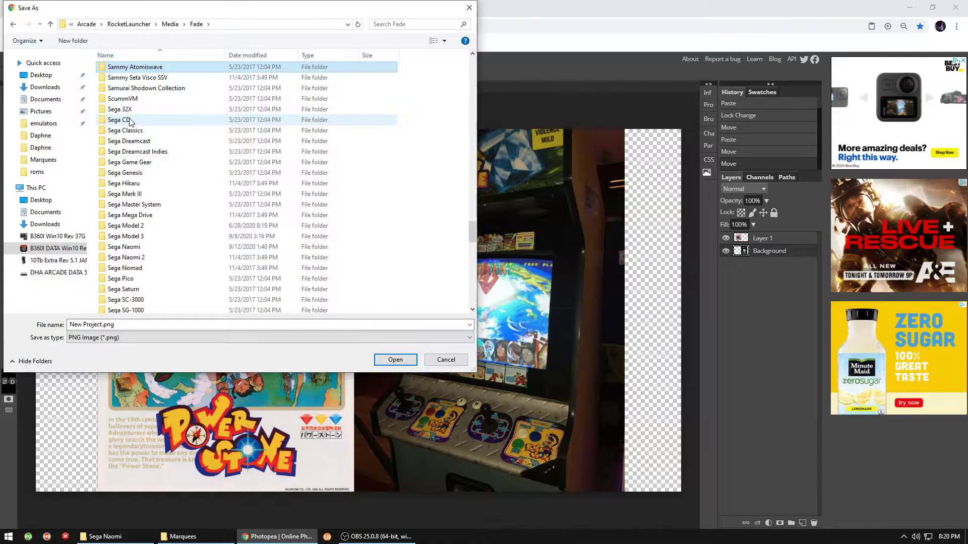
double_click(134, 248)
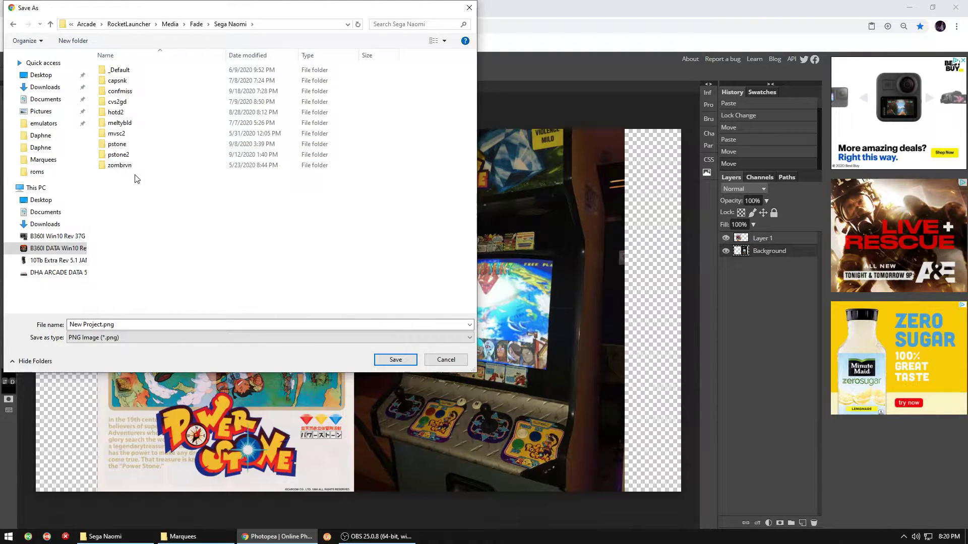
double_click(127, 145)
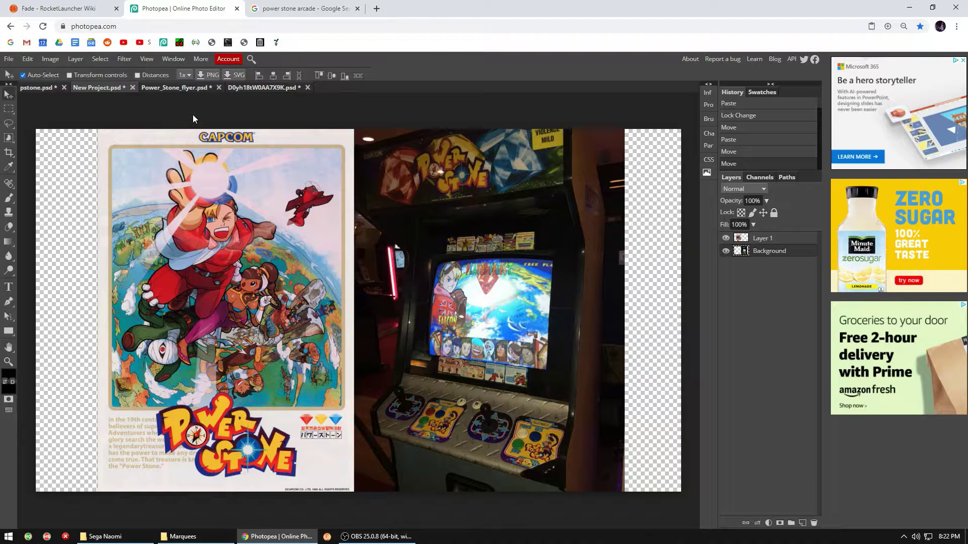
Open the horizontal bezel template bezel (1) frame.psd from the Pictures folder
left_click(8, 59)
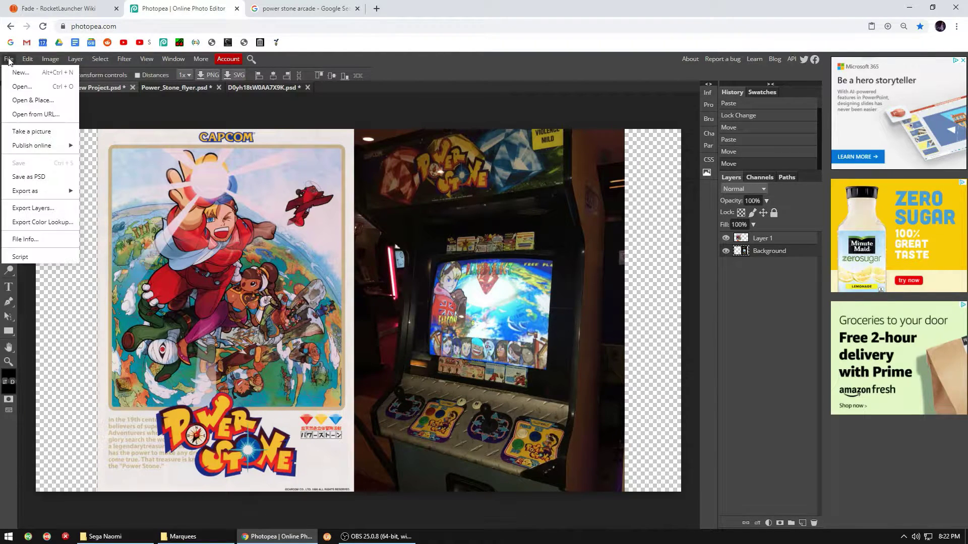
left_click(20, 87)
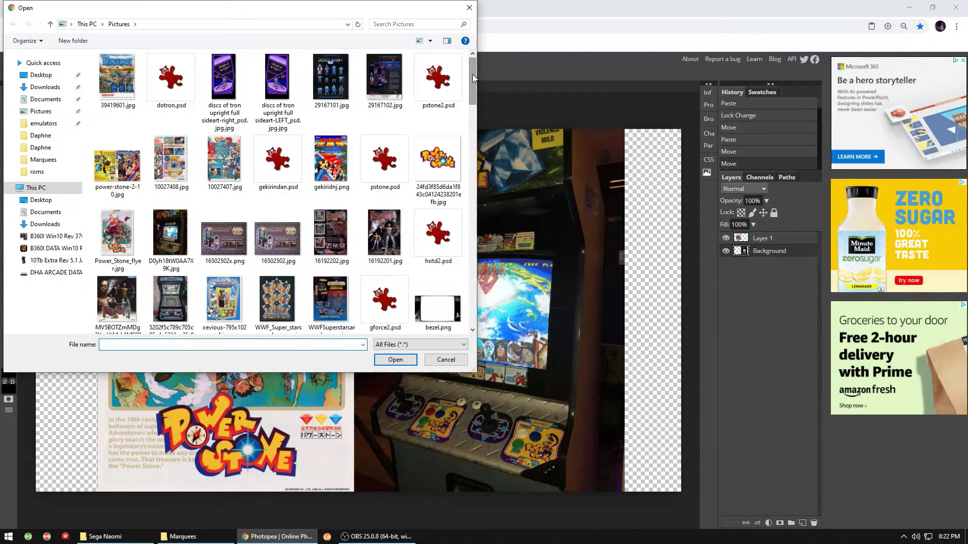
left_click_drag(476, 68, 471, 128)
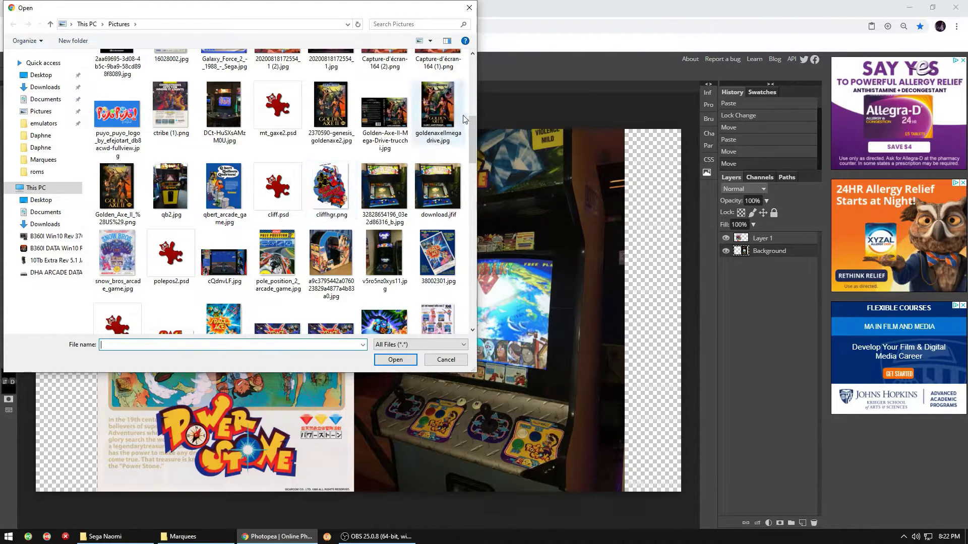
left_click_drag(473, 129, 473, 234)
left_click_drag(475, 235, 473, 265)
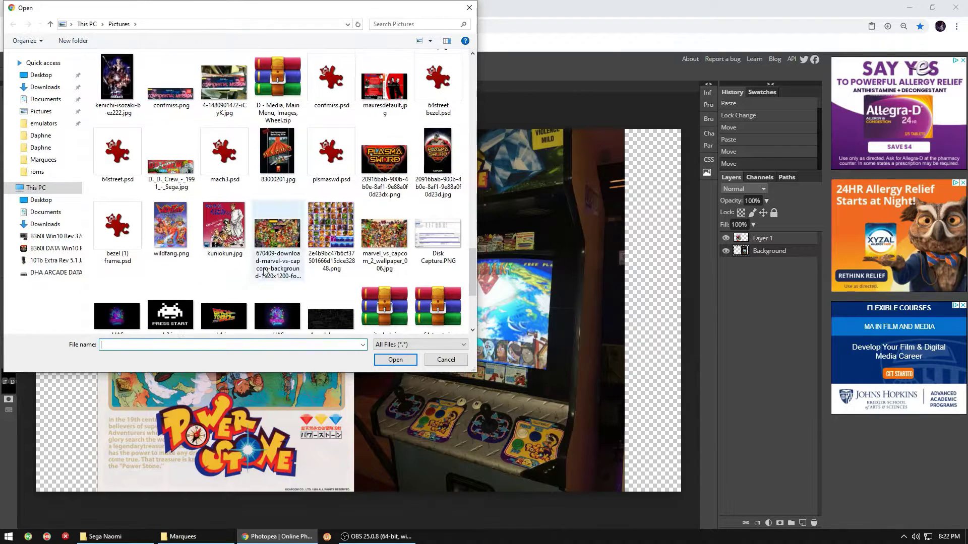
double_click(117, 227)
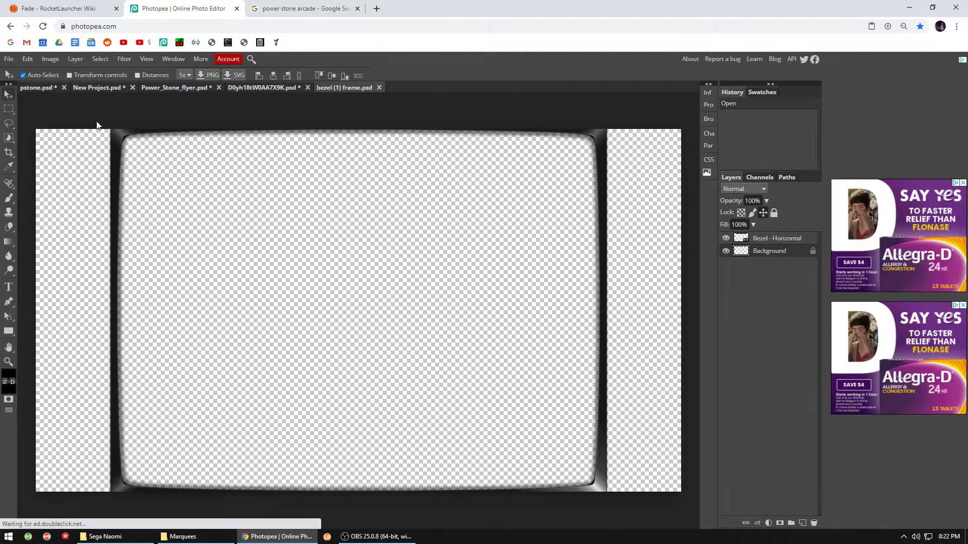
Open bezel (1) frame vertical.psd from the Pictures folder and return to the horizontal bezel template
left_click(8, 60)
left_click(21, 87)
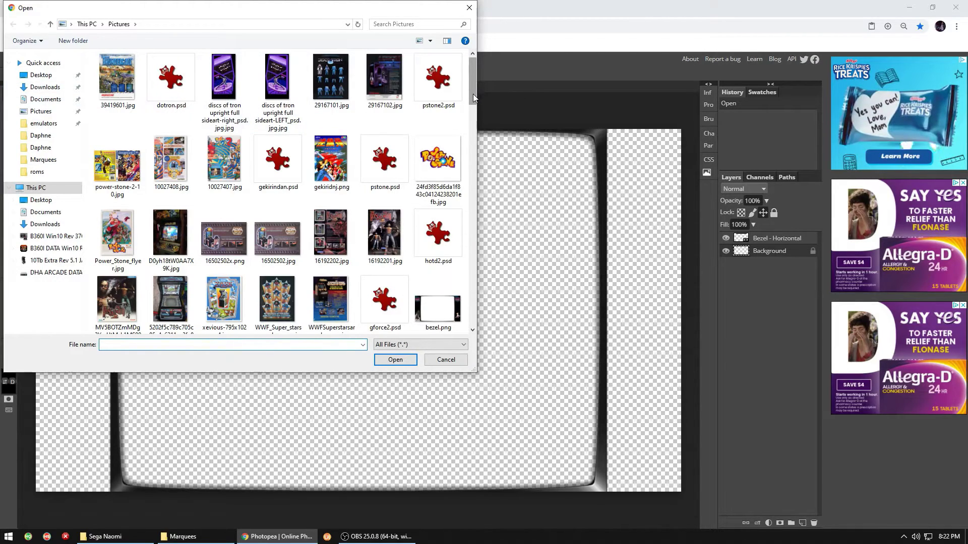
left_click_drag(474, 99, 466, 247)
double_click(443, 182)
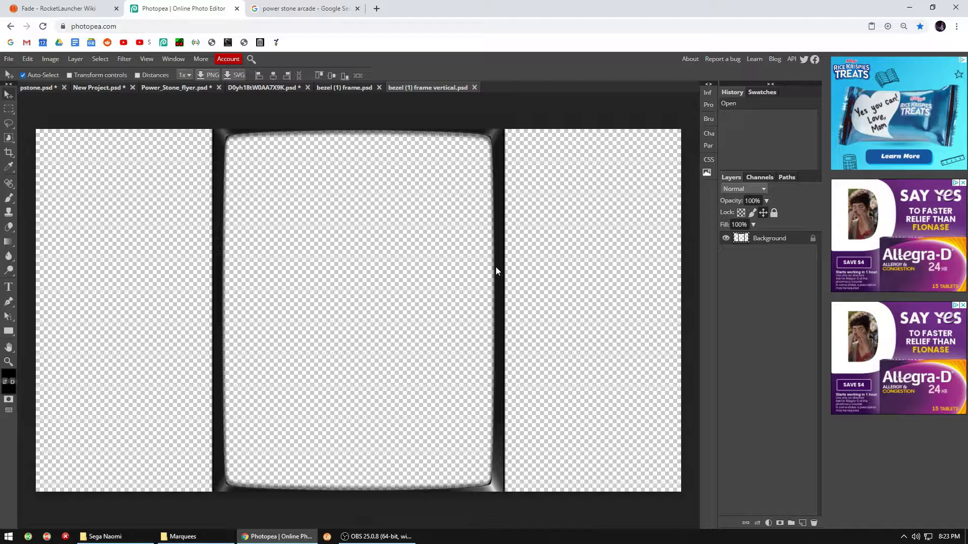
left_click(345, 86)
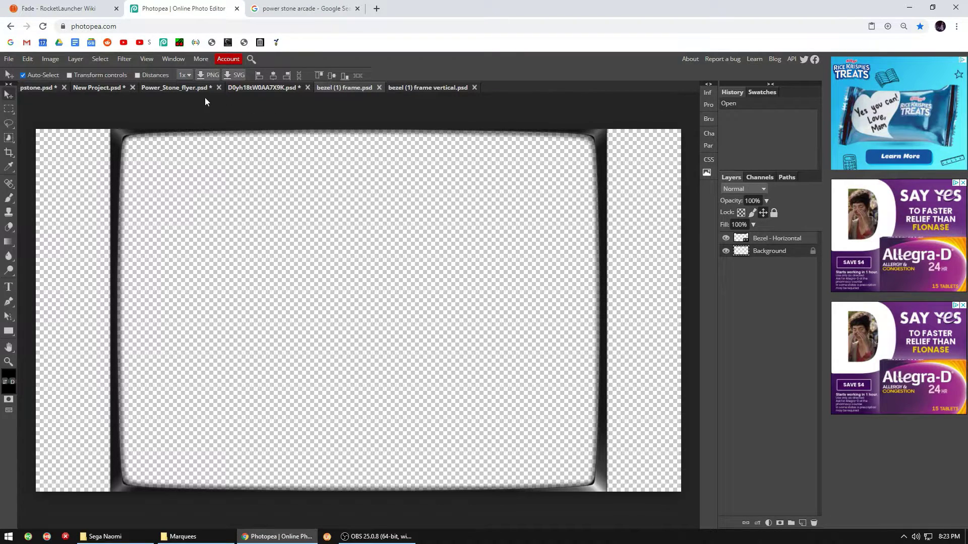
Replace the flyer's full selection with a rectangular selection of about 337 x 724 px over the left half of its framed artwork
left_click(178, 87)
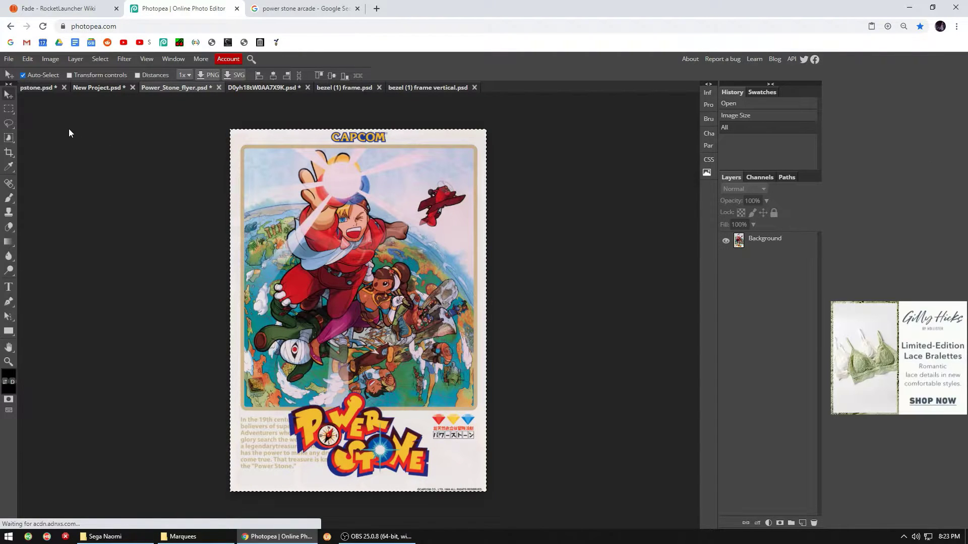
left_click(9, 108)
left_click(150, 204)
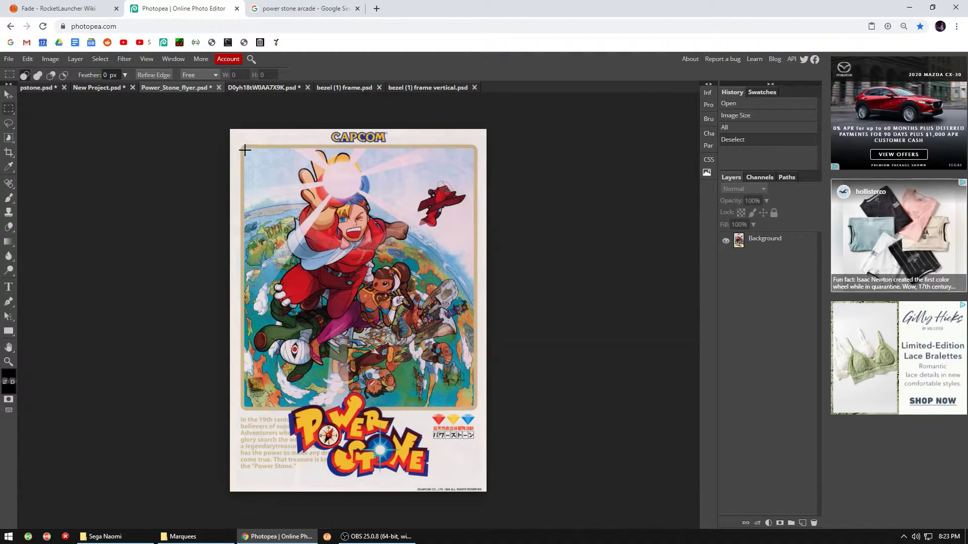
left_click_drag(245, 150, 357, 392)
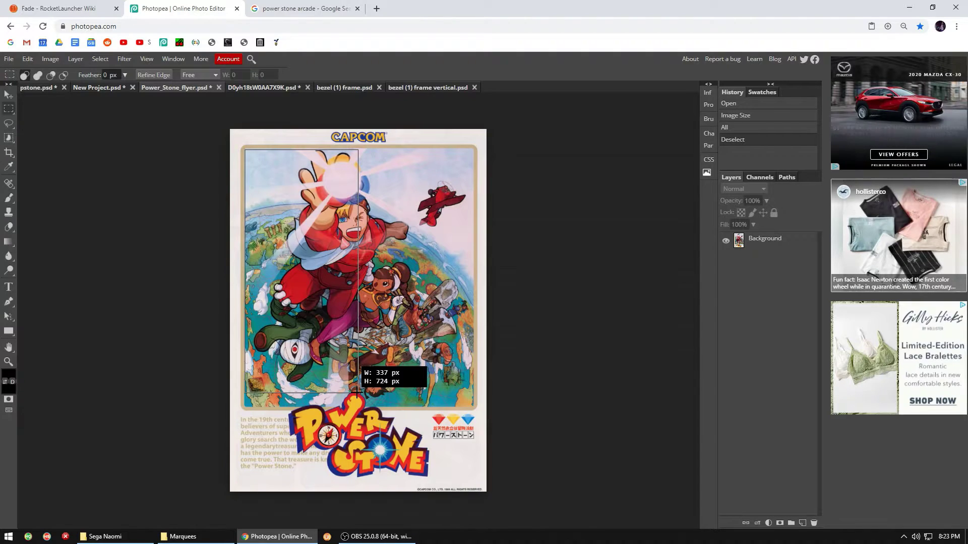
left_click_drag(357, 392, 357, 392)
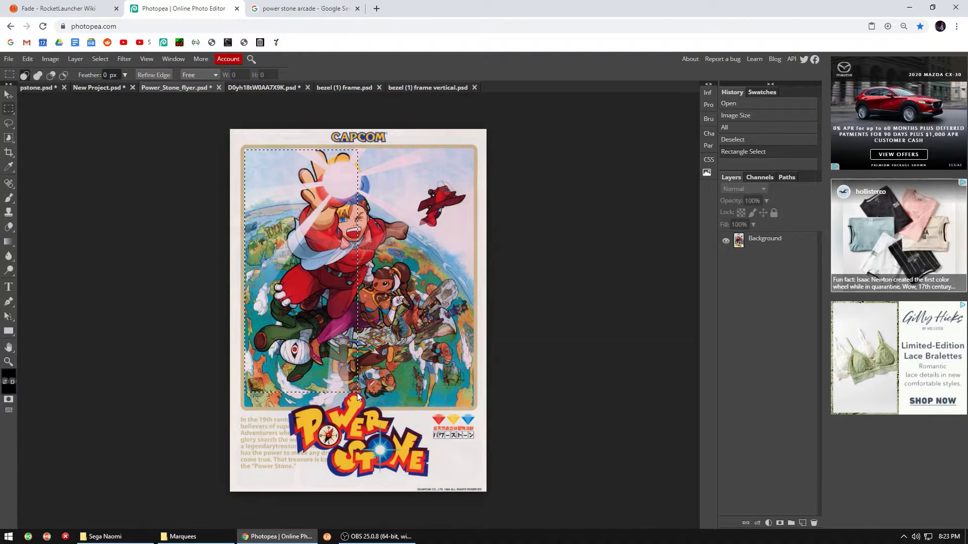
Close the New Project document without saving it, and close the vertical bezel template
left_click(105, 87)
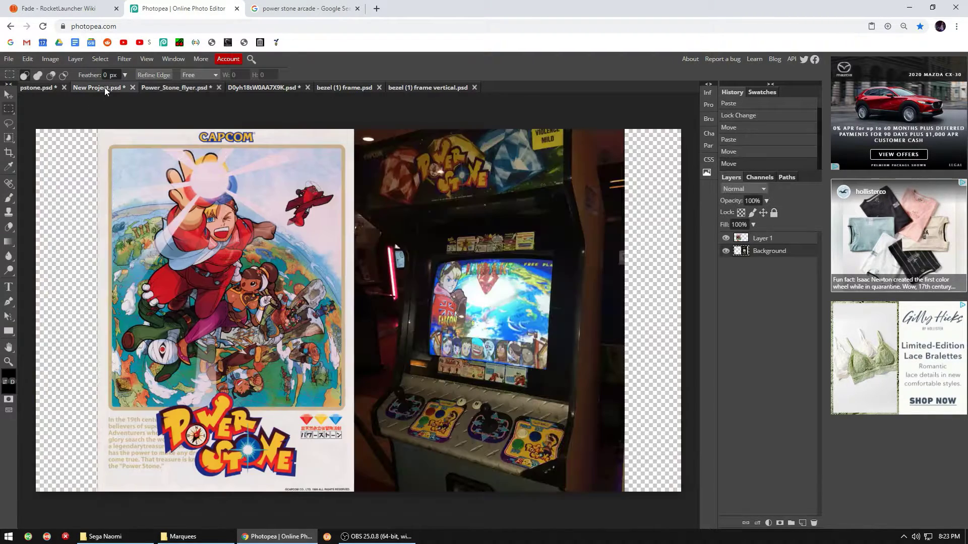
left_click(132, 87)
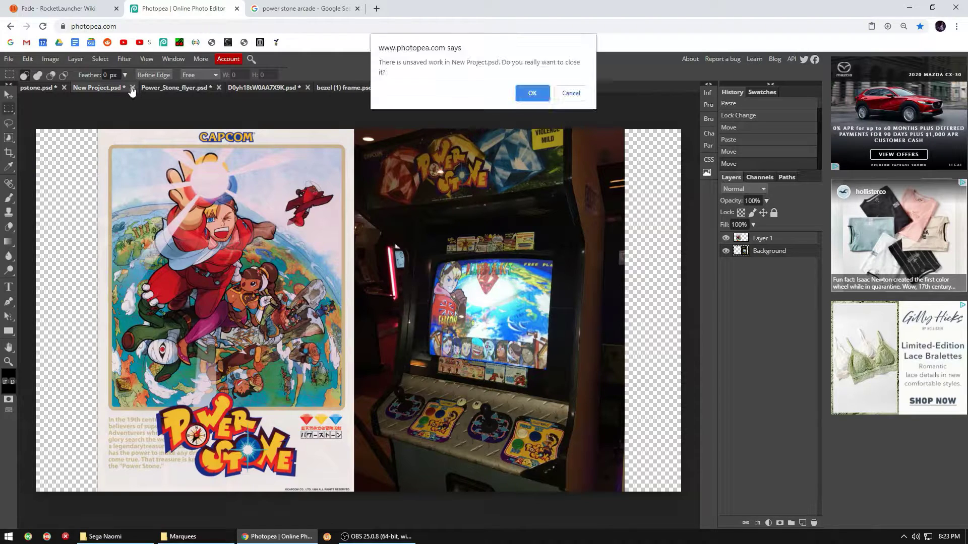
left_click(525, 93)
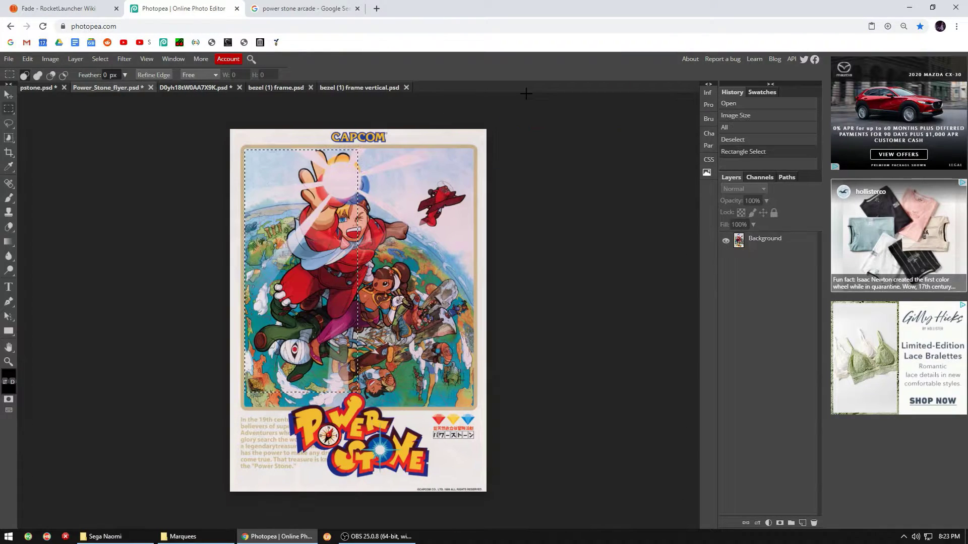
left_click(406, 87)
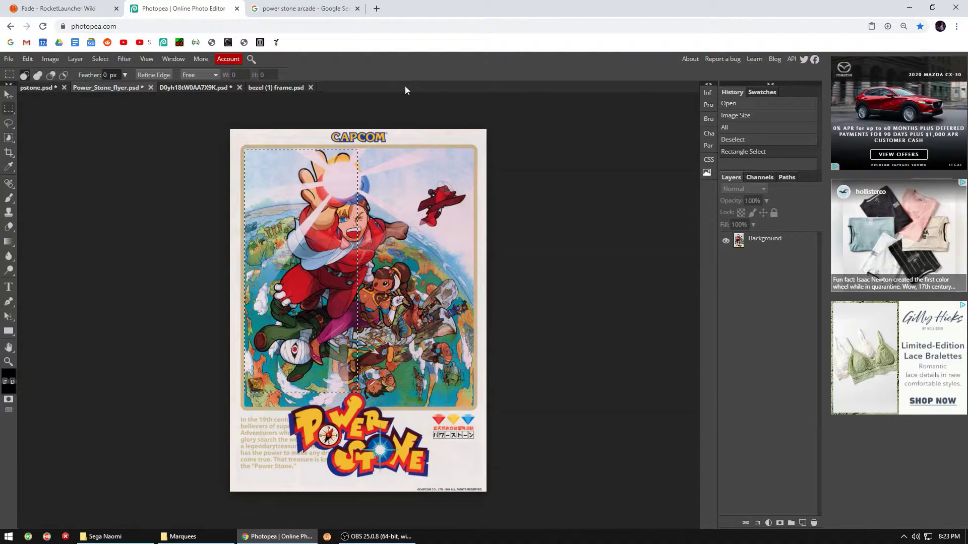
left_click(276, 88)
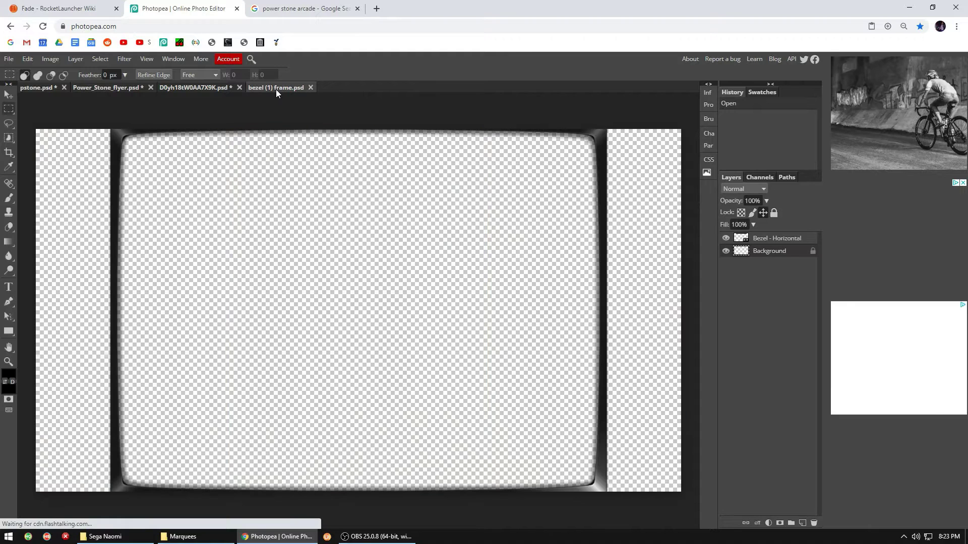
key("ctrl+v")
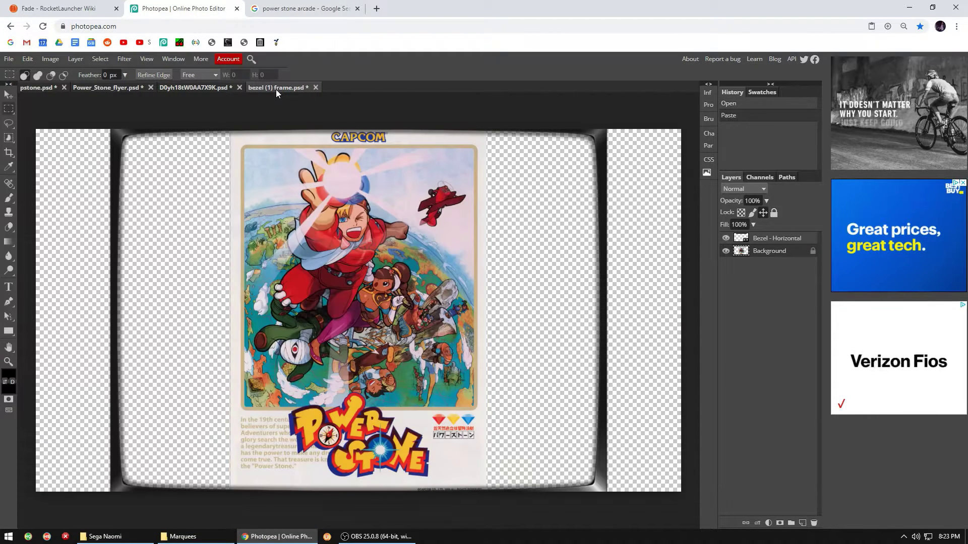
left_click(812, 251)
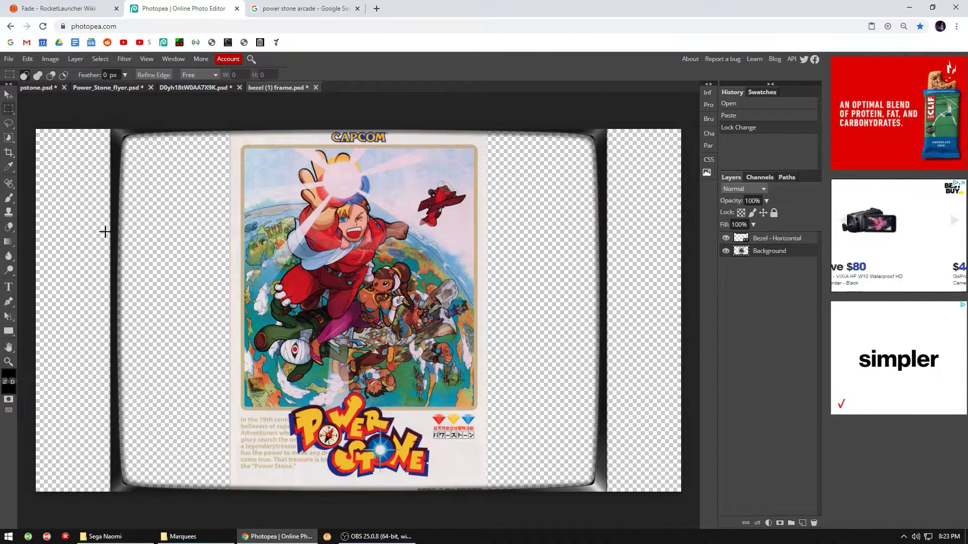
key("ctrl+z")
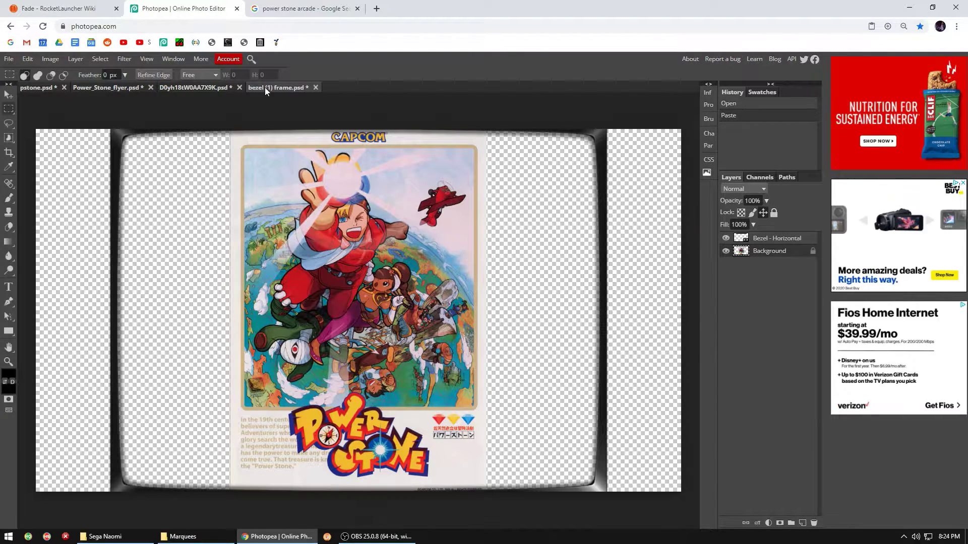
key("ctrl+z")
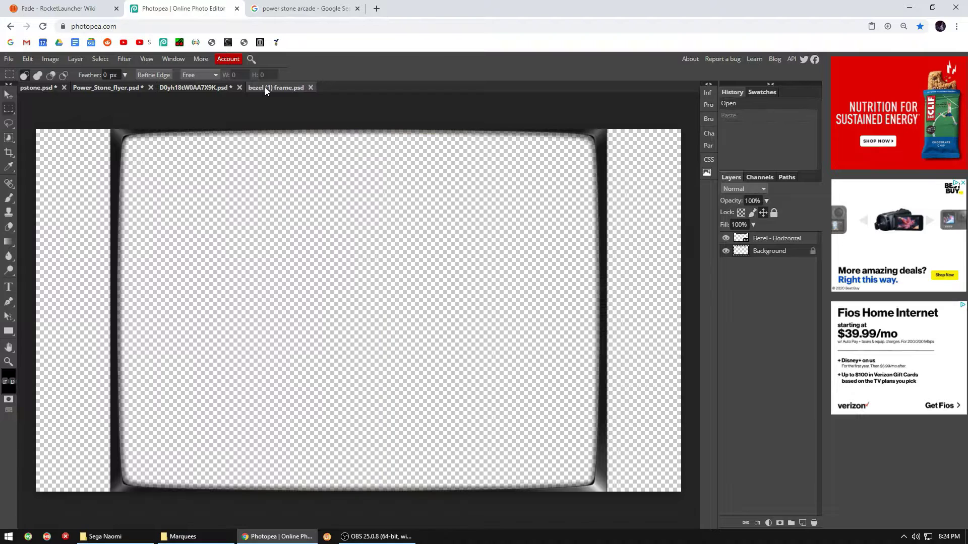
Copy the selected left half of the flyer artwork from its Background layer and paste it into bezel (1) frame.psd
left_click(108, 89)
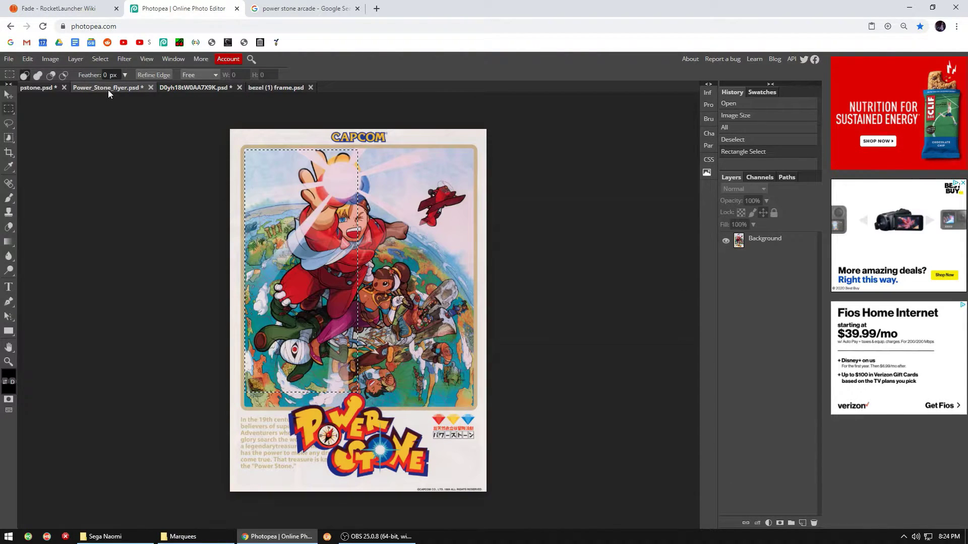
left_click(782, 244)
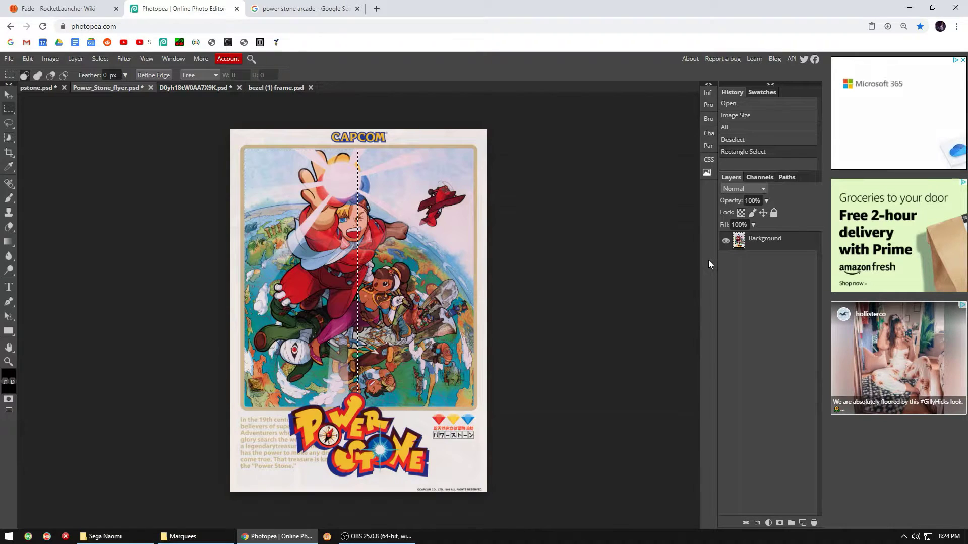
left_click(285, 87)
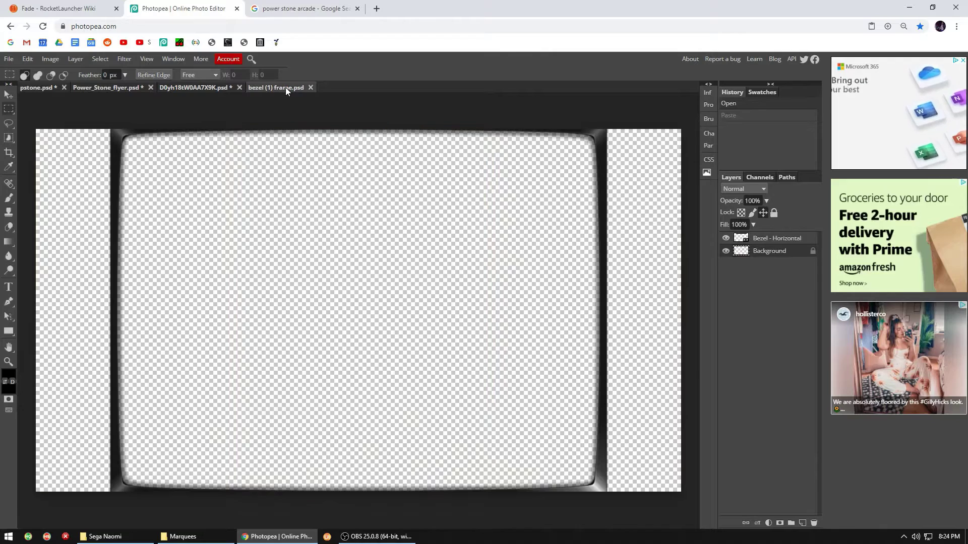
key("ctrl+v")
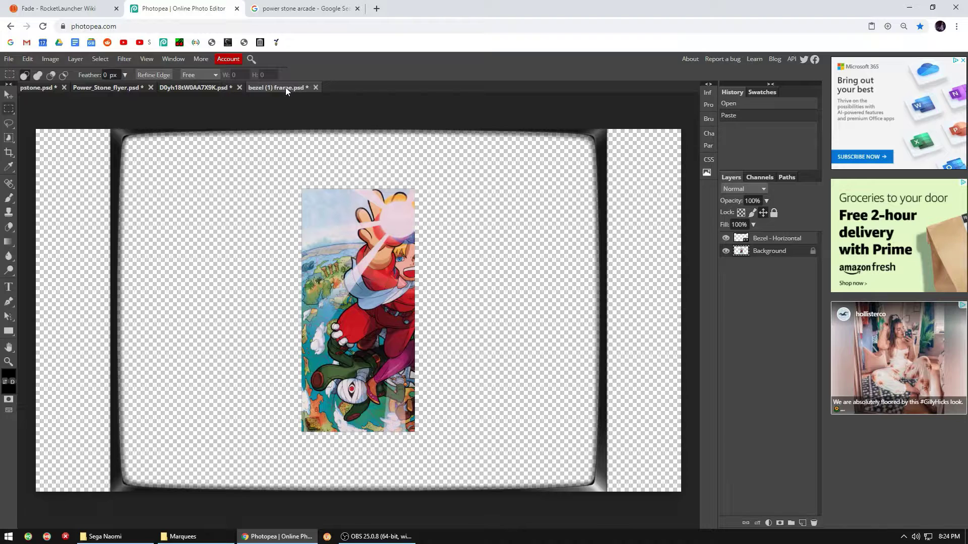
Unlock the Background layer and move its flyer artwork to the upper end of the empty strip left of the bezel
left_click(7, 95)
left_click(424, 301)
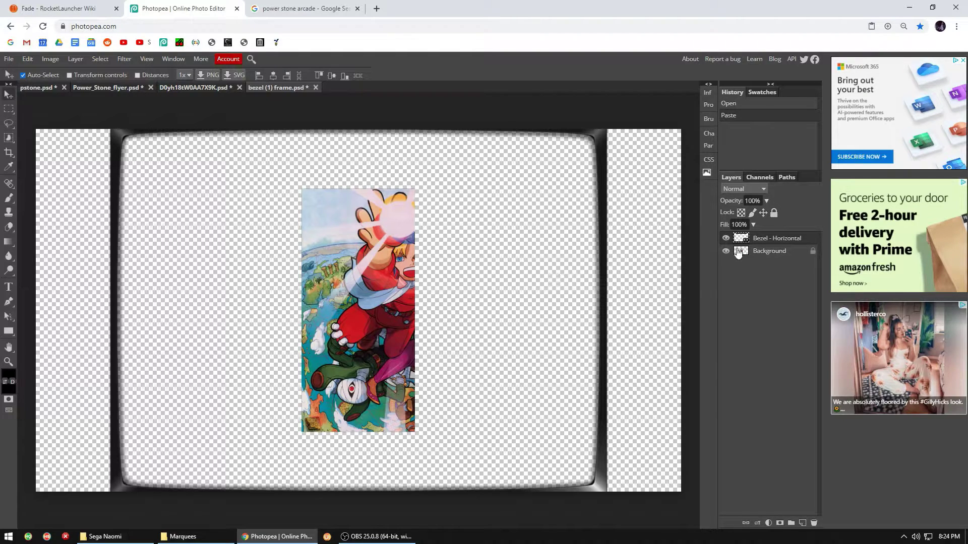
left_click(772, 252)
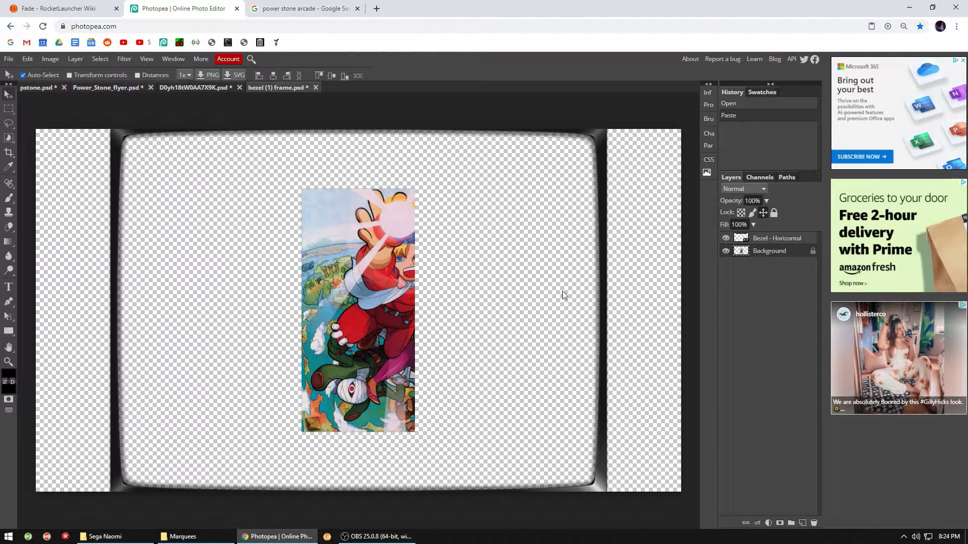
left_click(379, 305)
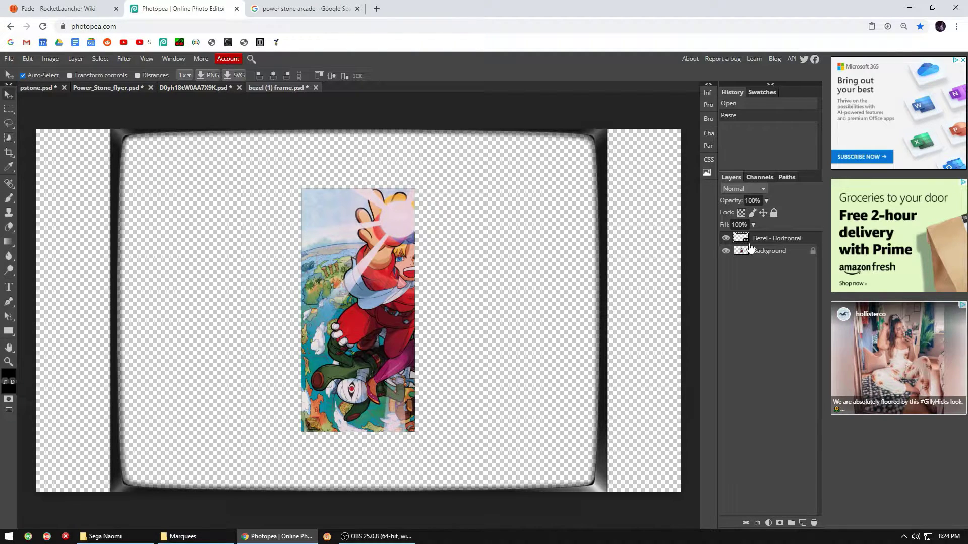
left_click(812, 251)
left_click(797, 257)
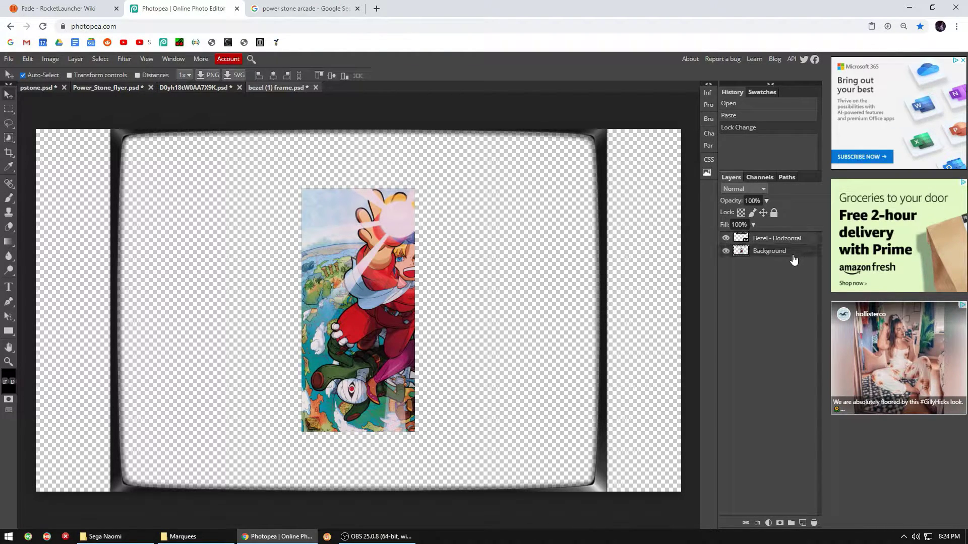
left_click_drag(340, 329, 58, 259)
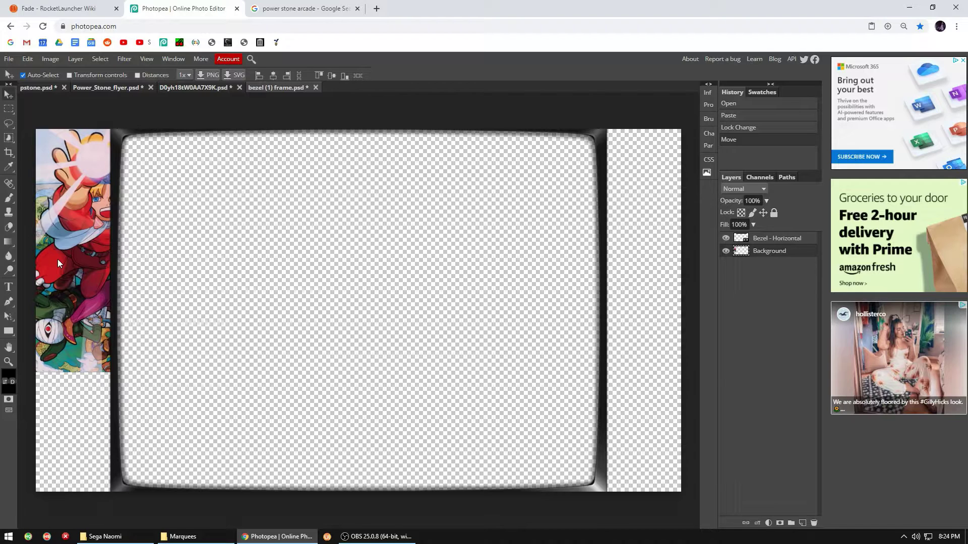
left_click(28, 59)
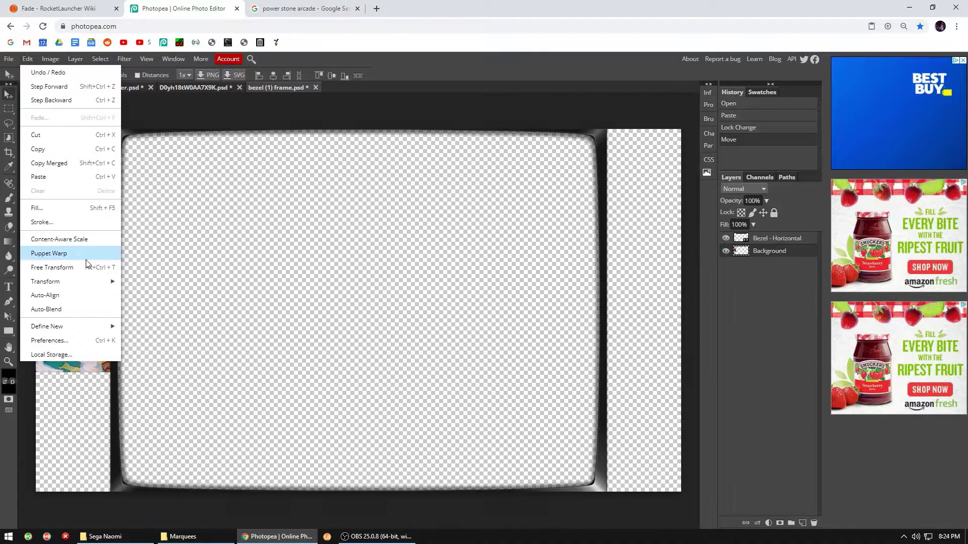
mouse_move(86, 283)
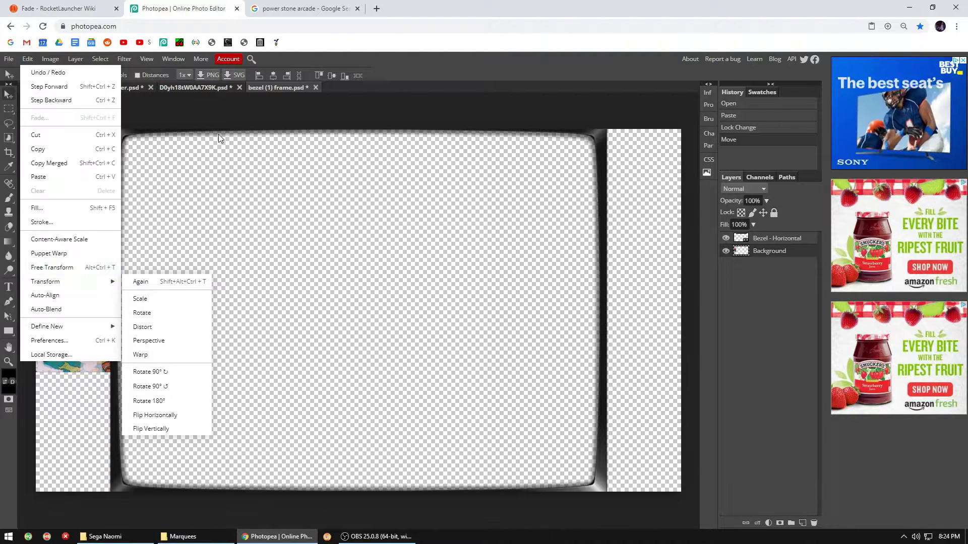
left_click(222, 108)
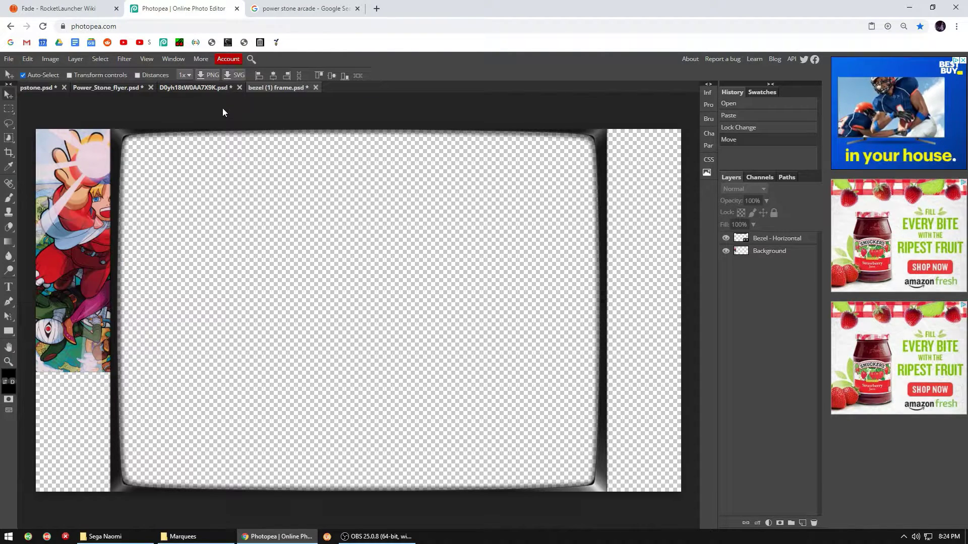
Stretch the left strip's artwork to about 149% height, reaching the canvas's lower edge, and adjust its width to meet the bezel frame
left_click(776, 252)
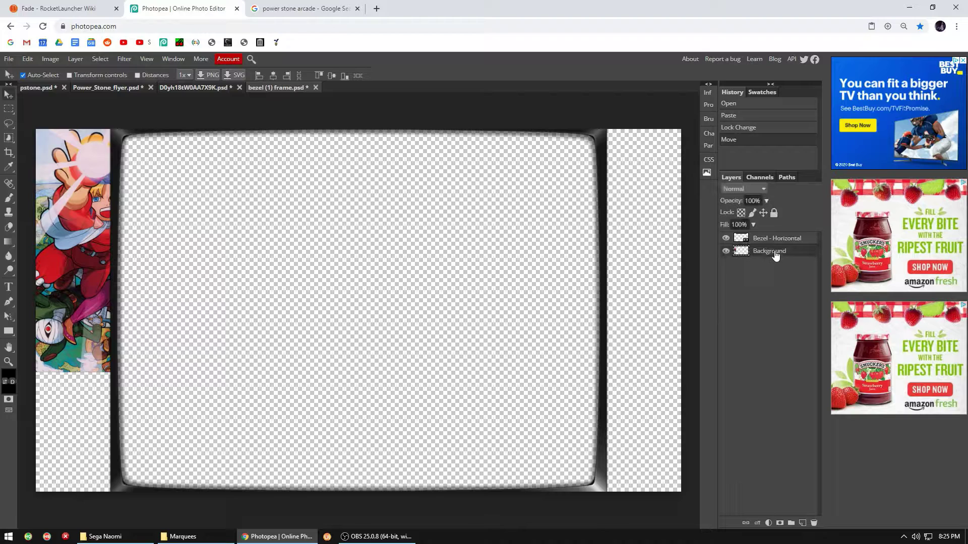
key("ctrl+alt+t")
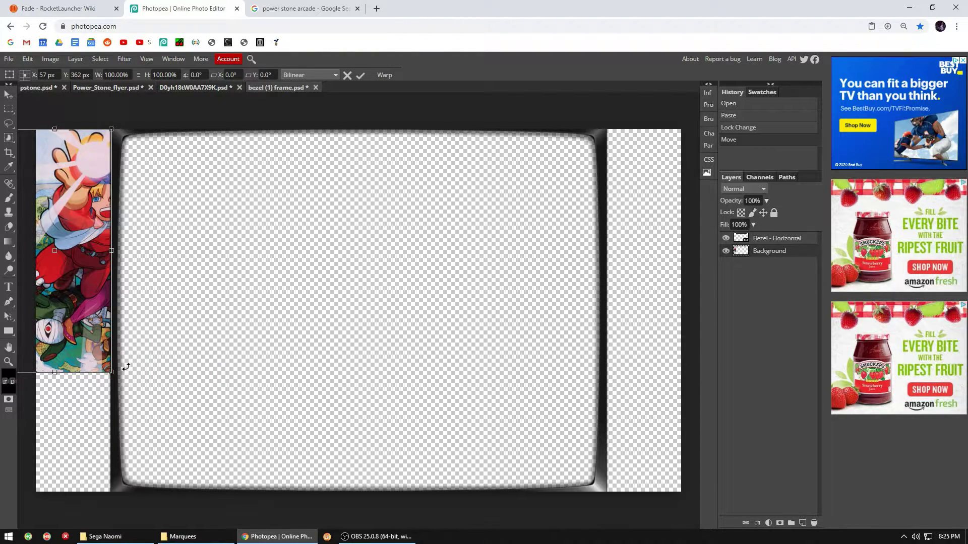
left_click_drag(111, 372, 109, 492)
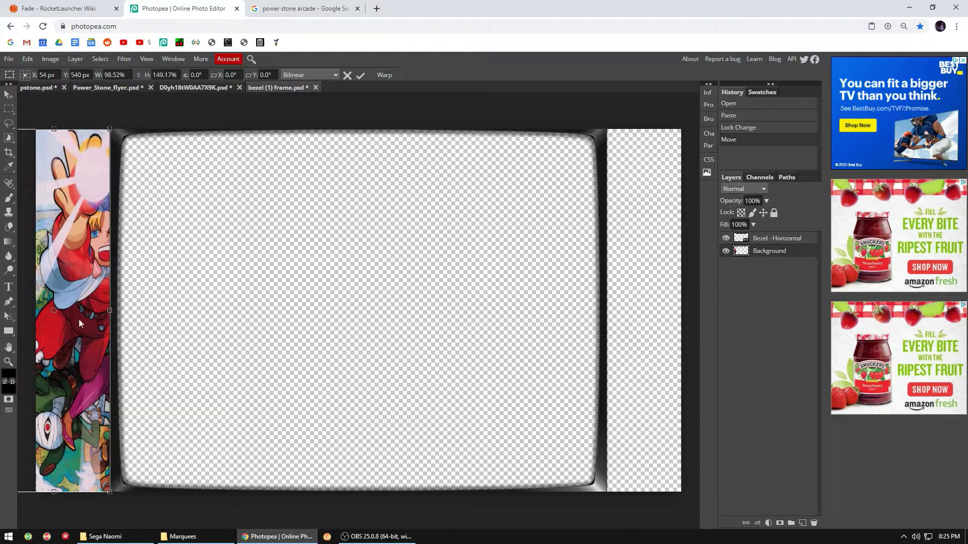
left_click(8, 109)
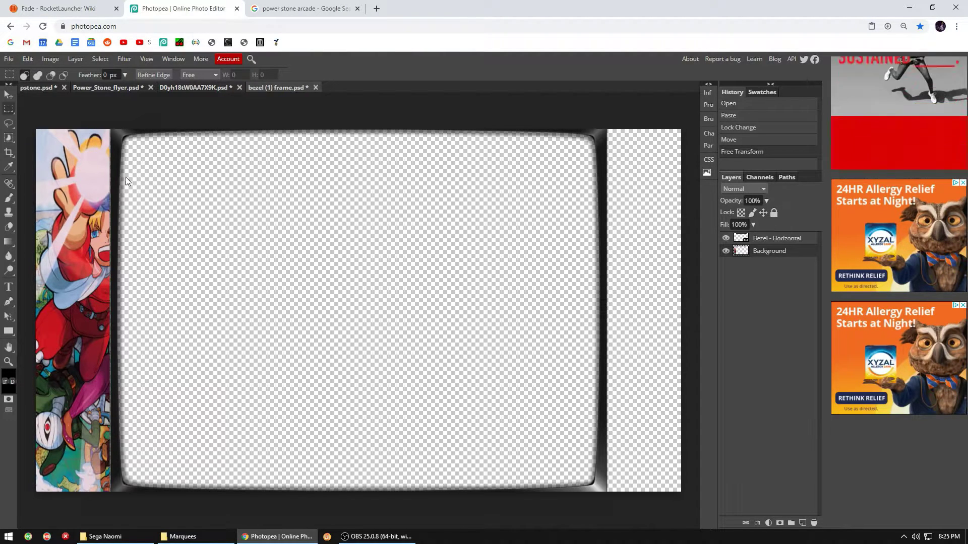
key("ctrl+t")
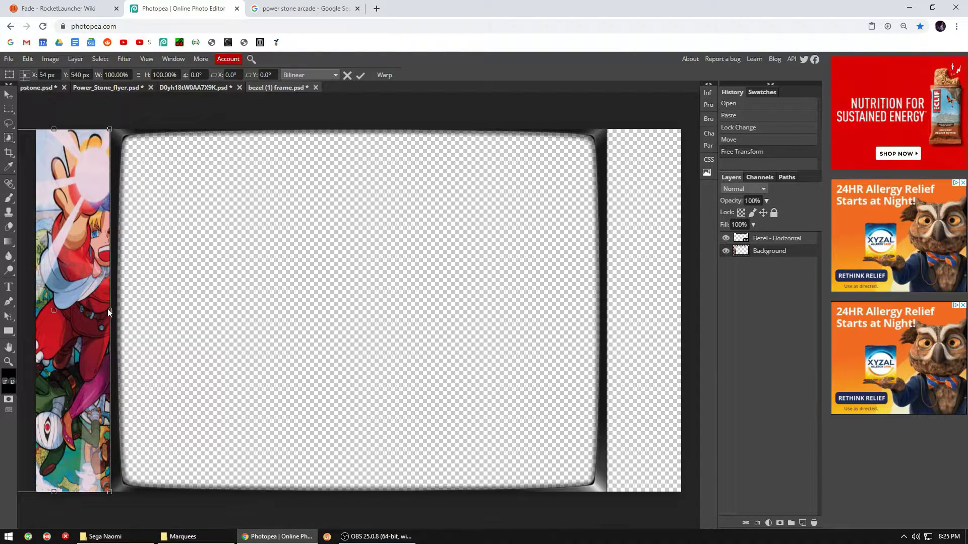
left_click_drag(109, 310, 112, 310)
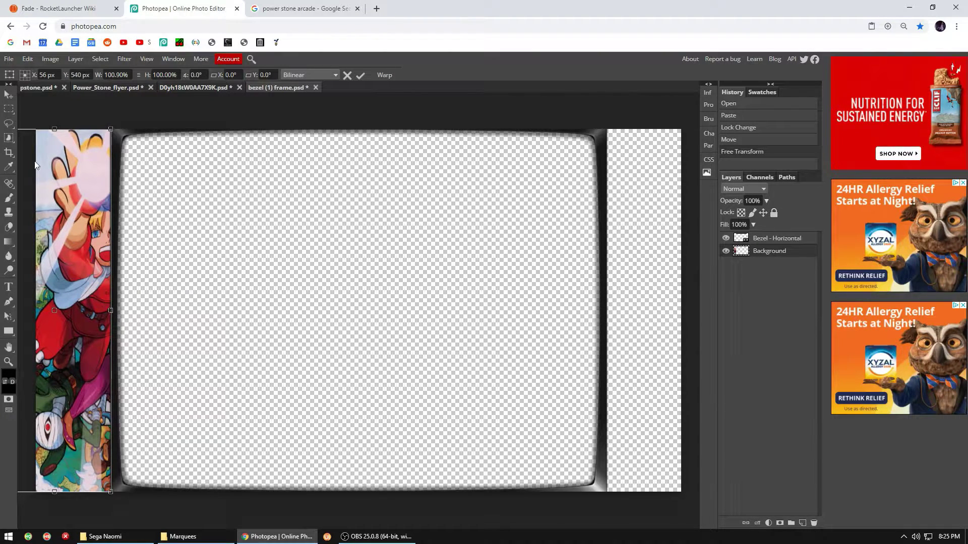
left_click(8, 108)
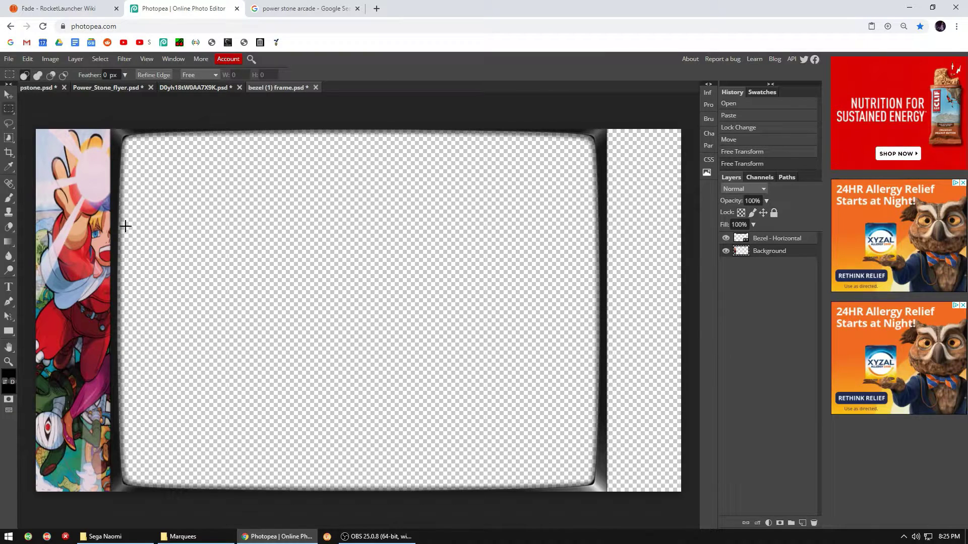
Close the arcade cabinet photo D0yh18tW0AA7X9K.psd without saving it
left_click(205, 87)
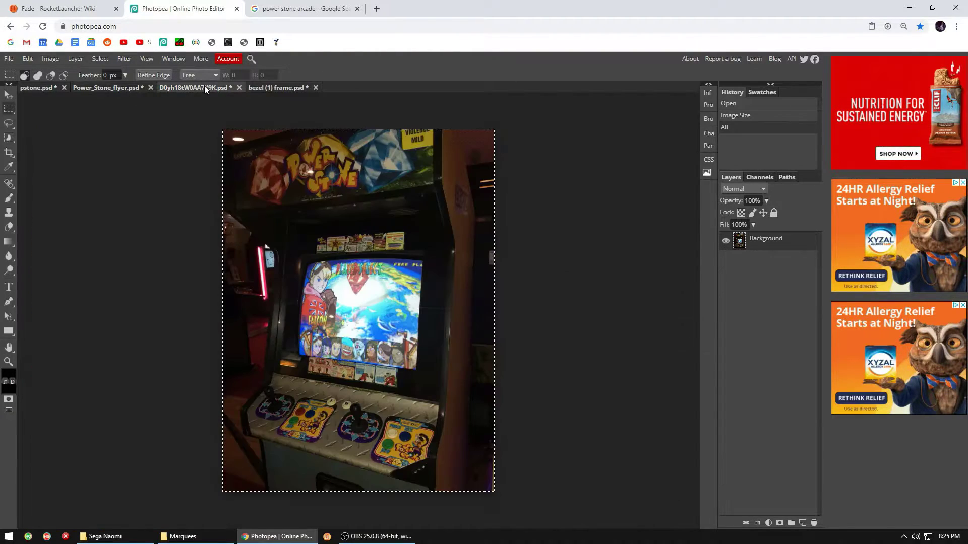
left_click(239, 88)
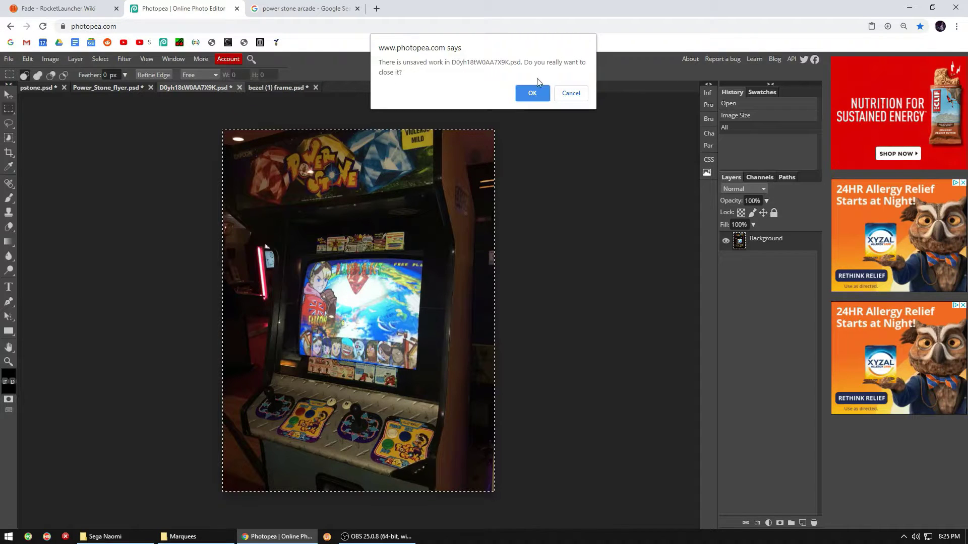
left_click(534, 92)
Select the right half of the flyer's framed artwork in Power_Stone_flyer.psd, copy it, and paste it into bezel (1) frame.psd
left_click(120, 88)
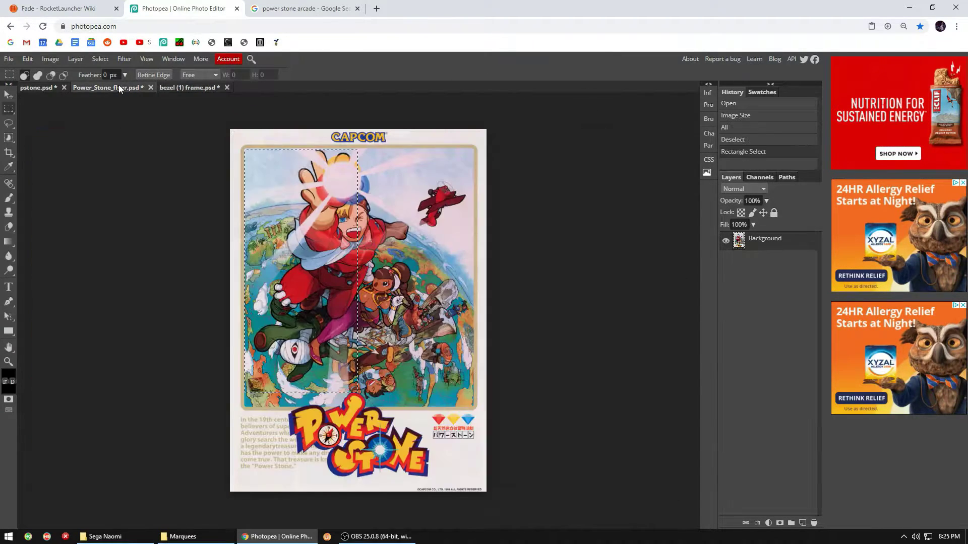
left_click(356, 149)
left_click_drag(356, 150, 463, 394)
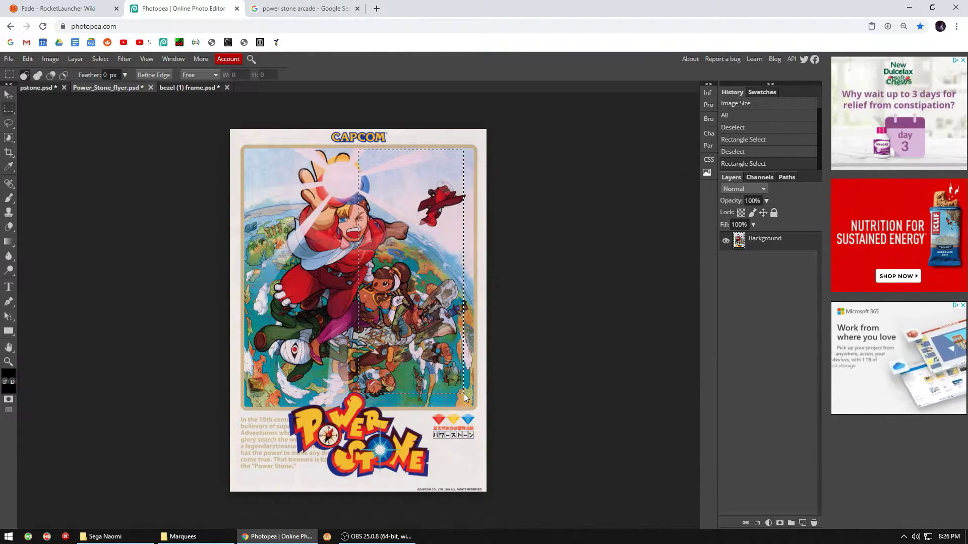
left_click(179, 88)
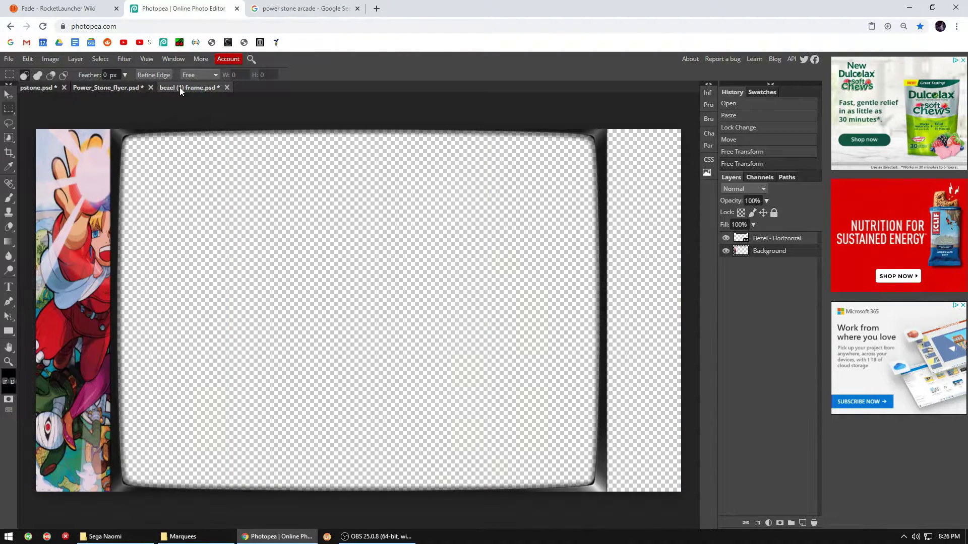
key("ctrl+v")
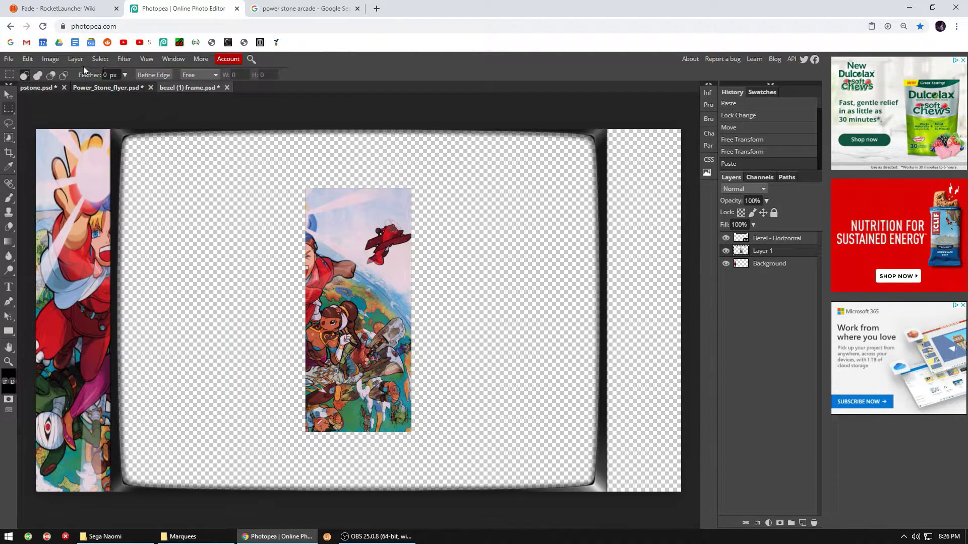
Move the pasted artwork into the strip right of the bezel and stretch it to about 149% height to fill the canvas
left_click(8, 95)
left_click_drag(375, 257, 677, 198)
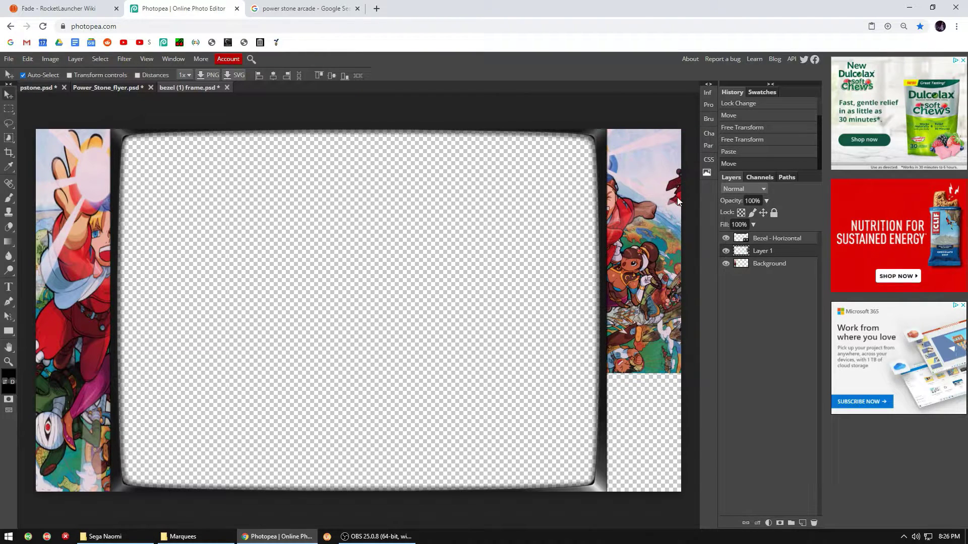
key("ctrl+t")
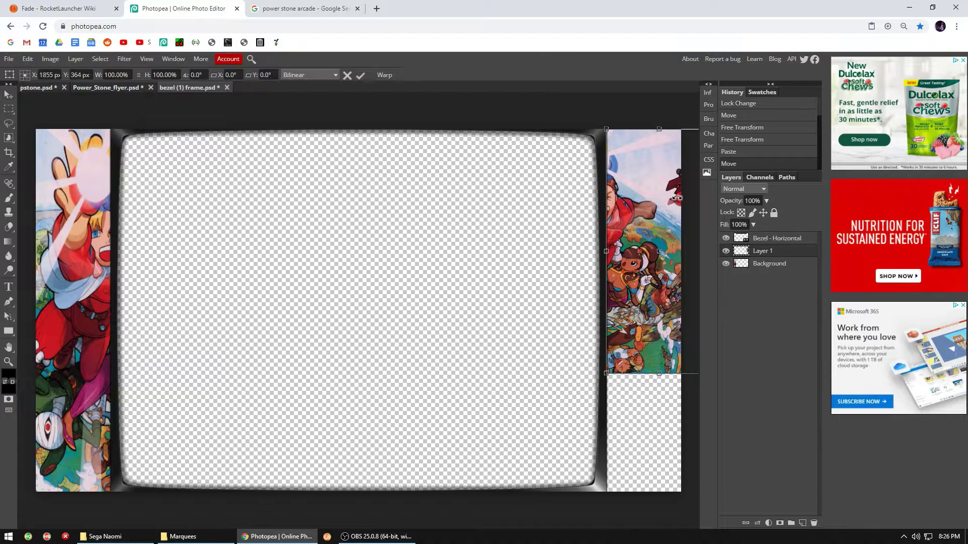
left_click_drag(659, 374, 660, 493)
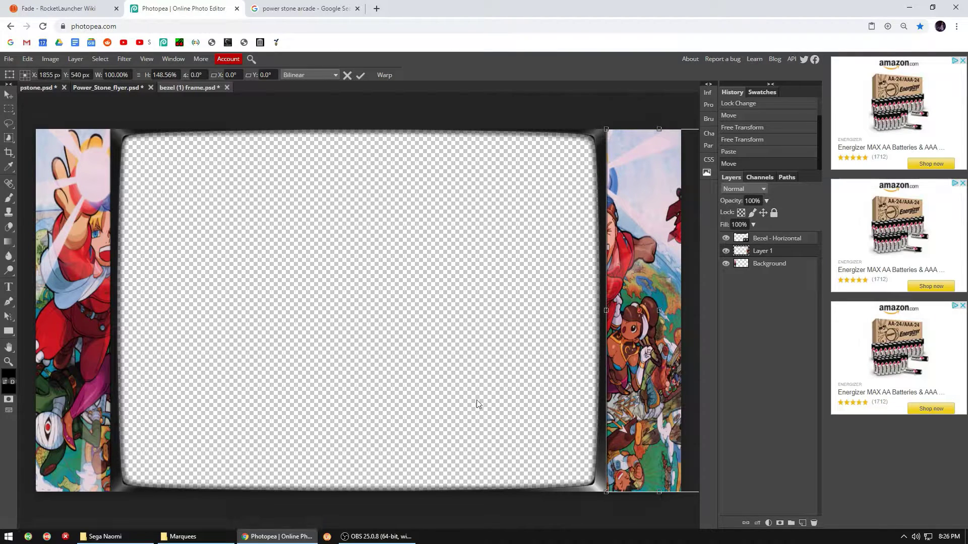
left_click(7, 109)
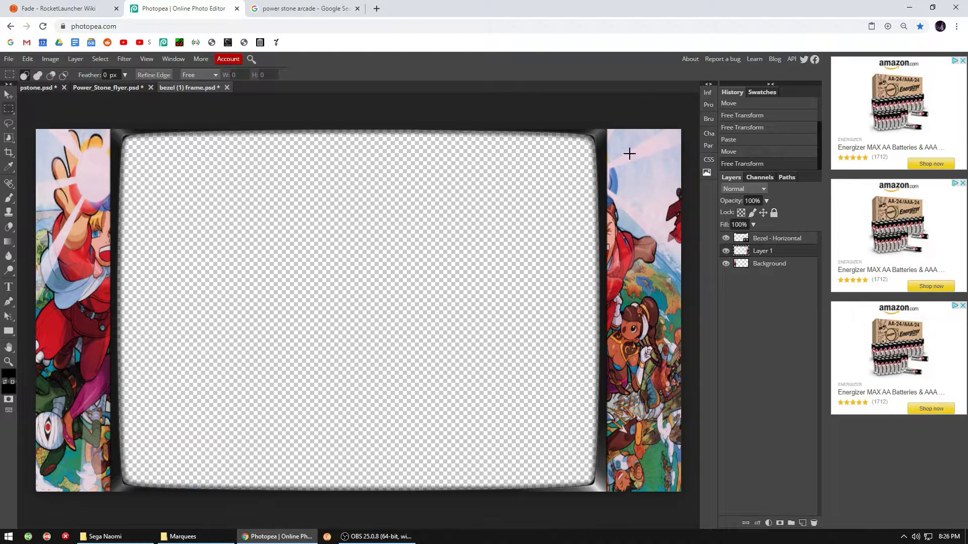
Switch to the Google Images results, search for "power stone arcade logo", and set the image size filter to any size
left_click(326, 8)
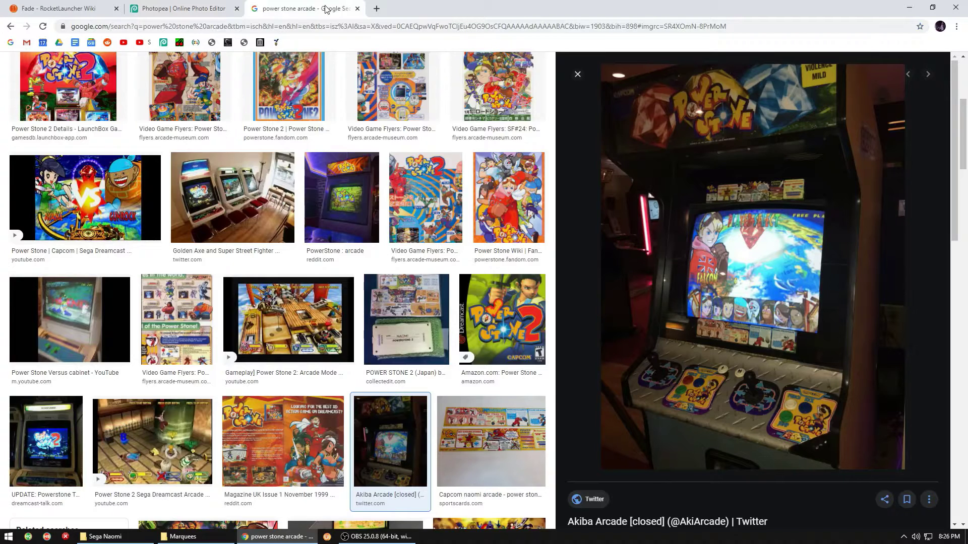
left_click(578, 74)
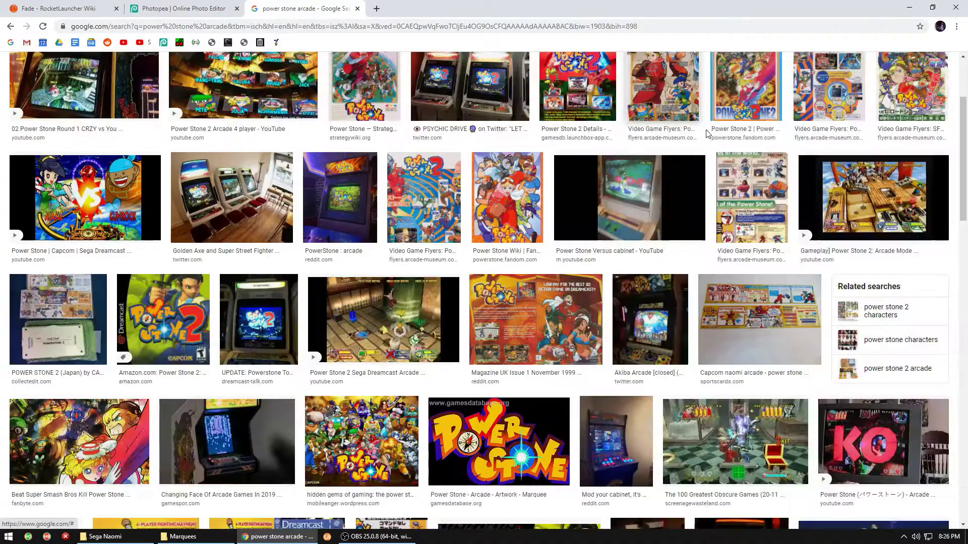
left_click_drag(965, 203, 964, 151)
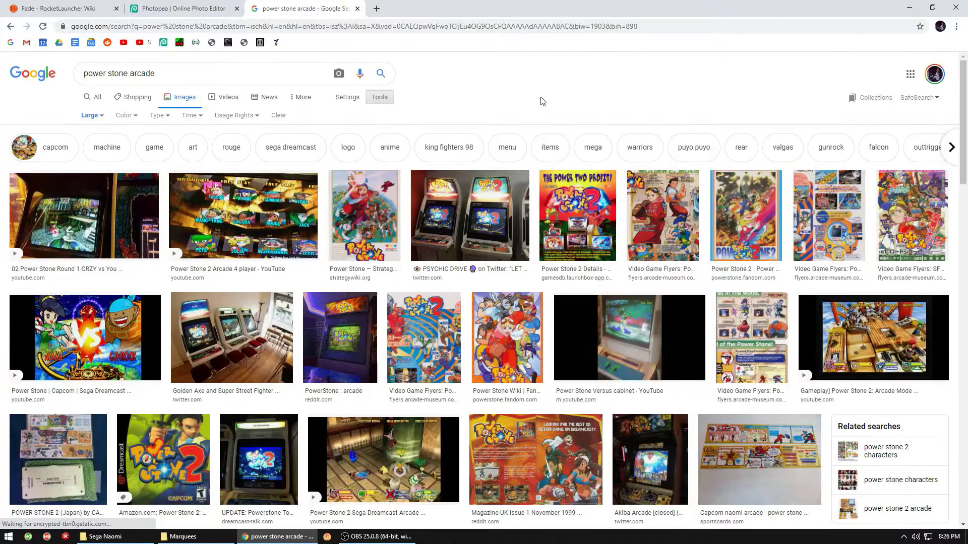
left_click(197, 76)
type("log")
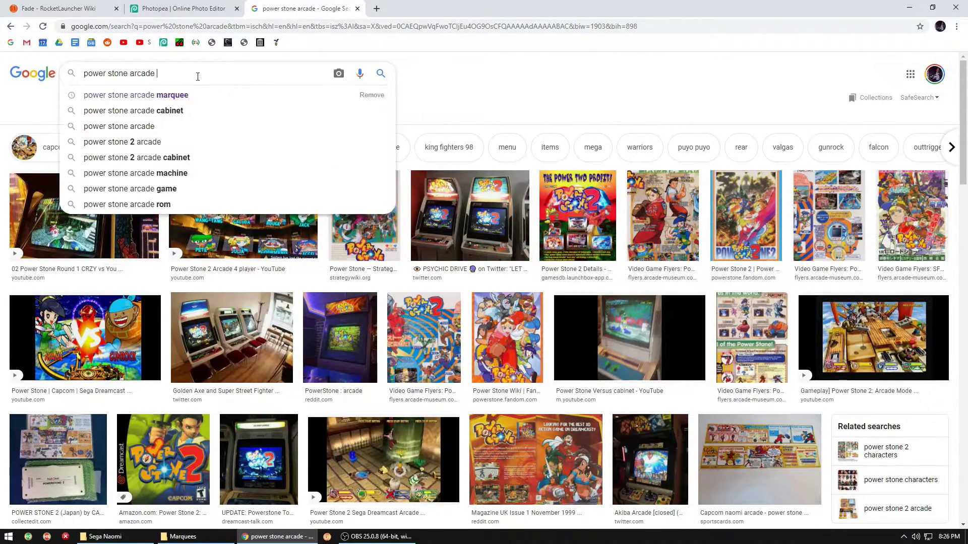
type("o")
key("Return")
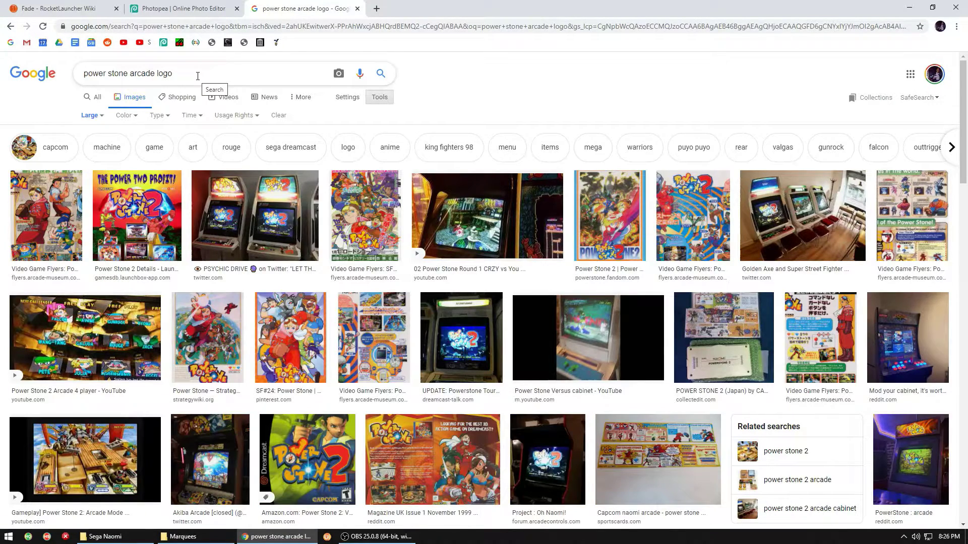
left_click(96, 116)
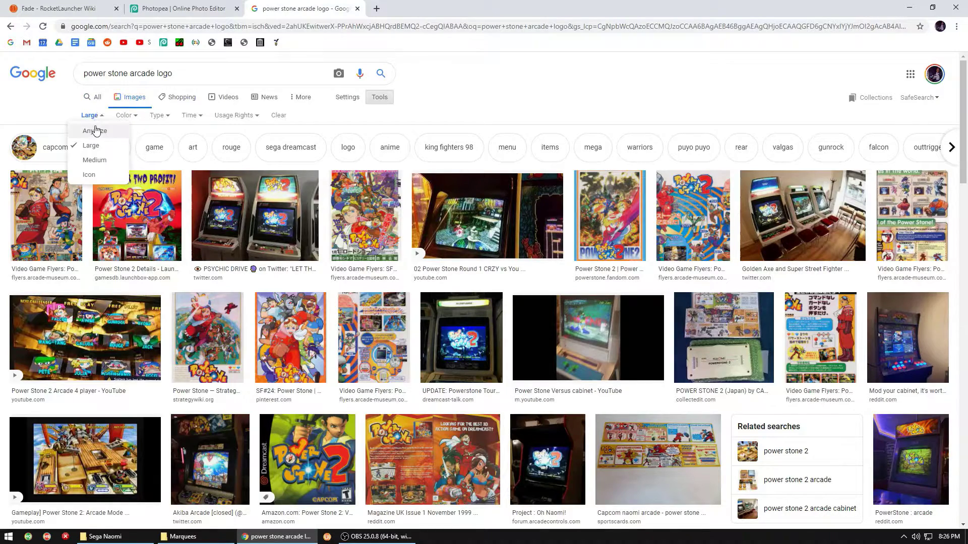
left_click(96, 130)
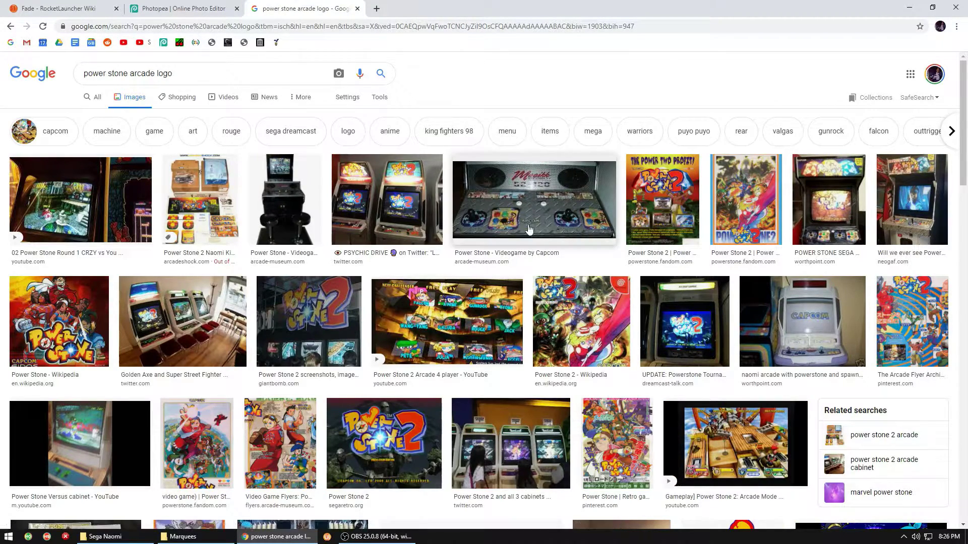
Preview the Power Stone logo from the Capcom Database result and return to the image results
left_click_drag(962, 135, 954, 195)
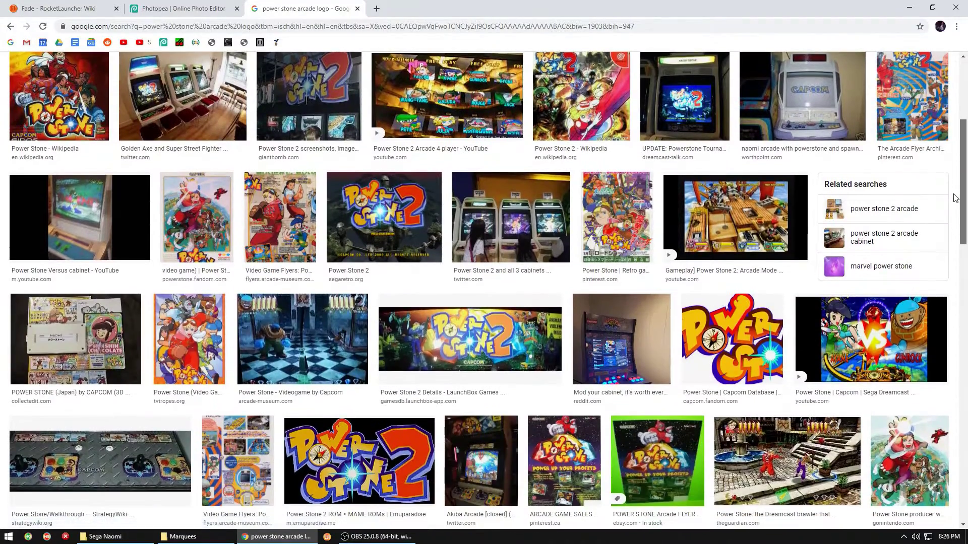
left_click(738, 336)
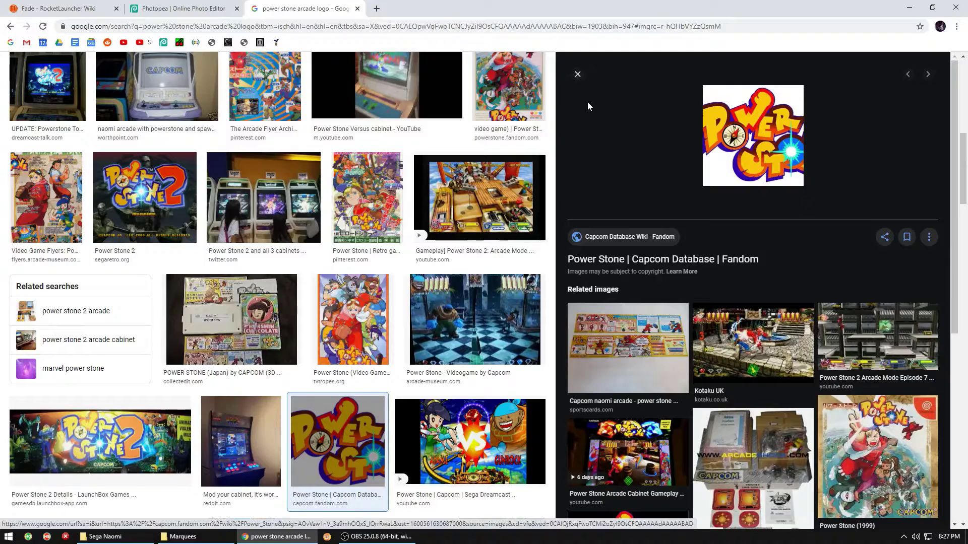
left_click(577, 74)
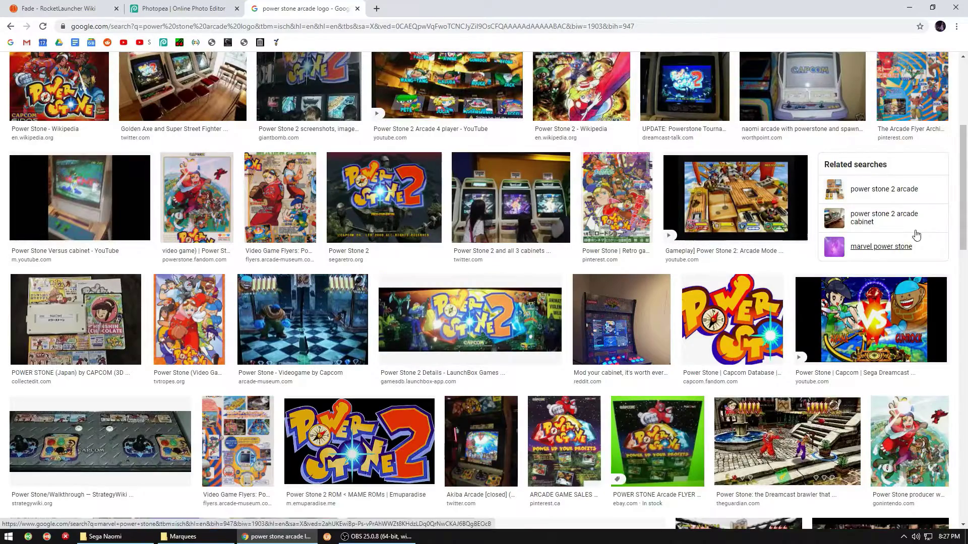
Search Google Images for "power stone logo" and preview the Capcom Database result
left_click_drag(964, 224, 964, 160)
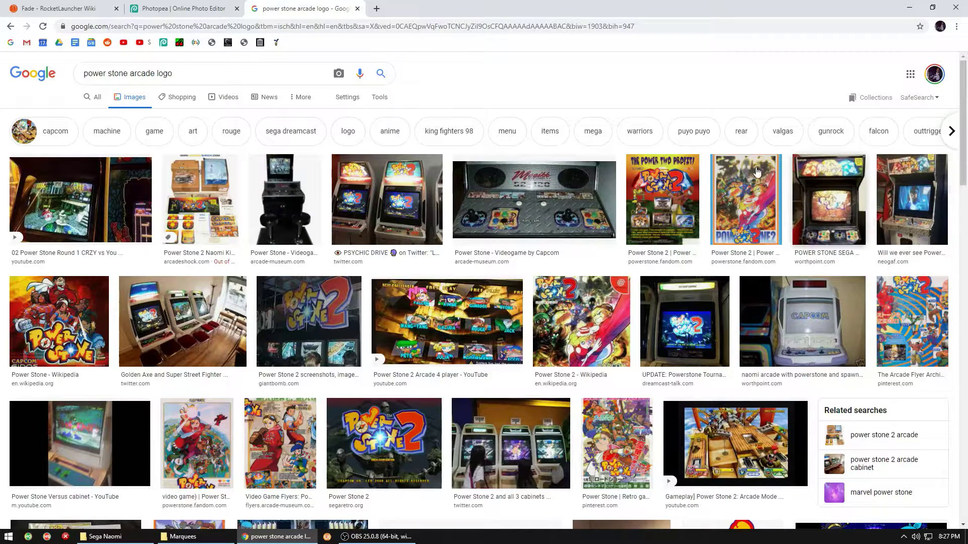
left_click_drag(131, 70, 150, 72)
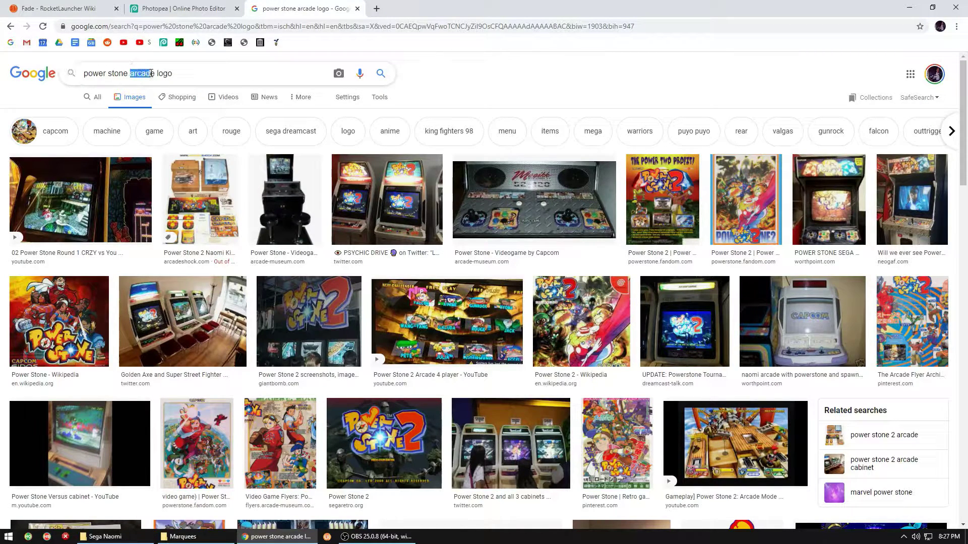
key("BackSpace")
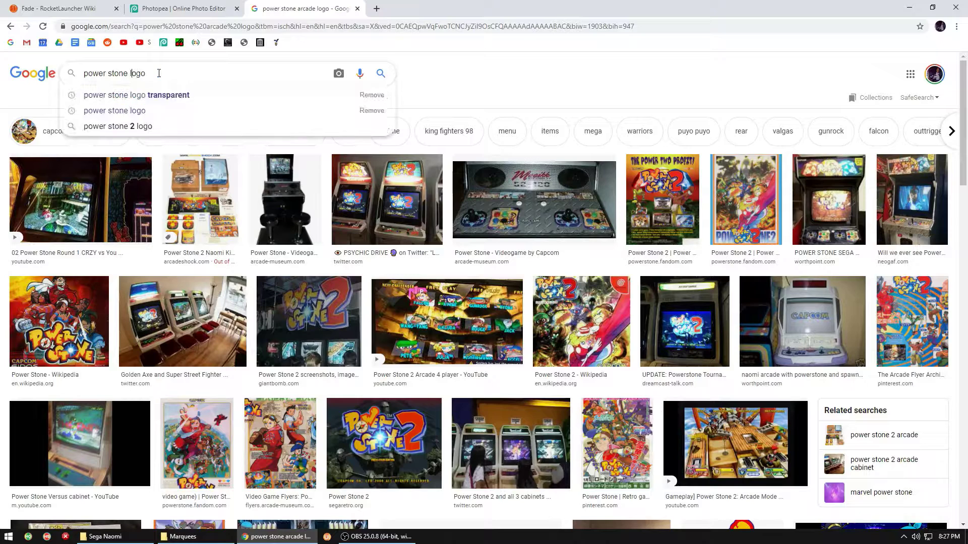
key("Return")
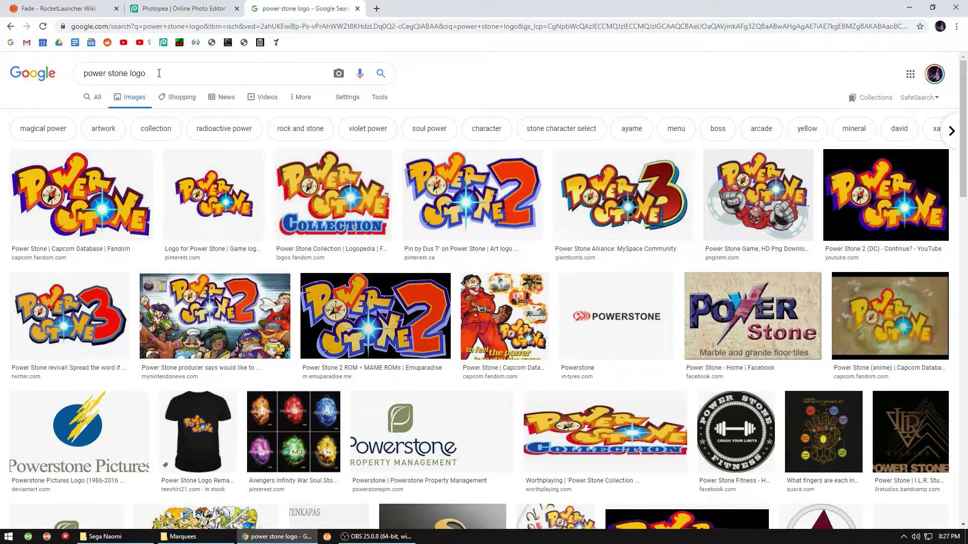
left_click(102, 207)
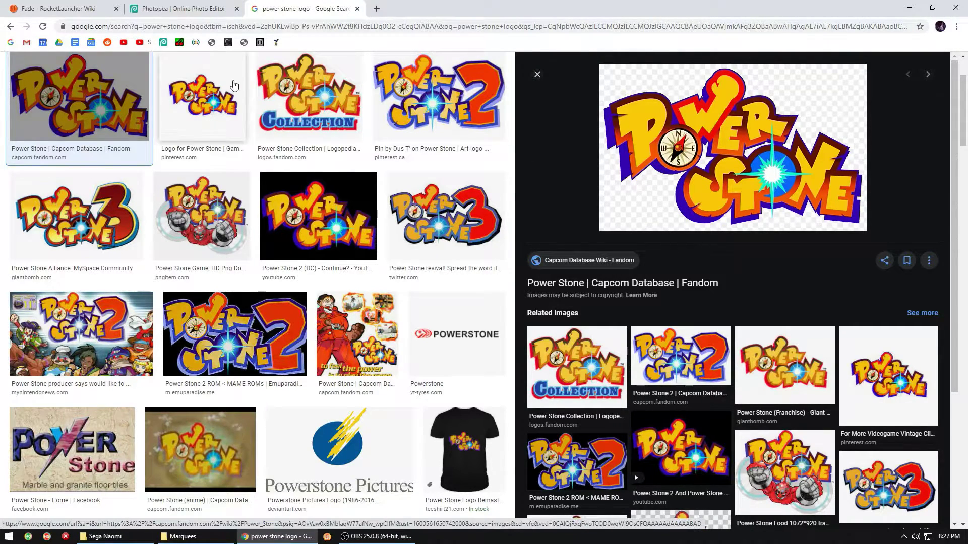
left_click(194, 16)
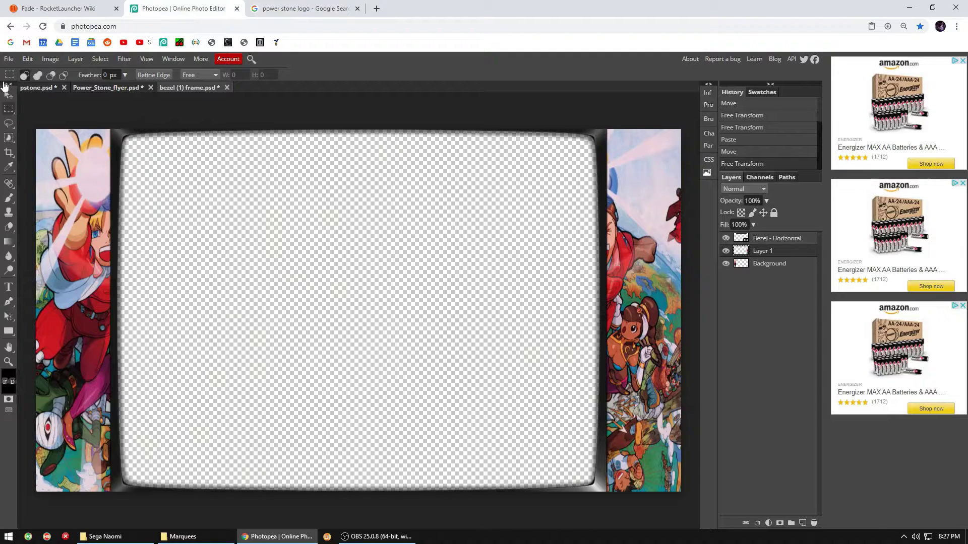
left_click(9, 59)
left_click(21, 87)
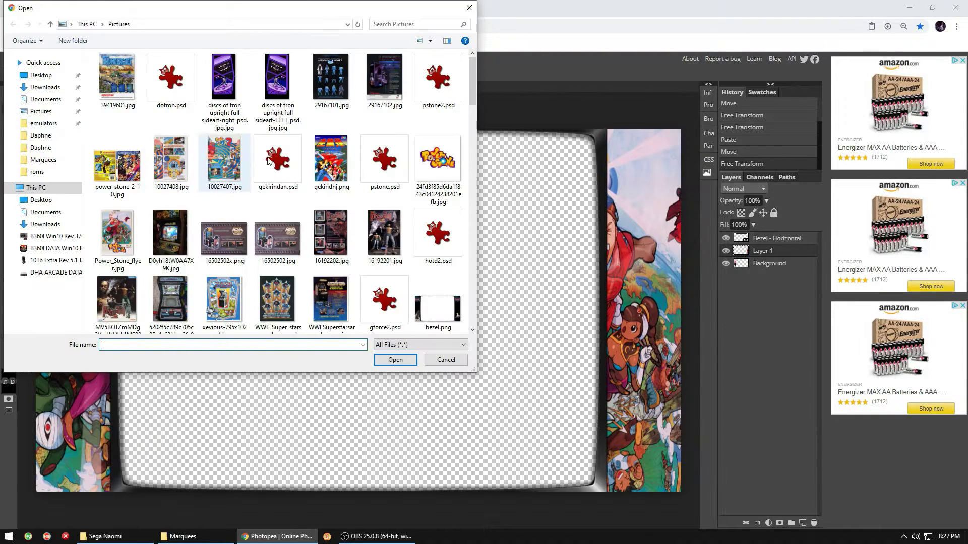
double_click(436, 161)
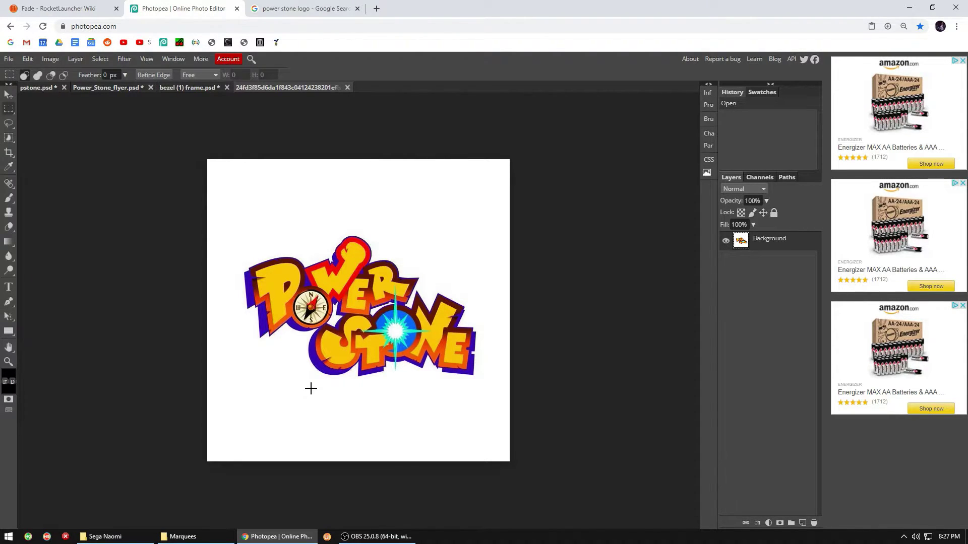
left_click(10, 228)
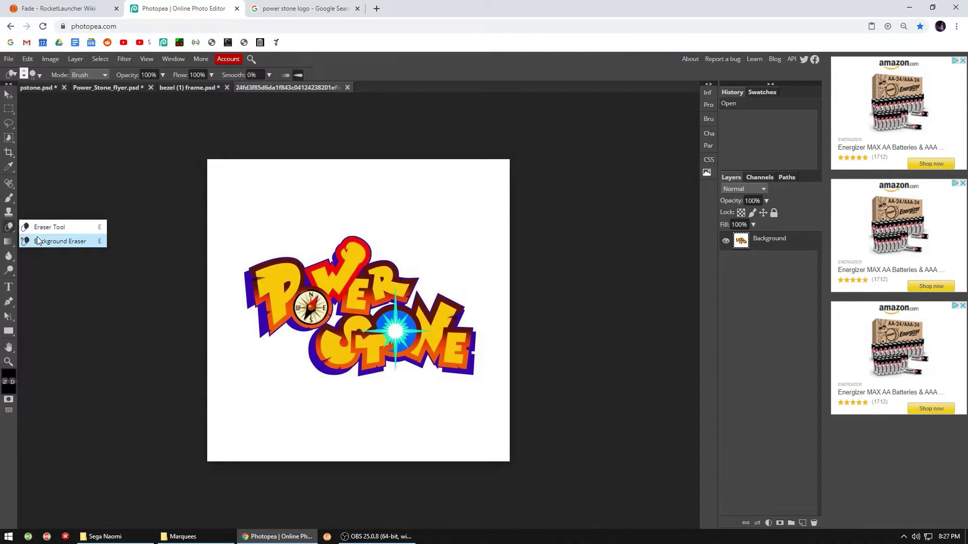
left_click(9, 139)
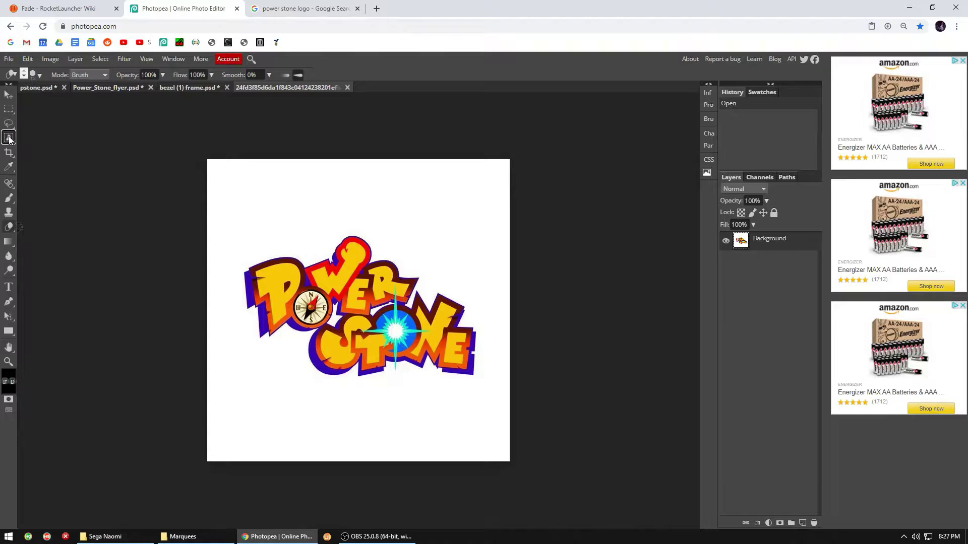
left_click(9, 153)
right_click(9, 184)
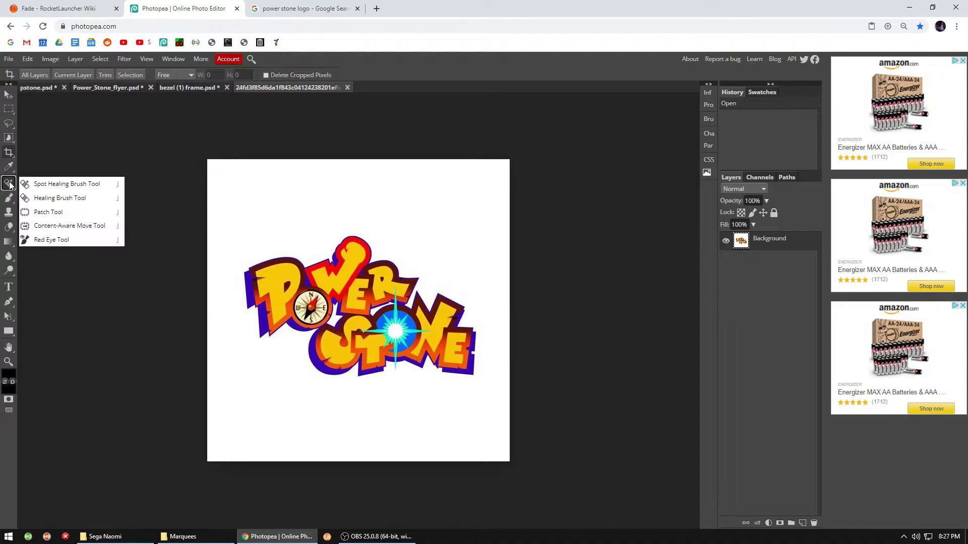
left_click(9, 184)
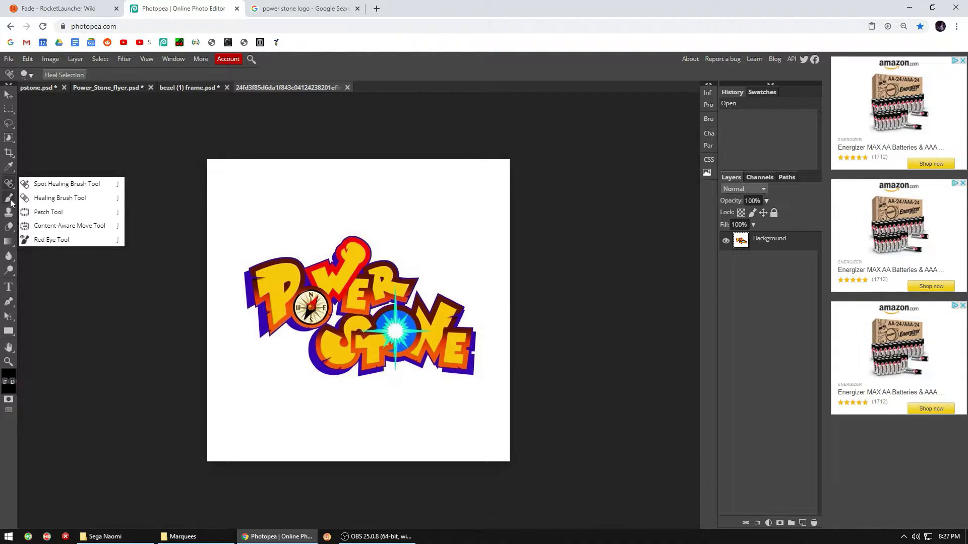
right_click(9, 123)
left_click(9, 123)
Select the white background around the Power Stone logo with the Magic Wand
right_click(10, 140)
left_click(41, 166)
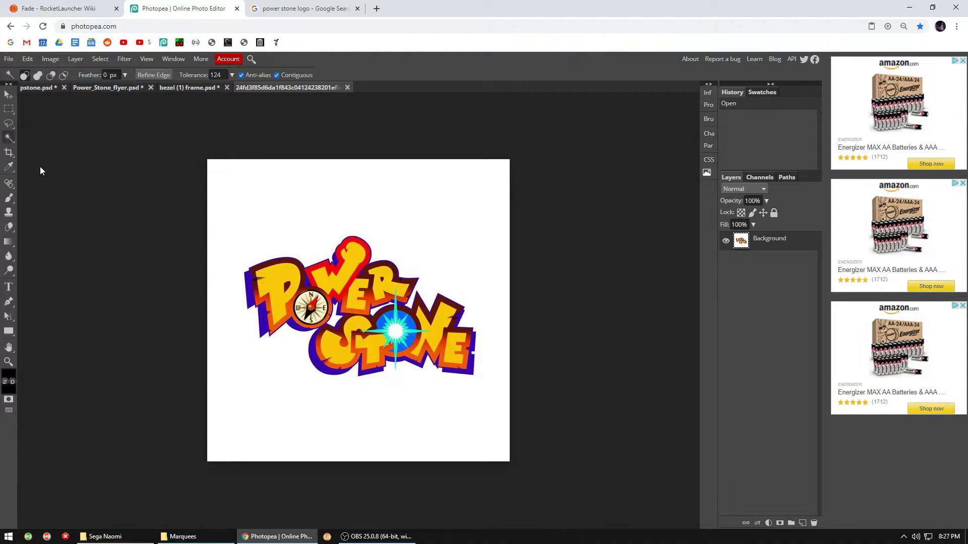
left_click(268, 217)
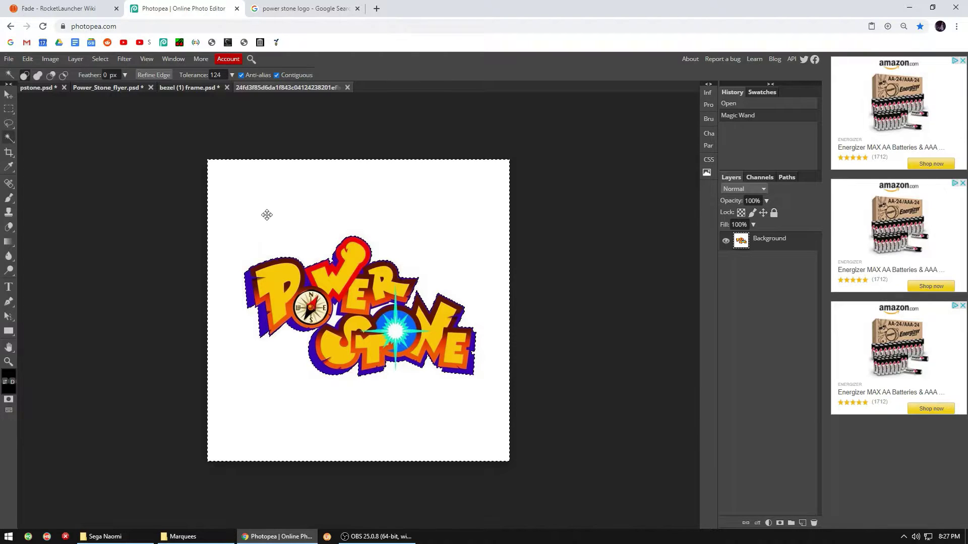
Delete the white background around the Power Stone logo and the white gaps enclosed between its letters
key("Delete")
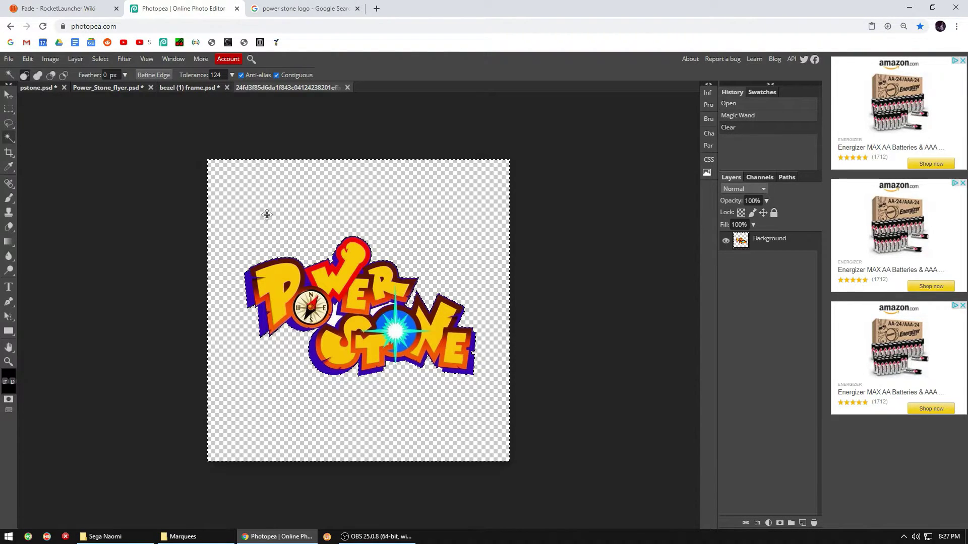
left_click(334, 322)
key("Delete")
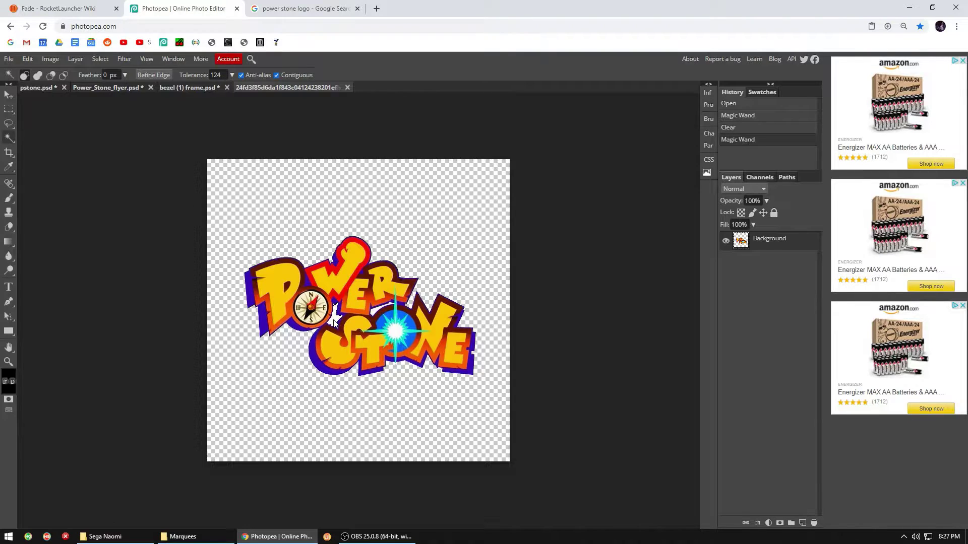
left_click(373, 313)
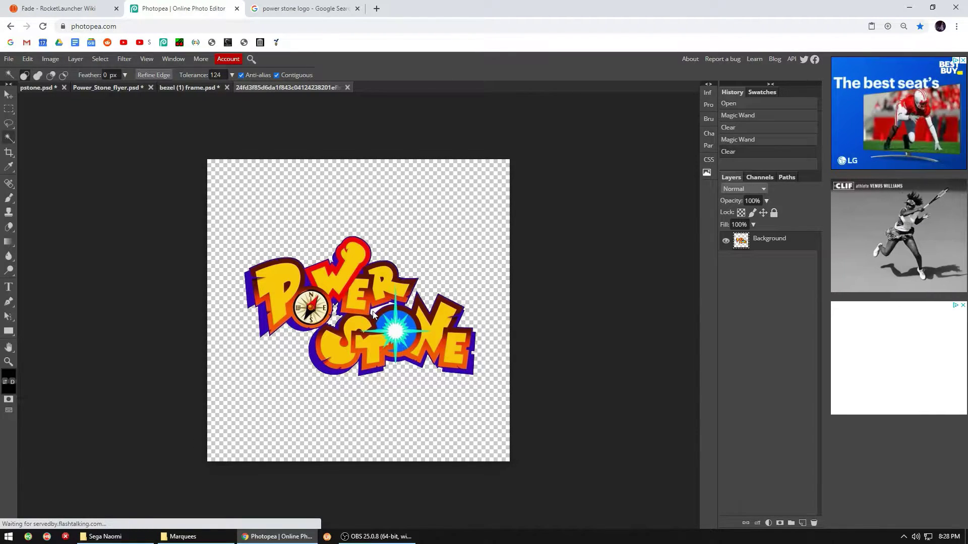
key("Delete")
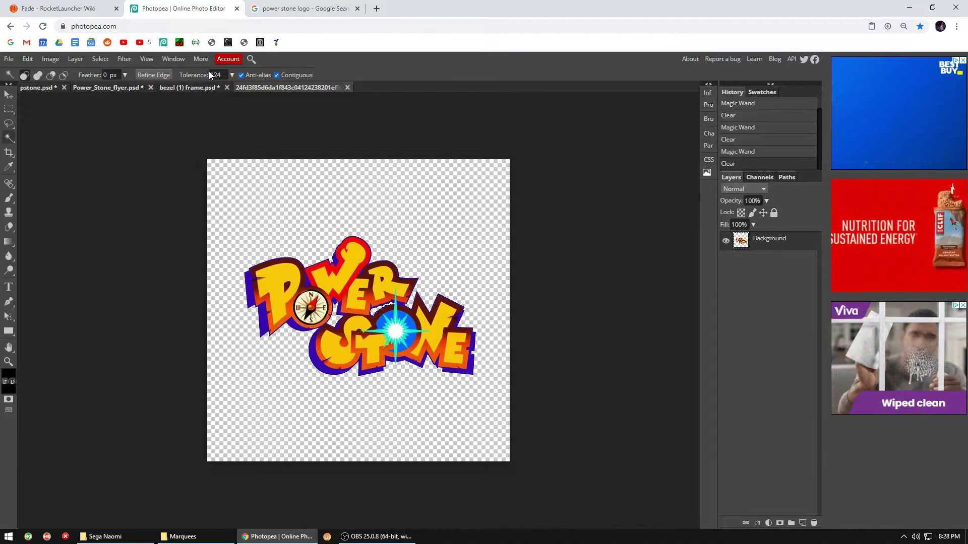
left_click(231, 74)
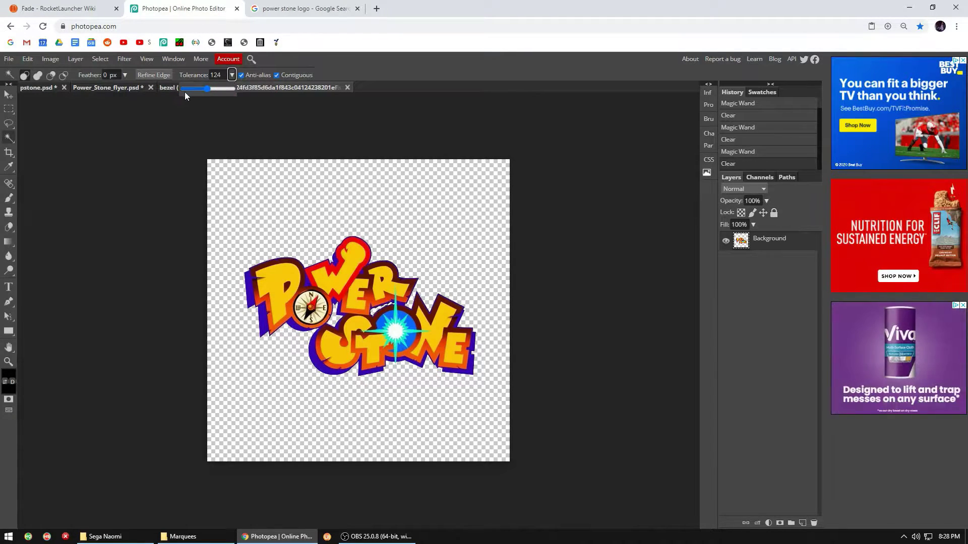
left_click(173, 149)
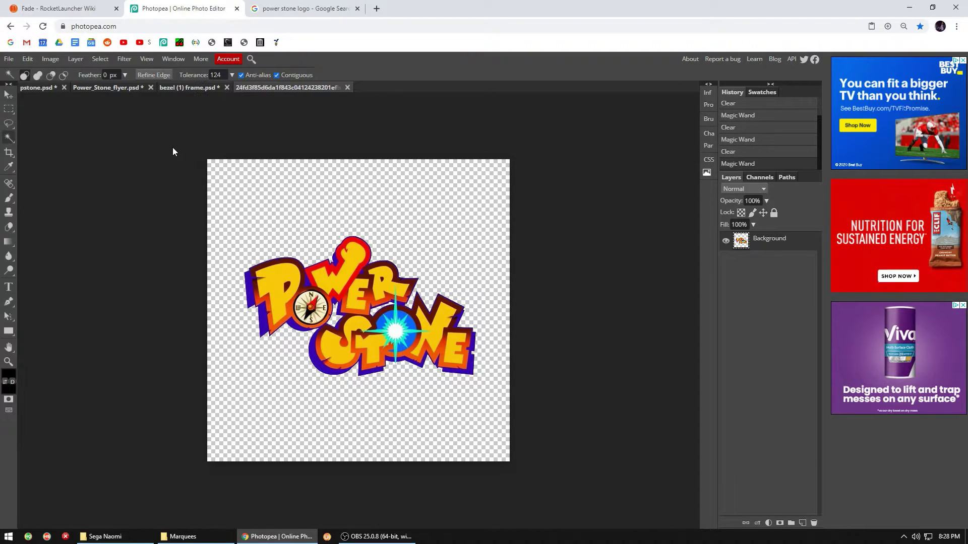
Copy the entire cut-out Power Stone logo and paste it into the bezel (1) frame.psd document
key("ctrl+a")
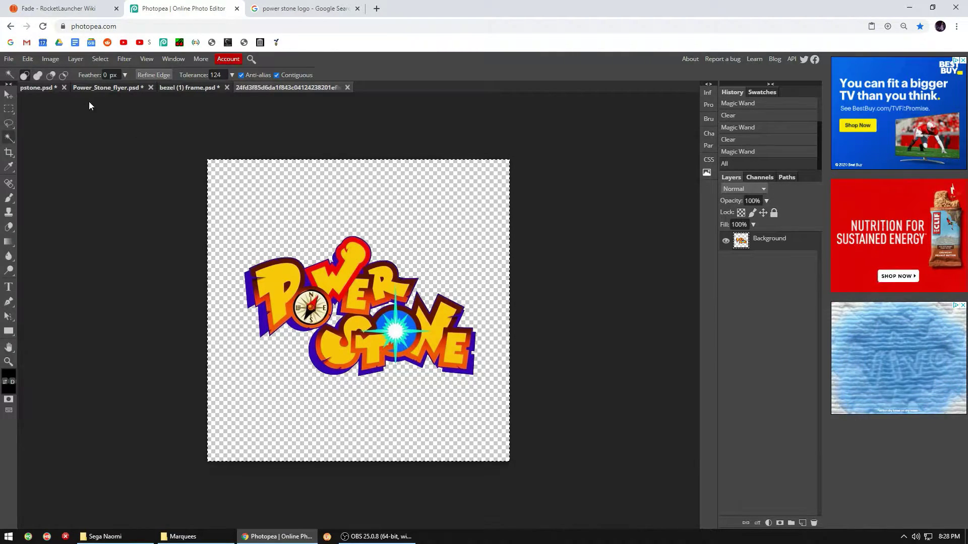
left_click(182, 86)
key("ctrl+v")
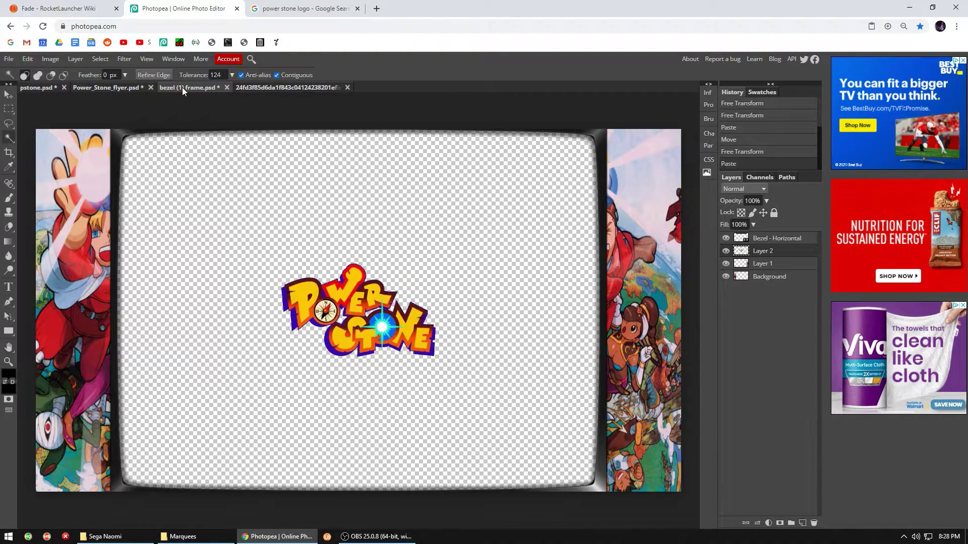
Move the logo to the upper end of the bezel's right-hand artwork strip and scale it to about 47% wide by 45% high
left_click(9, 94)
left_click_drag(340, 312, 630, 172)
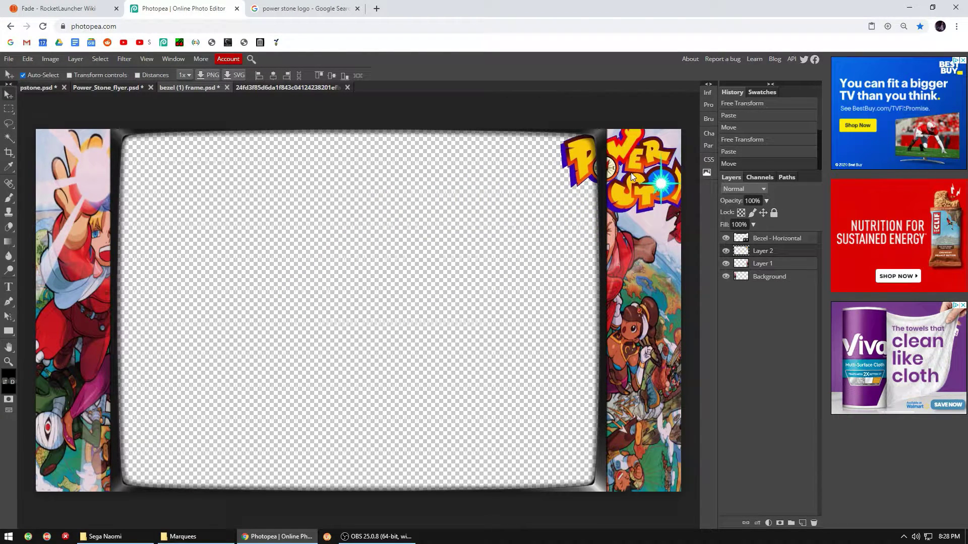
key("ctrl+t")
left_click_drag(559, 215, 632, 165)
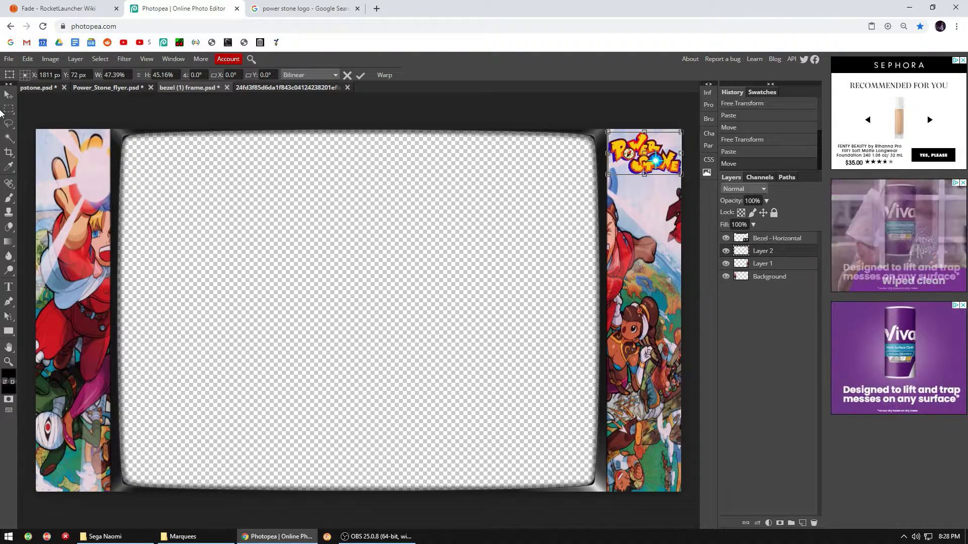
left_click(10, 109)
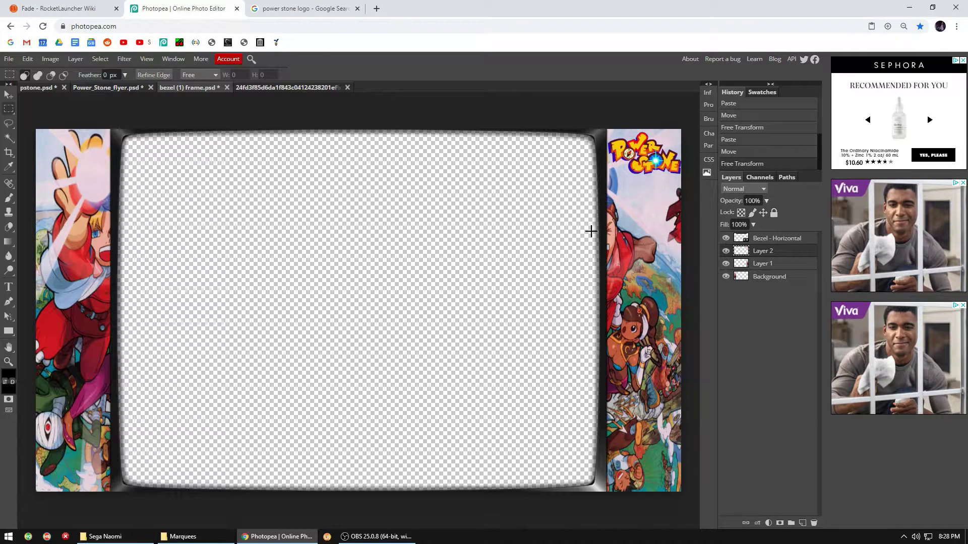
Try to save the bezel document as a PSD in the Pictures folder
left_click(9, 58)
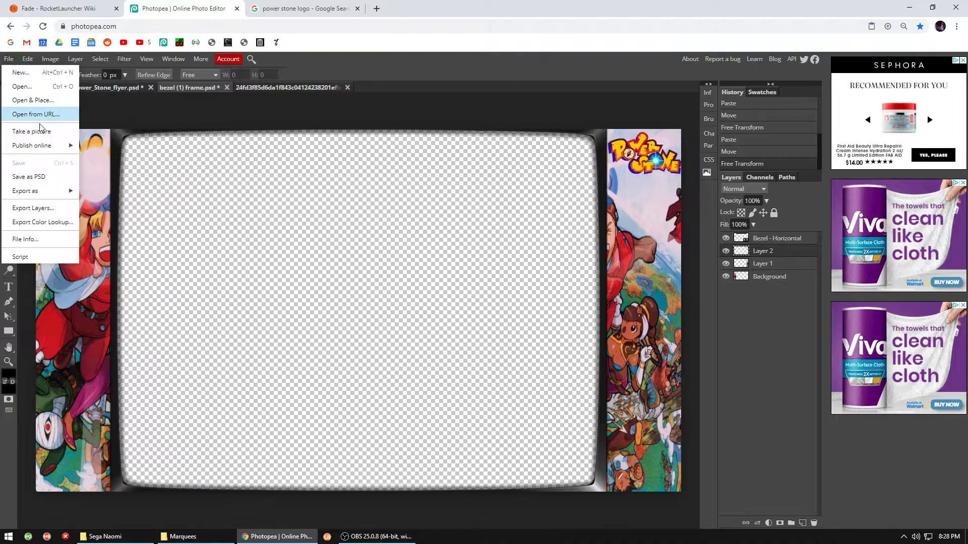
left_click(45, 177)
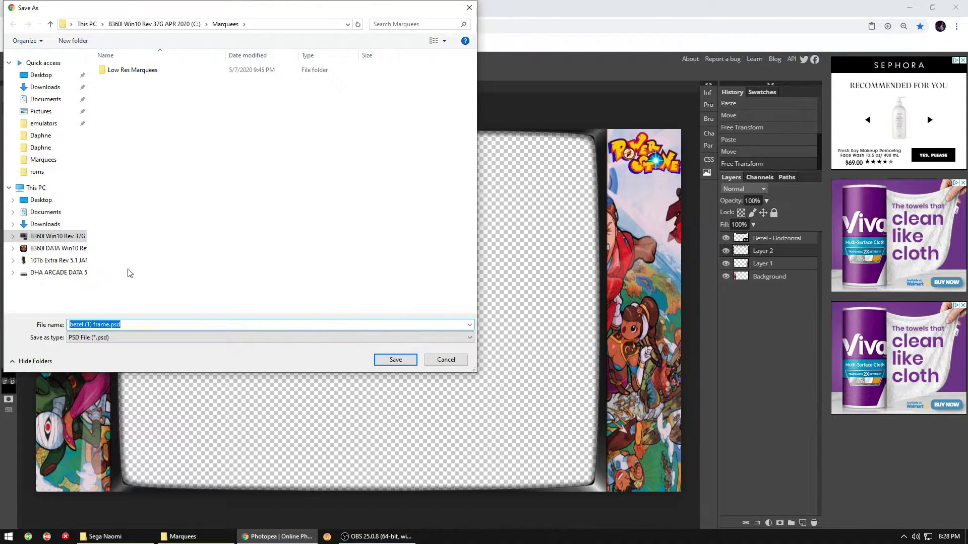
left_click(108, 324)
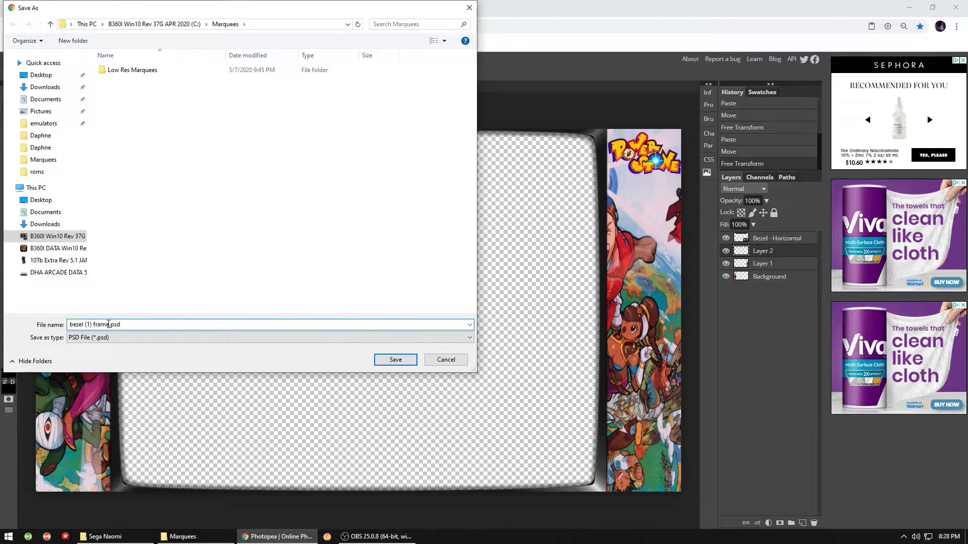
left_click(41, 111)
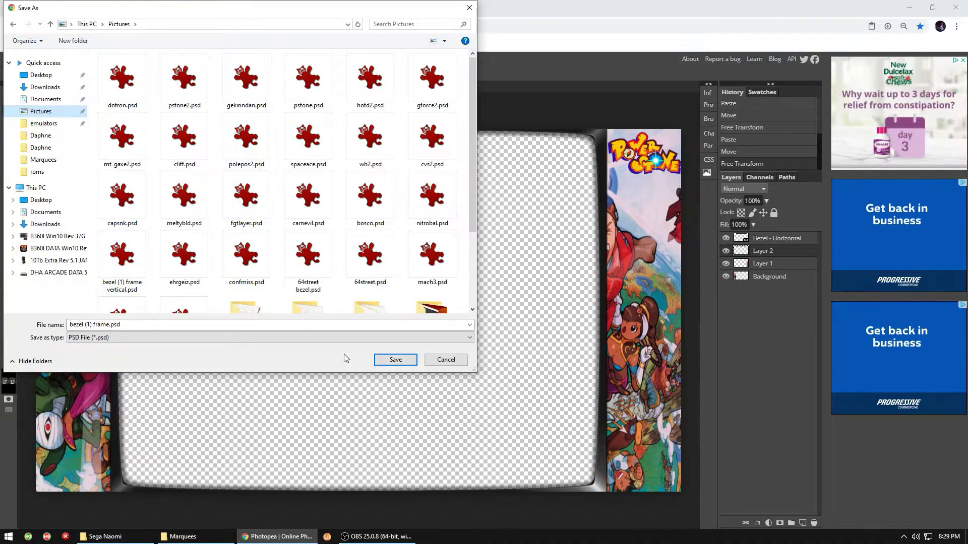
left_click(446, 360)
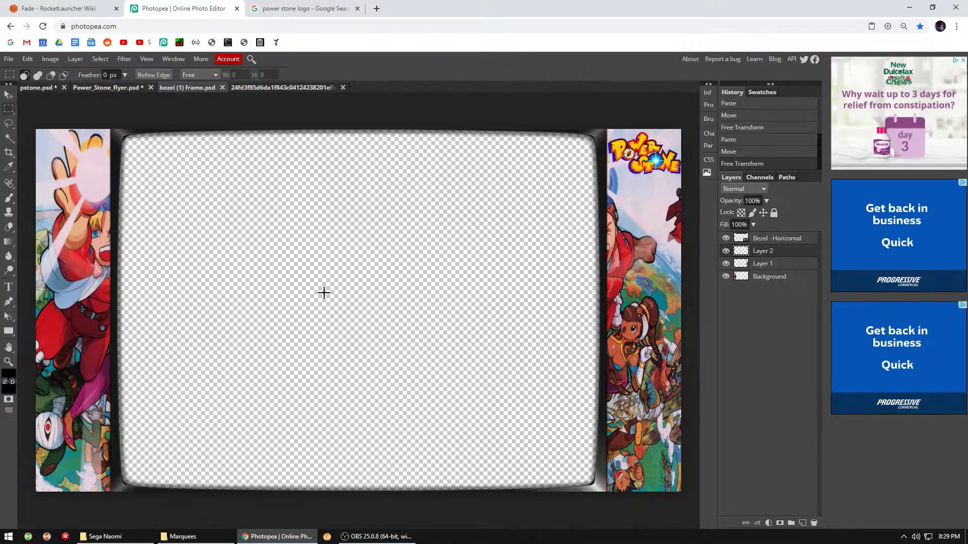
Start exporting the bezel as a PNG and browse to the RocketLauncher bezels location for MAME
left_click(10, 60)
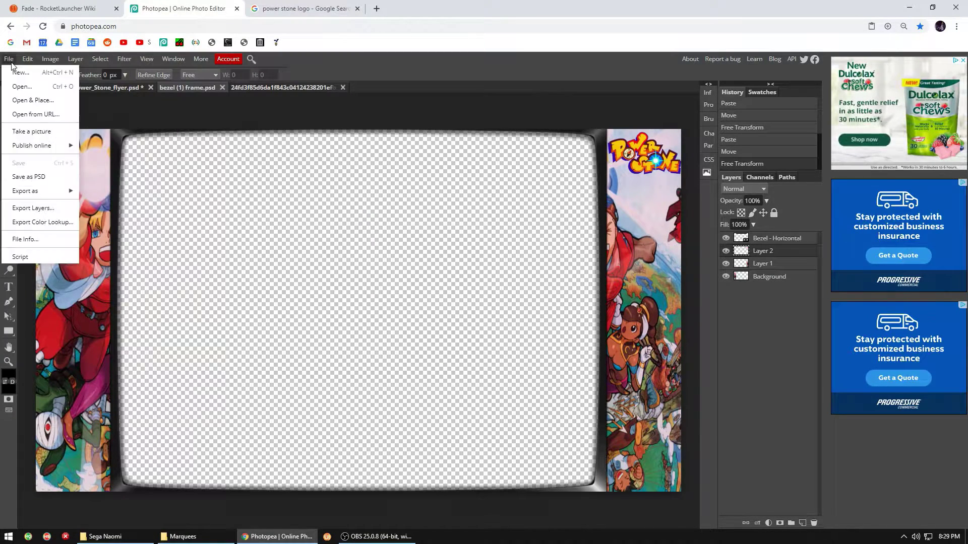
mouse_move(48, 195)
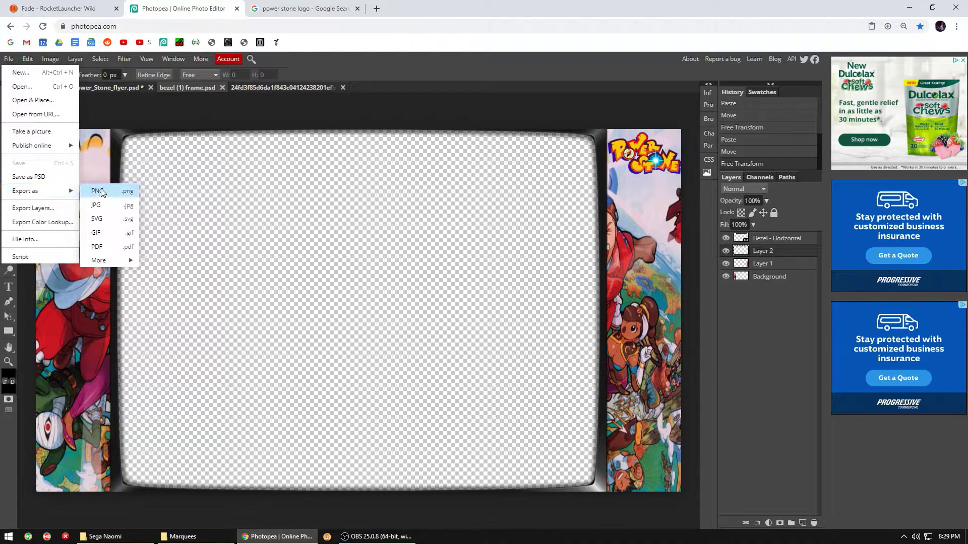
left_click(101, 191)
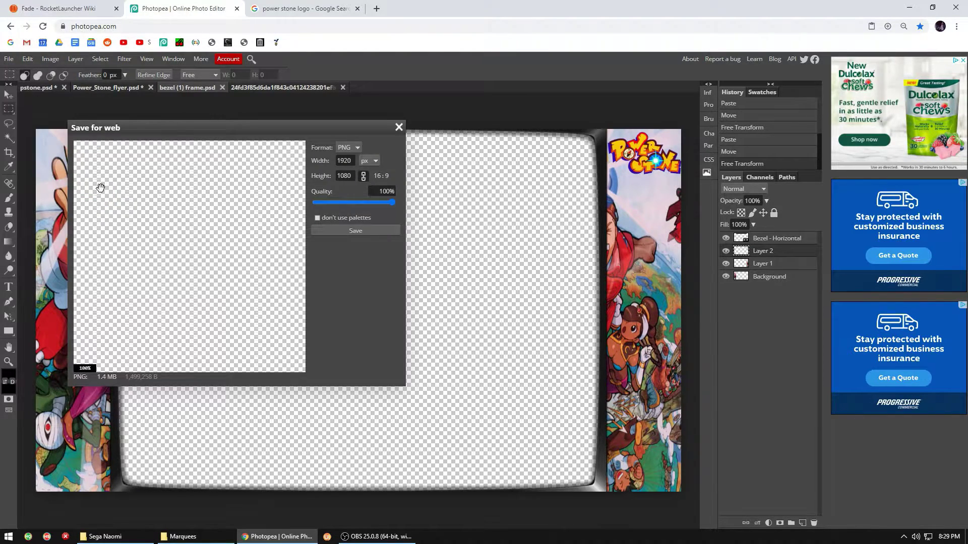
left_click(350, 230)
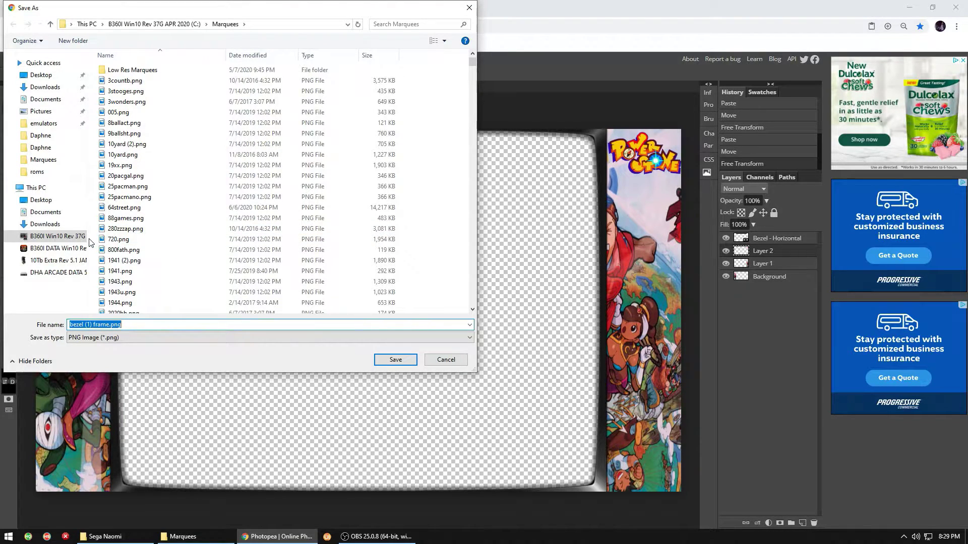
left_click(40, 75)
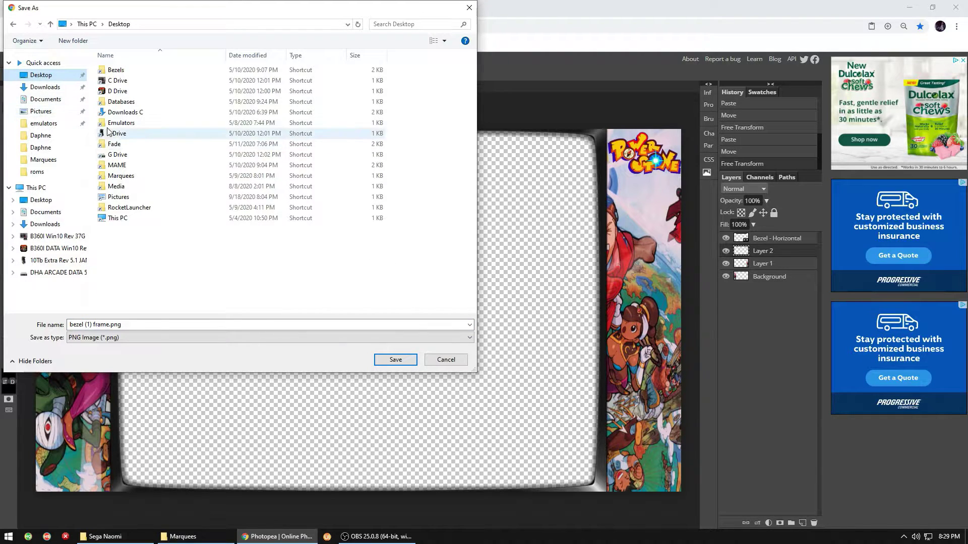
double_click(120, 71)
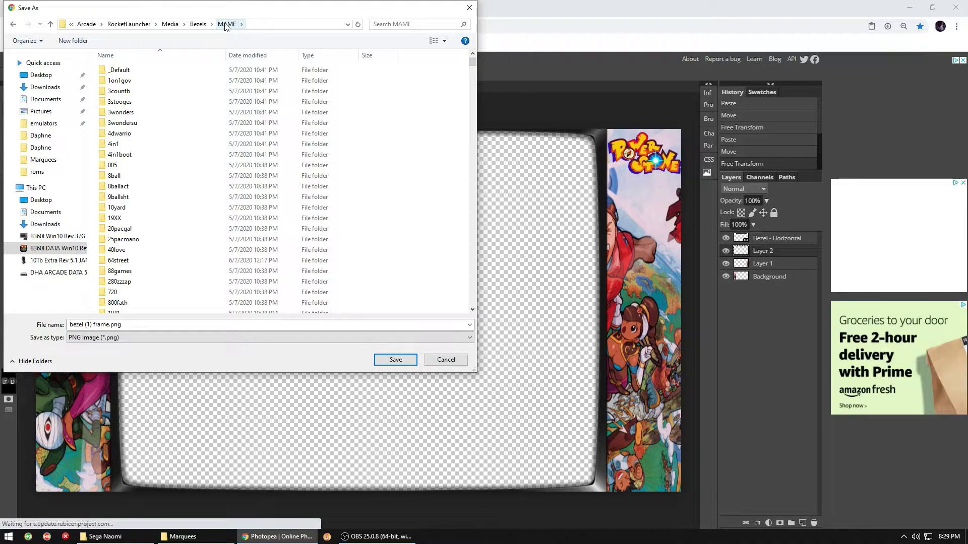
Browse from the MAME bezels to the pstone folder inside the Sega Naomi bezels folder
left_click(198, 24)
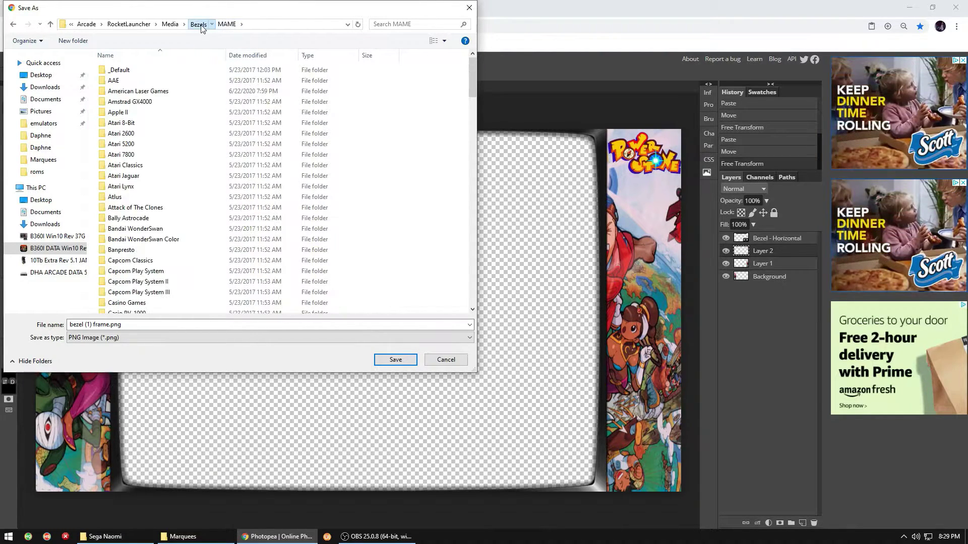
left_click(146, 114)
key("s")
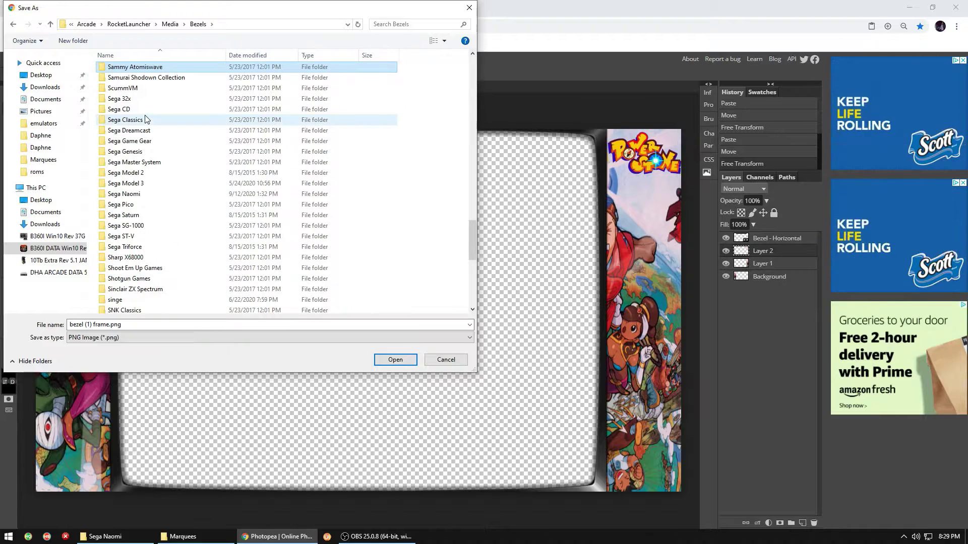
left_click(134, 195)
double_click(133, 195)
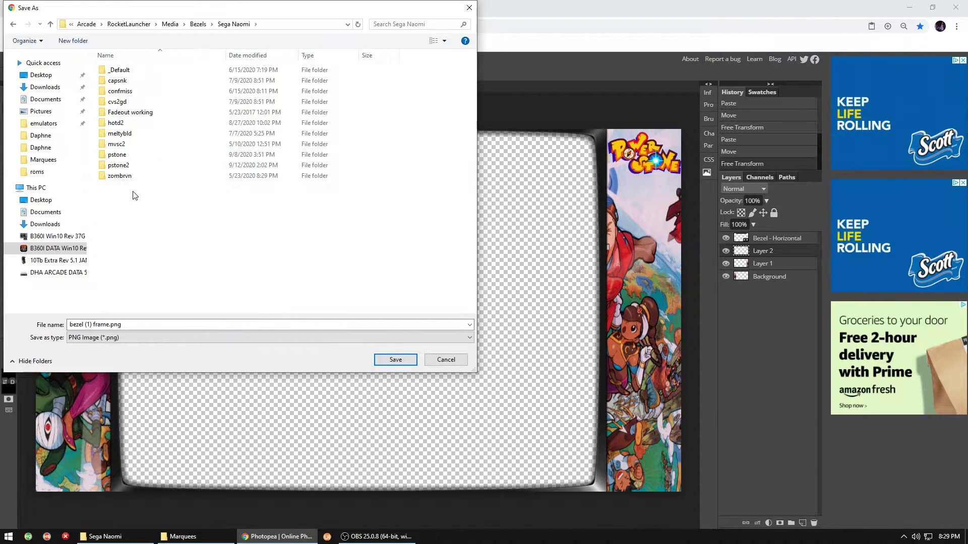
double_click(121, 157)
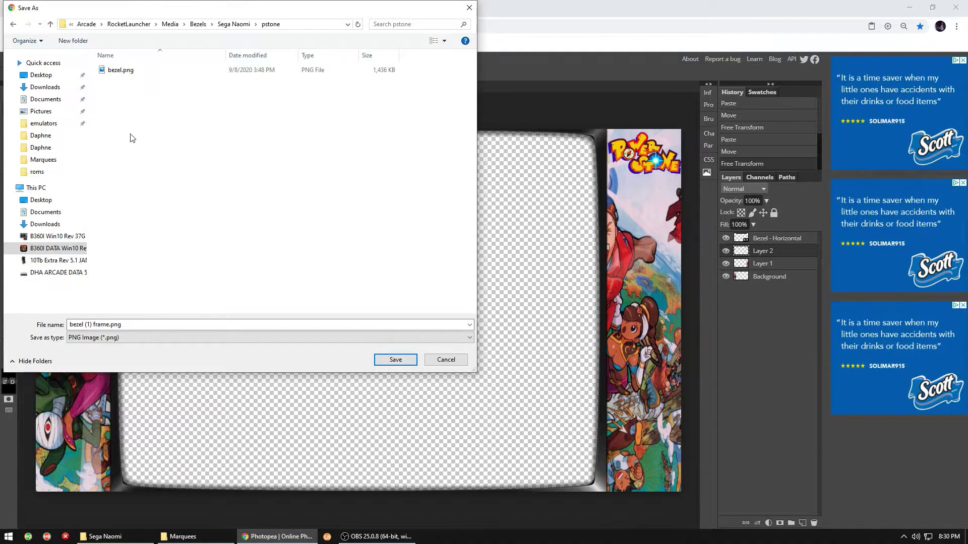
Show all file types in the pstone folder to examine its bezel files, and cancel the export
left_click(134, 338)
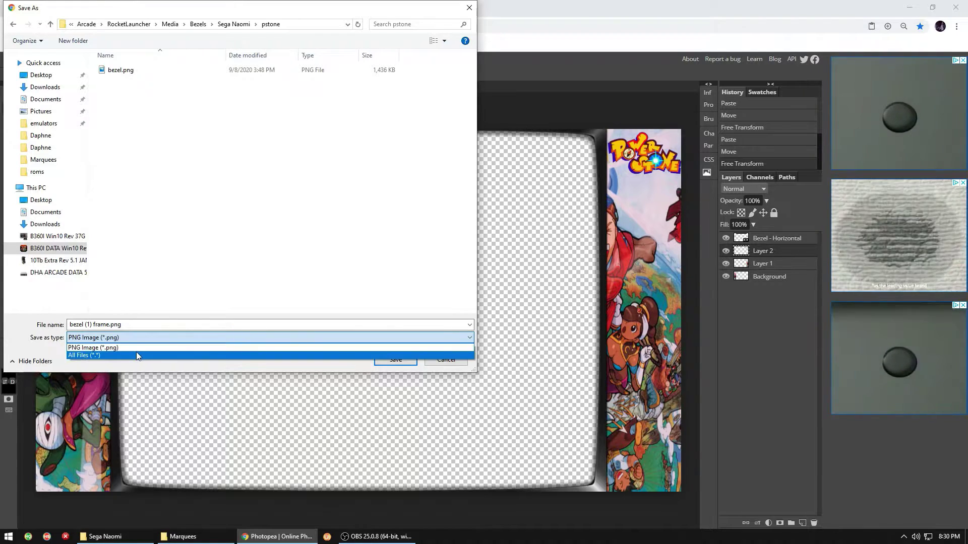
left_click(136, 355)
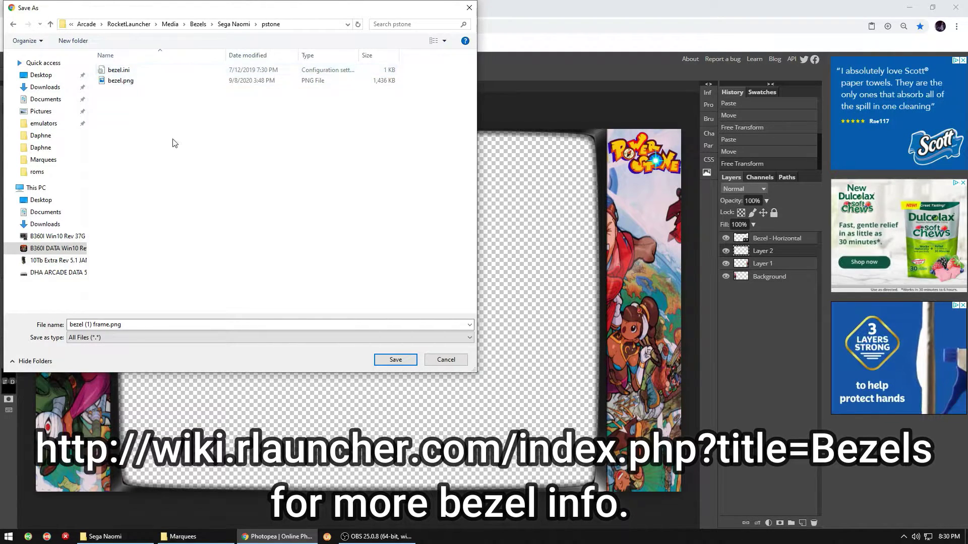
left_click(438, 360)
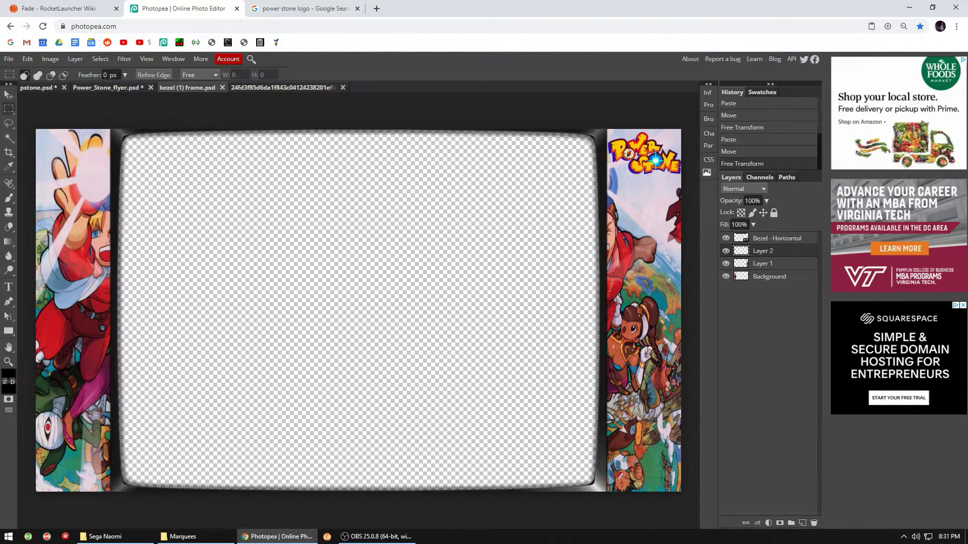
Minimize the browser and close the Marquees and Sega Naomi folder windows to clear the desktop
left_click(909, 8)
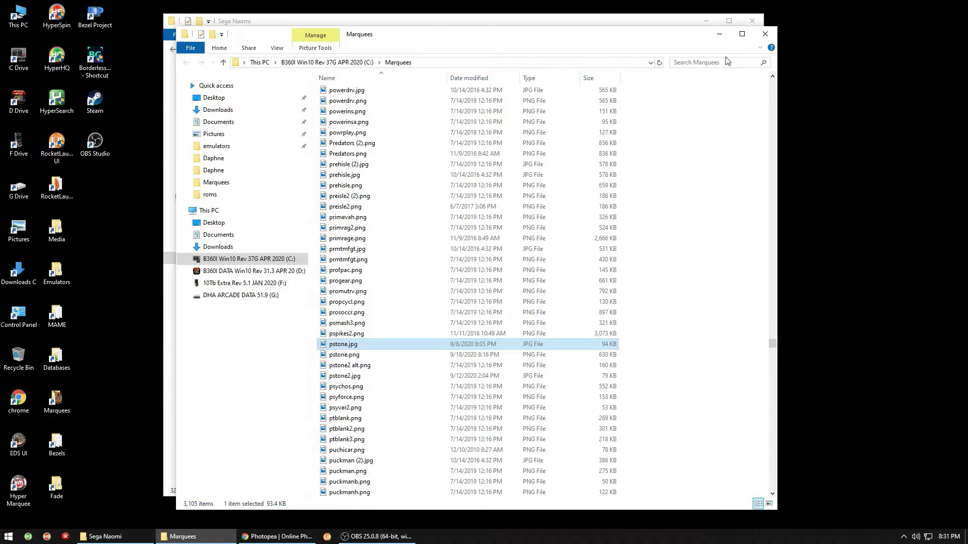
left_click(761, 37)
left_click(752, 21)
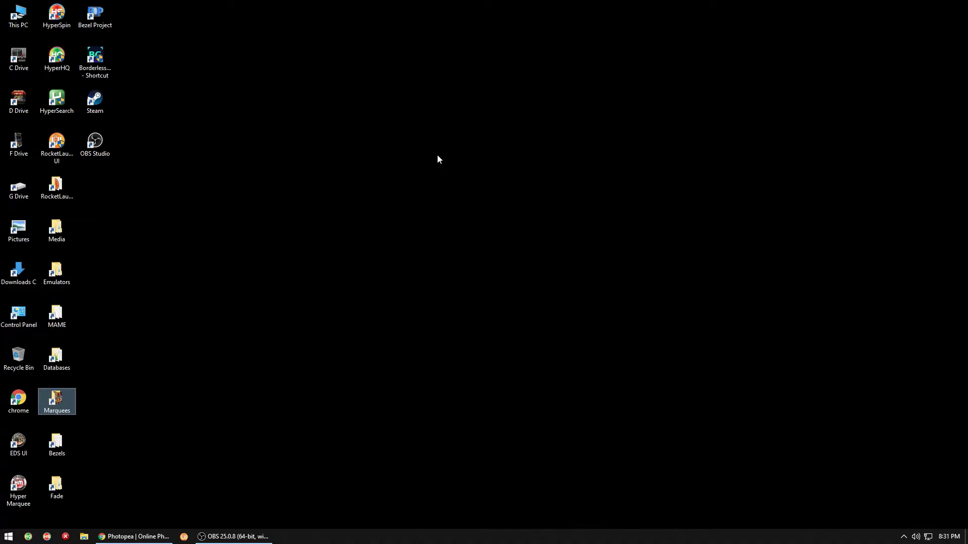
left_click(141, 263)
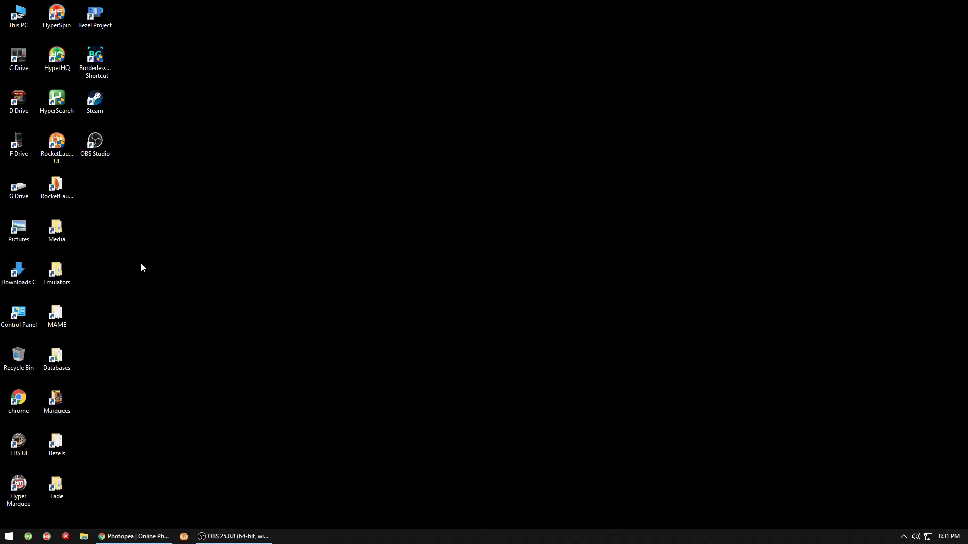
Open the file location of the desktop's RocketLauncher UI shortcut from its properties
right_click(64, 153)
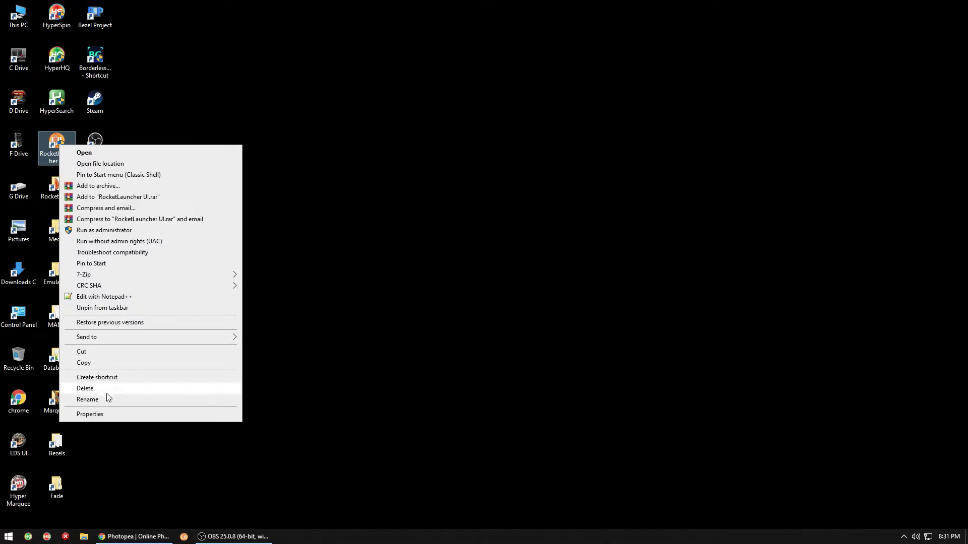
left_click(89, 414)
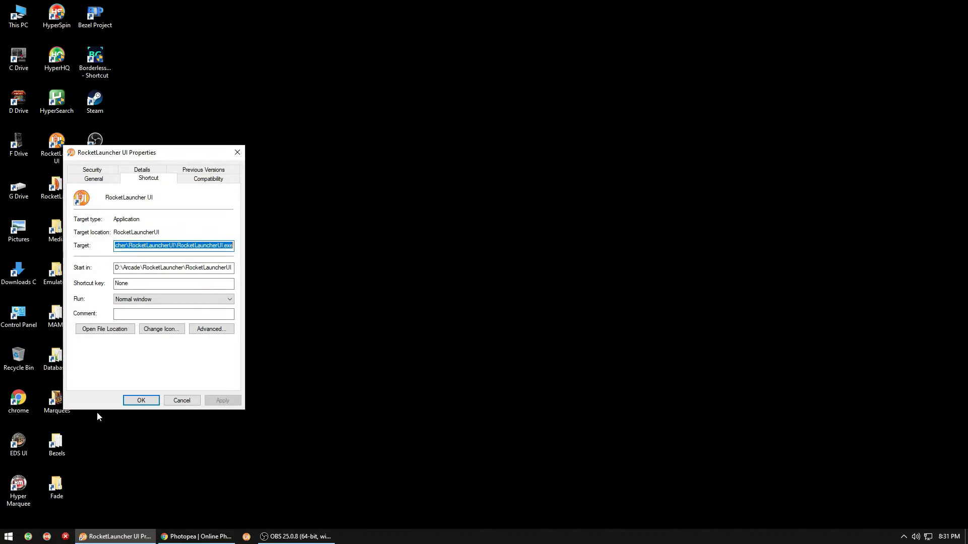
left_click(99, 329)
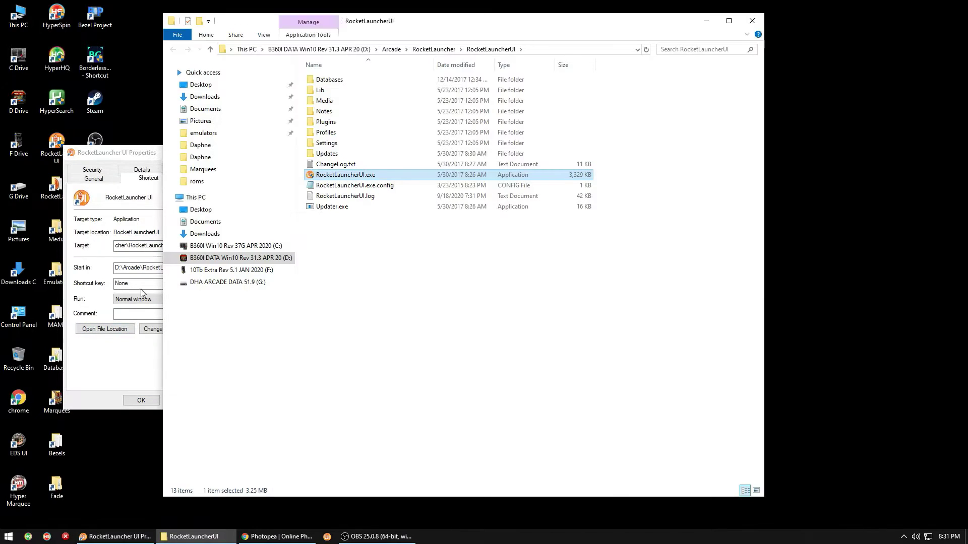
Close the shortcut's properties, launch RocketLauncherUI.exe from the RocketLauncherUI folder, and maximize its window
left_click(156, 153)
left_click(238, 152)
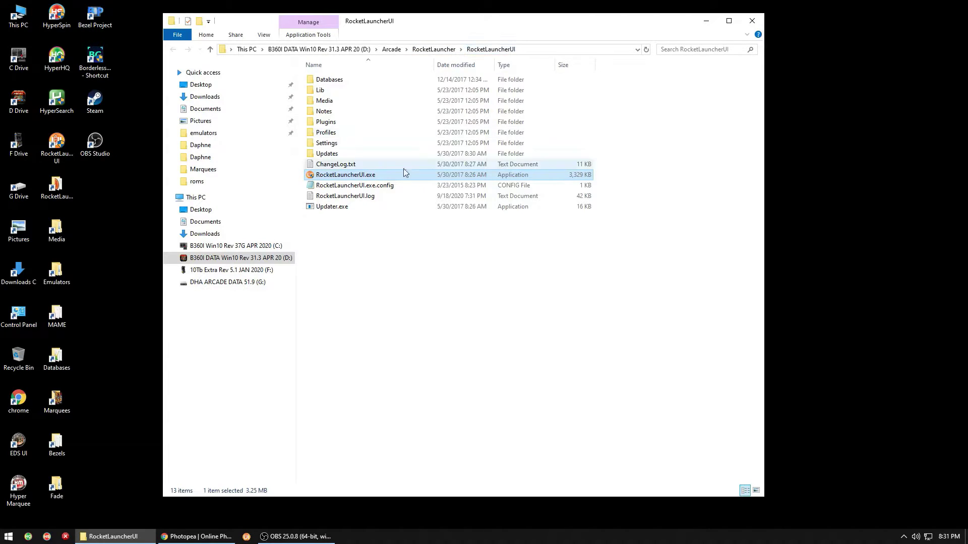
left_click(358, 230)
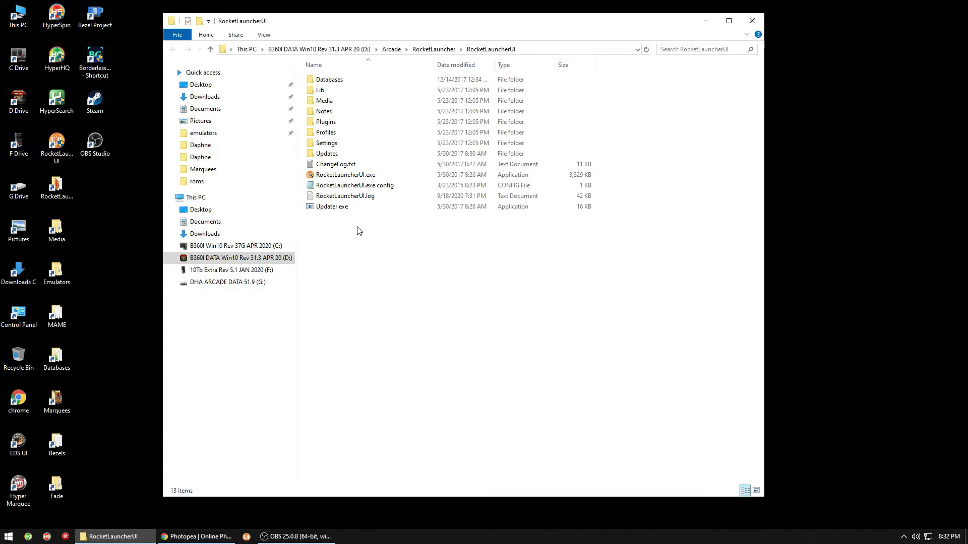
left_click(355, 175)
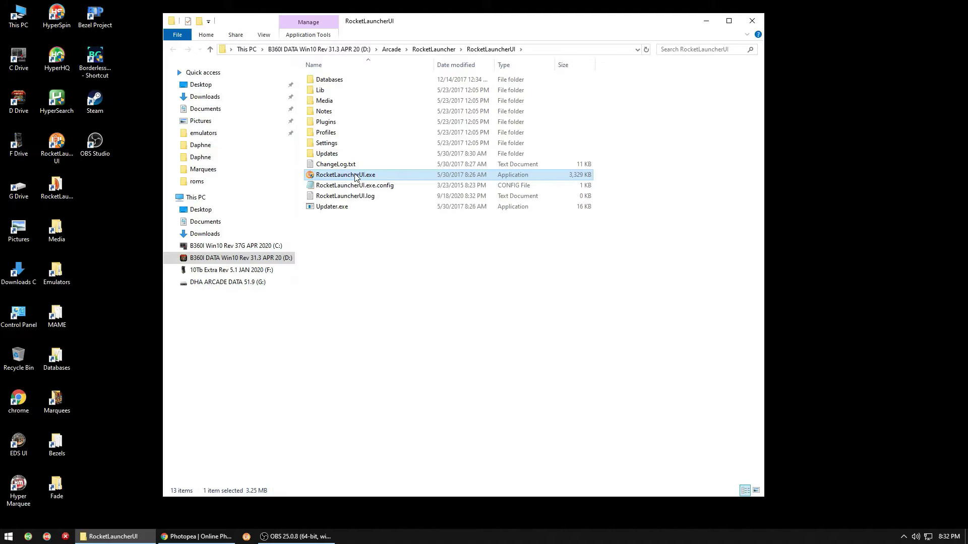
double_click(355, 175)
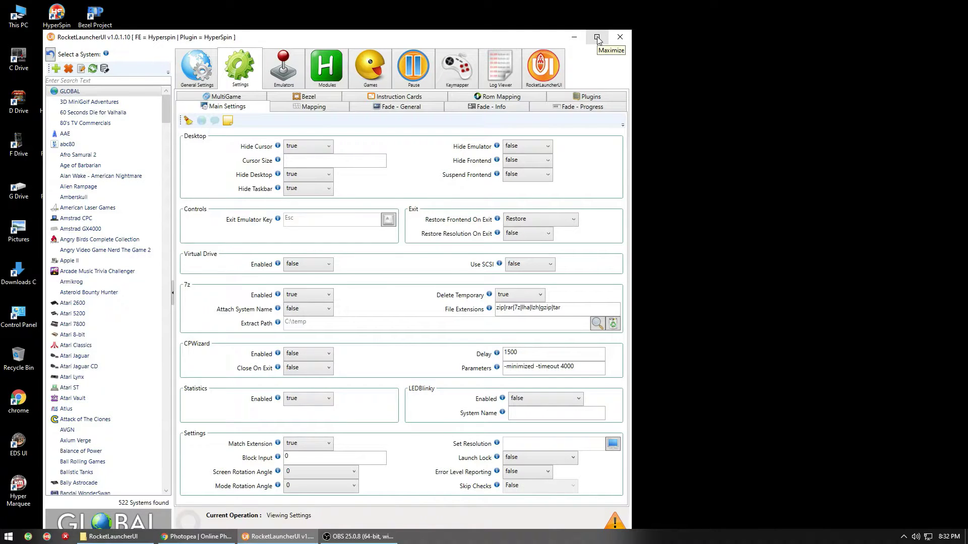
left_click(598, 38)
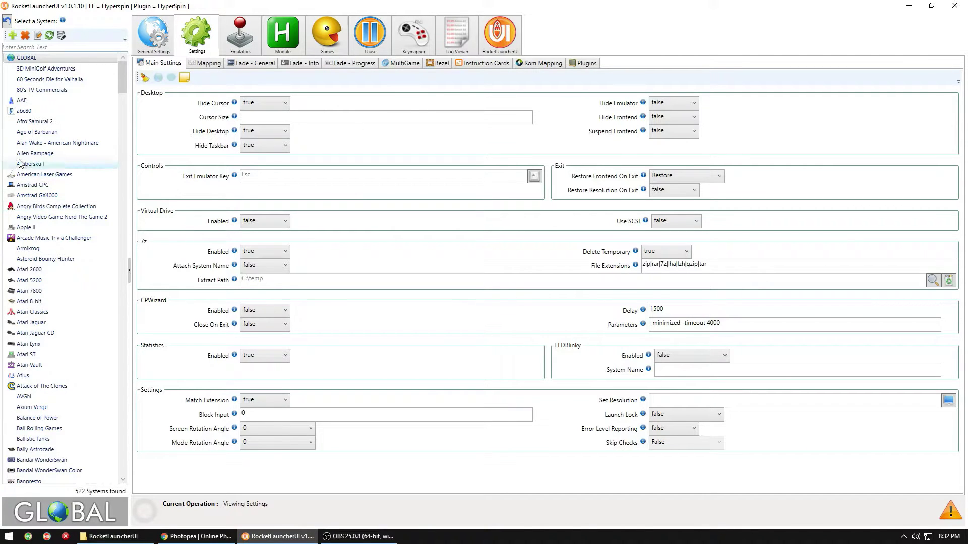
Compare the main settings of AAE and Atari 2600 with the GLOBAL settings, including AAE's Hide Cursor options
left_click_drag(121, 74, 138, 51)
scroll(105, 78, "up", 2)
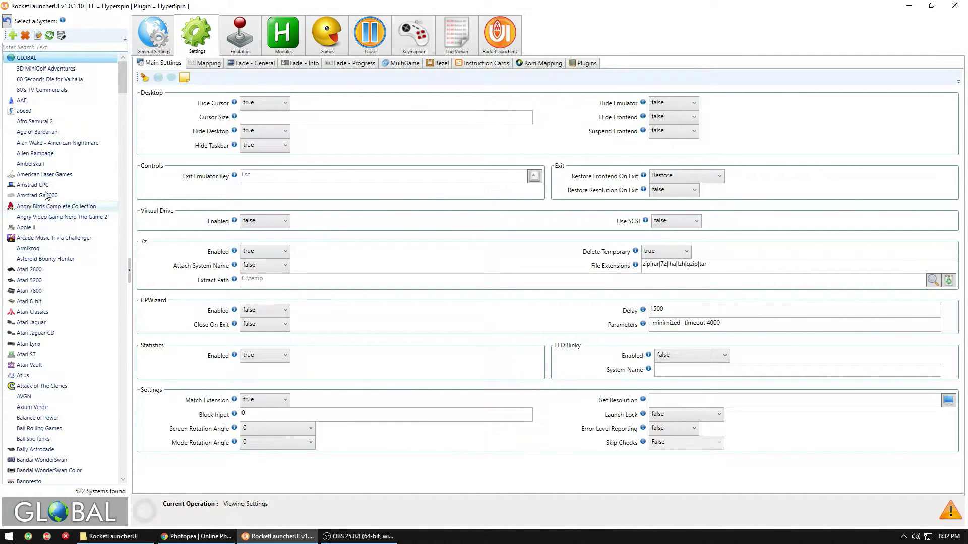
left_click(62, 101)
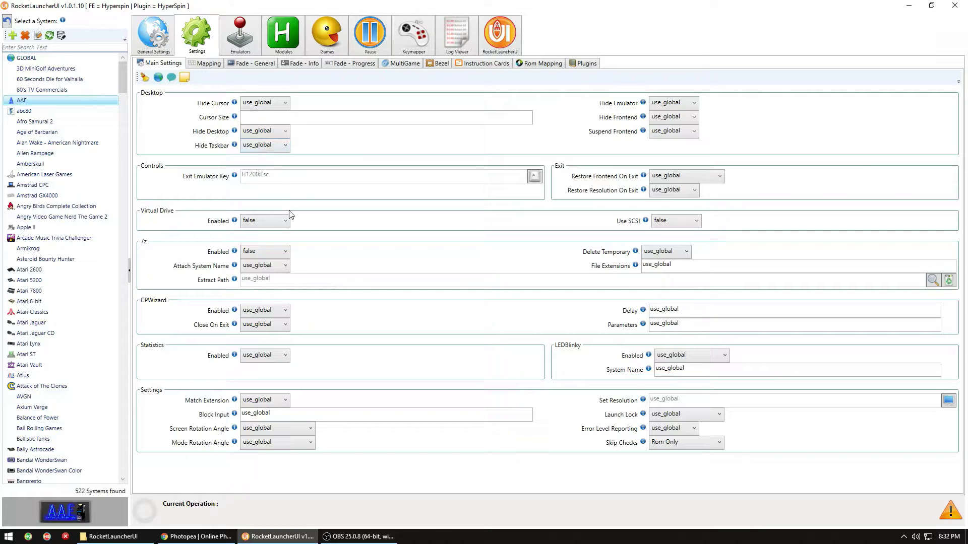
left_click(285, 103)
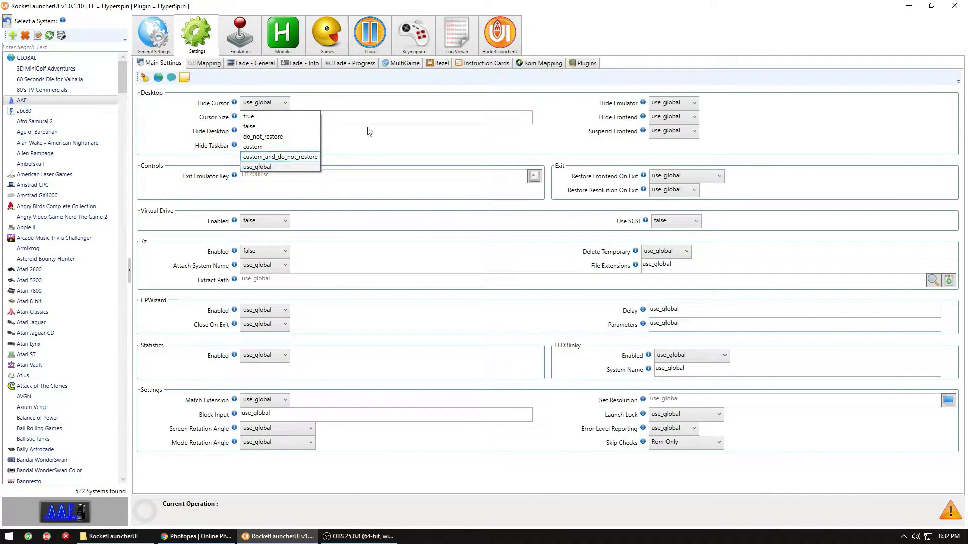
left_click(388, 102)
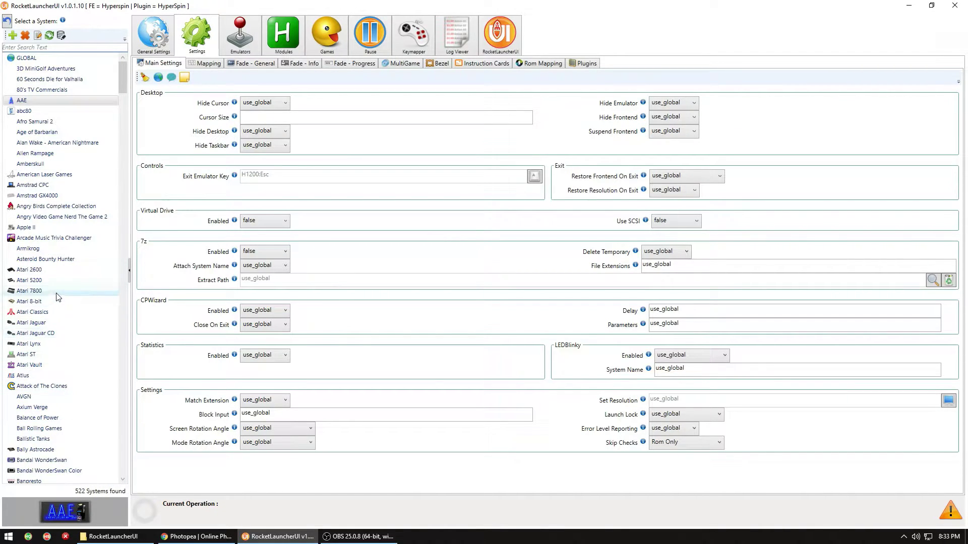
left_click(30, 269)
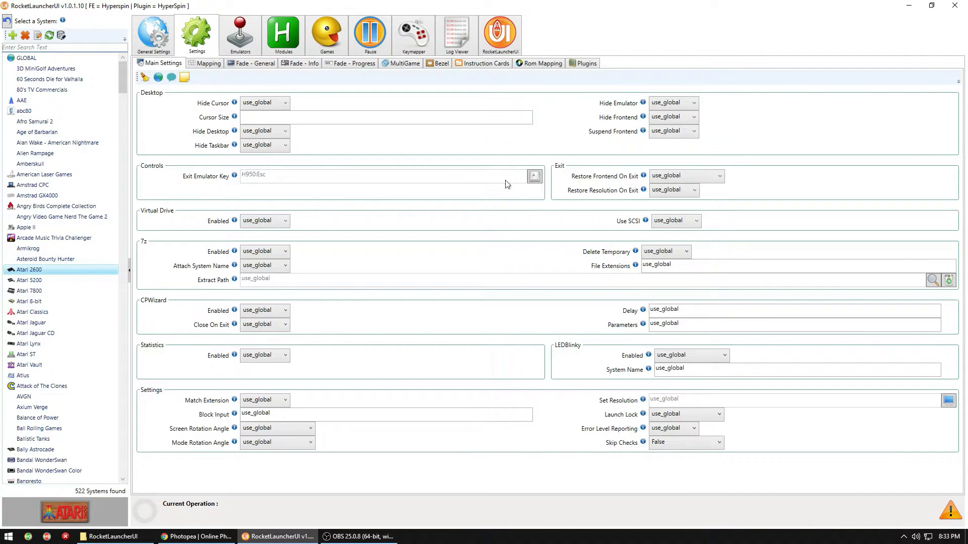
left_click(99, 59)
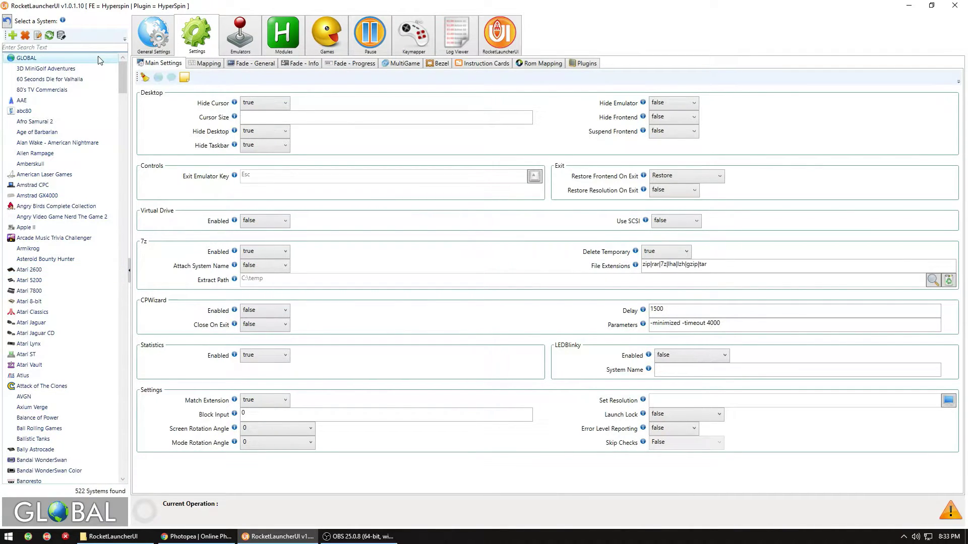
Open the global Fade - General settings and read the information on Use System/Rom Images Only and Use Backgrounds
left_click(253, 64)
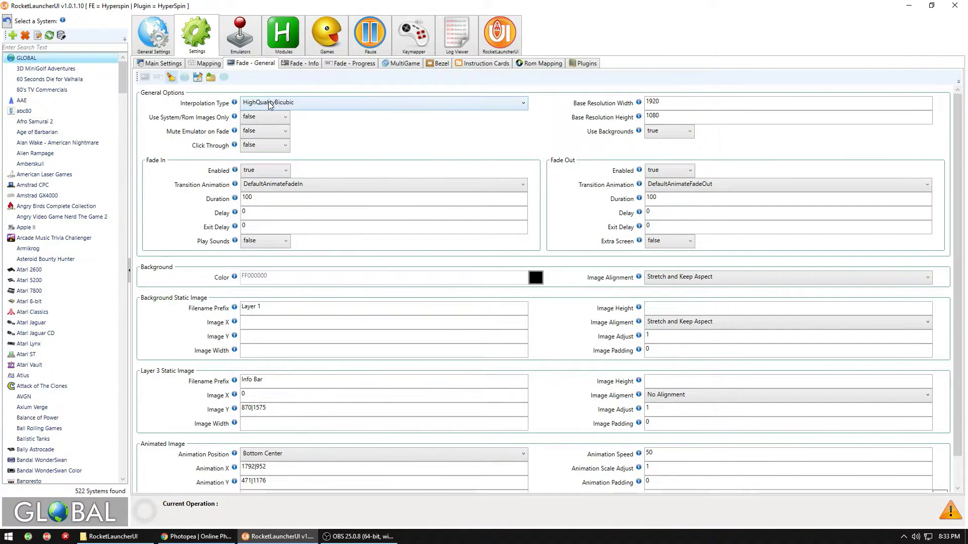
mouse_move(235, 118)
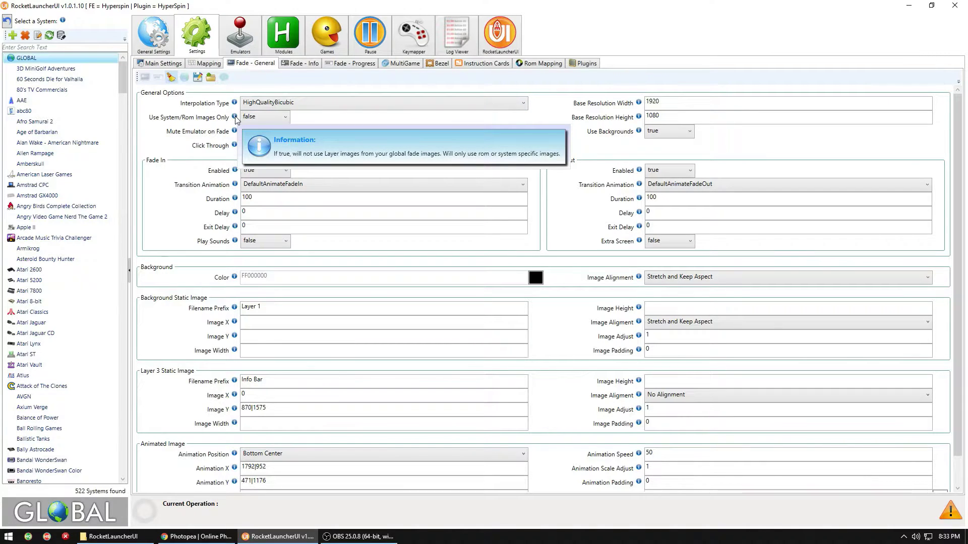
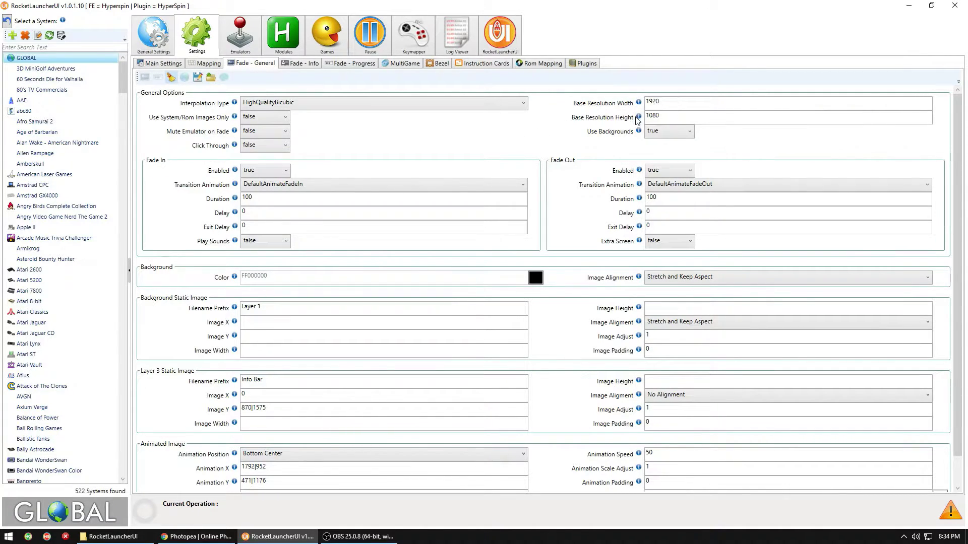
mouse_move(639, 134)
Minimize RocketLauncherUI, view default.png from RocketLauncher's Media\Backgrounds\_Default folder, and close the image
left_click(910, 10)
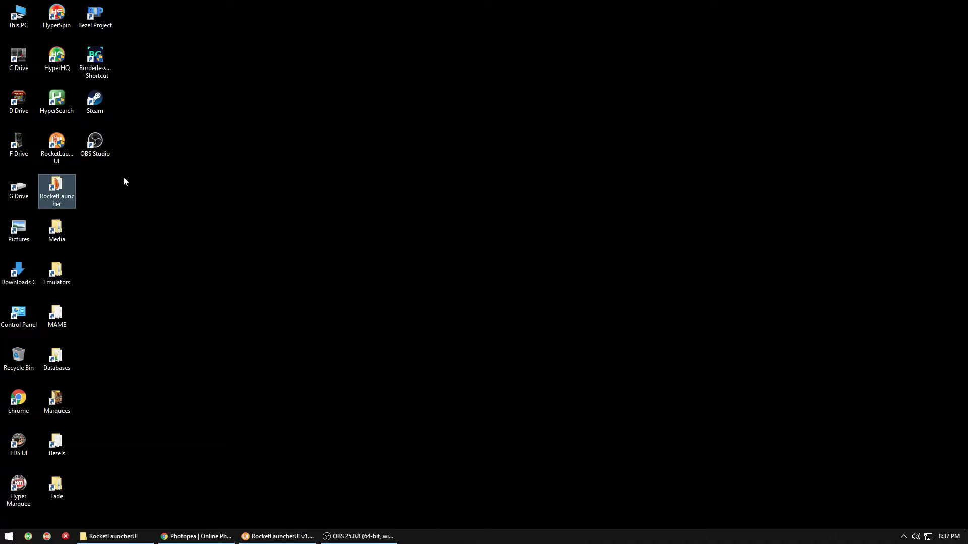
double_click(56, 186)
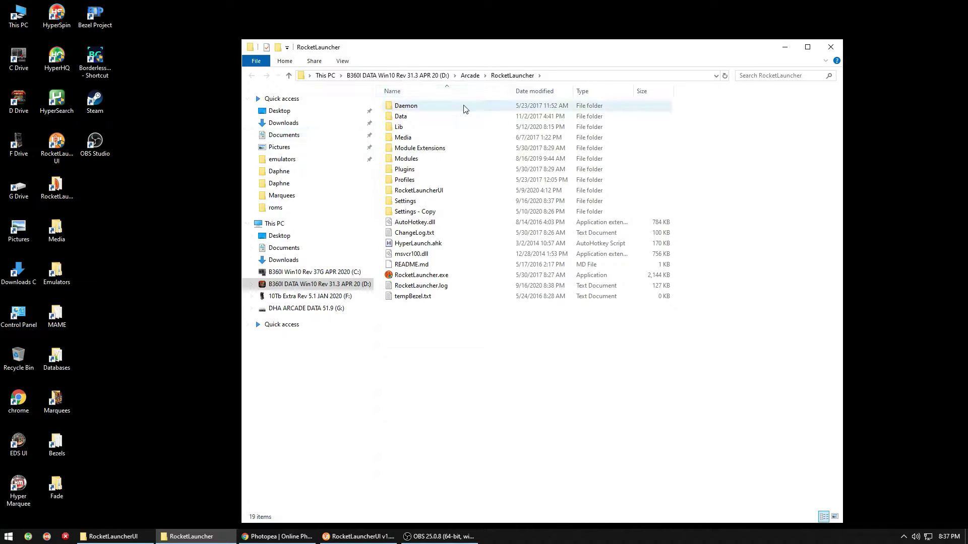
double_click(413, 137)
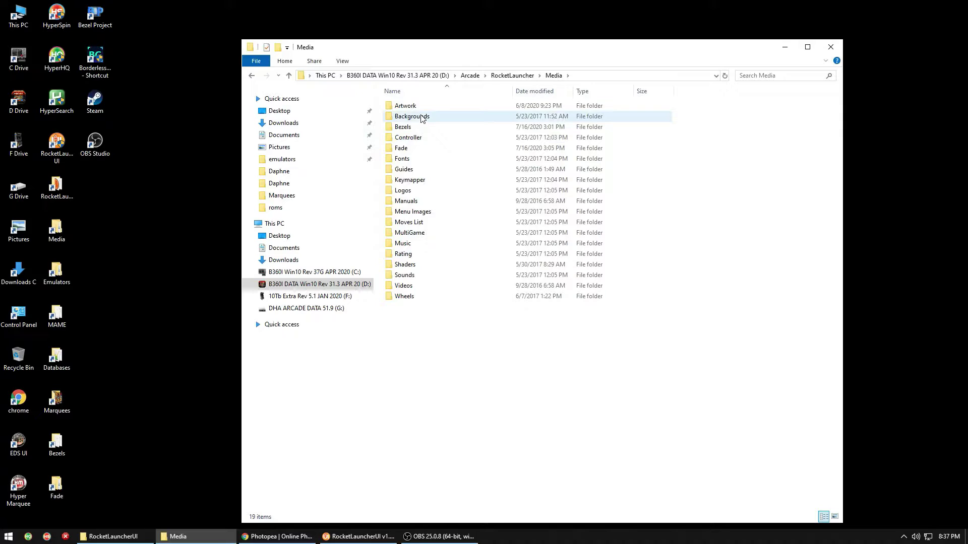
double_click(422, 117)
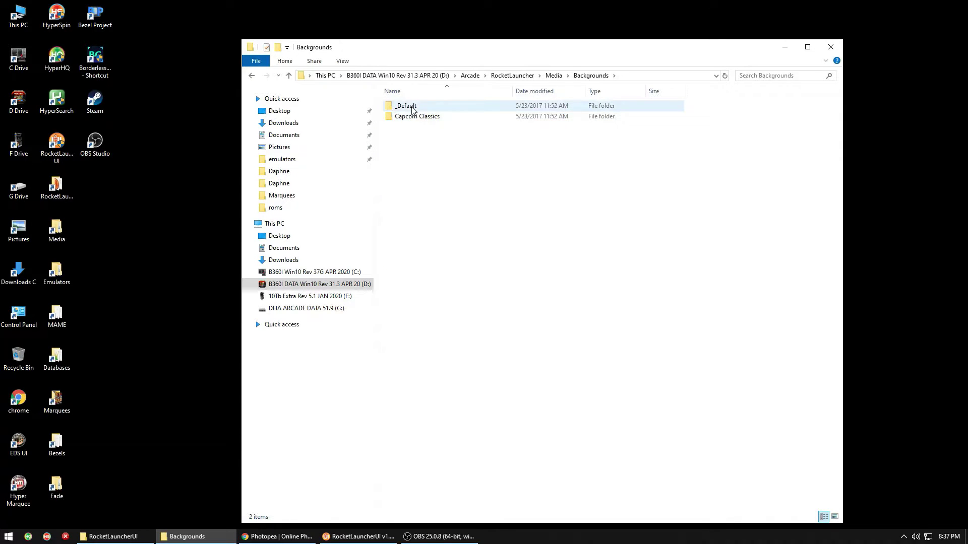
double_click(412, 106)
double_click(412, 107)
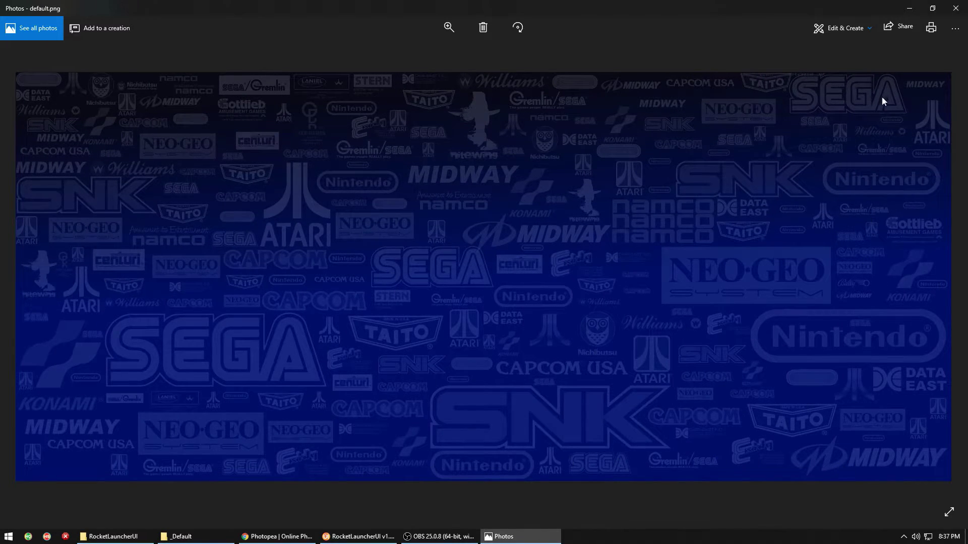
left_click(956, 9)
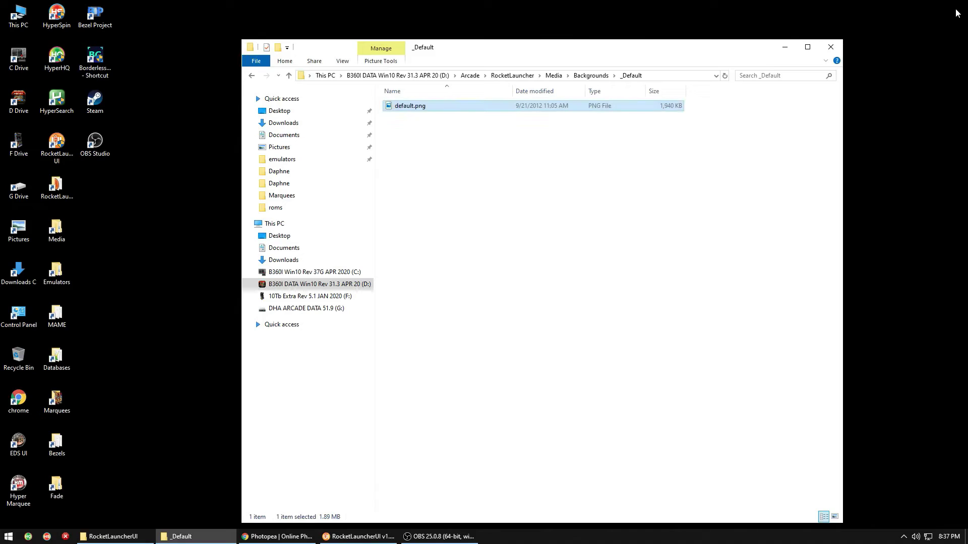
Go back to the Media folder, examine the layer images in Fade\_Default, and return to the Fade folder
left_click(588, 77)
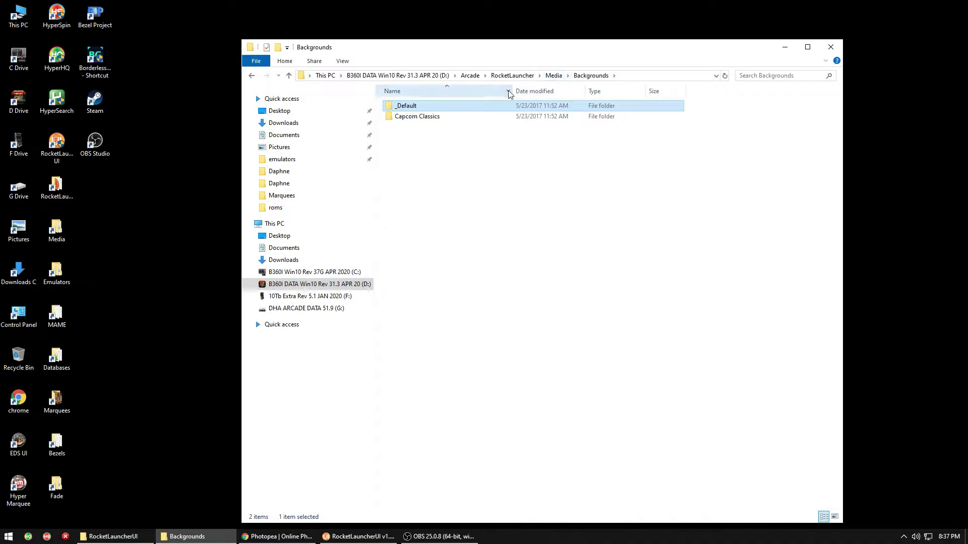
left_click(552, 77)
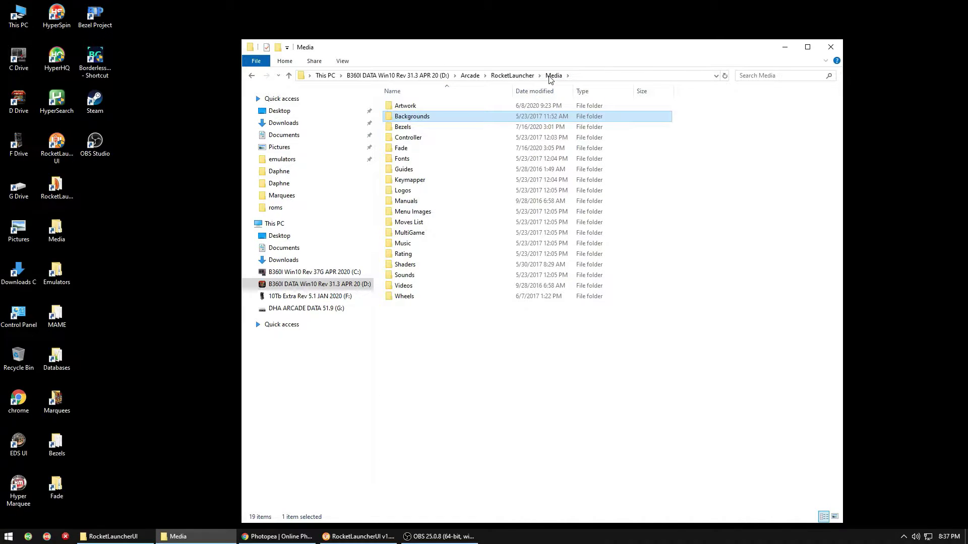
left_click(410, 149)
double_click(412, 149)
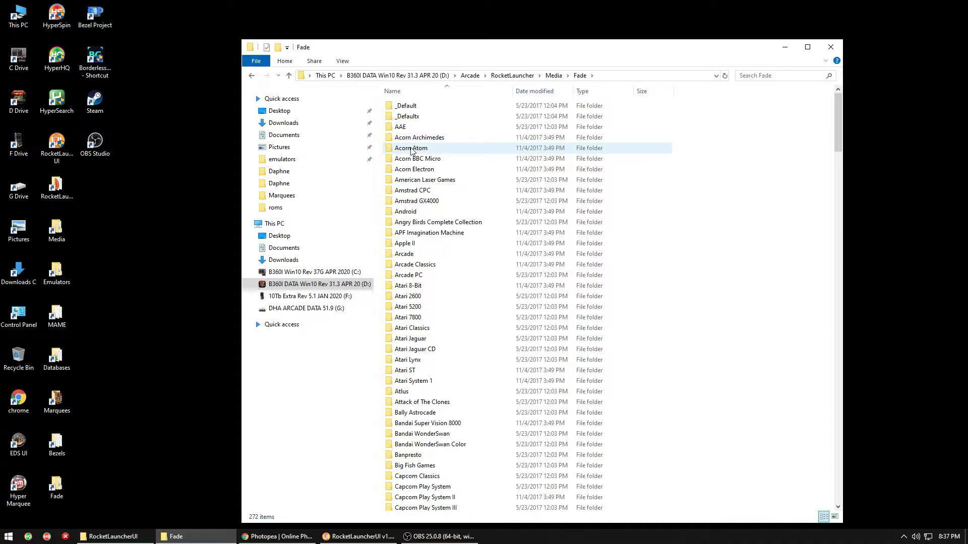
double_click(413, 108)
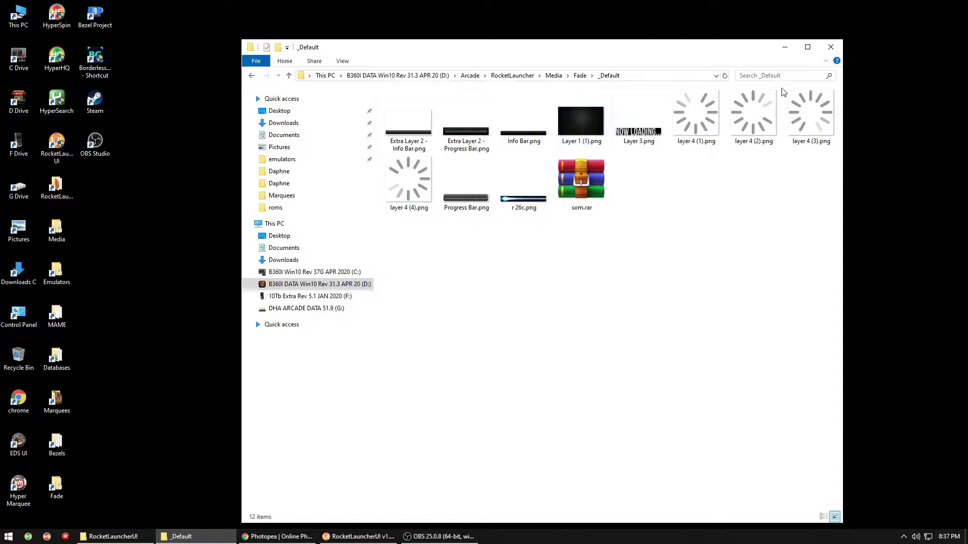
left_click(580, 77)
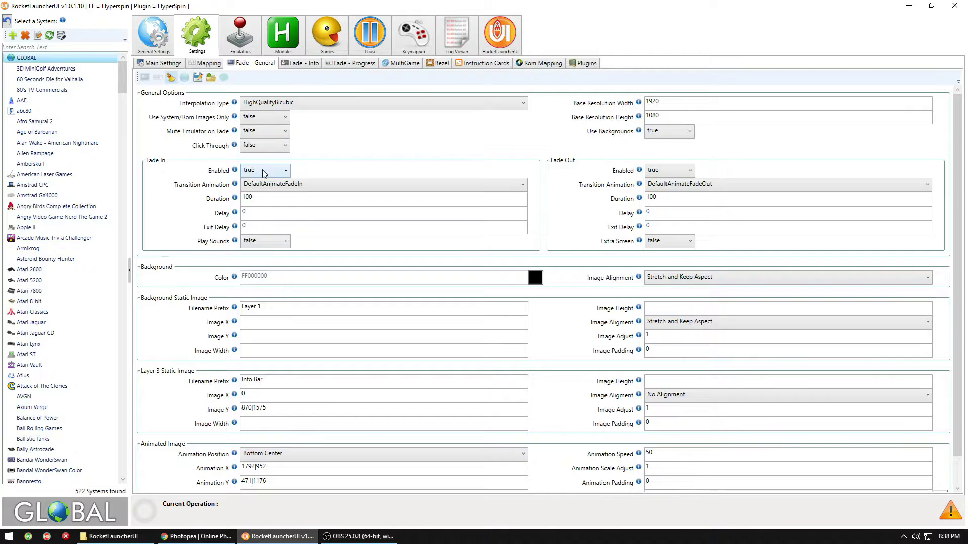
In RocketLauncherUI's global fade settings, check the Fade In transition animation choices and the Duration information
left_click(265, 183)
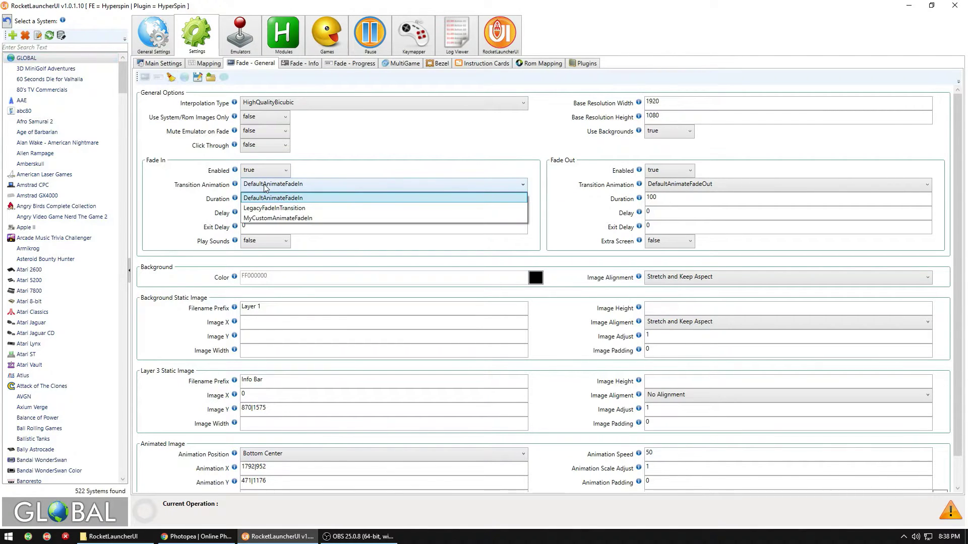
left_click(215, 201)
mouse_move(237, 199)
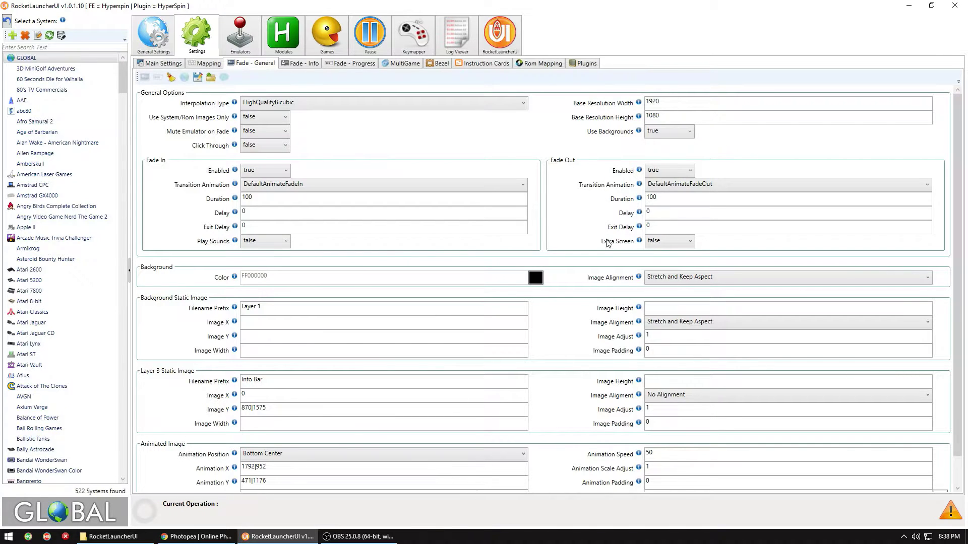
Examine the Background Static Image's filename prefix and image size and alignment information, and view the Animated Image settings
left_click(270, 307)
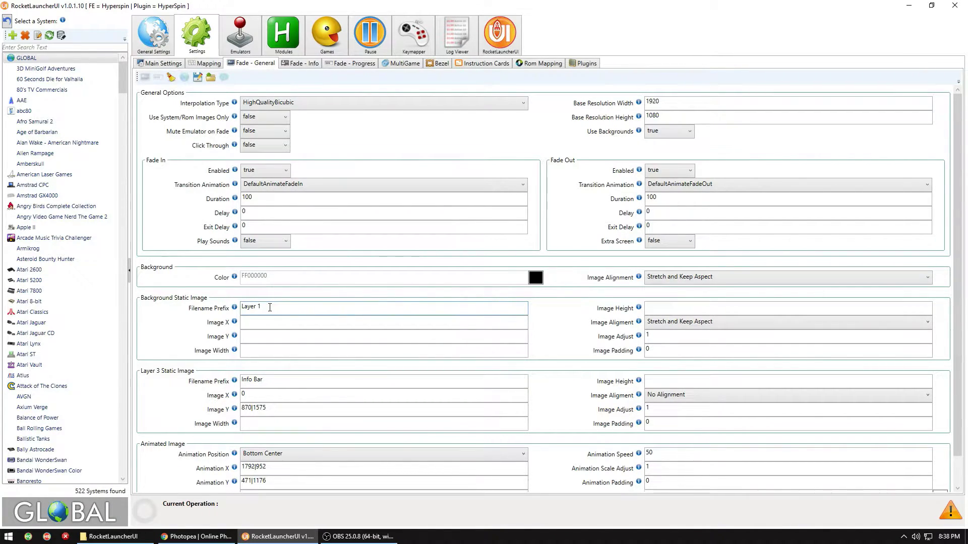
left_click_drag(270, 307, 232, 311)
left_click(267, 307)
left_click(582, 332)
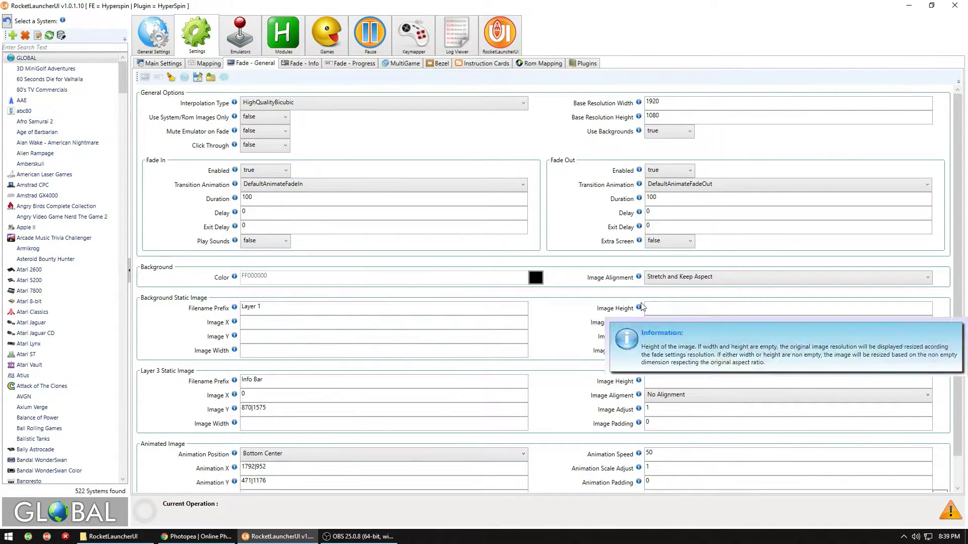
mouse_move(640, 322)
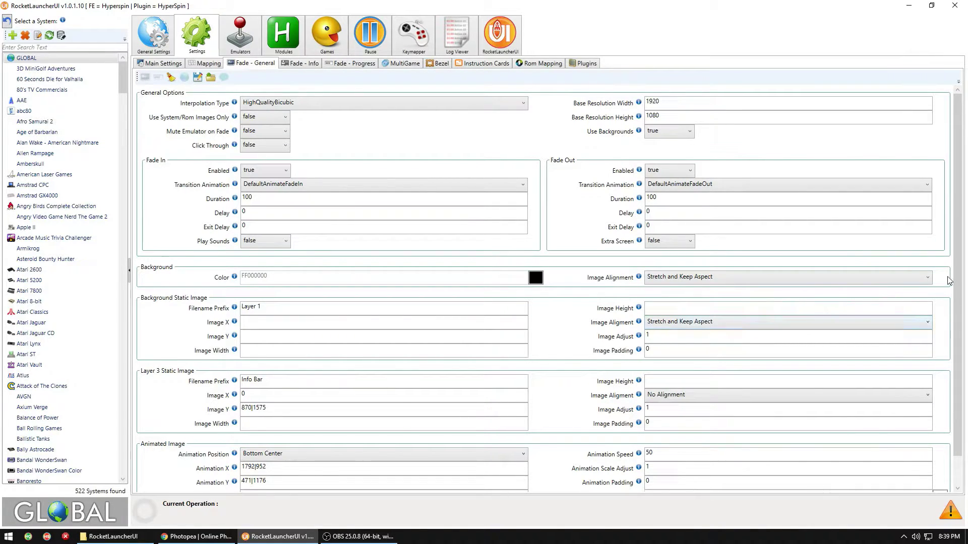
left_click_drag(957, 278, 957, 328)
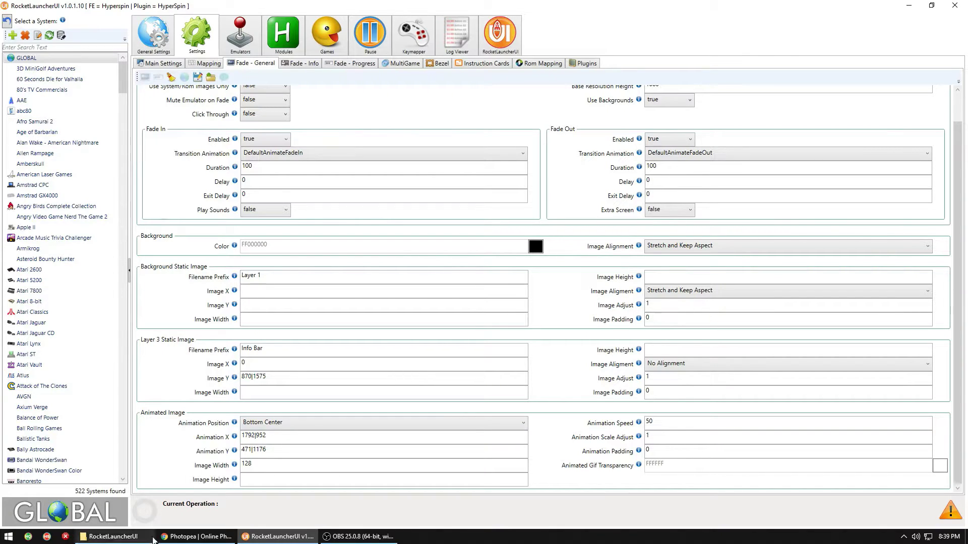
Switch to Chrome and read the RocketLauncher Wiki's Fade page from its description through the Details and Key Table
left_click(196, 536)
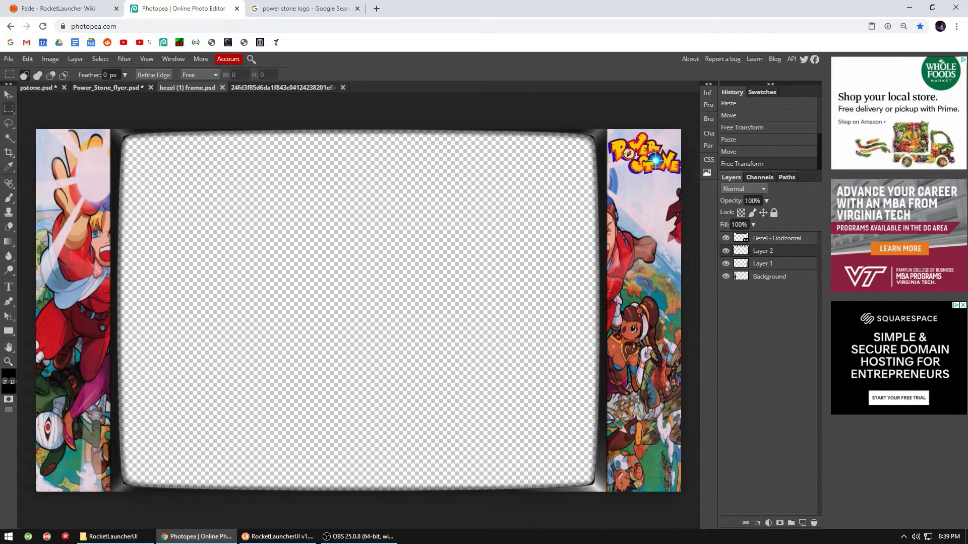
left_click(70, 10)
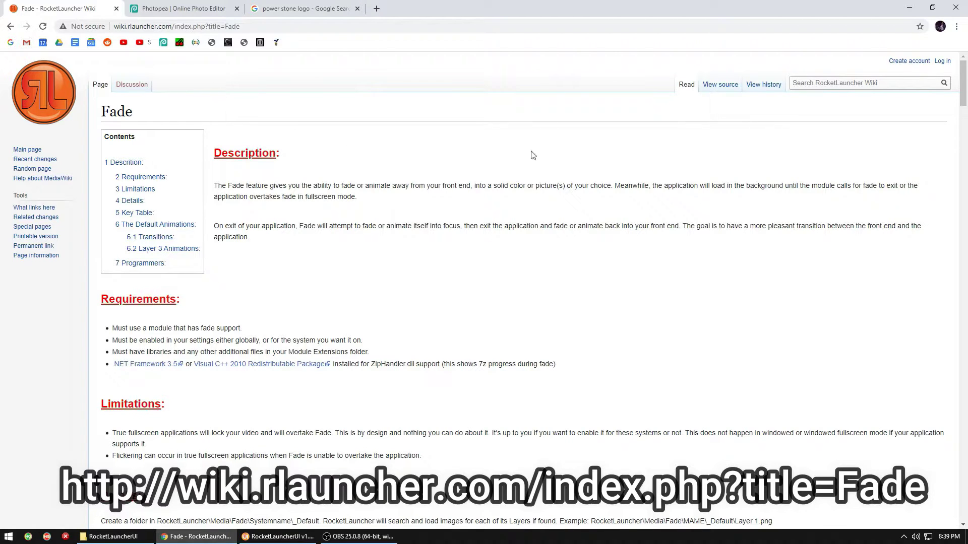
left_click_drag(961, 96, 962, 130)
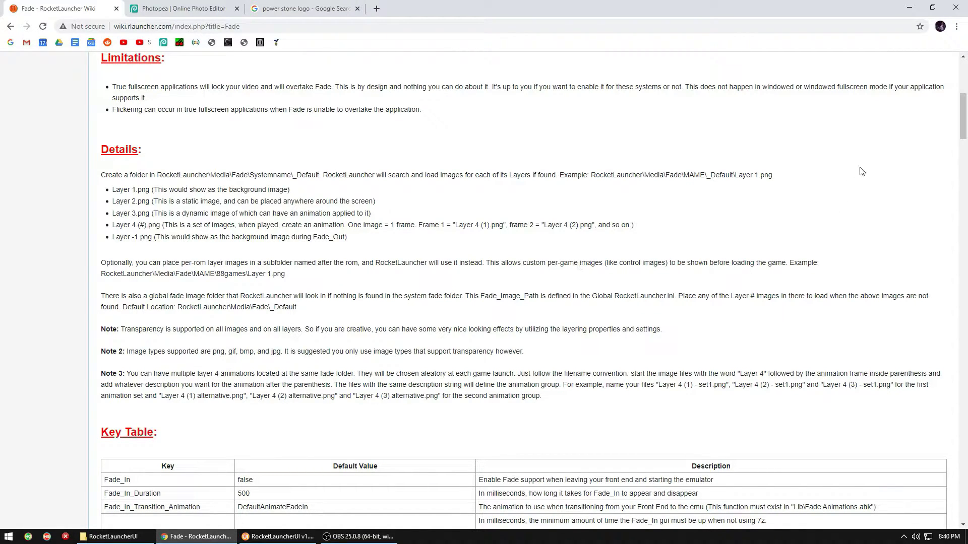
left_click_drag(962, 103, 933, 130)
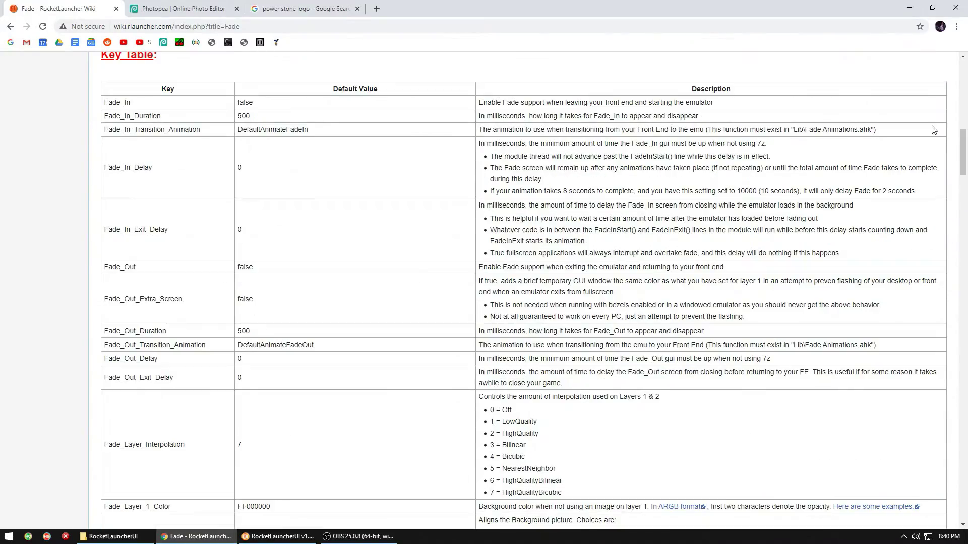
Return to RocketLauncherUI and read the information for the Layer 3 Static Image filename prefix, position and height and the Animated Image position settings
left_click(910, 7)
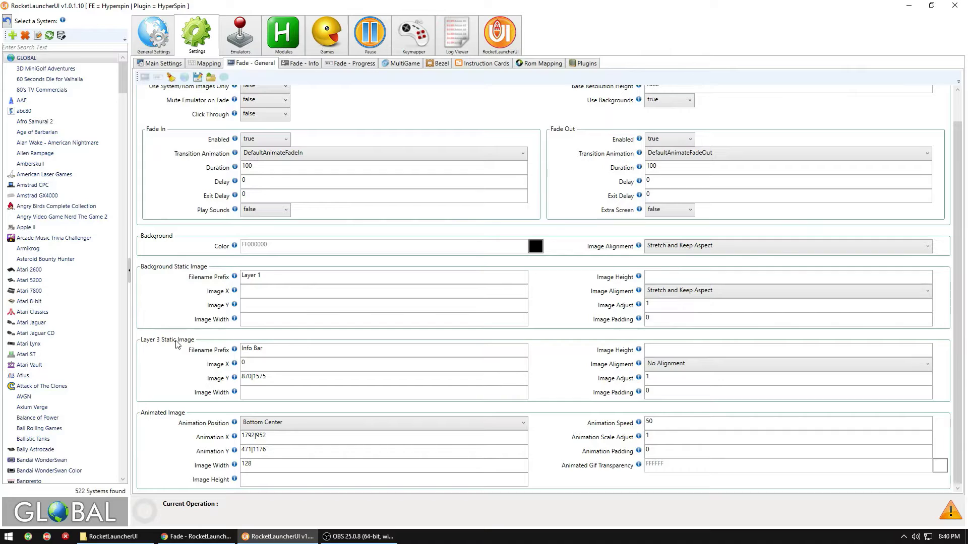
left_click(251, 350)
mouse_move(235, 364)
mouse_move(638, 352)
mouse_move(234, 453)
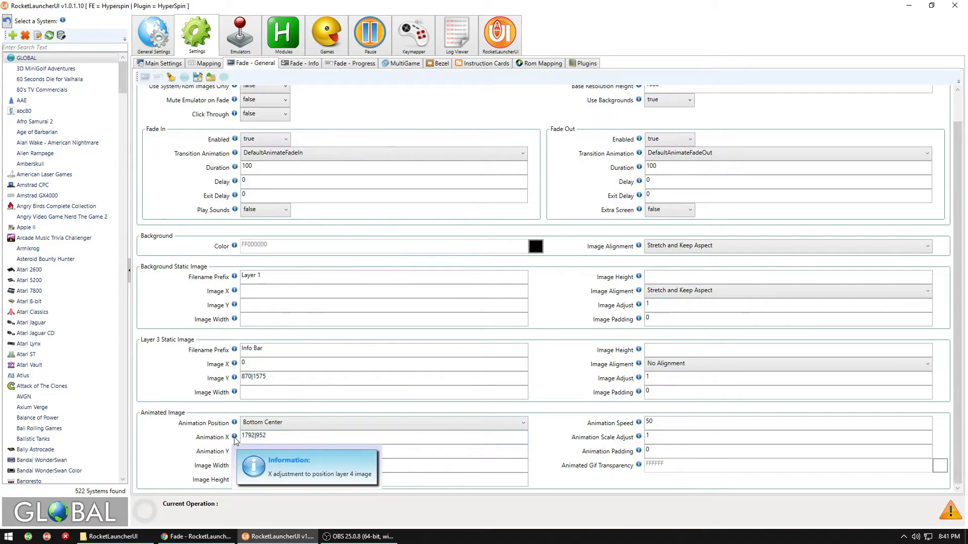
Open the _Default folder in MAME's Fade media and view Layer 1.png, Layer -1.png and the "Now Loading" image Layer 3 .png
mouse_move(125, 543)
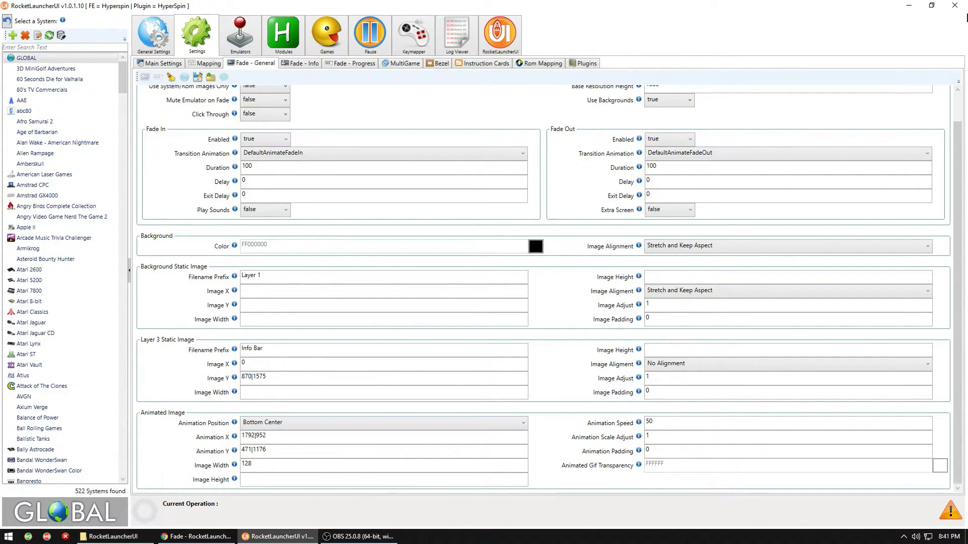
left_click(908, 5)
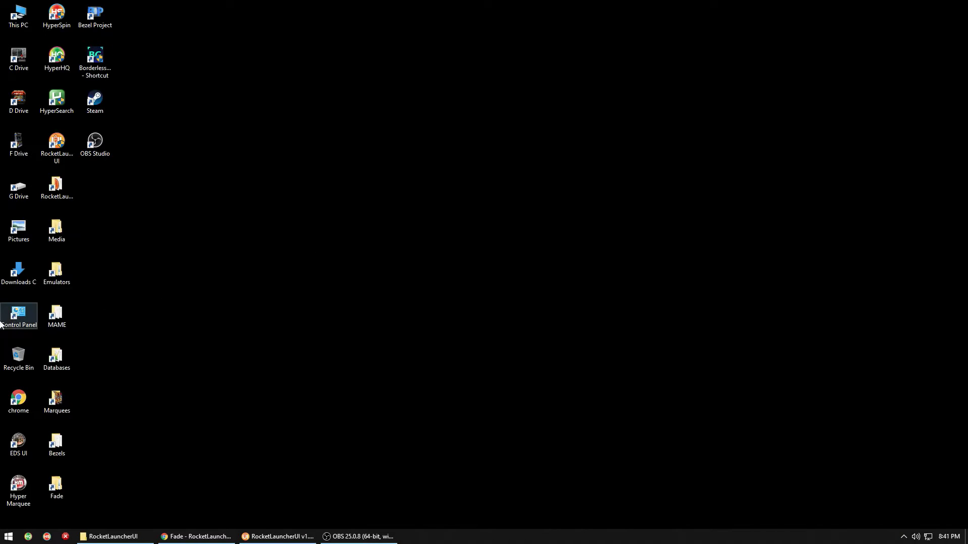
double_click(56, 485)
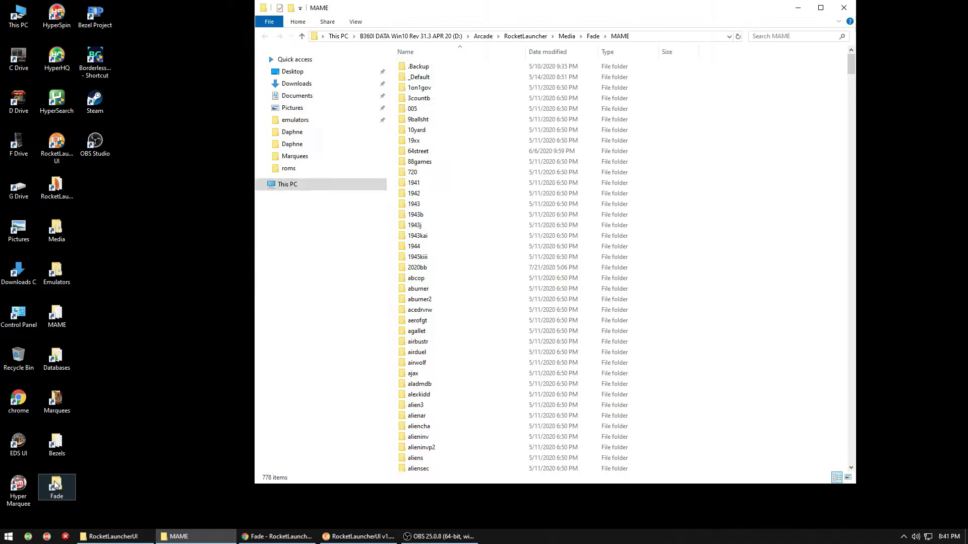
double_click(433, 78)
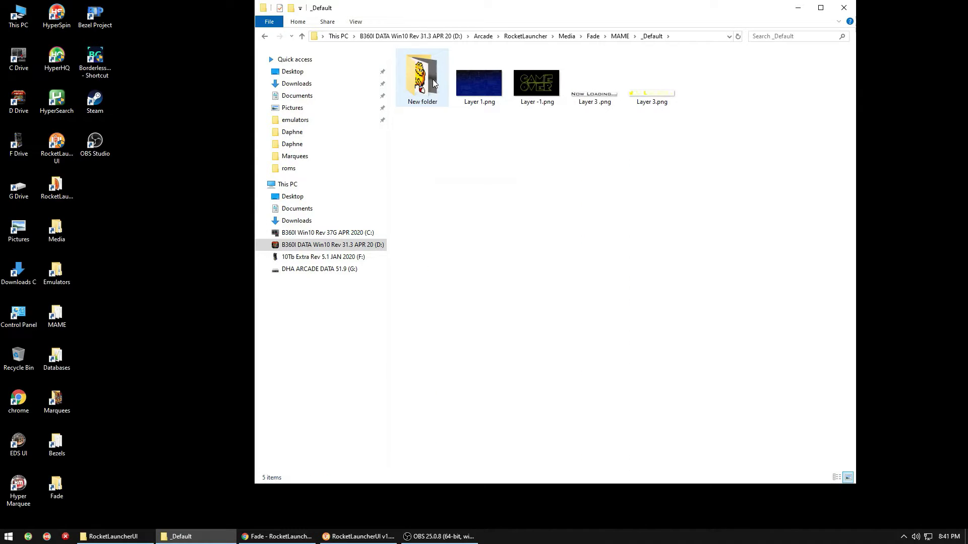
double_click(474, 83)
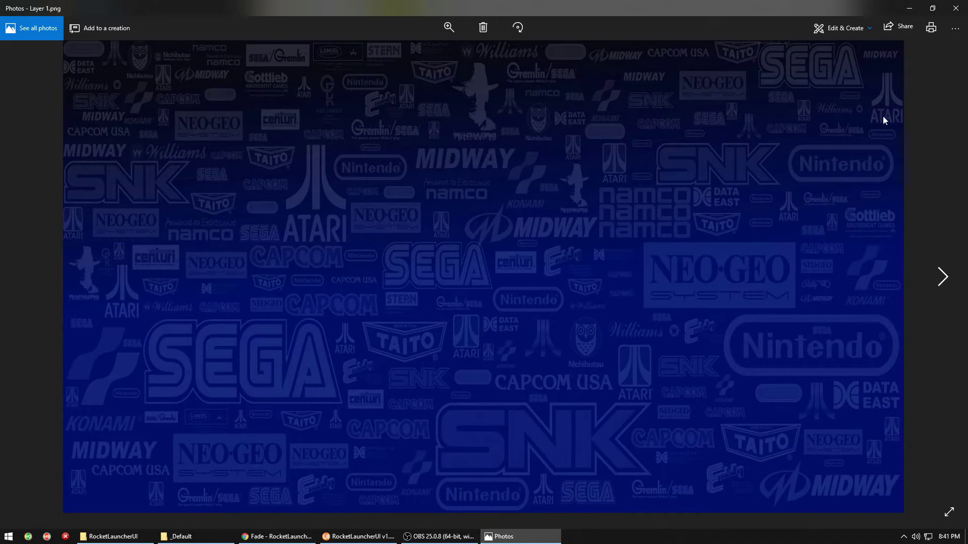
left_click(955, 8)
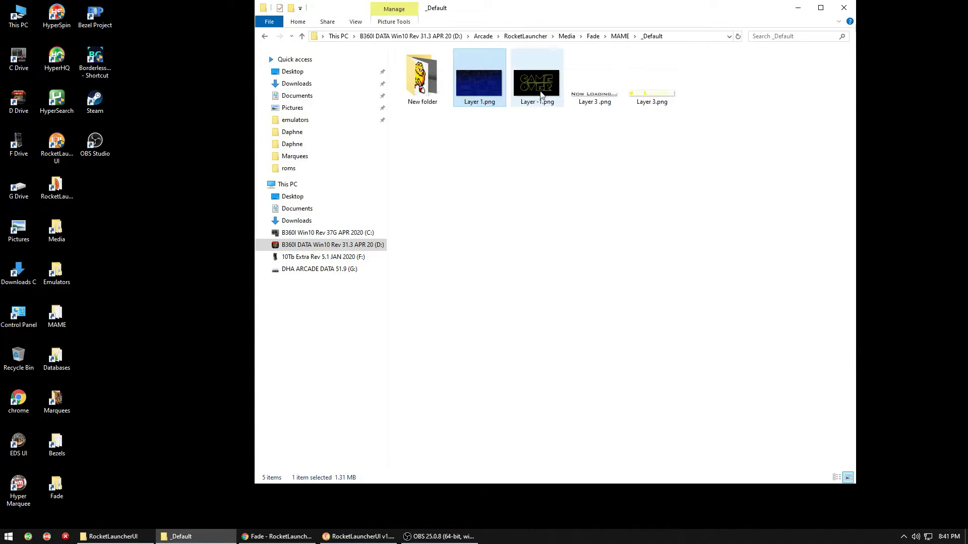
double_click(539, 91)
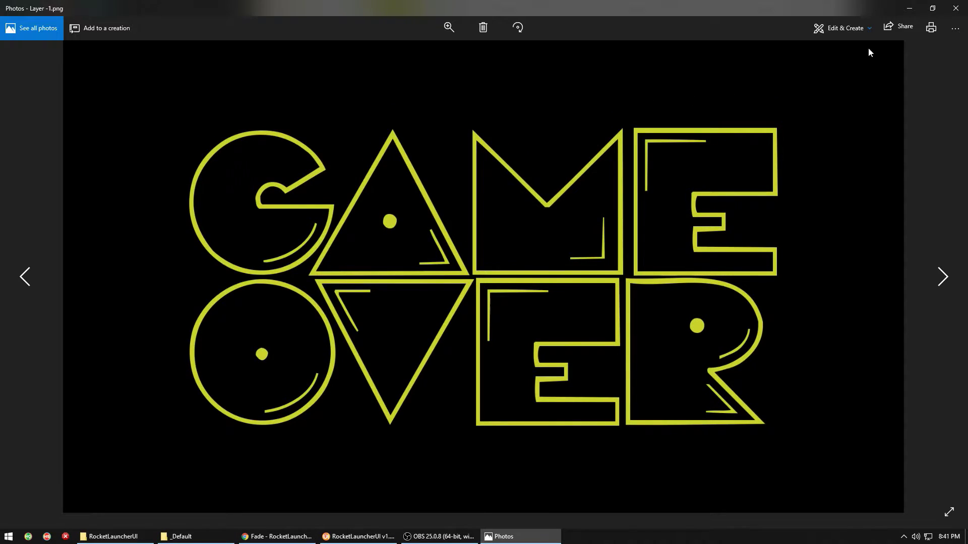
left_click(956, 8)
double_click(595, 86)
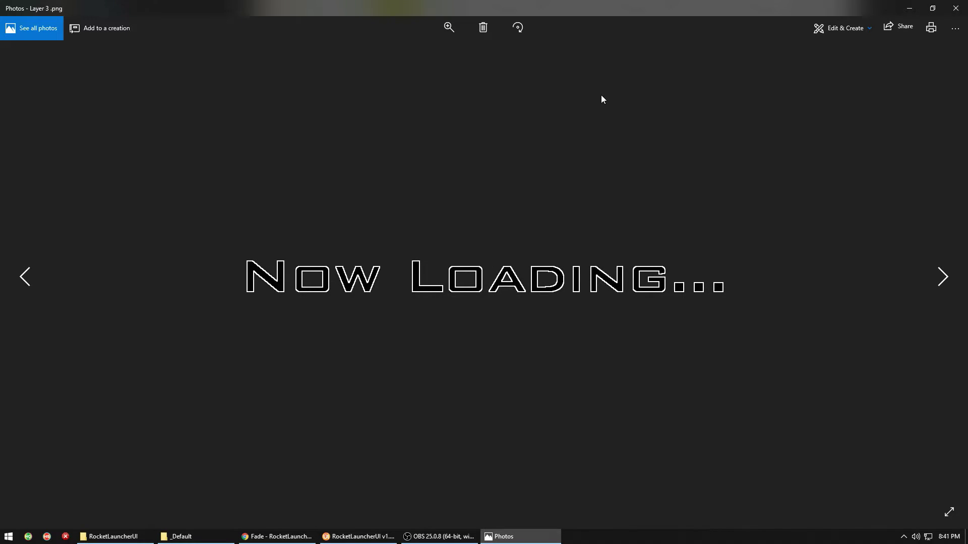
key("Left")
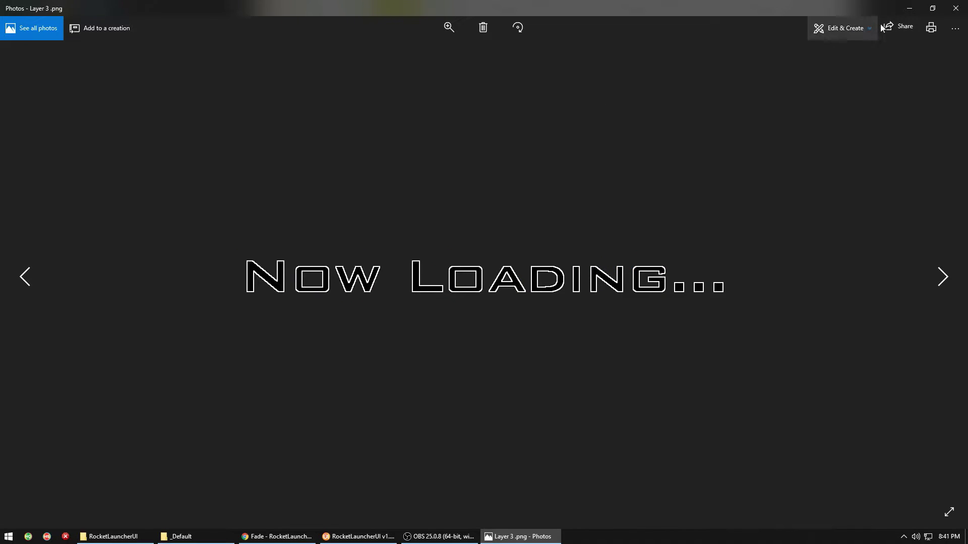
left_click(955, 8)
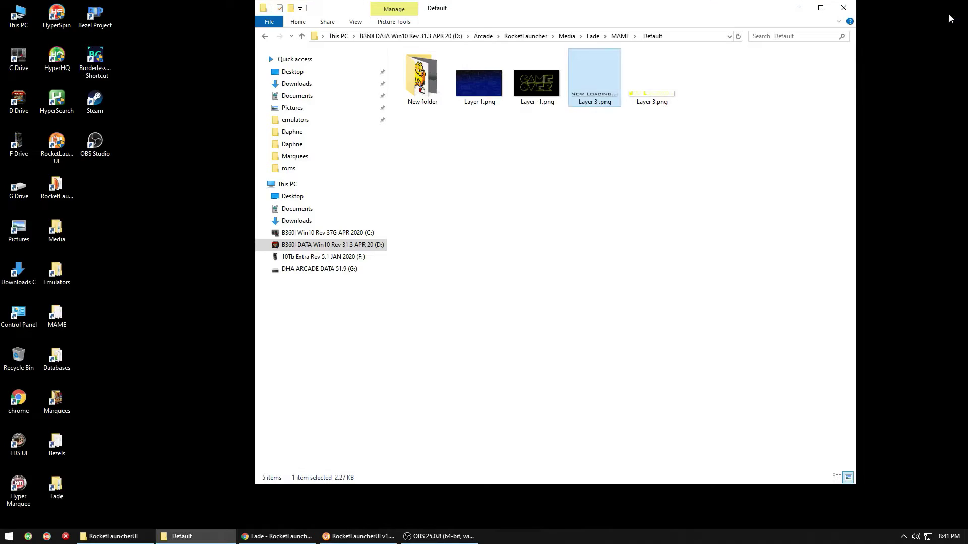
Open New folder inside _Default, select Layer 4 (1).png through Layer 4 (8).png to point out the animation frames, and return to _Default
double_click(421, 79)
left_click_drag(488, 129, 800, 108)
left_click(659, 156)
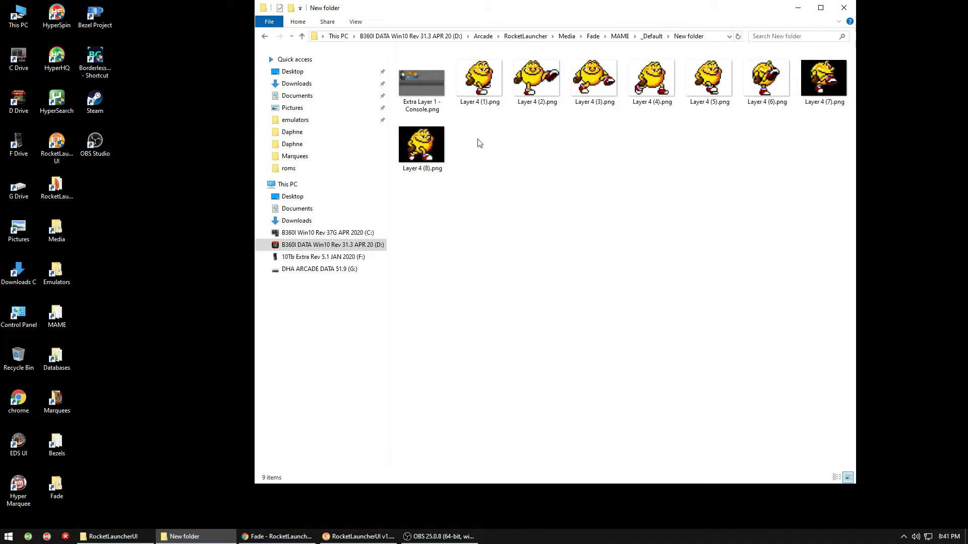
left_click_drag(483, 115, 847, 89)
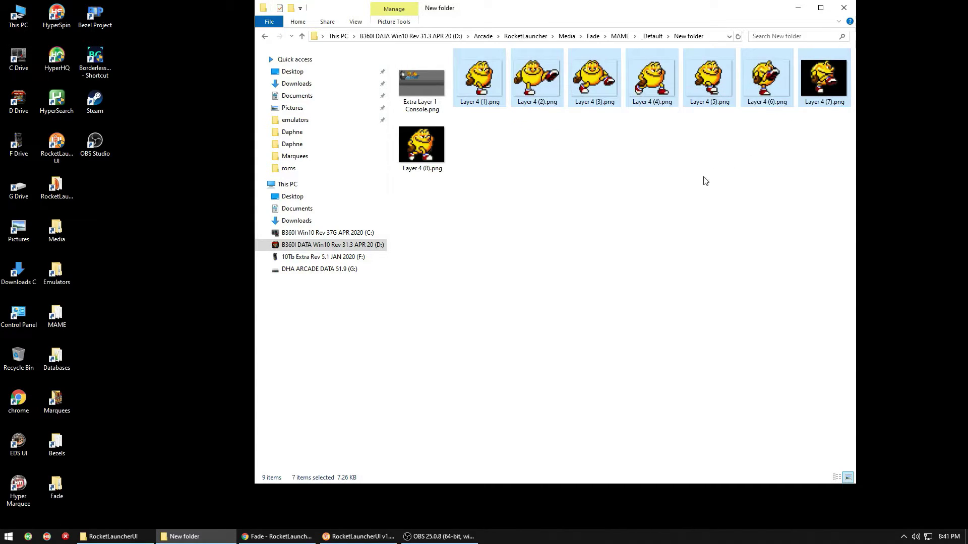
left_click(419, 154, "ctrl")
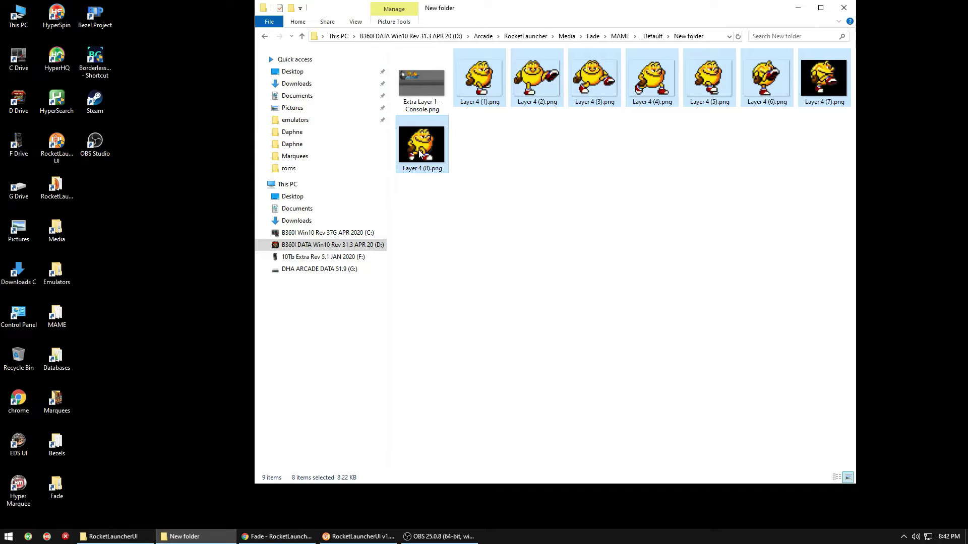
left_click(652, 36)
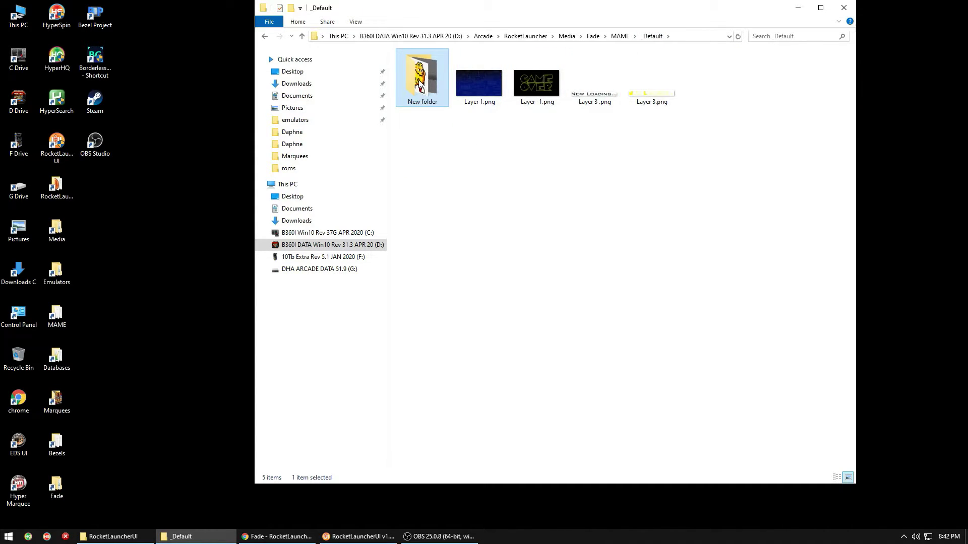
left_click(471, 167)
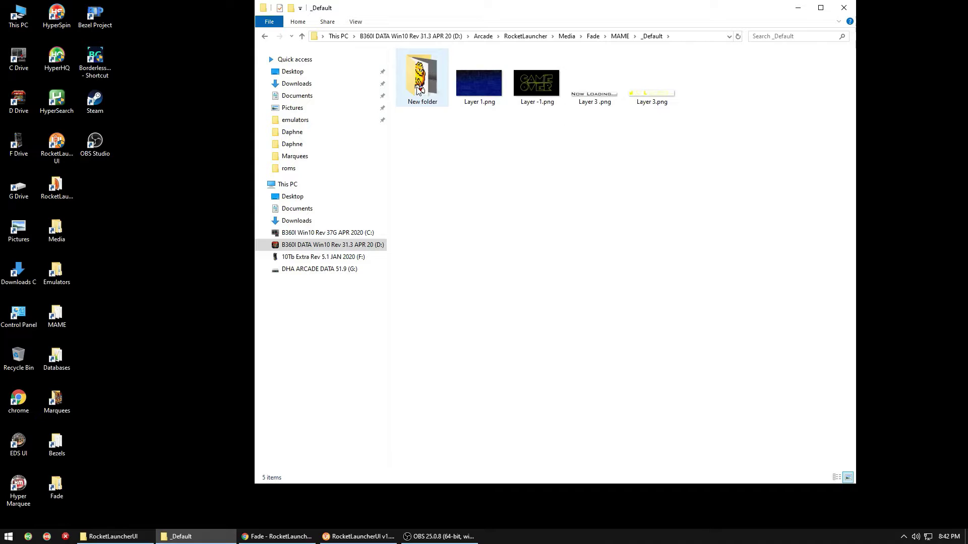
mouse_move(417, 90)
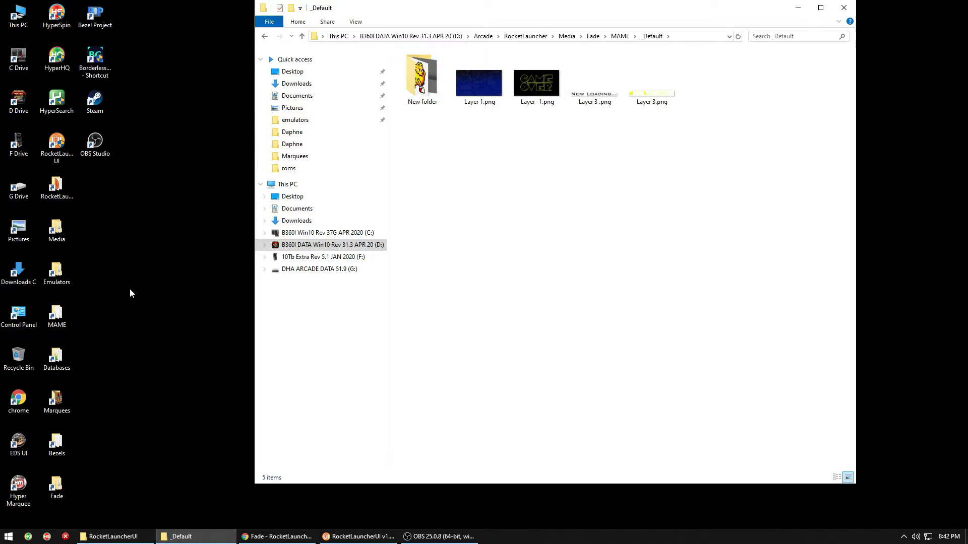
Open MAME's Bezels media folder, examine the spare bezel files in 64street's New folder, and return to the MAME folder
double_click(52, 442)
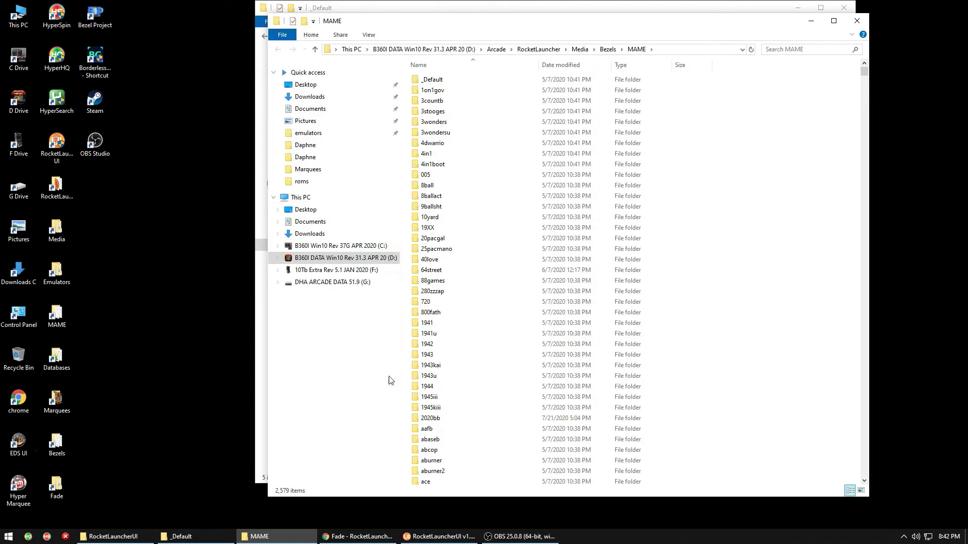
double_click(431, 272)
double_click(438, 104)
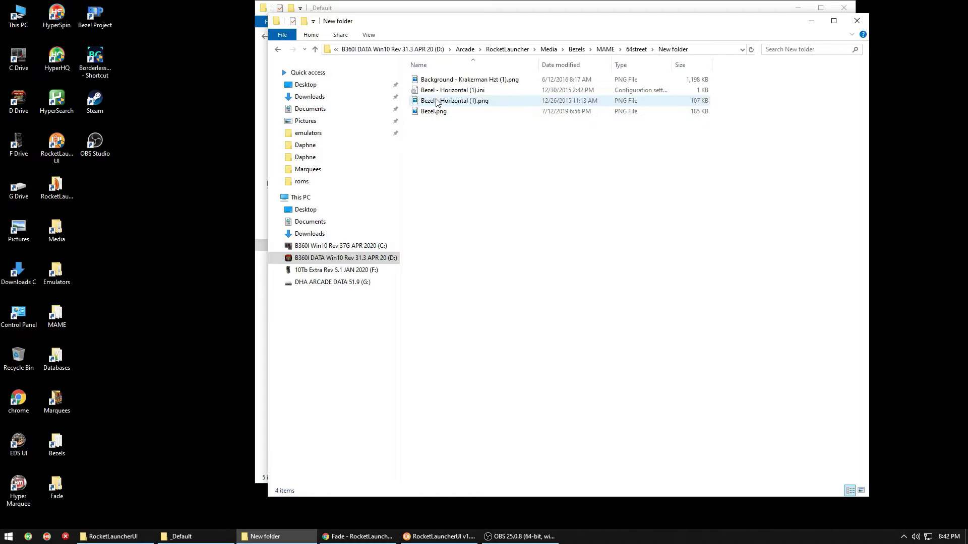
mouse_move(438, 134)
left_mouse_down()
mouse_move(450, 70)
mouse_move(437, 132)
left_mouse_up()
left_click(605, 49)
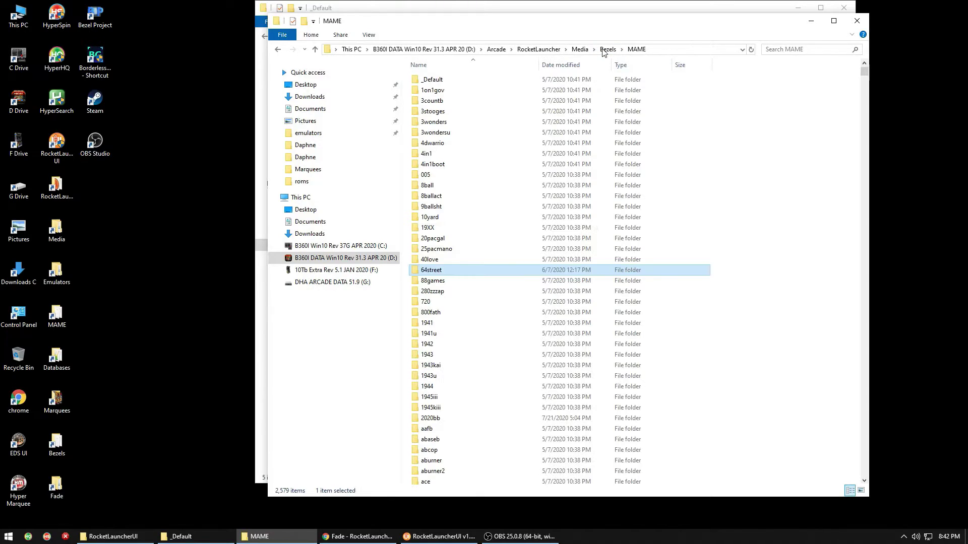
Find the mk folder among the MAME bezels, select all the files in its New folder to examine them, and return to mk
type("m")
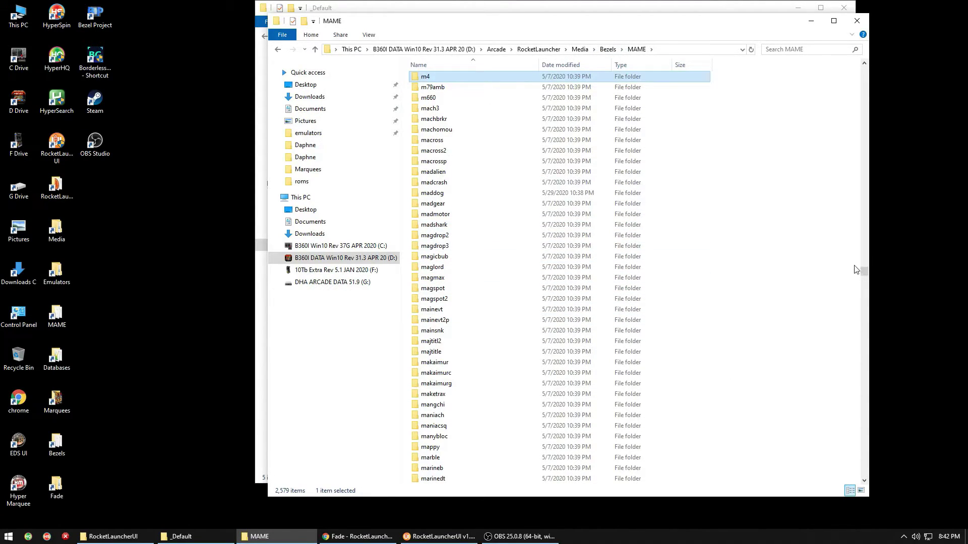
left_click_drag(864, 273, 864, 286)
double_click(434, 195)
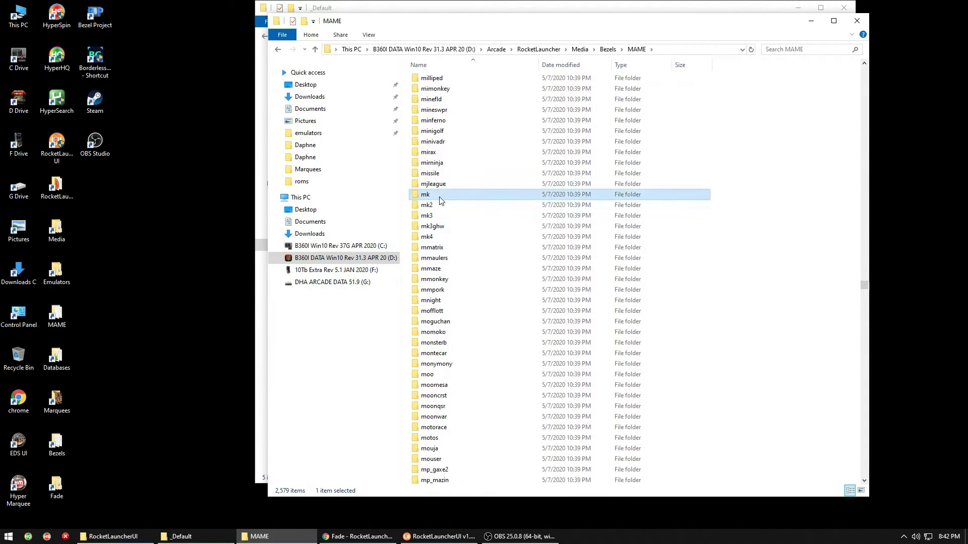
double_click(431, 79)
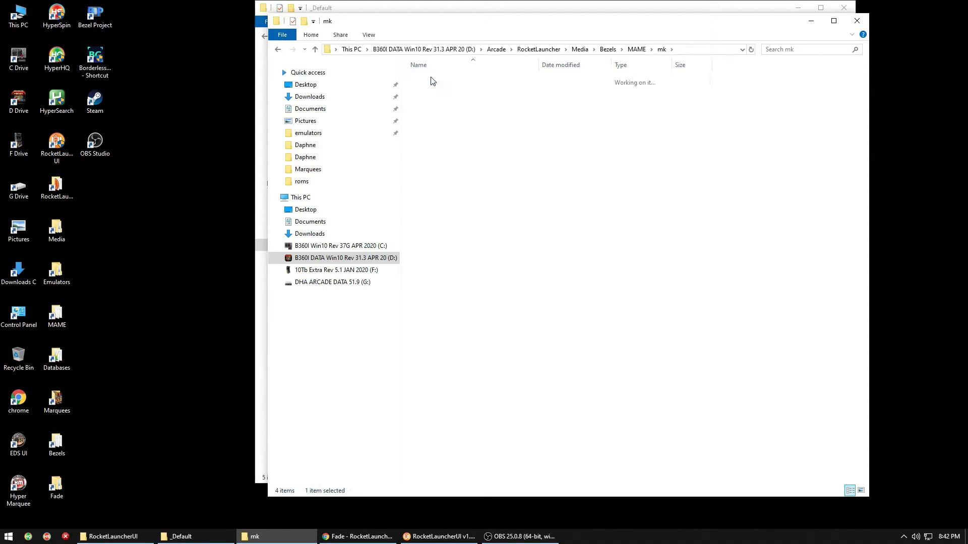
left_click_drag(486, 416, 460, 66)
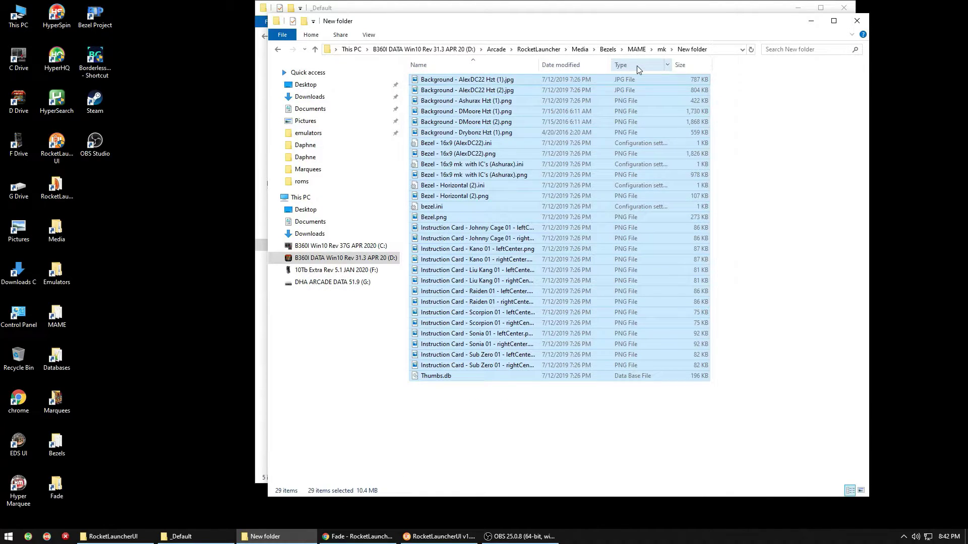
left_click(661, 49)
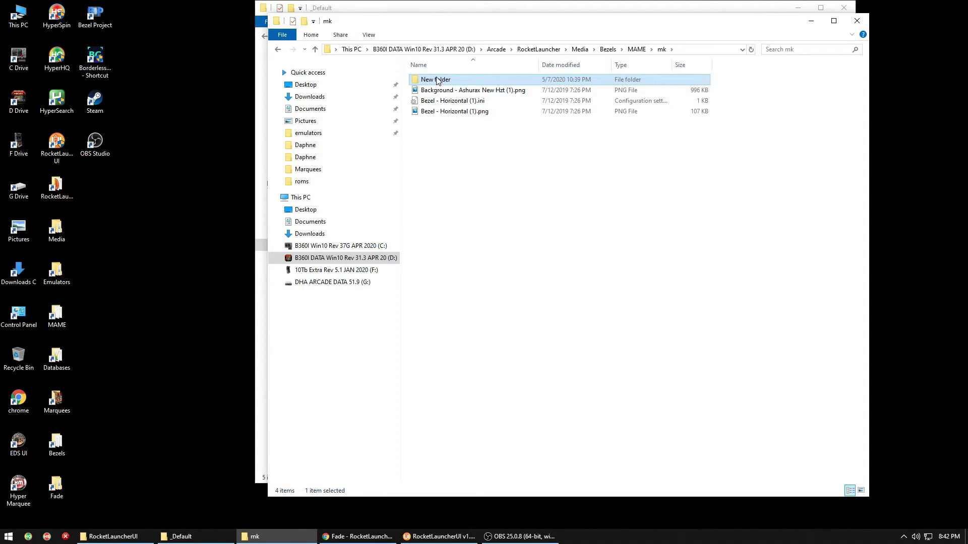
View Bezel - Horizontal (1).png and the Mortal Kombat background PNG in the mk folder, closing each image and clearing the file selection
double_click(438, 113)
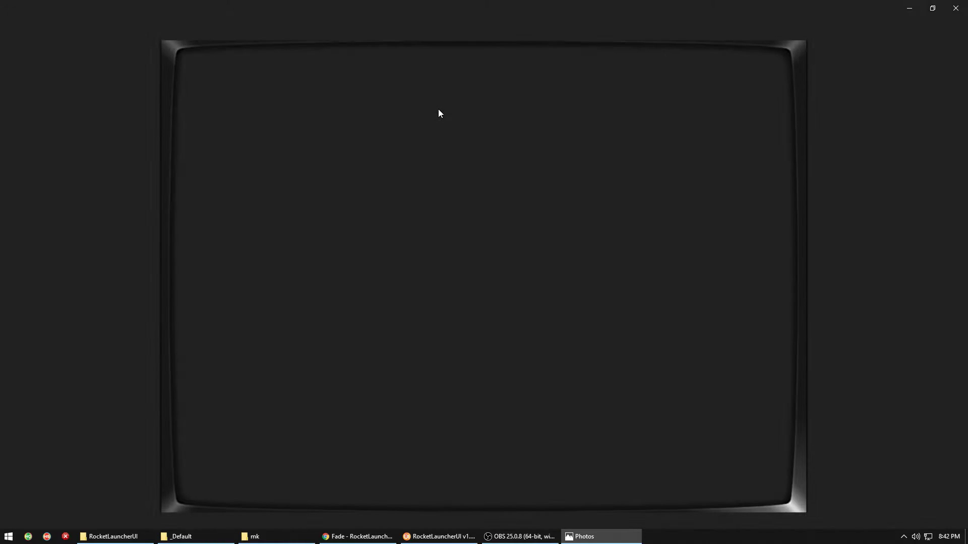
left_click(955, 8)
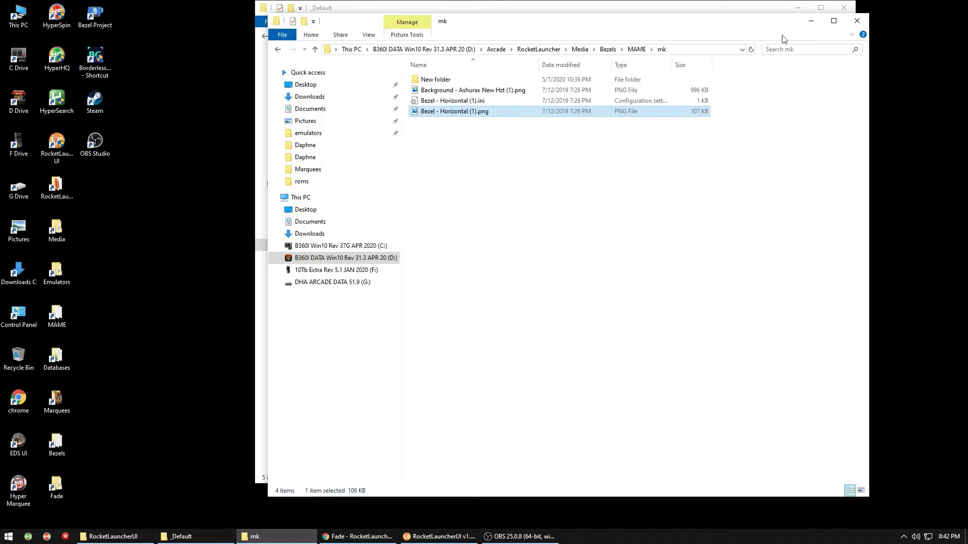
double_click(511, 91)
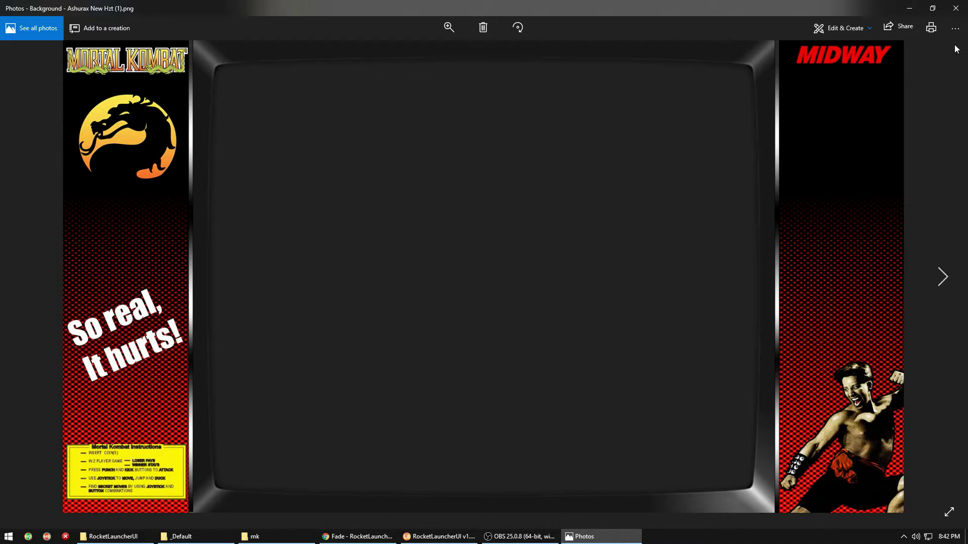
left_click(955, 8)
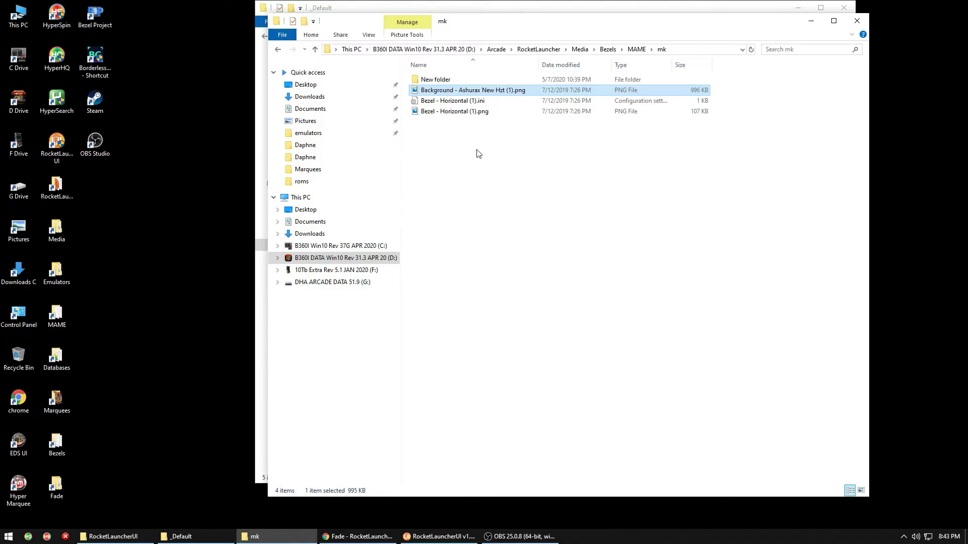
mouse_move(443, 130)
left_mouse_down()
mouse_move(444, 87)
mouse_move(438, 133)
left_mouse_up()
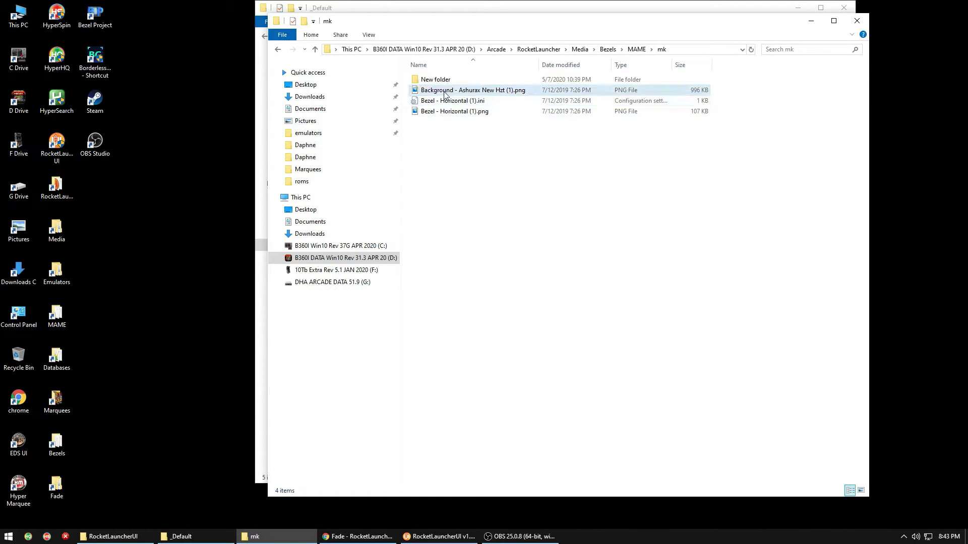
Compare the mk folder's background PNG with Bezel - Horizontal (1).png by viewing each again, and leave the background file selected
left_click(425, 93)
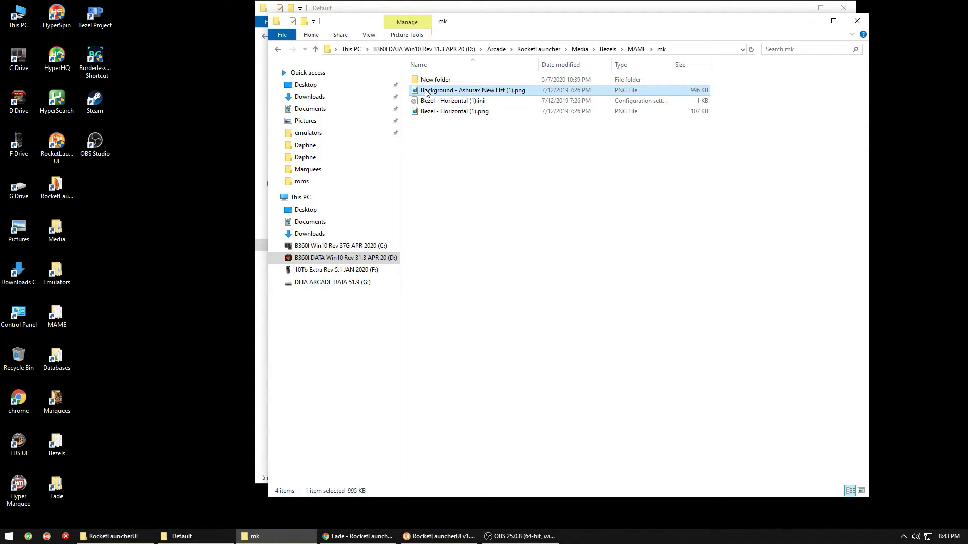
double_click(459, 91)
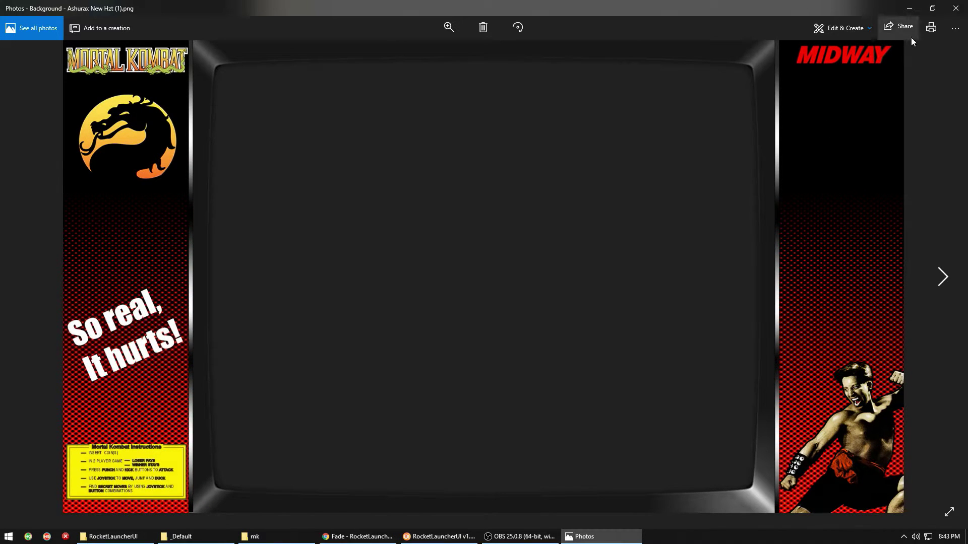
left_click(955, 8)
double_click(449, 112)
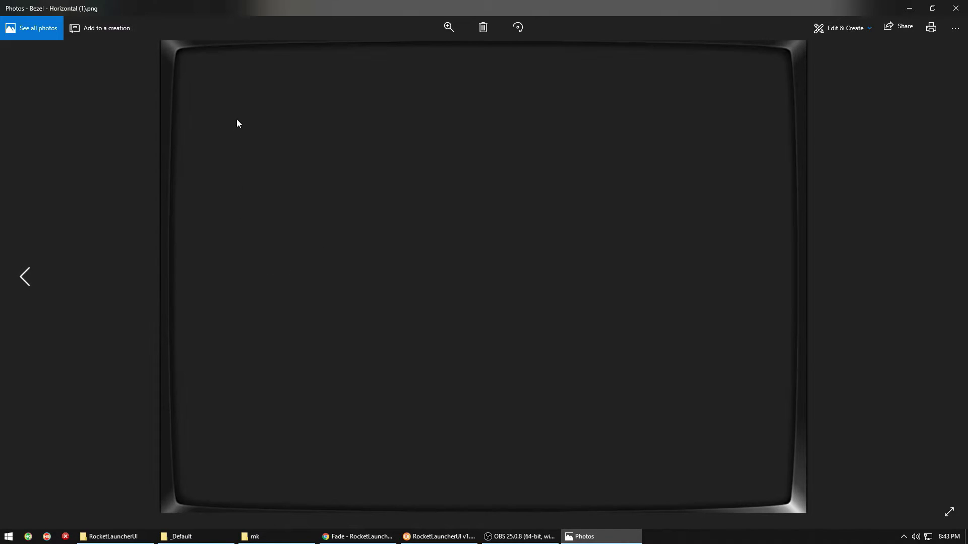
left_click(955, 8)
left_click(459, 91)
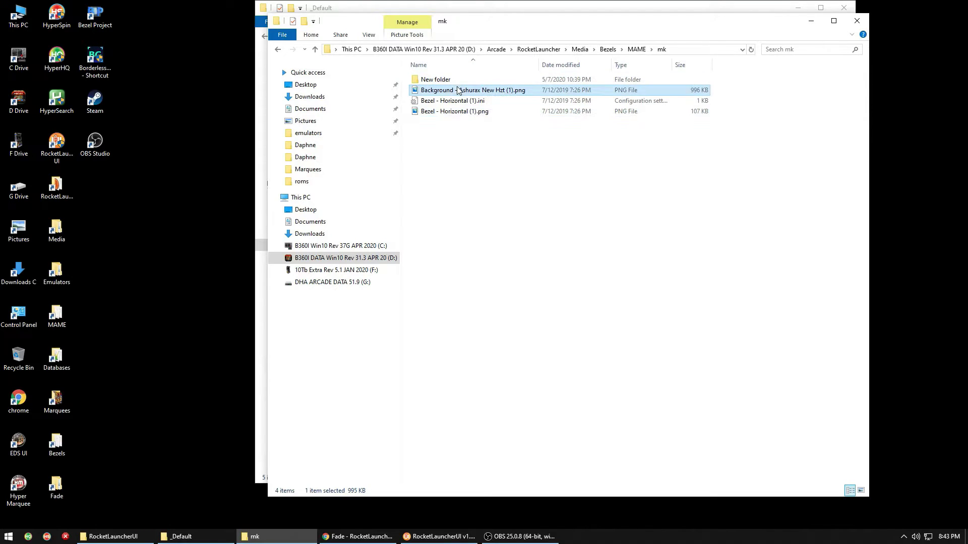
Close the mk bezel folder and paste the eight Layer 4 character images into MAME's _Default fade folder
left_click(436, 112)
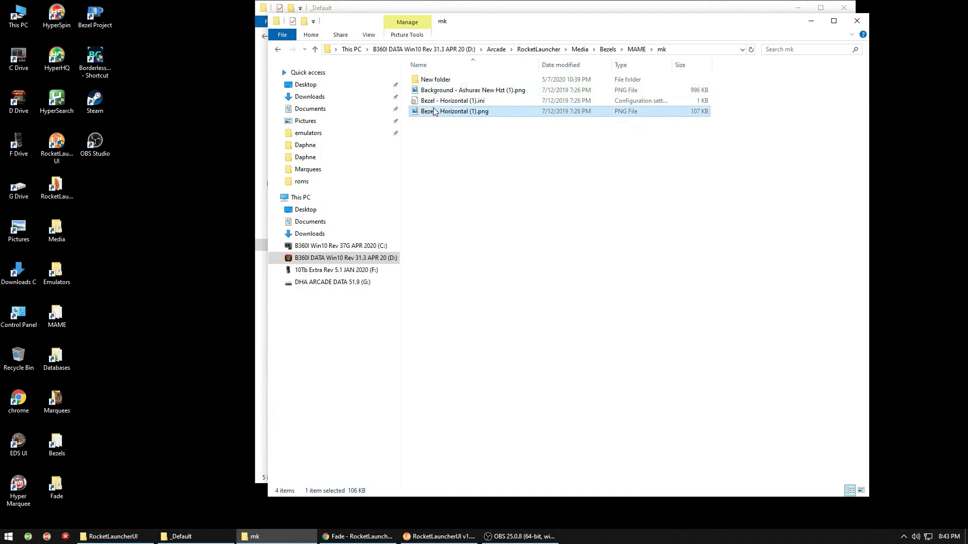
left_click(432, 134)
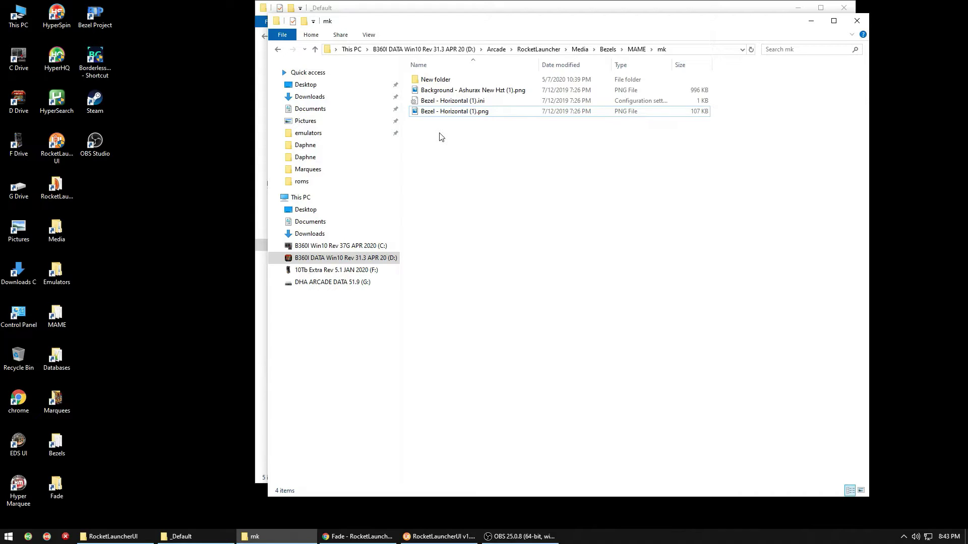
left_click(856, 21)
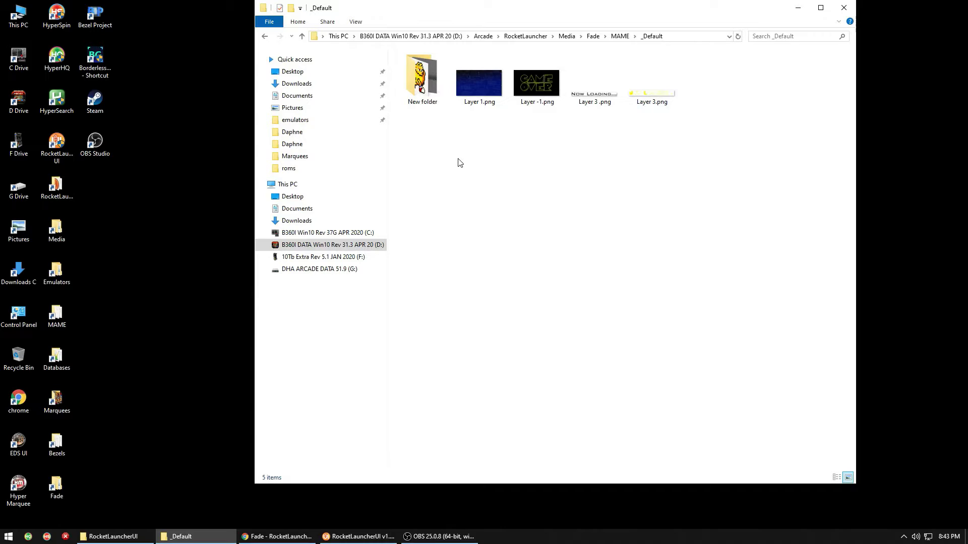
key("ctrl+v")
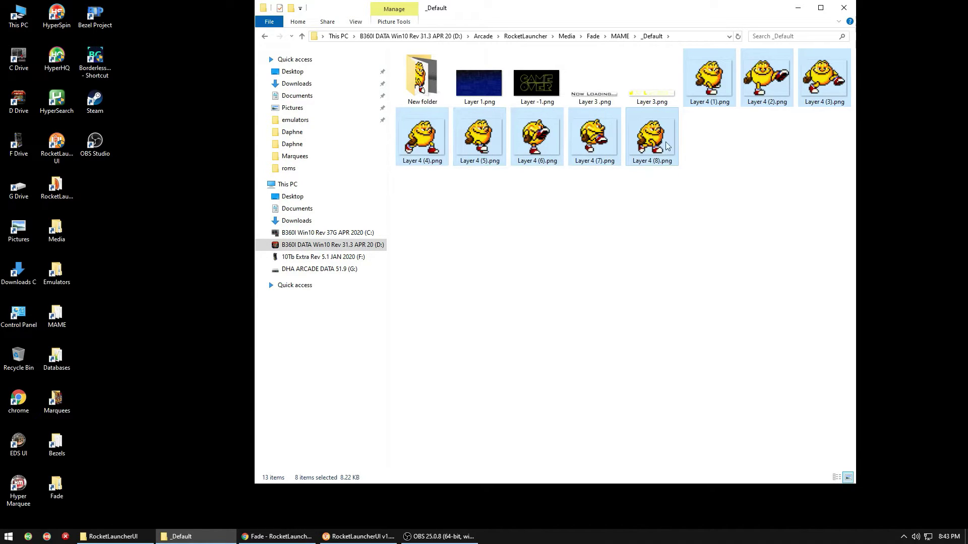
left_click(734, 136)
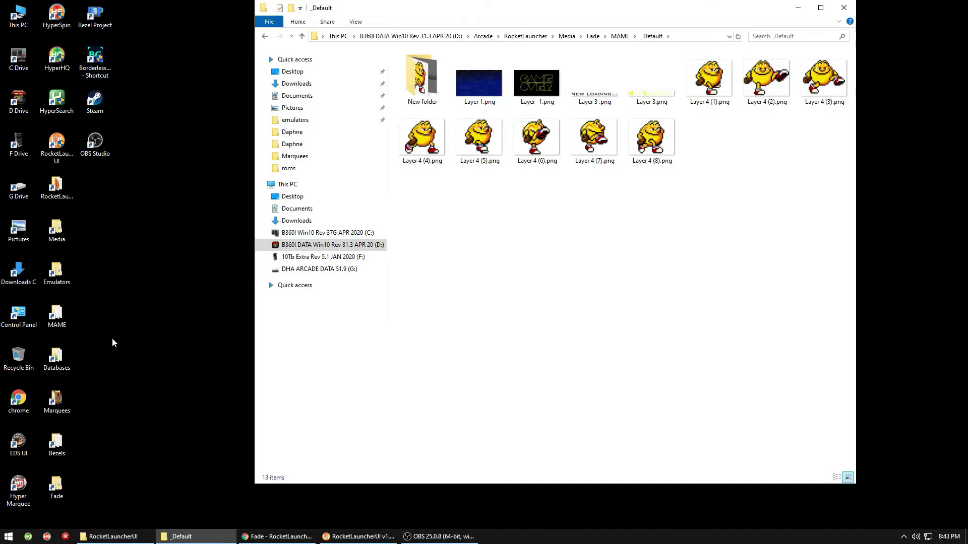
Switch to HyperSpin, launch ThunderJaws to test the fade screens, and exit both the game and HyperSpin
left_click(56, 15)
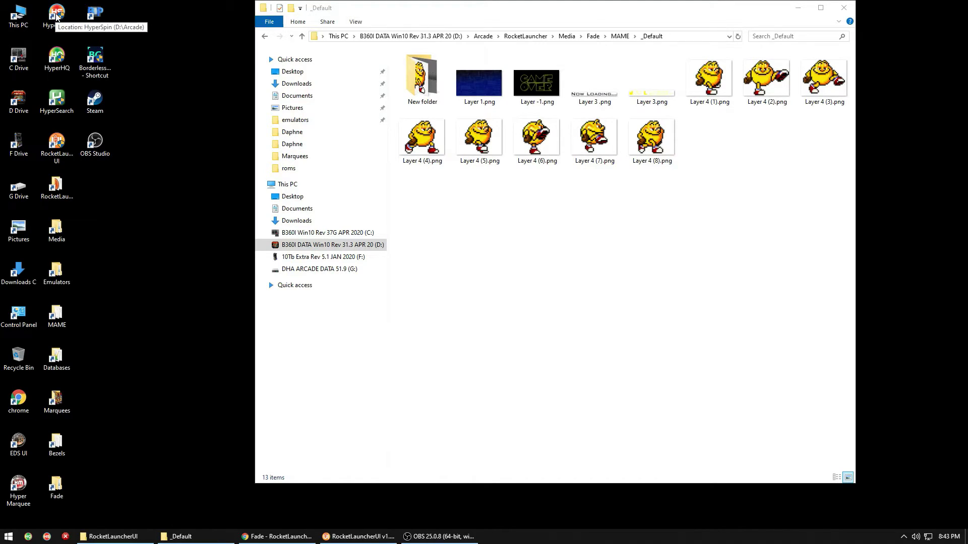
double_click(56, 15)
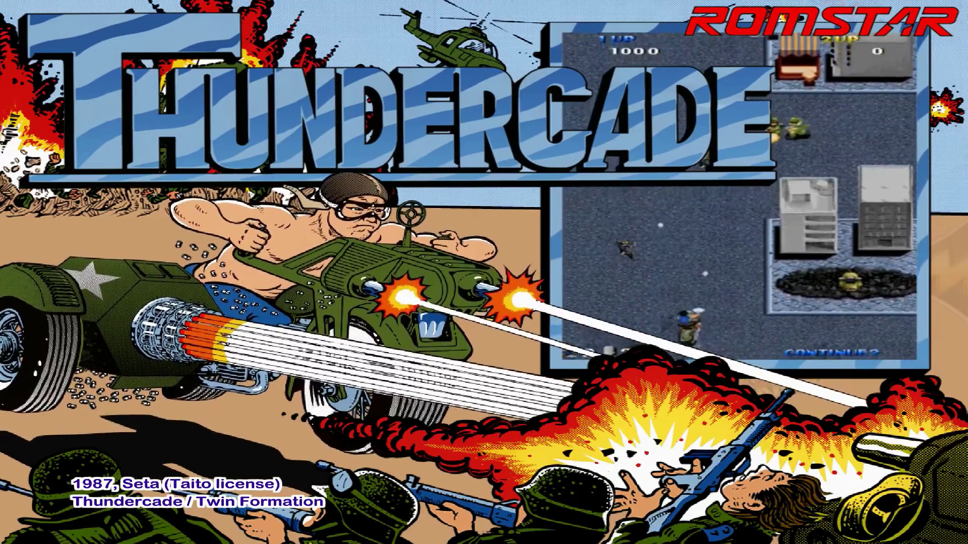
key("Down")
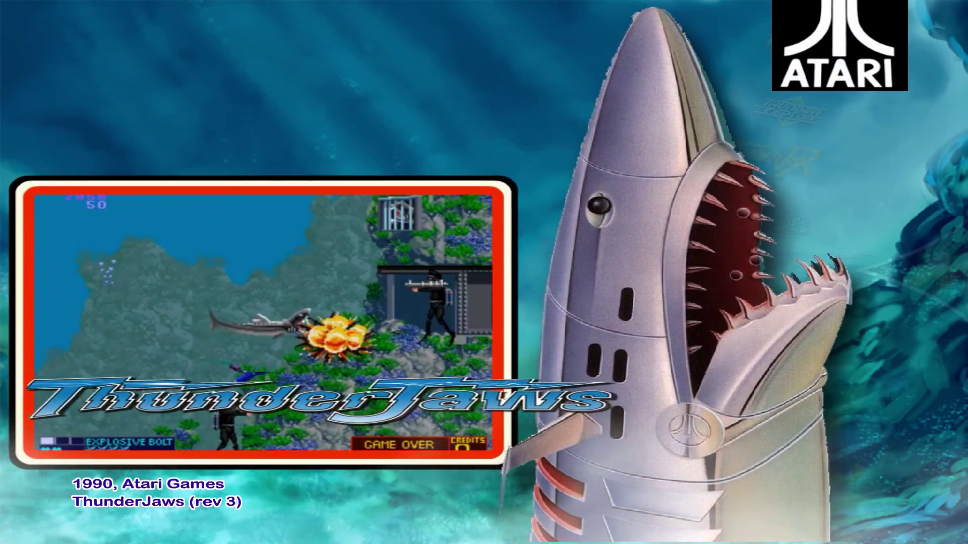
key("Return")
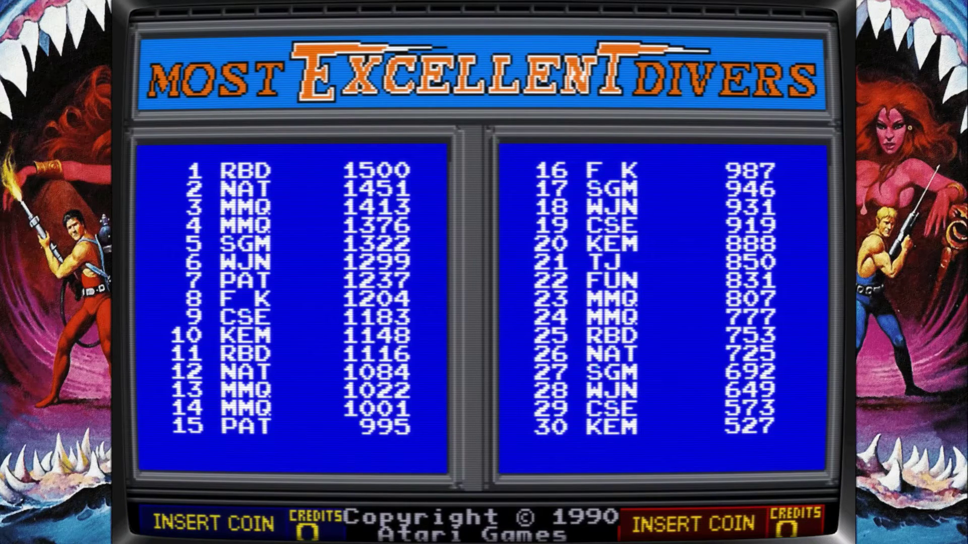
key("Escape")
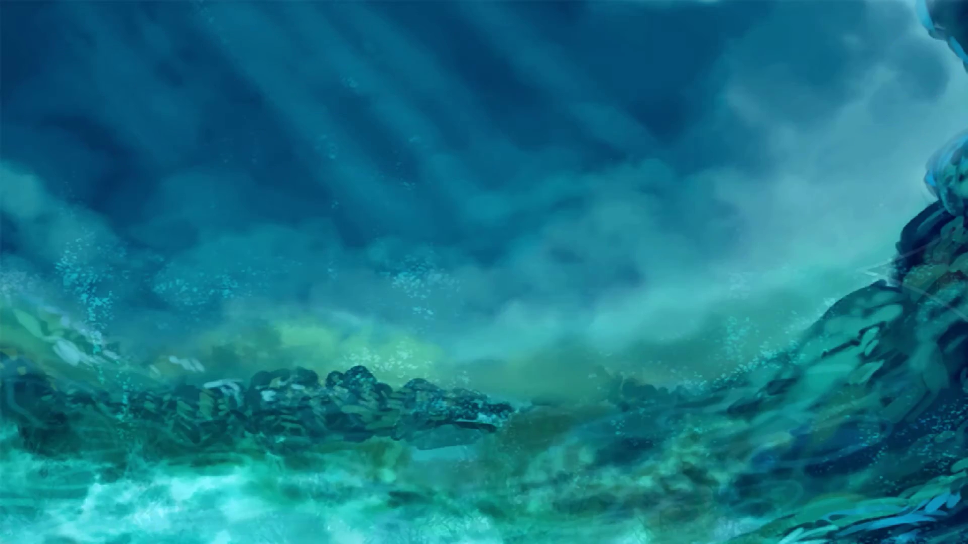
key("Escape")
key("Escape")
key("Return")
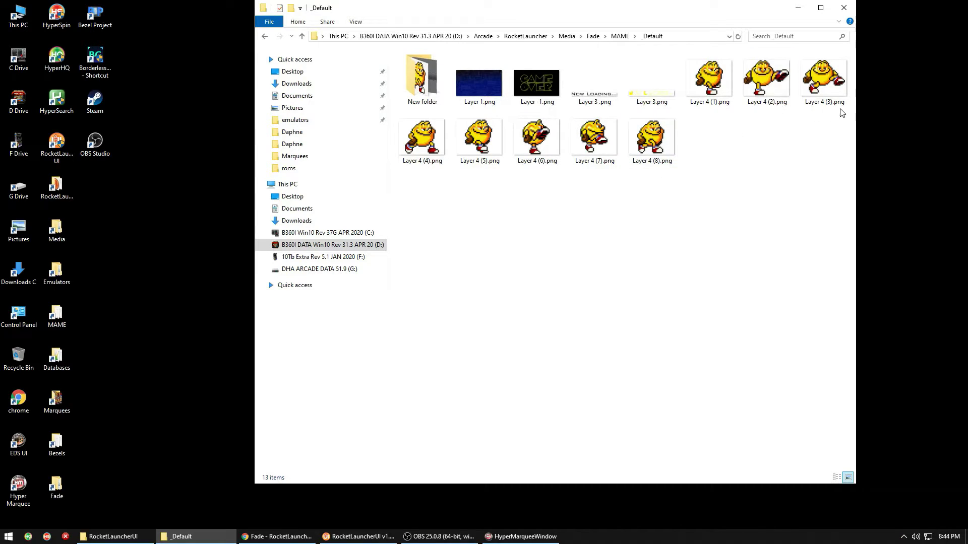
Permanently delete Layer 4 (1).png through Layer 4 (8).png from MAME's _Default fade folder
left_click_drag(418, 195, 664, 140)
left_click(693, 222)
left_click_drag(667, 198, 409, 111)
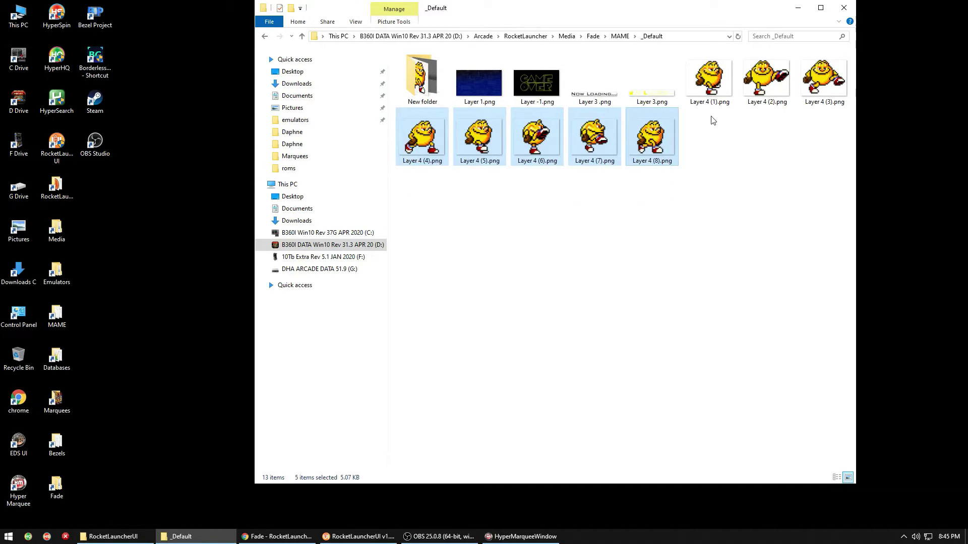
left_click_drag(710, 121, 852, 50)
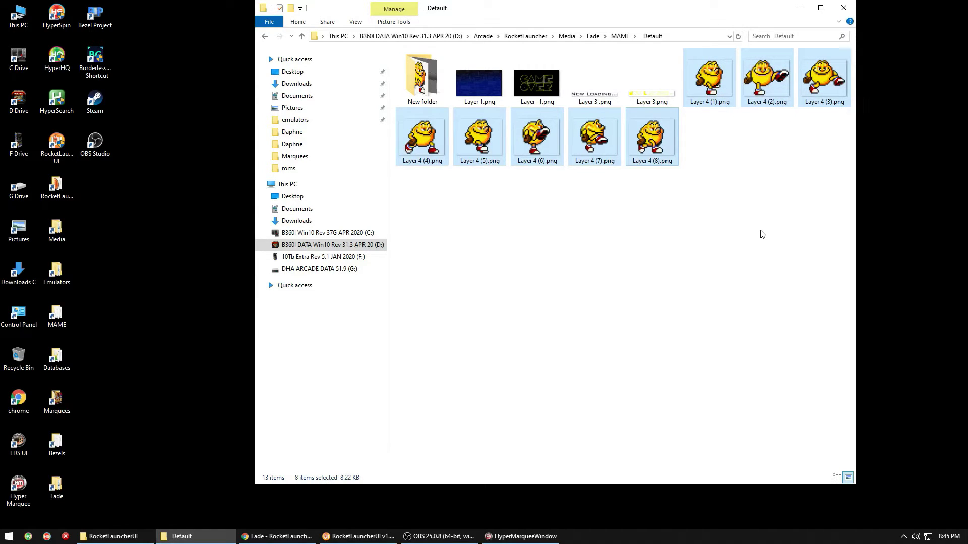
key("Delete")
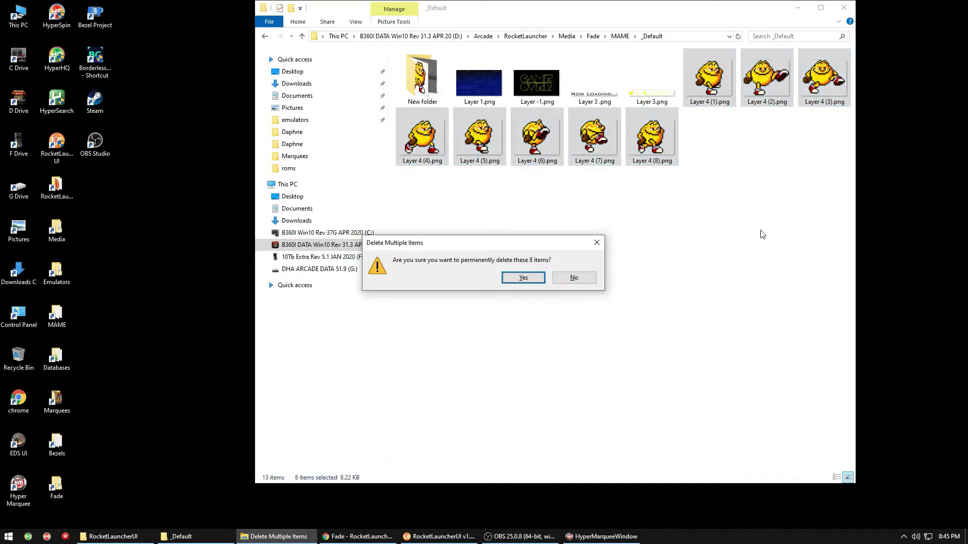
key("Return")
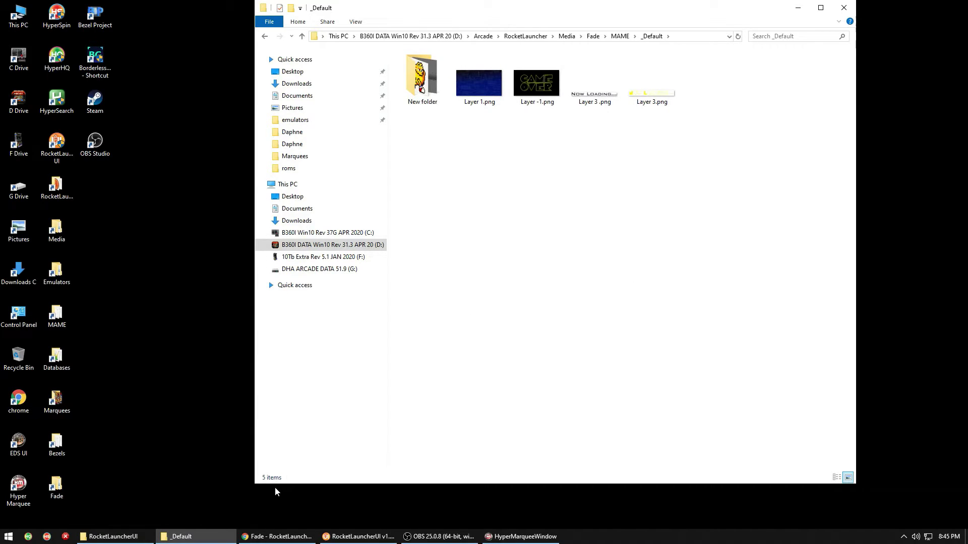
Switch to RocketLauncherUI and compare the global animated image fade settings with those of Sega Genesis
left_click(210, 538)
left_click(210, 540)
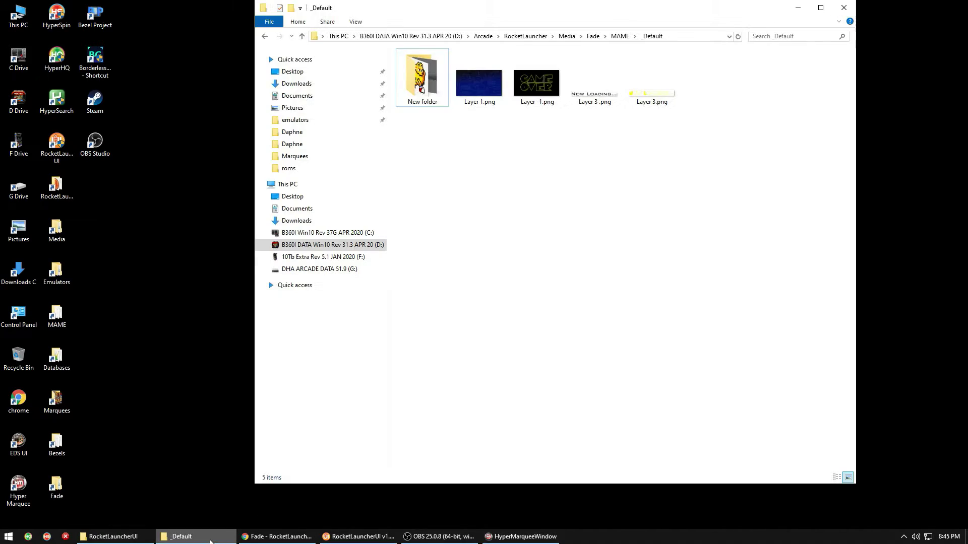
left_click(351, 538)
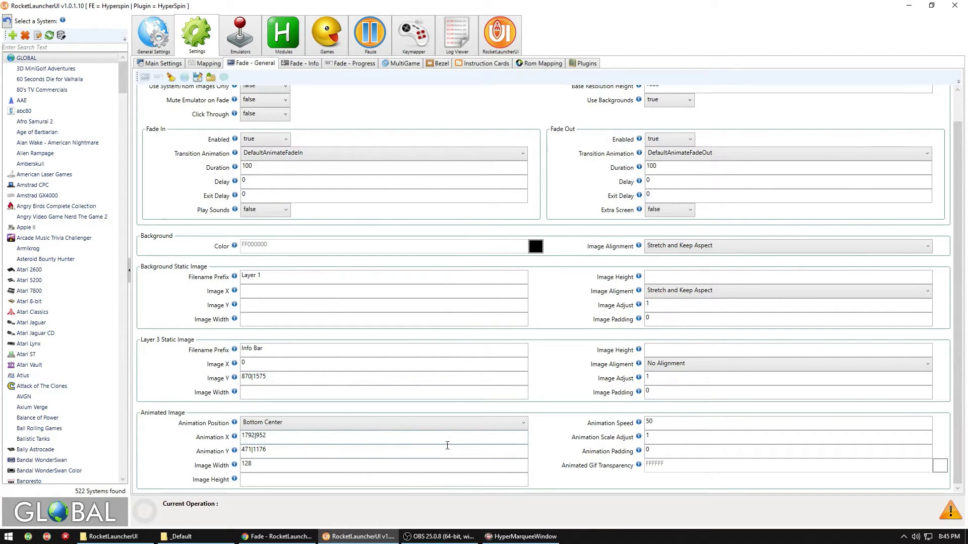
mouse_move(639, 439)
mouse_move(236, 470)
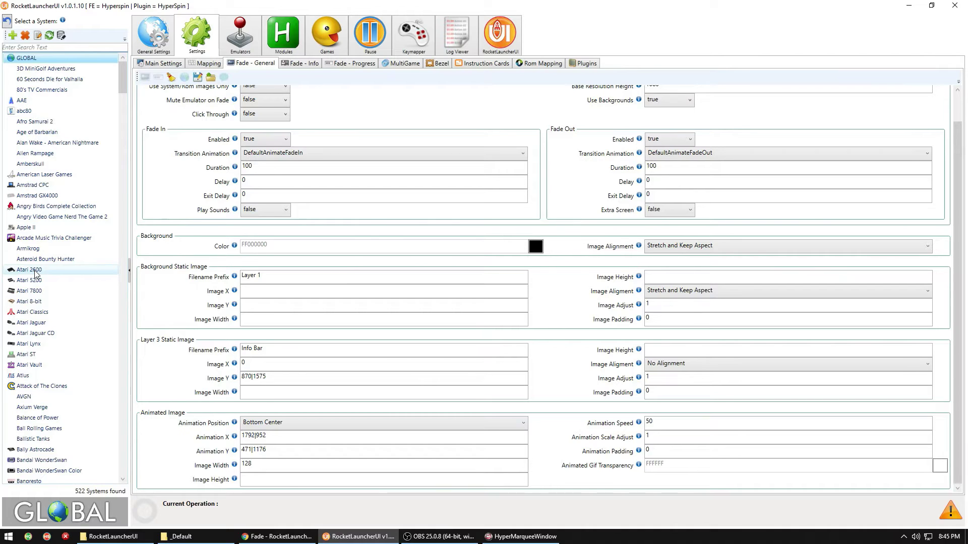
left_click_drag(122, 81, 115, 373)
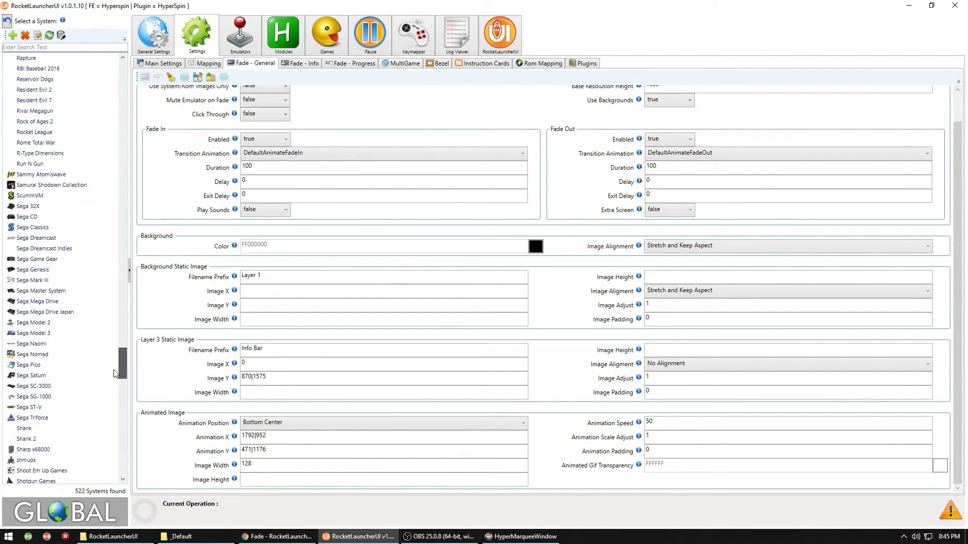
left_click(39, 270)
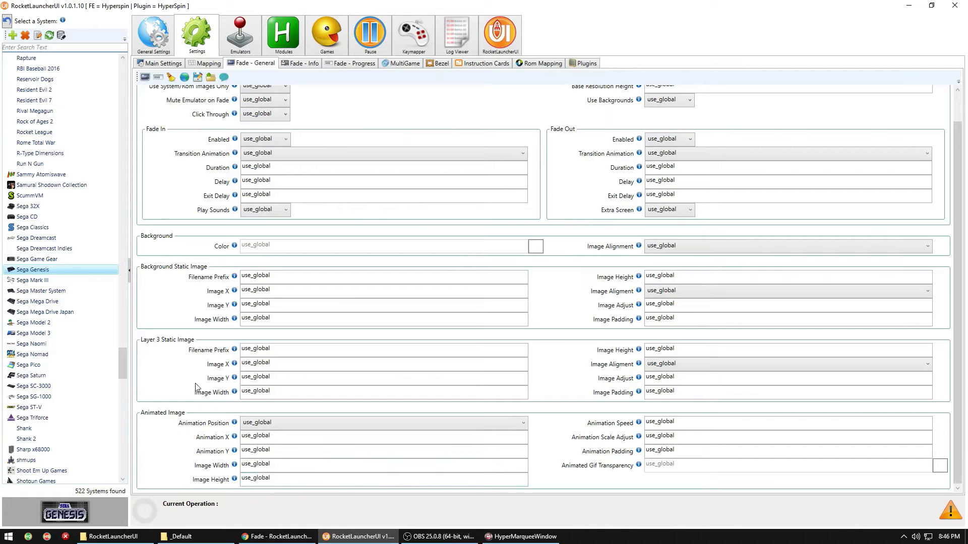
Examine MAME's animated image fade settings, including the animation position choices and the help for the position, scale and padding options
left_click_drag(122, 361, 126, 242)
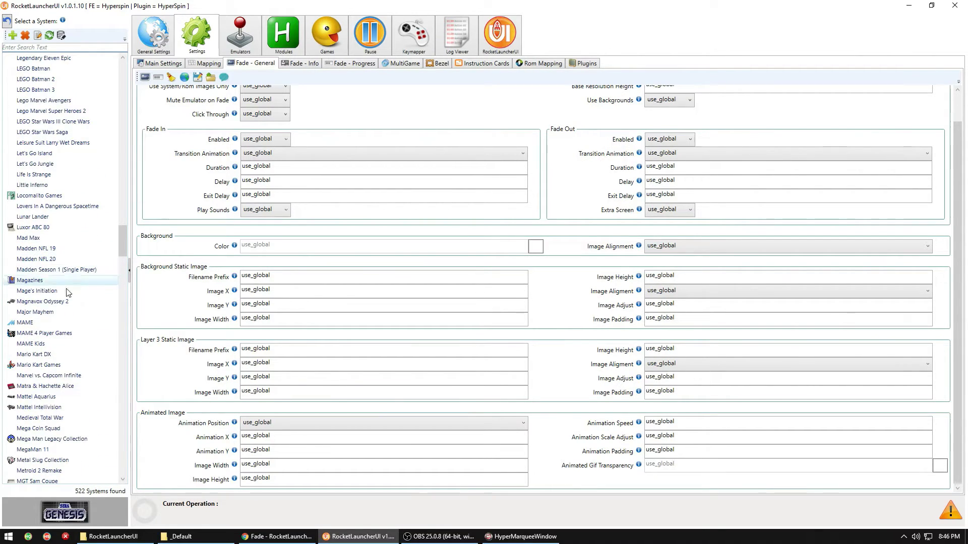
left_click(42, 322)
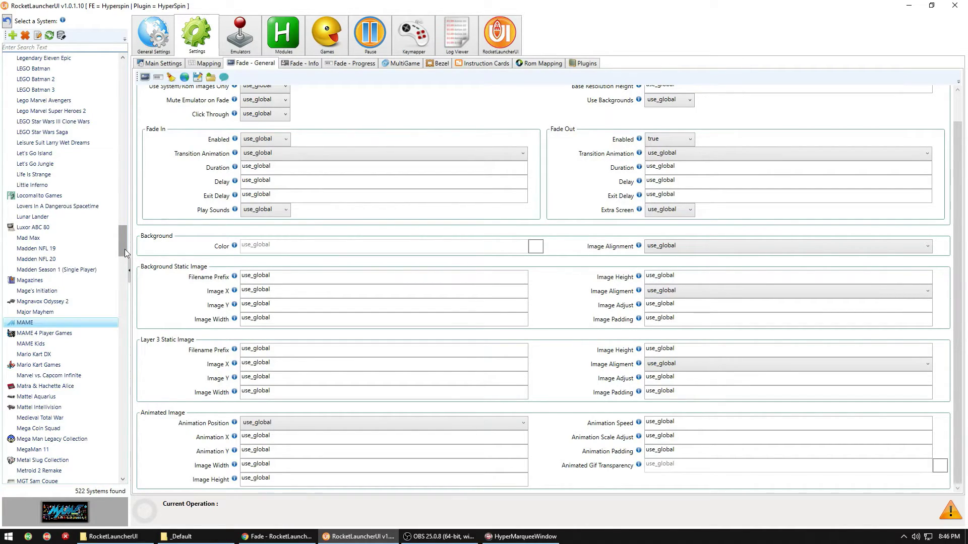
mouse_move(236, 466)
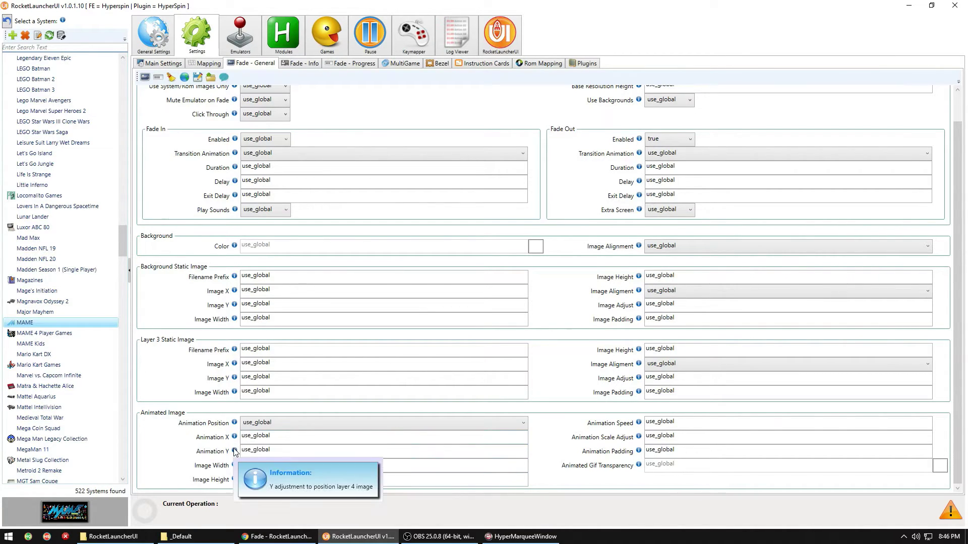
mouse_move(235, 423)
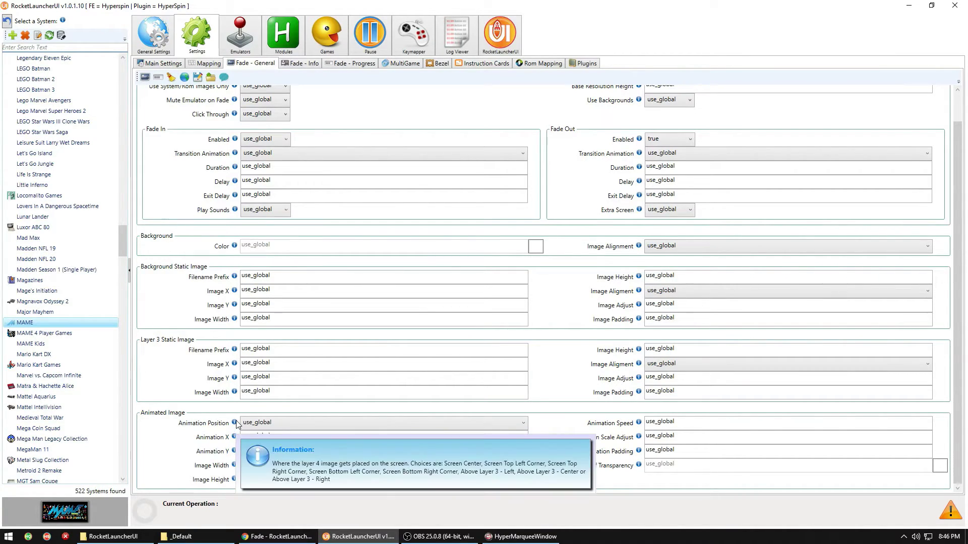
left_click(279, 426)
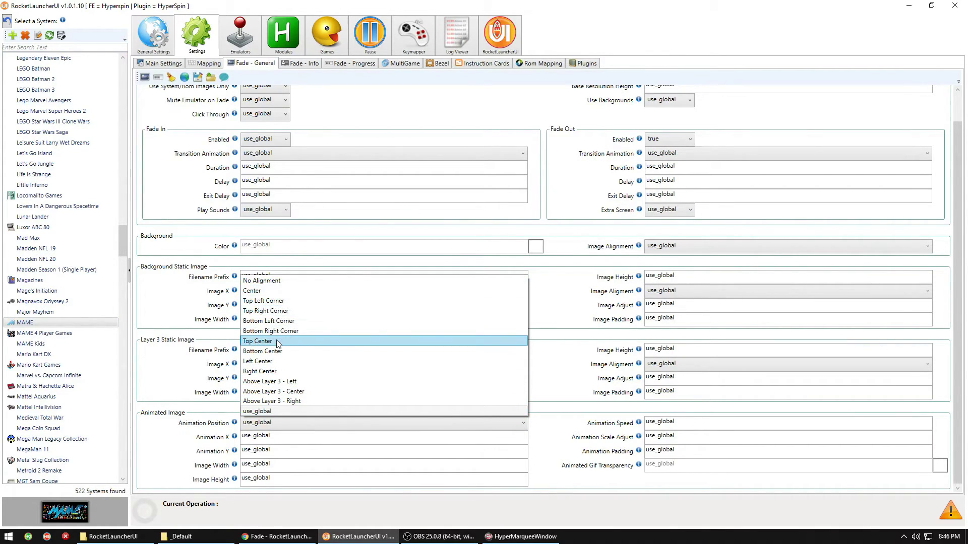
left_click(164, 445)
mouse_move(238, 440)
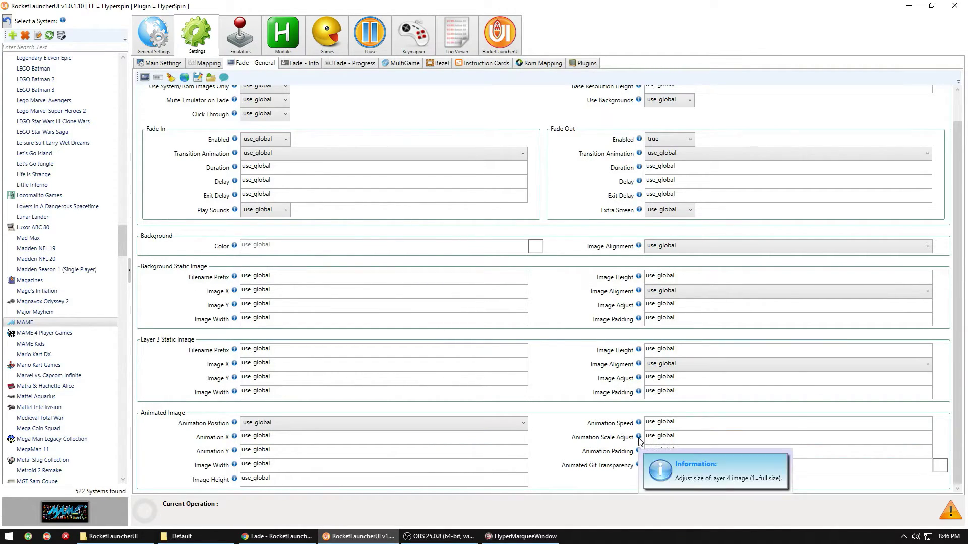
mouse_move(640, 454)
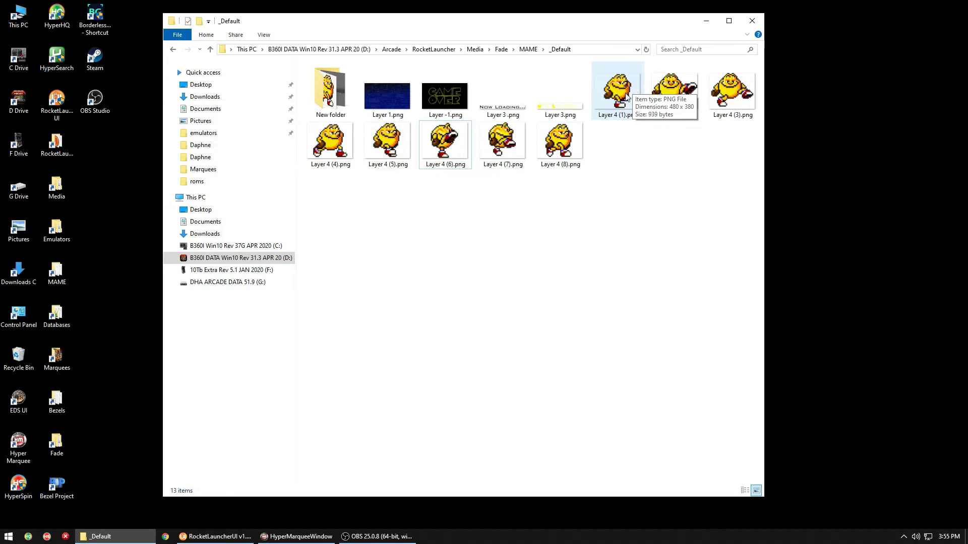
Check the global animated image width and height settings against the Layer 4 images in the _Default folder, and return to RocketLauncherUI
left_click(220, 537)
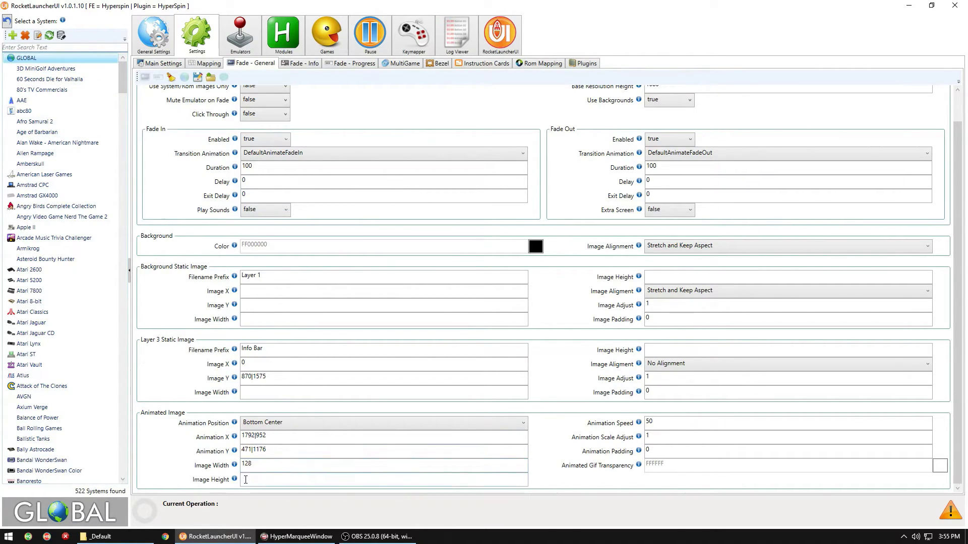
mouse_move(235, 479)
left_click(151, 536)
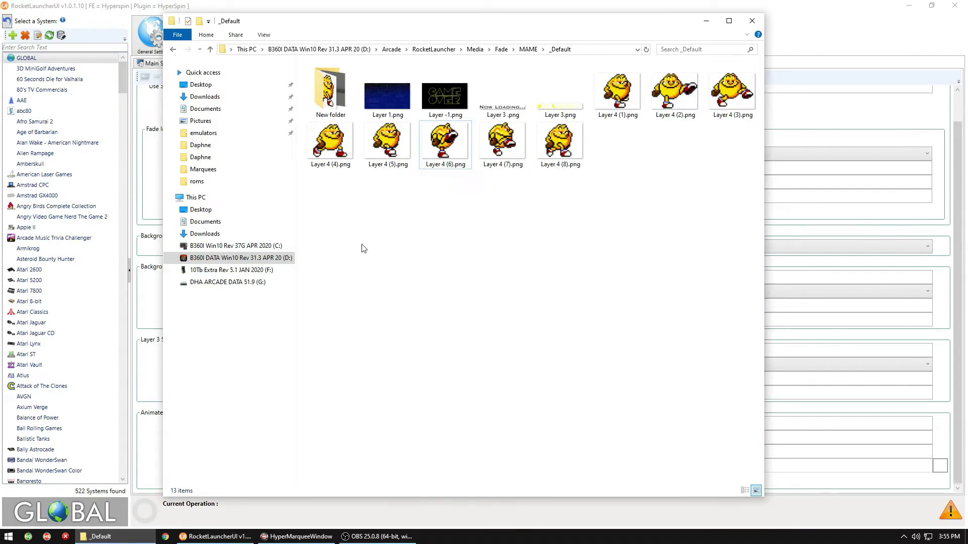
left_click(446, 150)
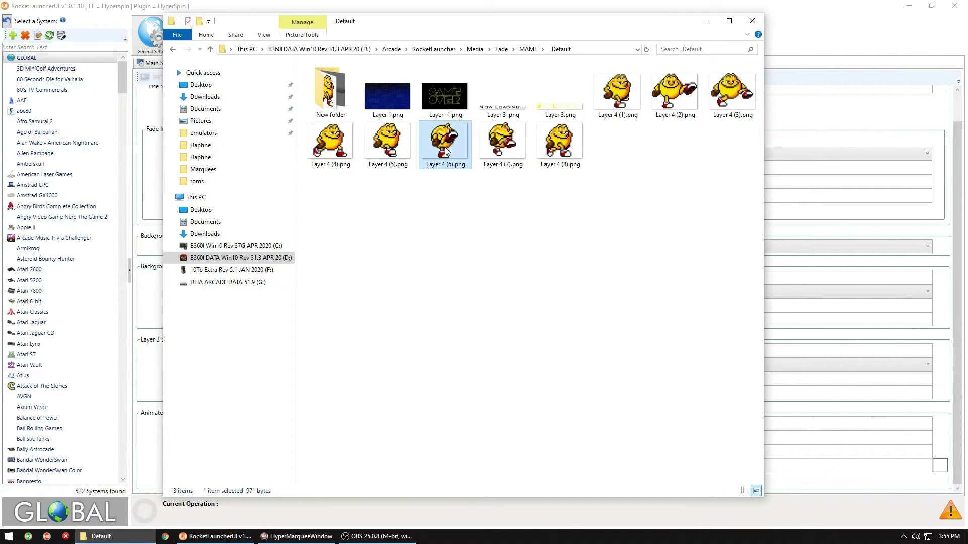
left_click(461, 182)
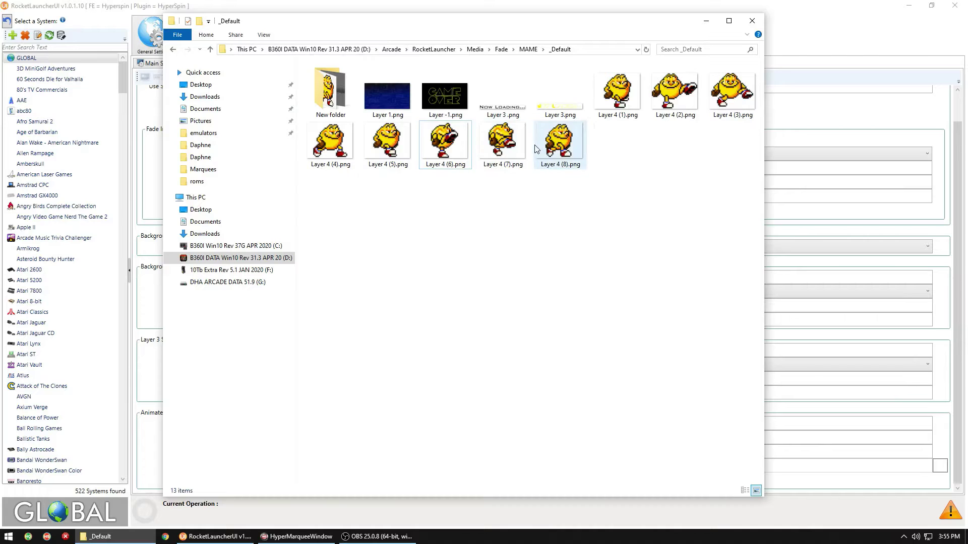
left_click(707, 23)
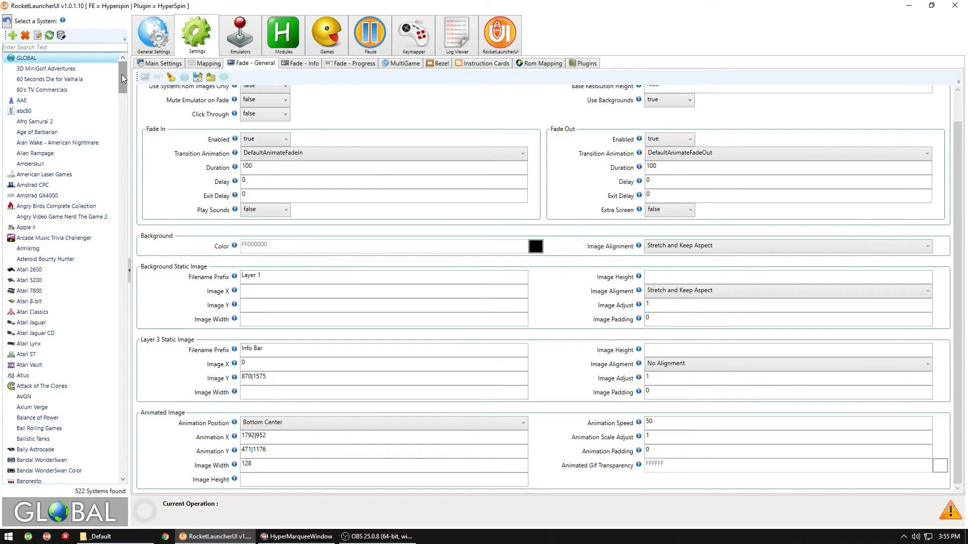
Clear the Image Width and Image Height values of the Animated Image in MAME's general fade settings
left_click_drag(122, 74, 120, 241)
left_click(65, 292)
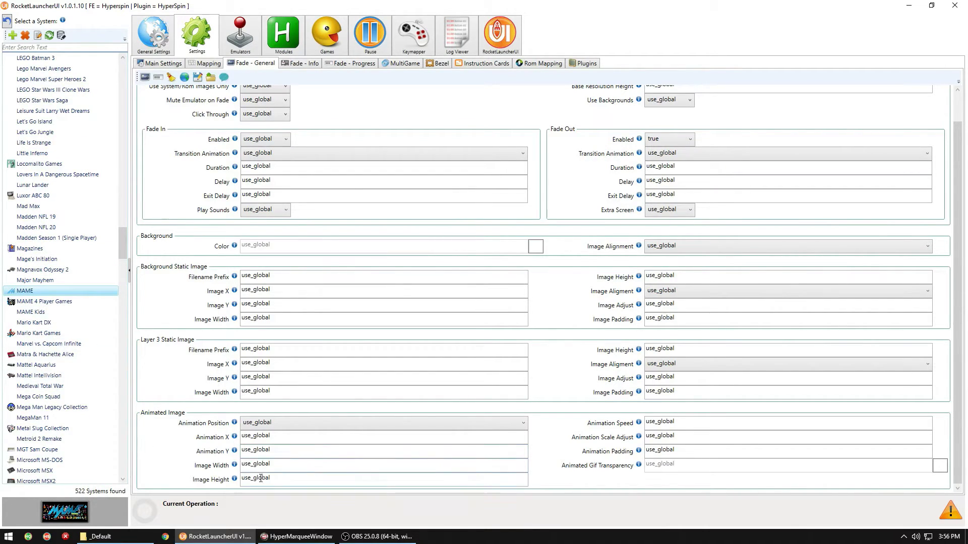
double_click(278, 463)
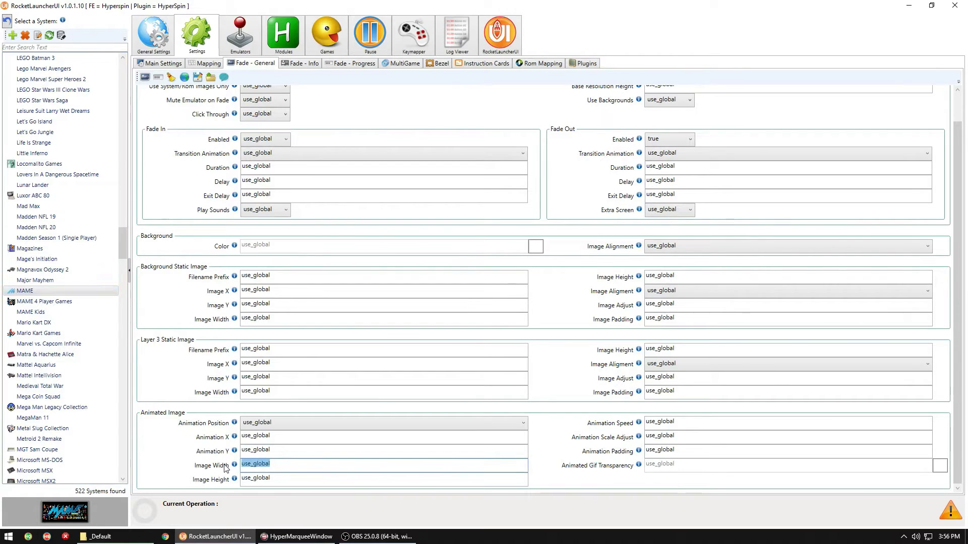
key("BackSpace")
key("Tab")
key("BackSpace")
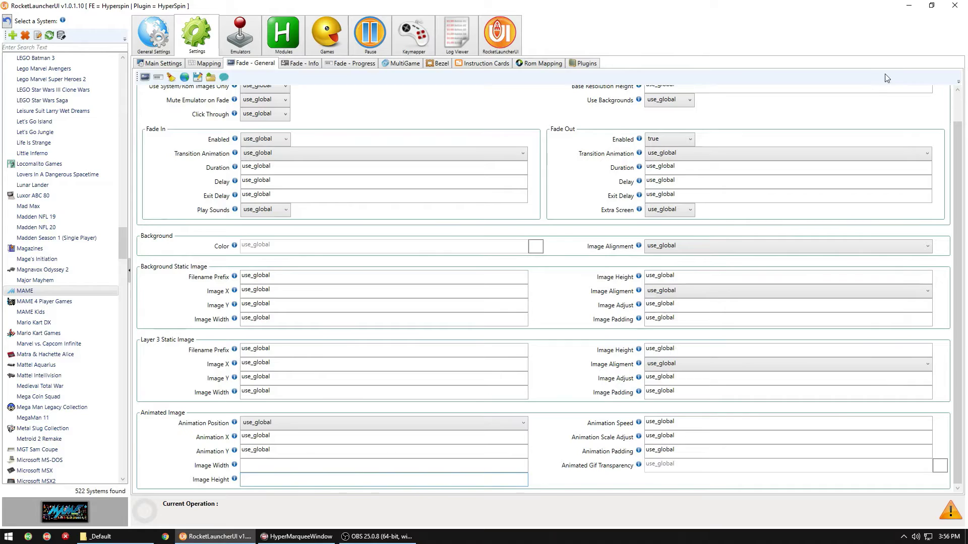
Close RocketLauncherUI, start HyperSpin, run Thunder Fox to test the fade screen with blank animated image sizes, and exit
left_click(955, 7)
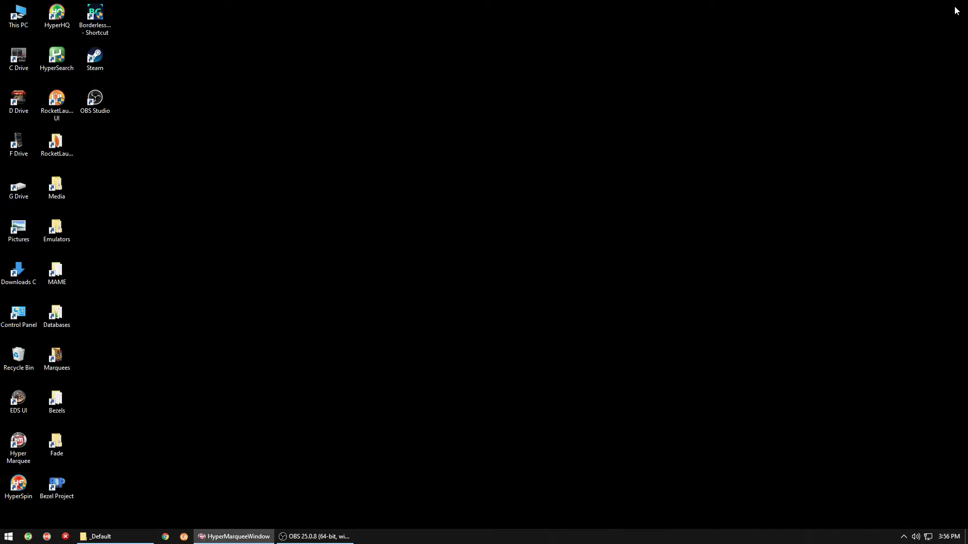
left_click(20, 488)
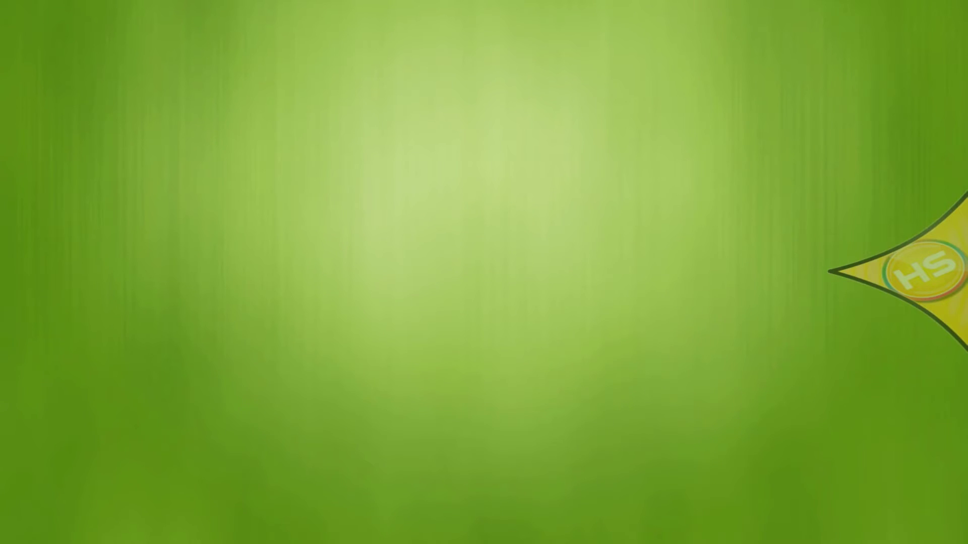
key("Return")
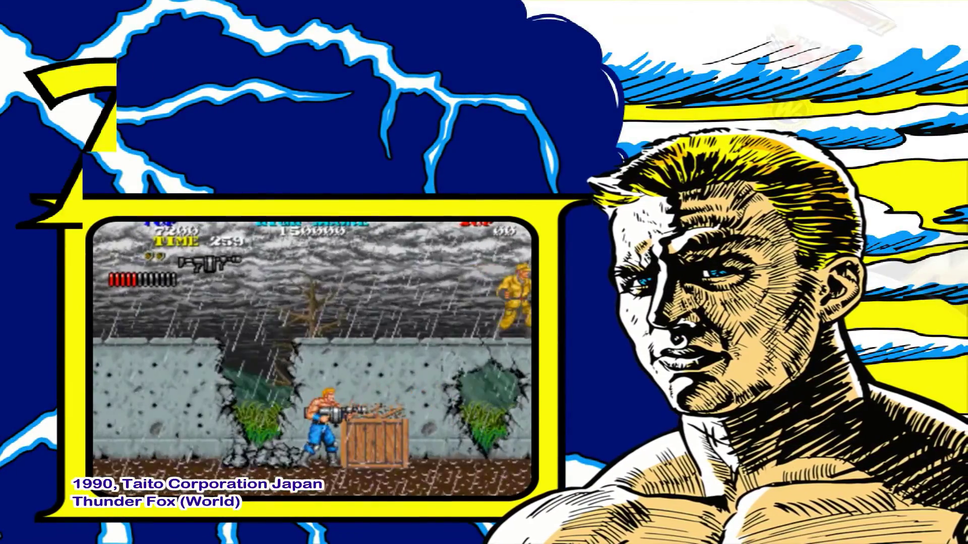
key("Return")
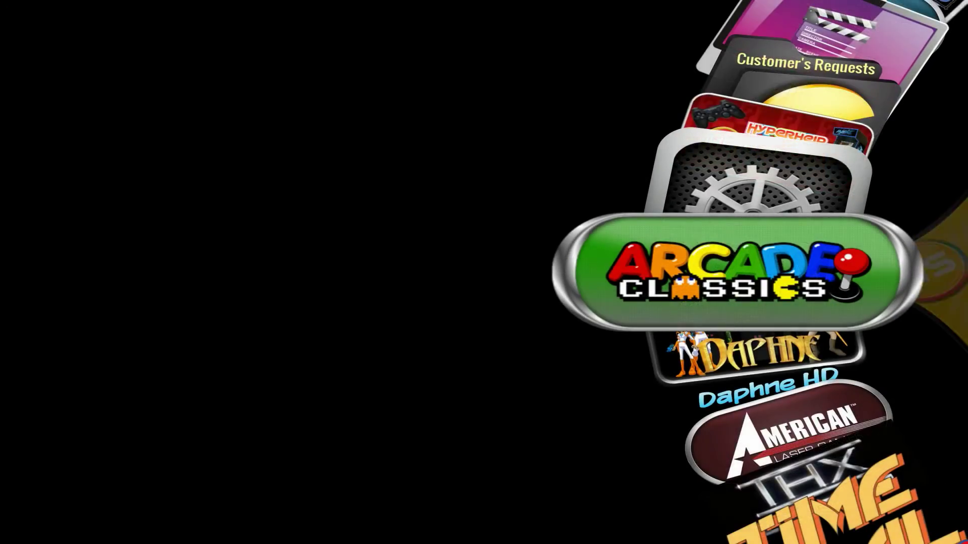
key("Escape")
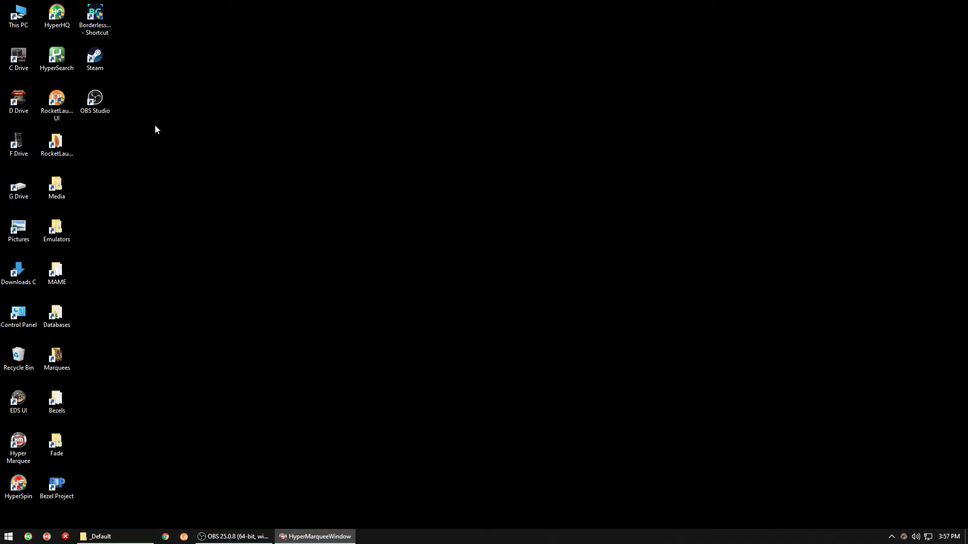
Check the Layer 4 images in MAME's _Default fade folder and reopen RocketLauncherUI at MAME's general fade settings
left_click(146, 540)
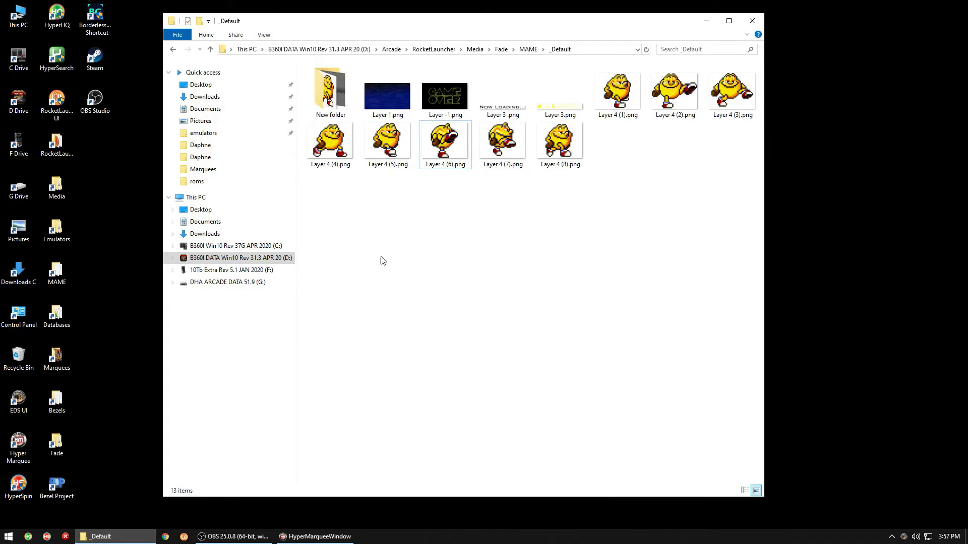
left_click(444, 140)
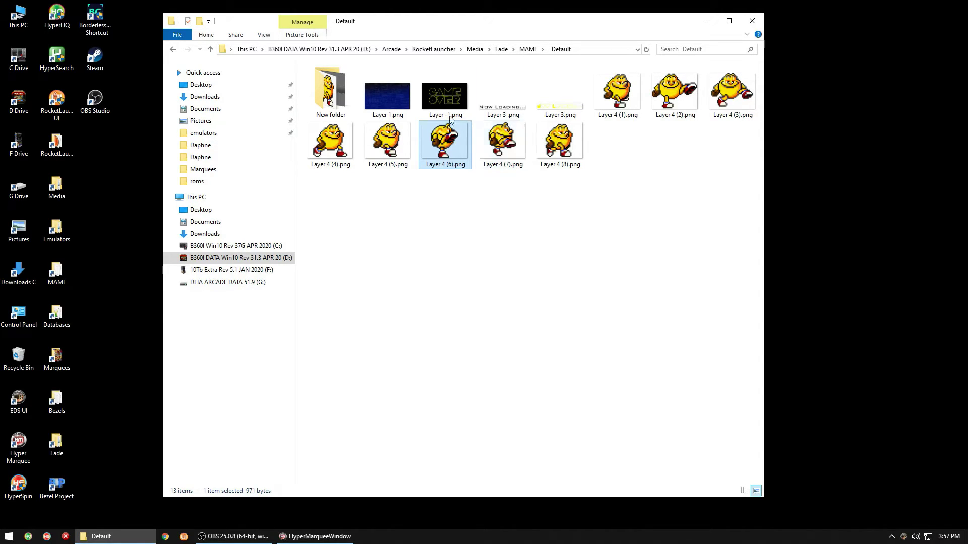
left_click(58, 96)
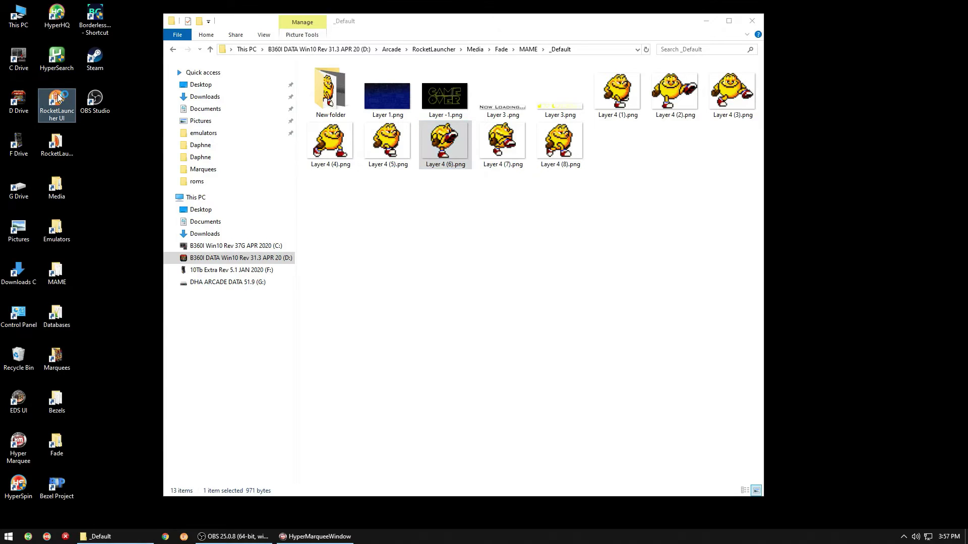
key("Return")
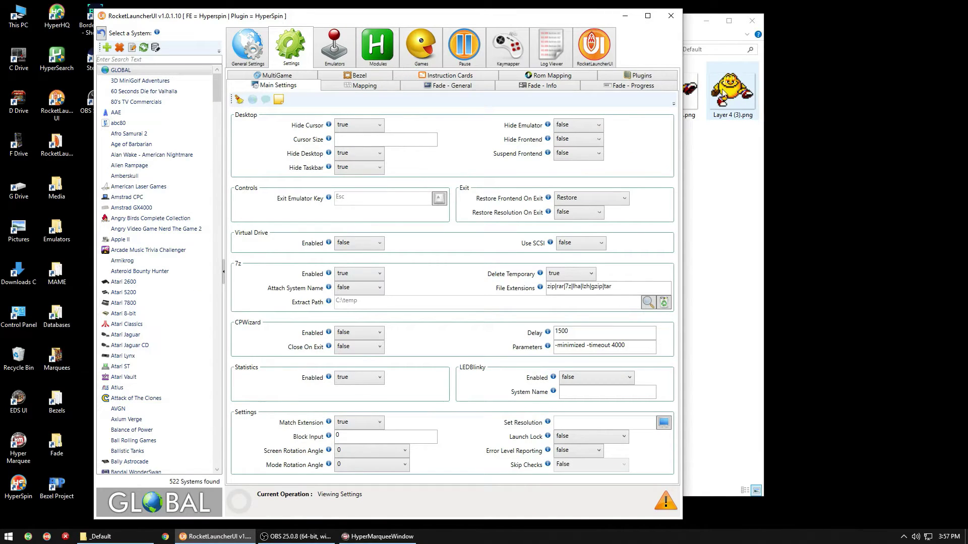
double_click(563, 19)
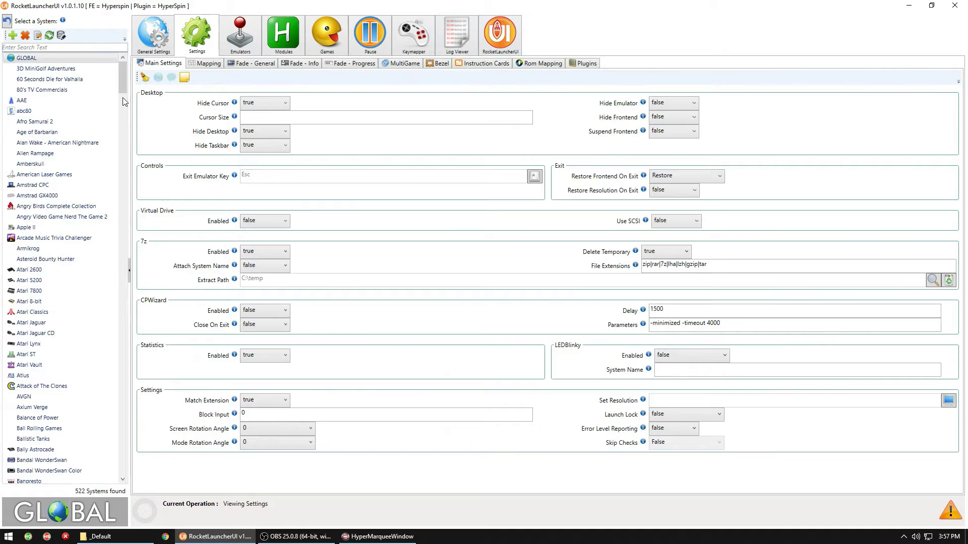
left_click_drag(123, 86, 120, 260)
left_click(83, 261)
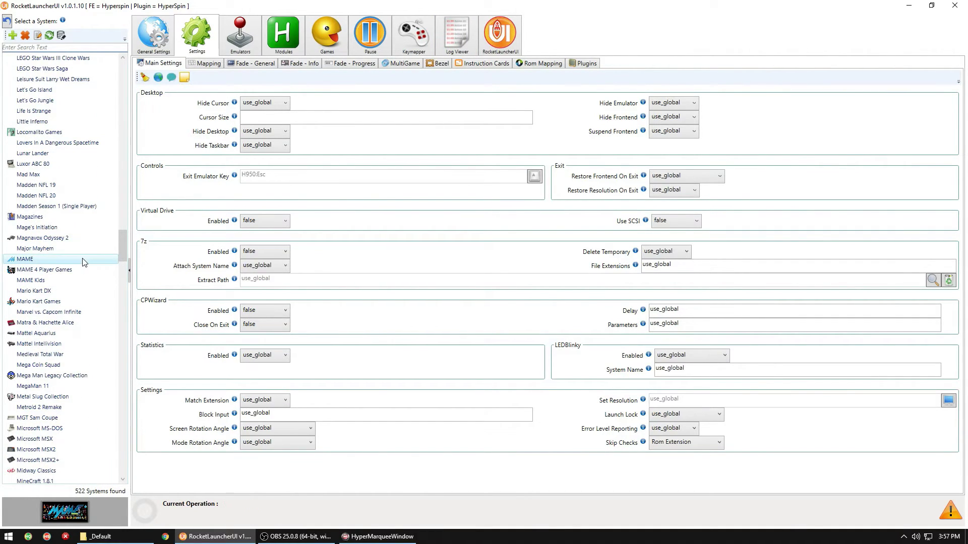
left_click(259, 65)
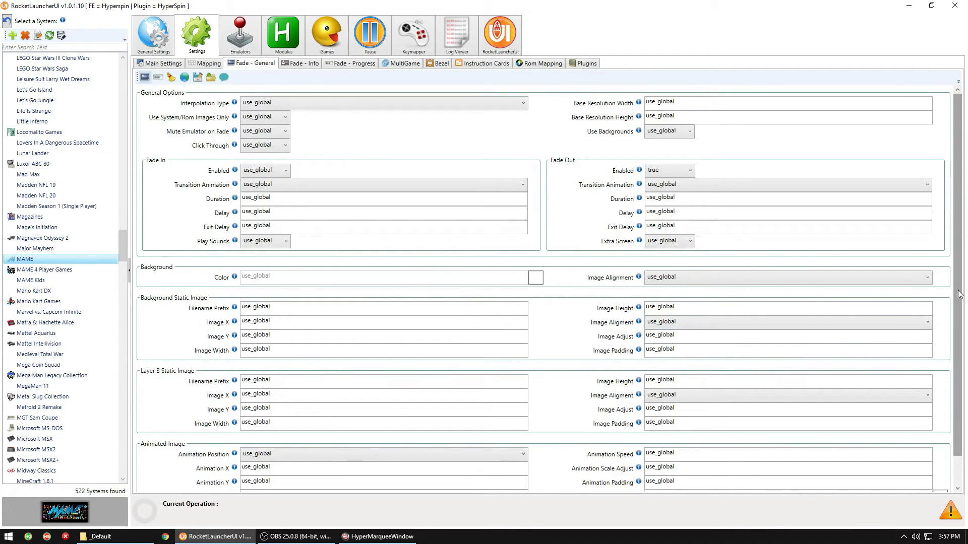
scroll(895, 336, "down", 1)
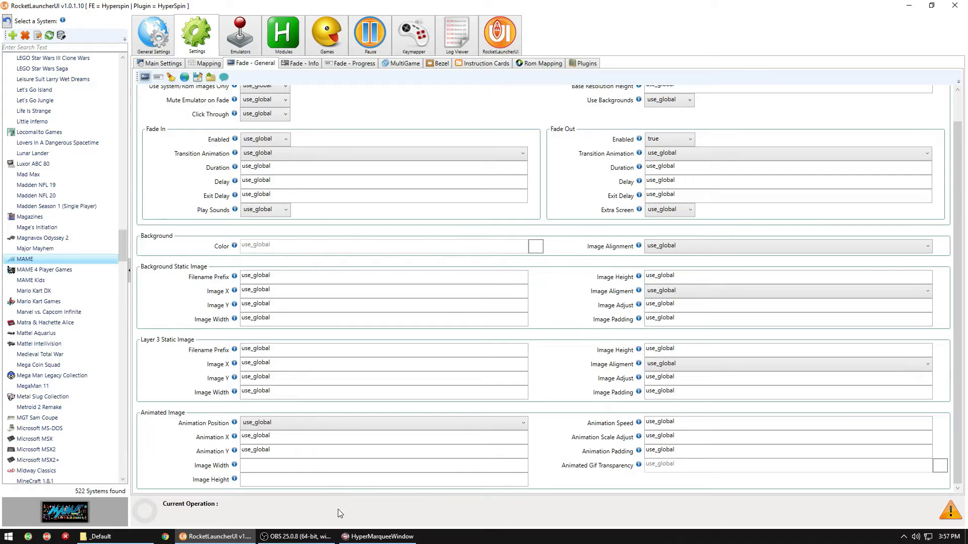
Set MAME's animated fade Image Width to 240 and Image Height to 190
left_click(260, 465)
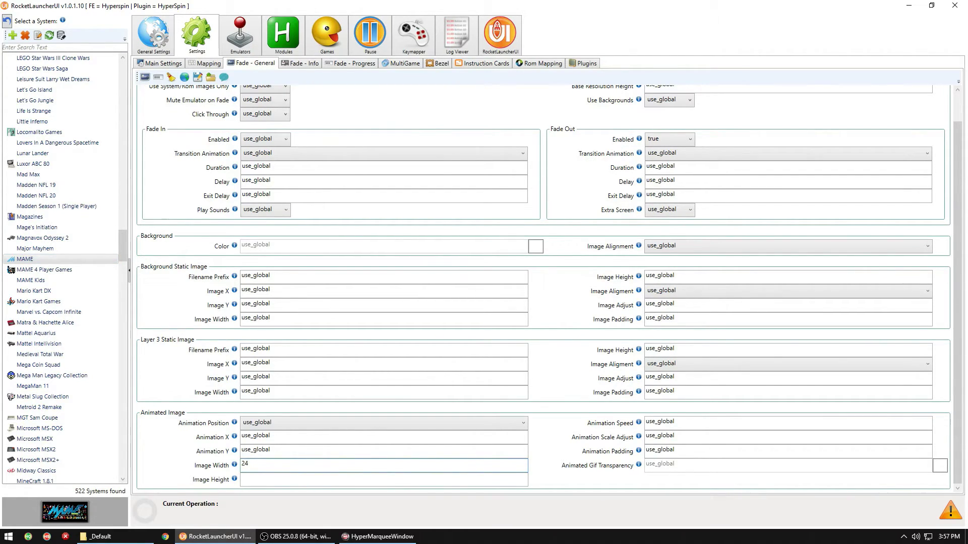
type("240")
left_click(263, 482)
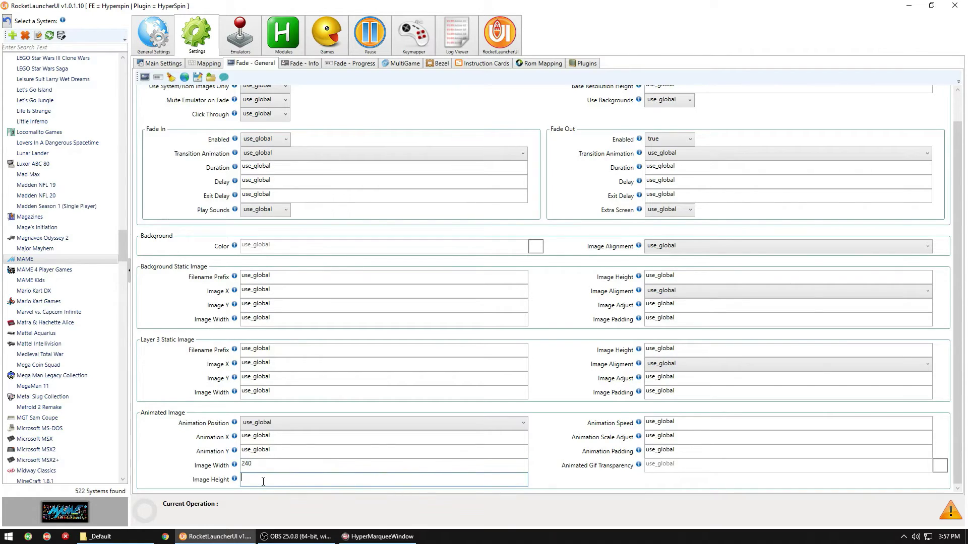
type("190")
left_click(270, 465)
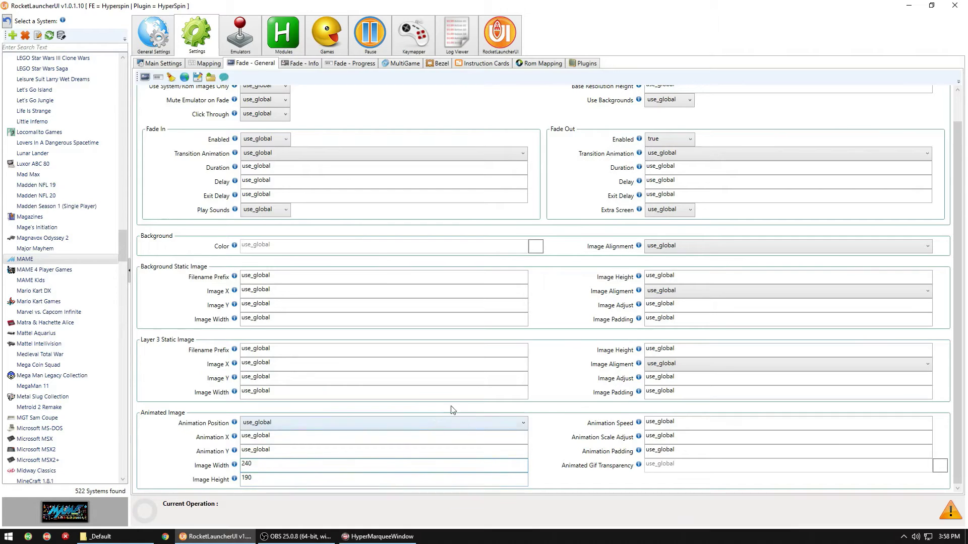
Close RocketLauncherUI, check a Layer 4 image's dimensions, and retest the resized fade animation by running Thunder Fox in HyperSpin
left_click(958, 6)
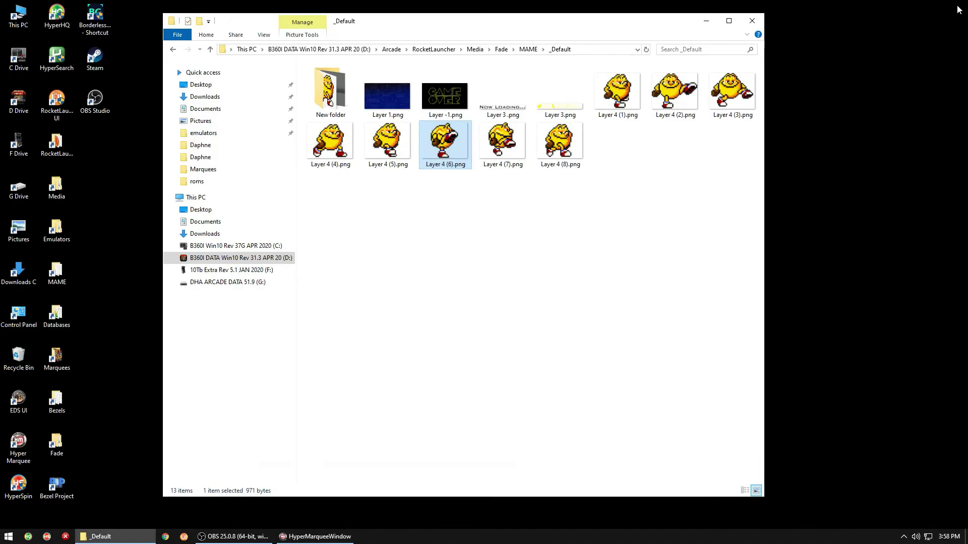
left_click(484, 191)
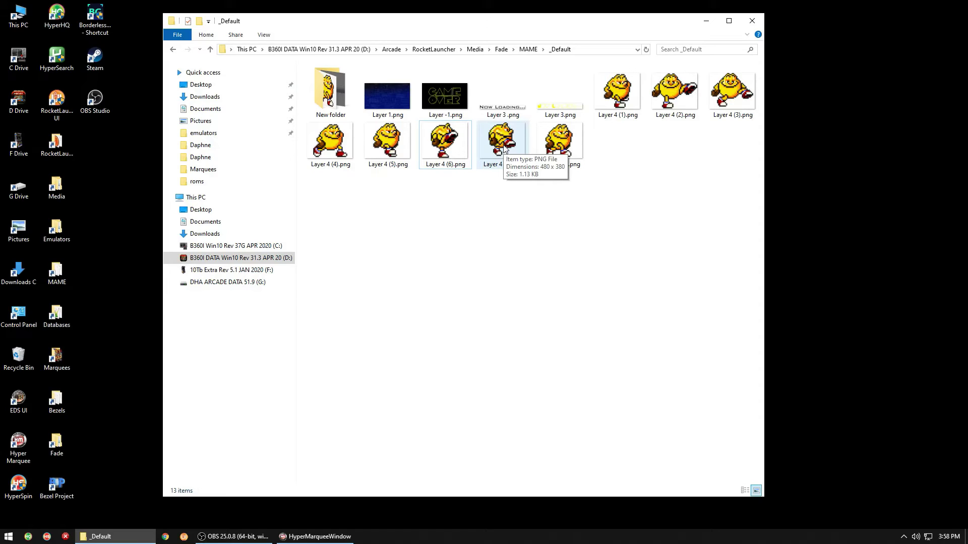
left_click(18, 486)
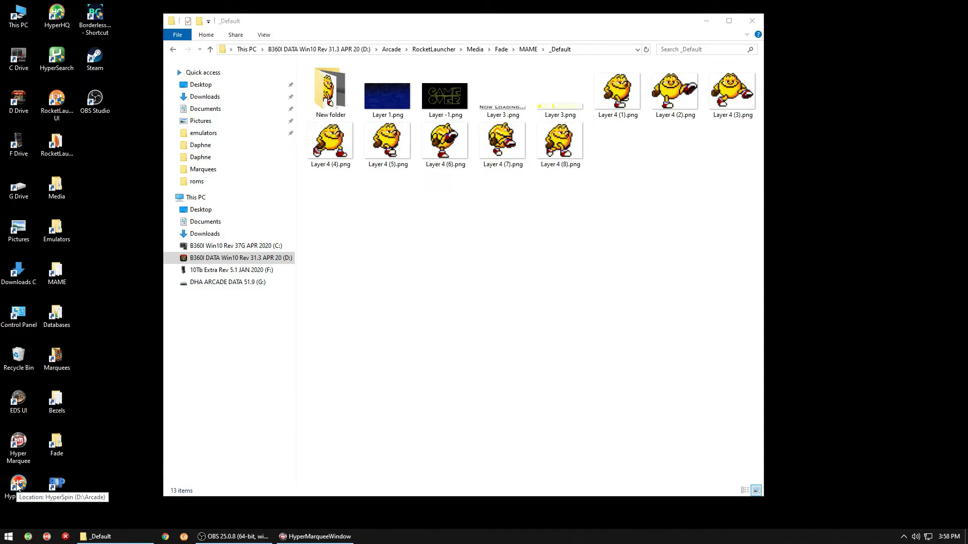
double_click(18, 484)
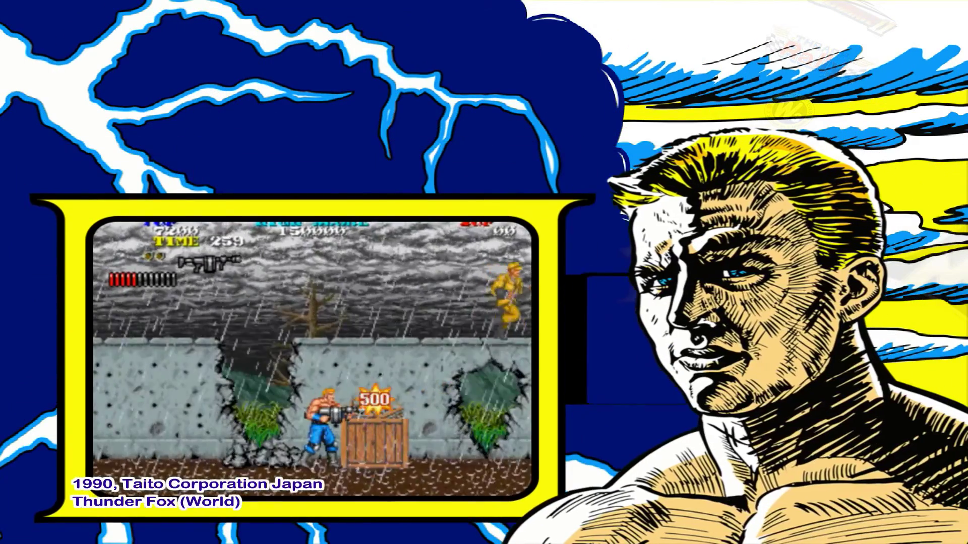
key("Return")
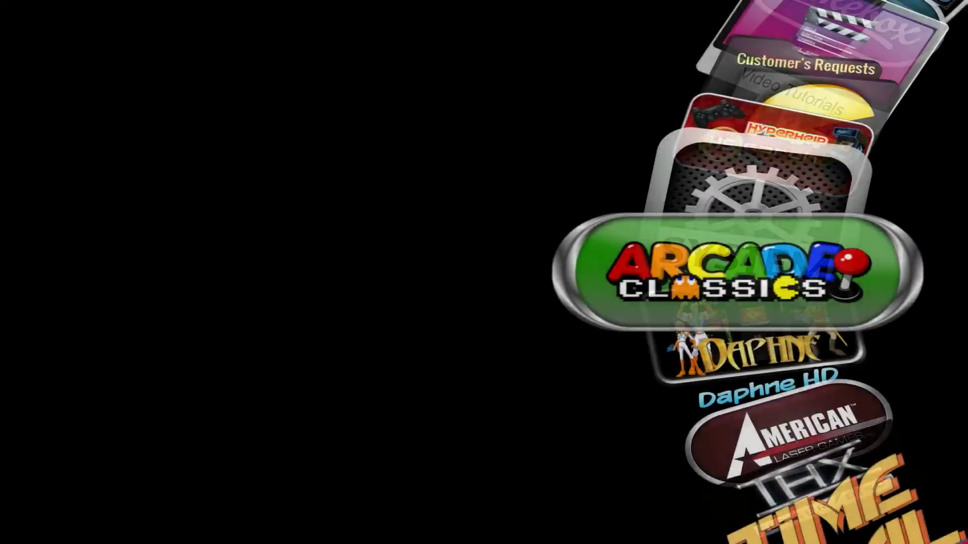
key("Escape")
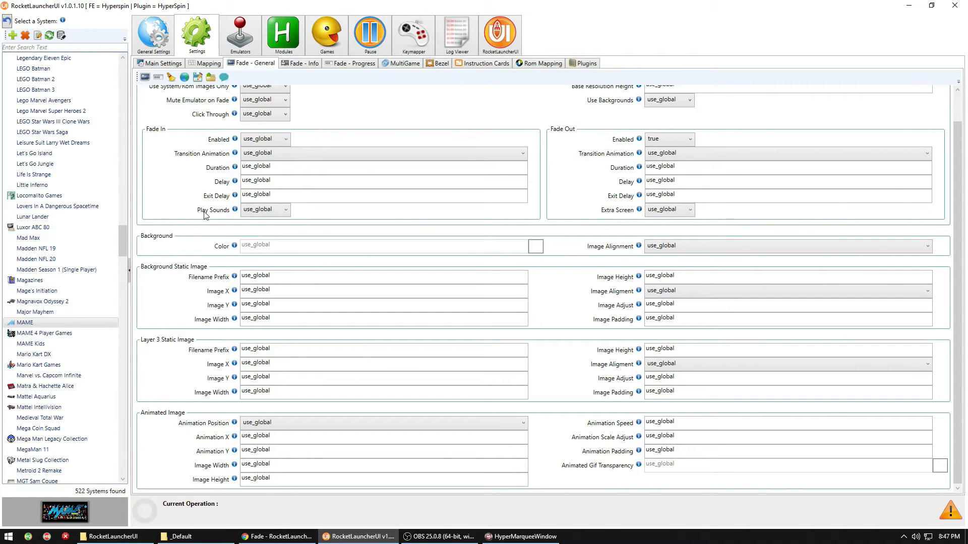
Minimize RocketLauncherUI, launch Thundercade from HyperSpin to view its fade and bezel, and quit both the game and HyperSpin
left_click(908, 5)
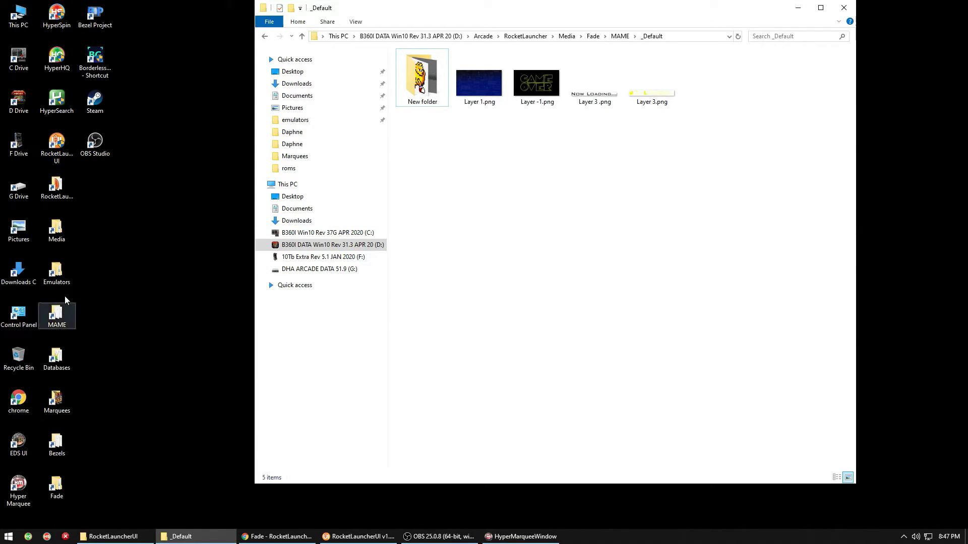
double_click(57, 18)
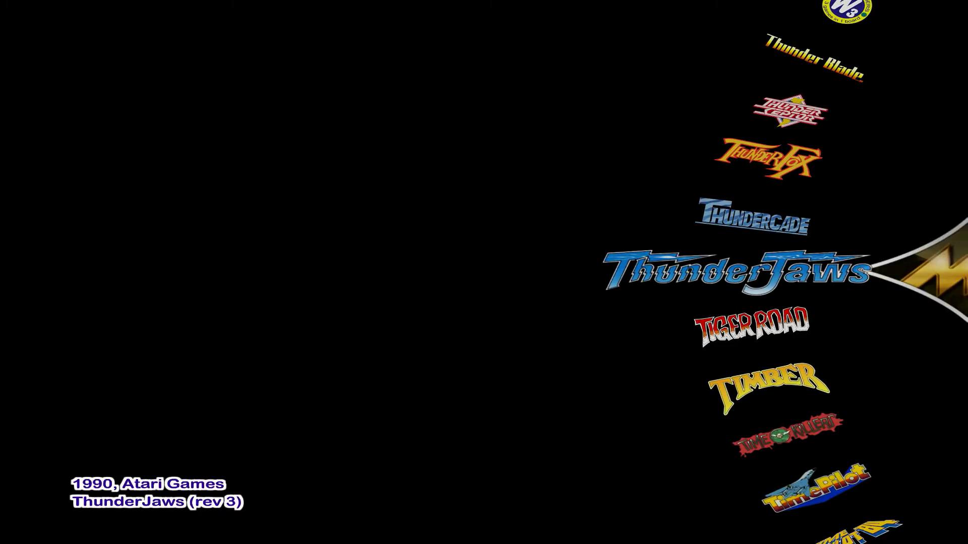
key("Up")
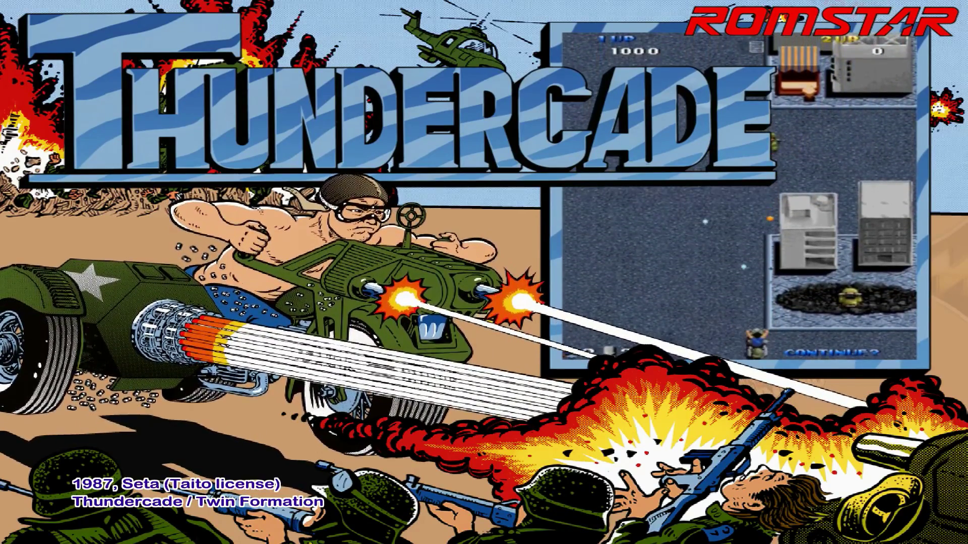
key("Return")
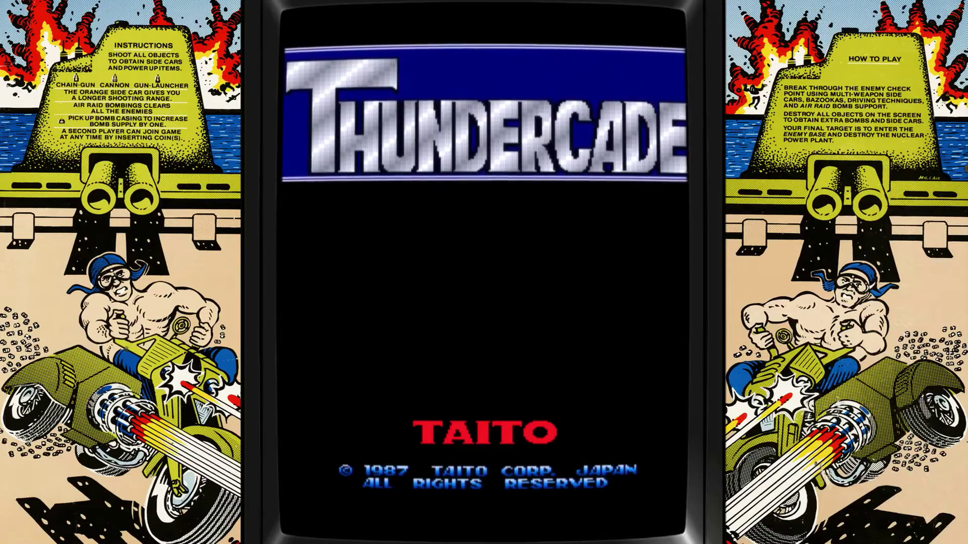
key("Escape")
key("Escape")
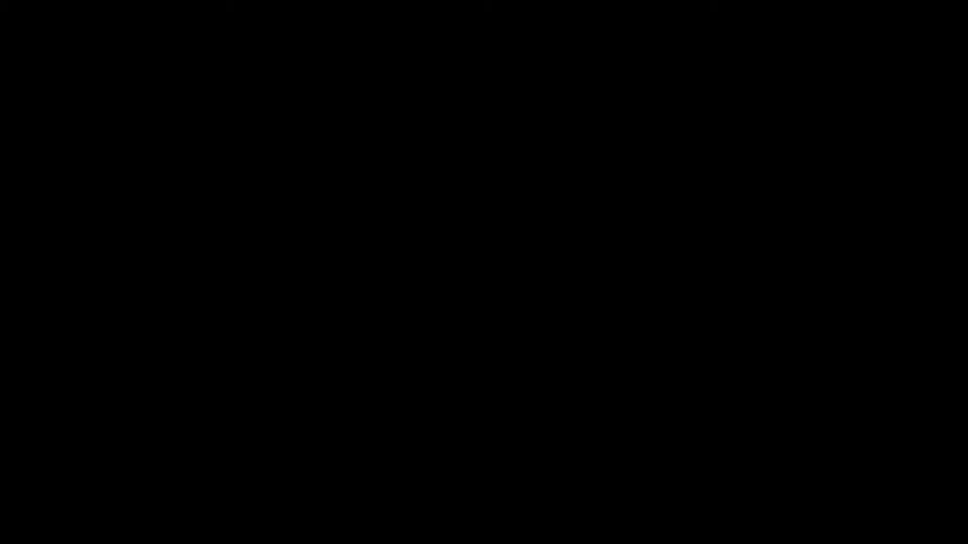
key("Escape")
key("Return")
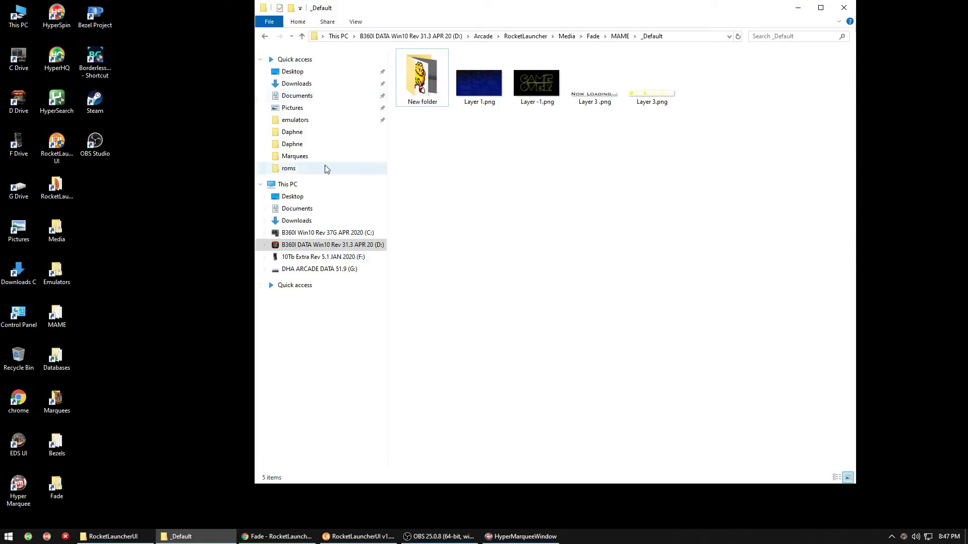
Switch to RocketLauncherUI and examine MAME's and the global fade info settings, plus the global fade progress settings and Progress Bar Enable help
left_click(383, 540)
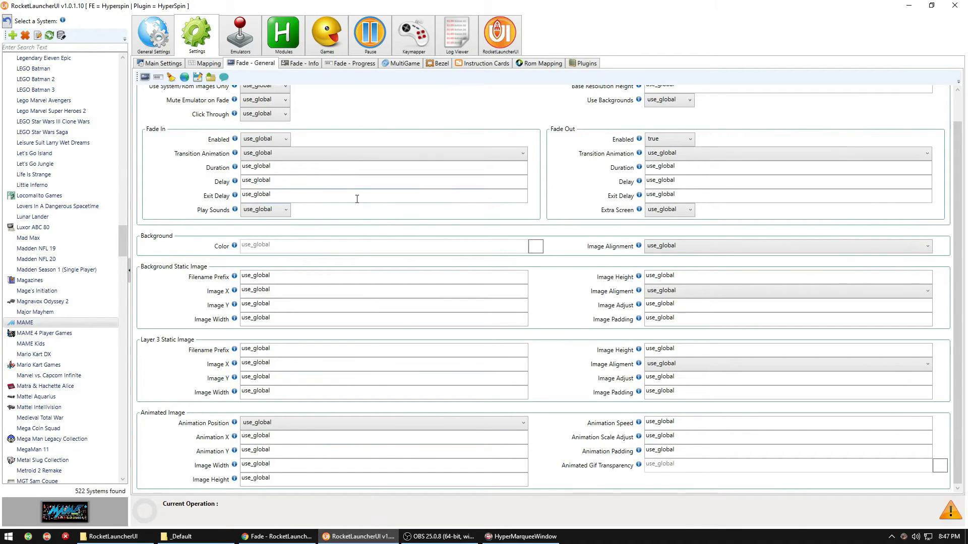
left_click(304, 65)
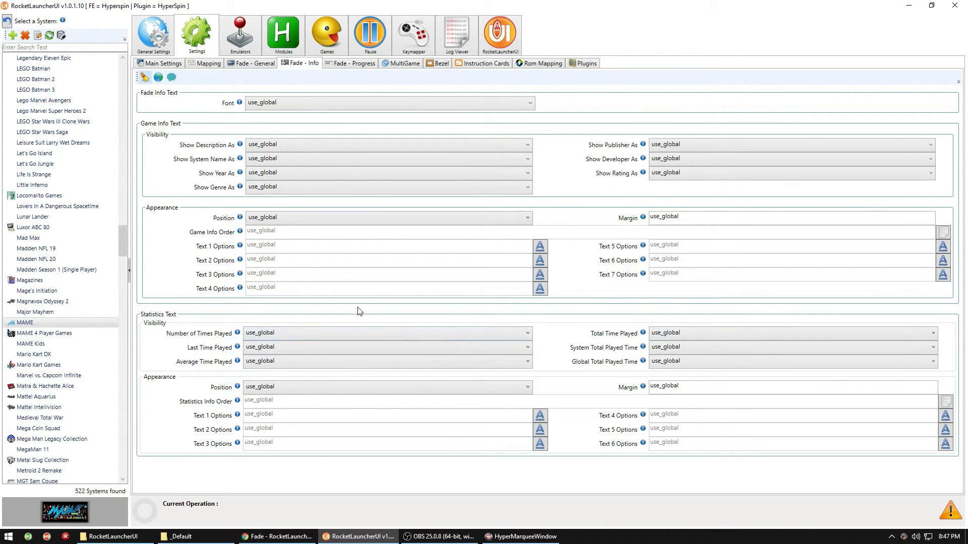
left_click_drag(124, 250, 104, 60)
left_click(85, 59)
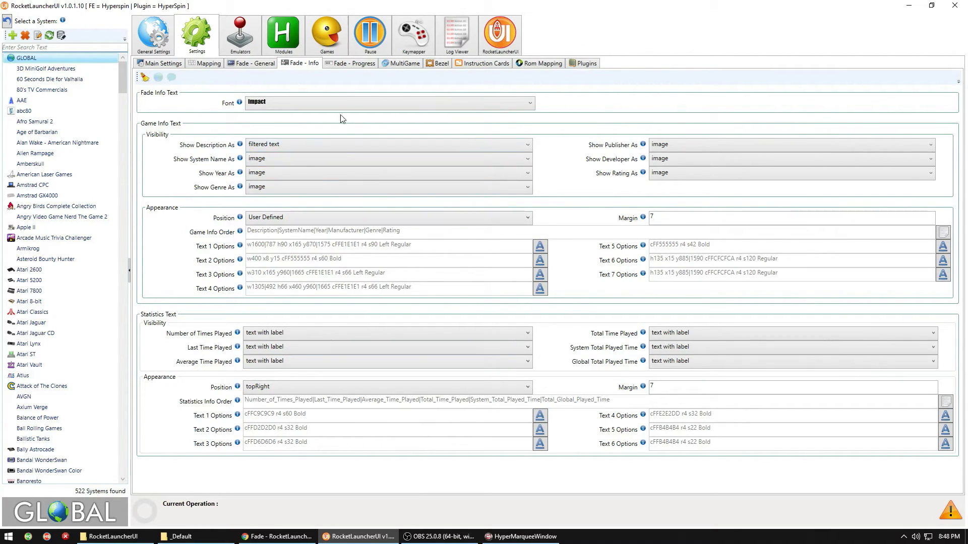
left_click(343, 66)
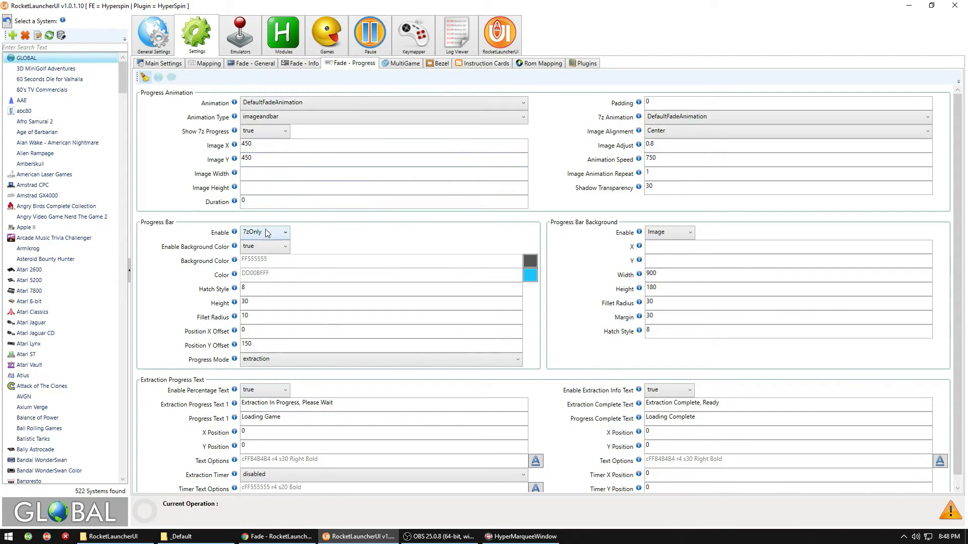
mouse_move(236, 235)
Examine the global bezel settings, including the Save Last Selection choices and the Shader Name help
left_click(438, 62)
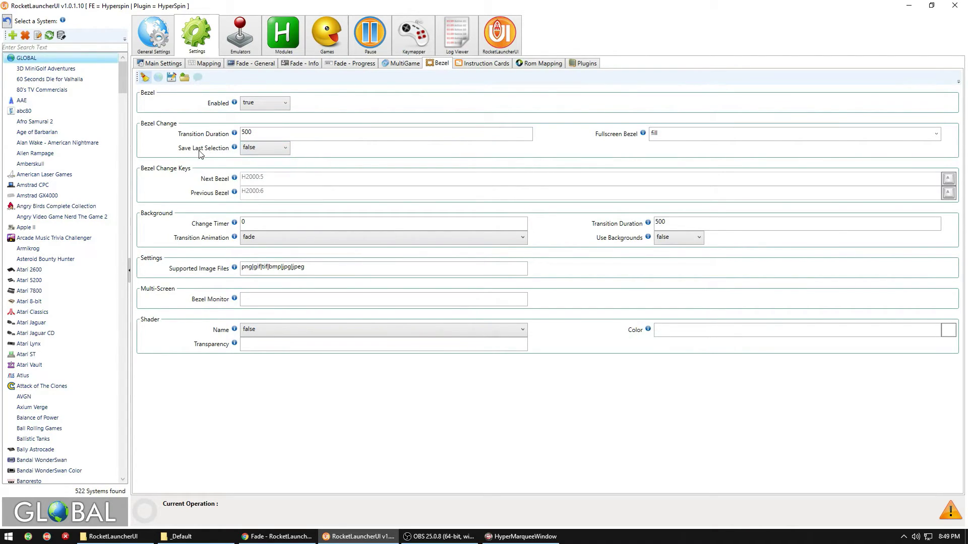
left_click(251, 153)
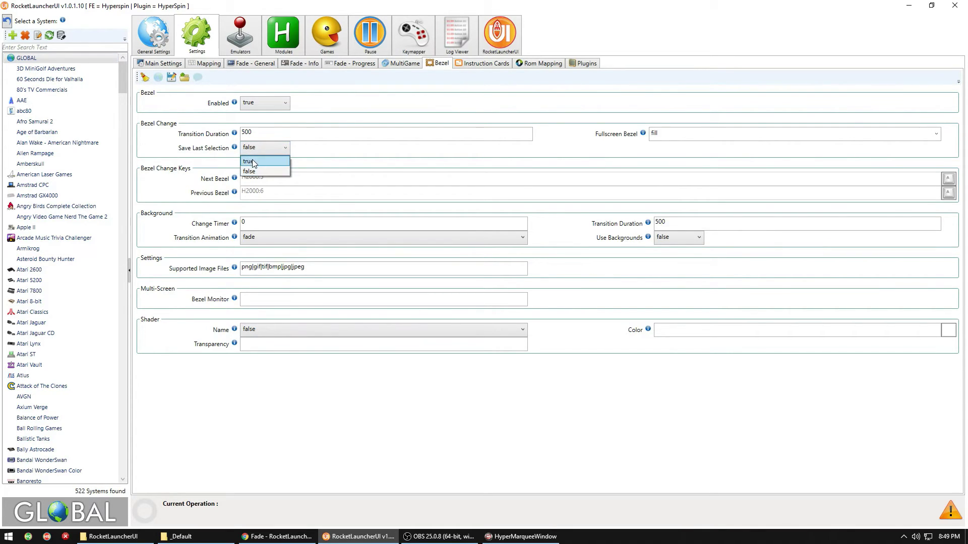
left_click(205, 159)
mouse_move(234, 330)
Select the MAME system and examine its bezel settings, including the background Transition Animation help
left_click_drag(123, 76, 109, 263)
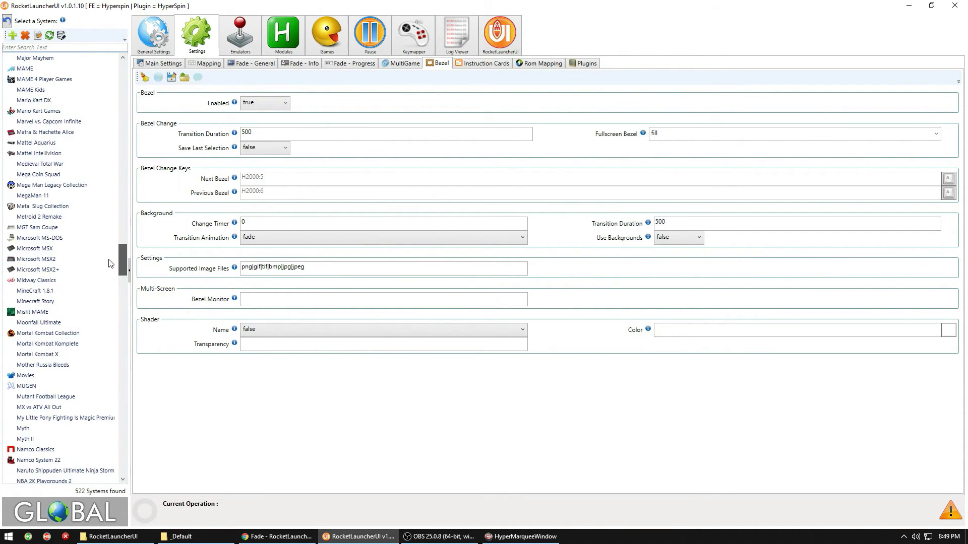
scroll(109, 248, "up", 5)
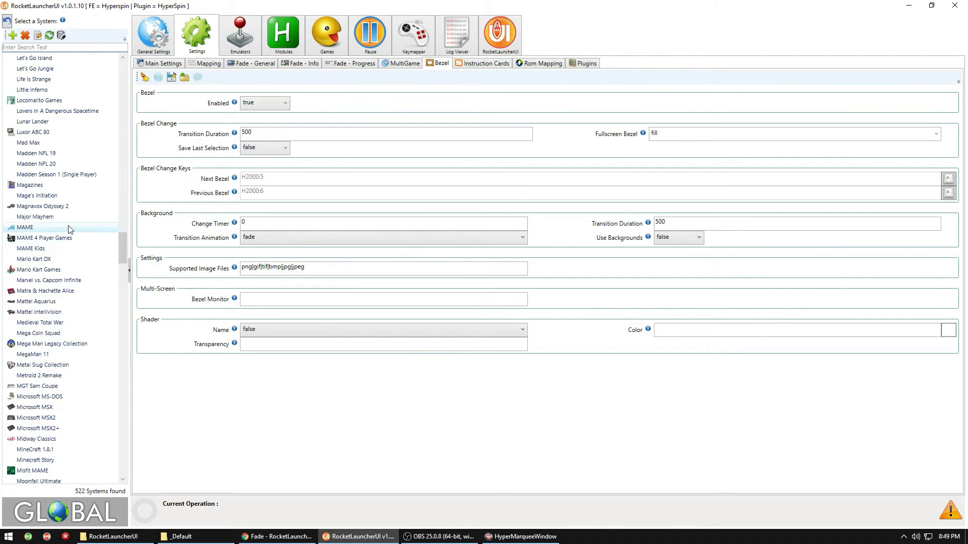
left_click(69, 229)
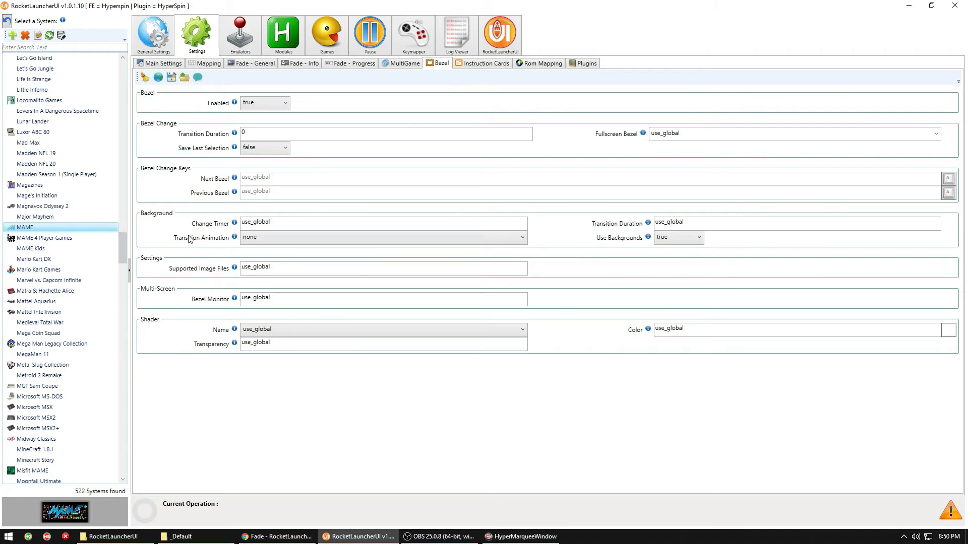
mouse_move(235, 238)
Look through MAME's main, mapping, fade, MultiGame and bezel settings pages, ending on the bezel page
left_click_drag(122, 246, 124, 61)
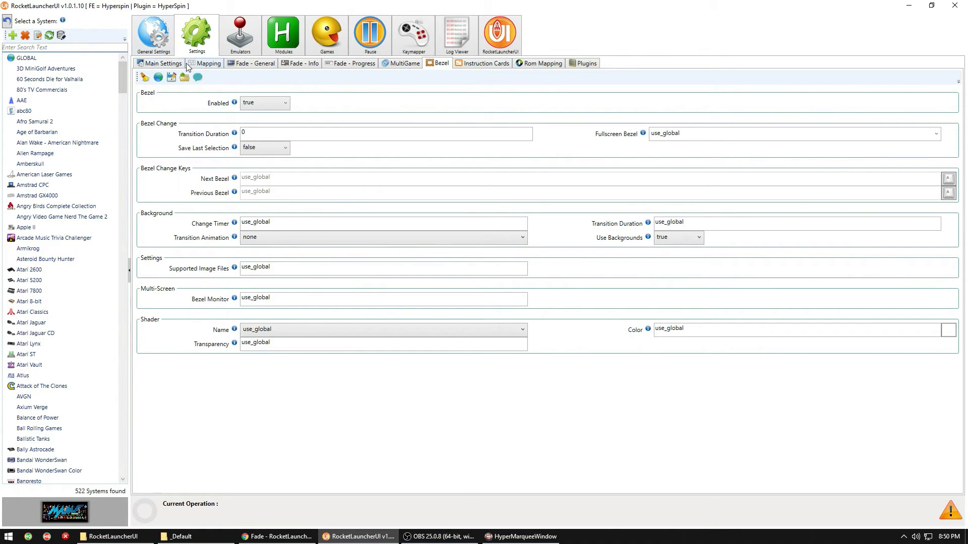
left_click(169, 66)
left_click(207, 64)
left_click(253, 65)
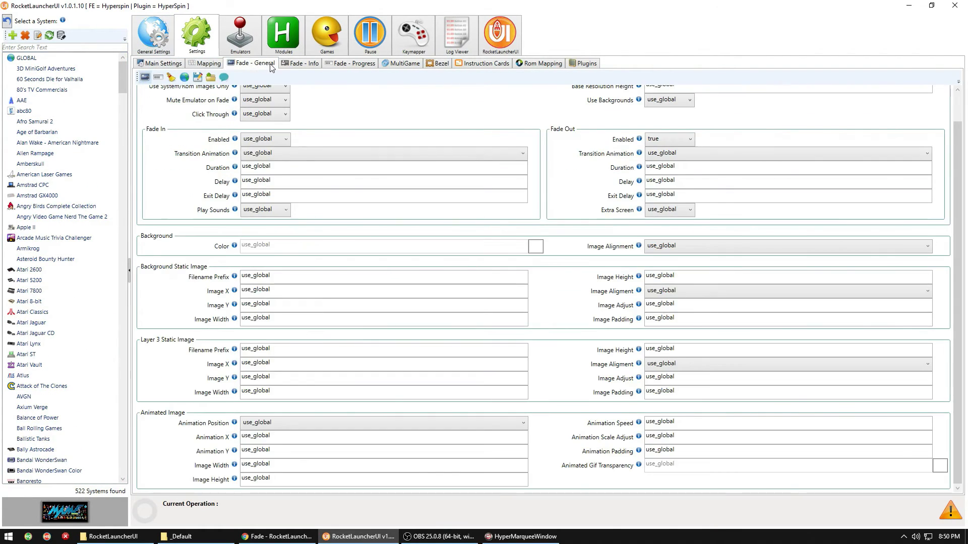
left_click(308, 65)
left_click(350, 64)
left_click(398, 64)
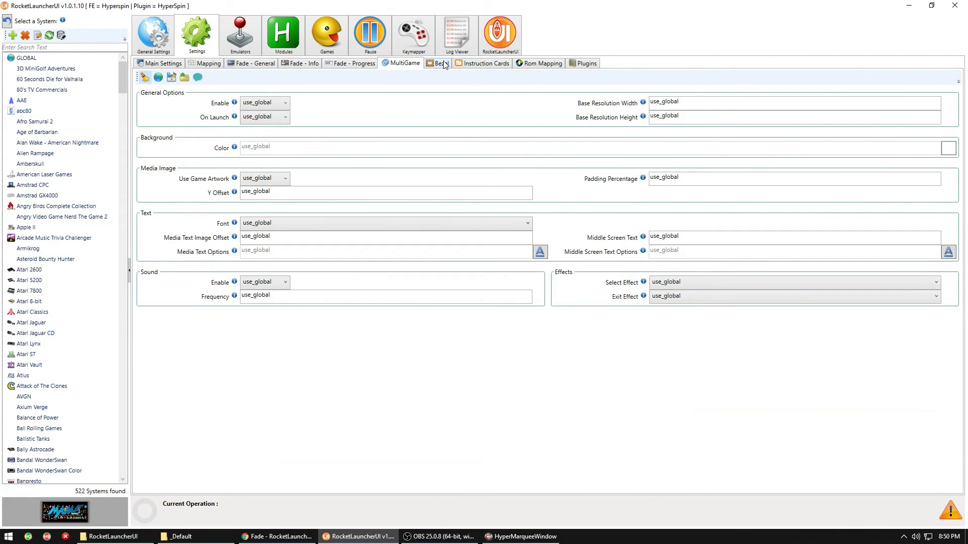
left_click(442, 64)
left_click(260, 65)
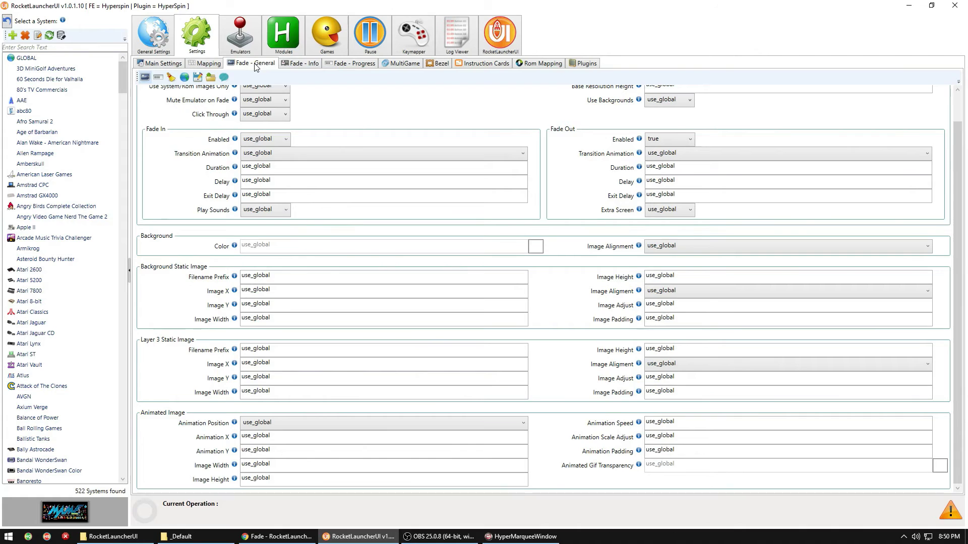
left_click(300, 64)
left_click(354, 66)
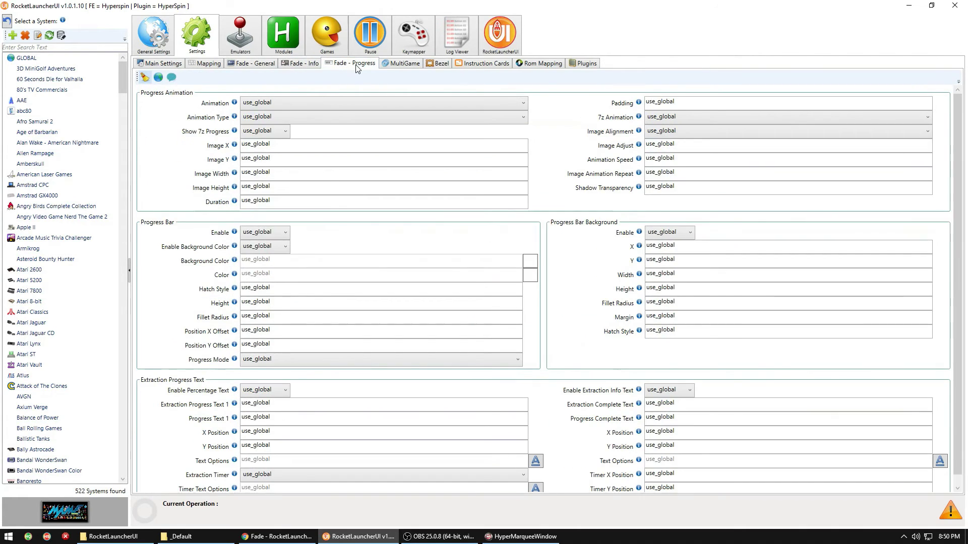
left_click(440, 64)
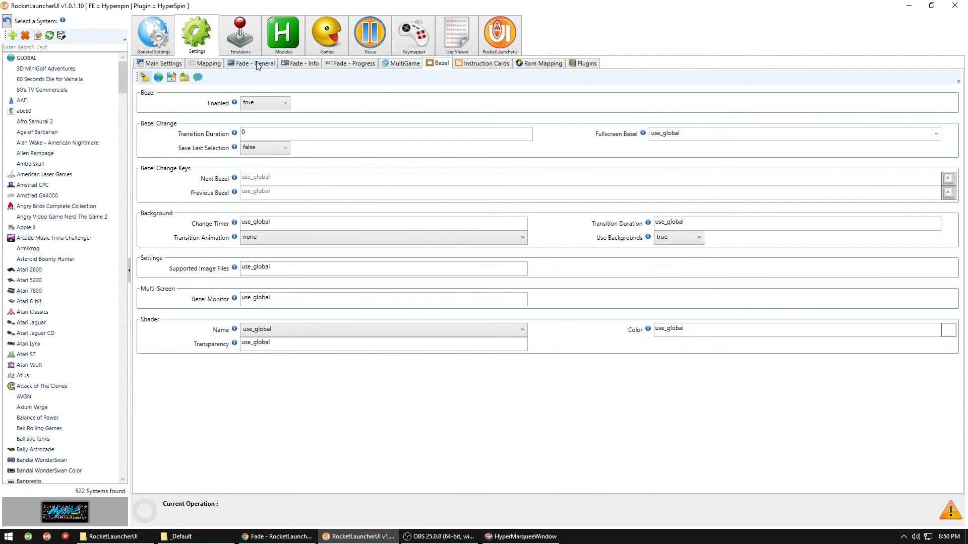
left_click(258, 67)
left_click(442, 67)
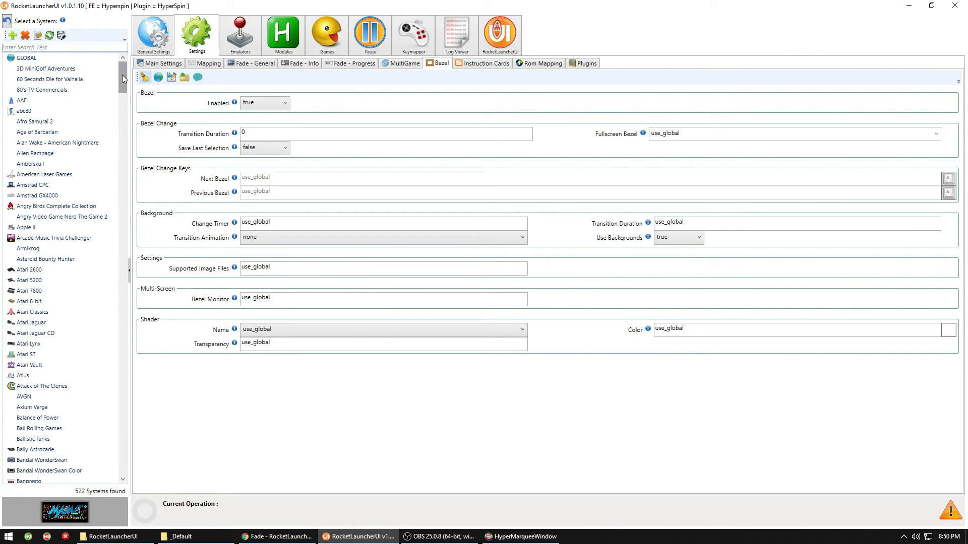
Look through RocketLauncherUI's general settings, emulator, module, game, pause and log sections, ending on the general settings
left_click(149, 48)
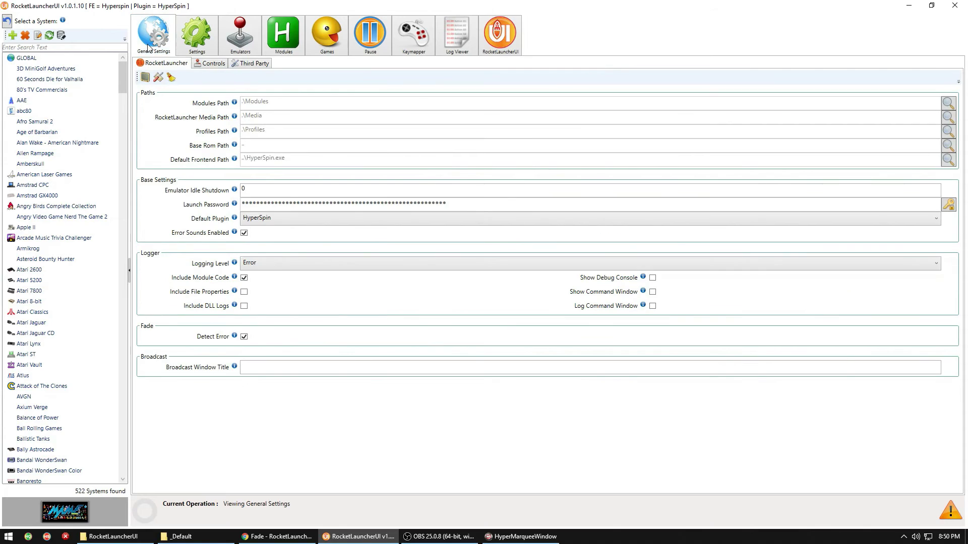
left_click(240, 38)
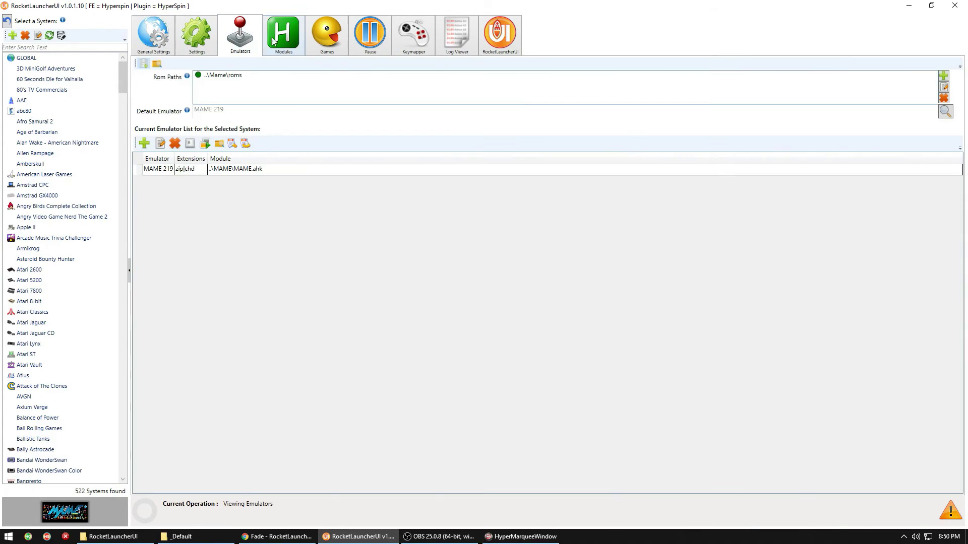
left_click(298, 41)
left_click(326, 40)
left_click(360, 39)
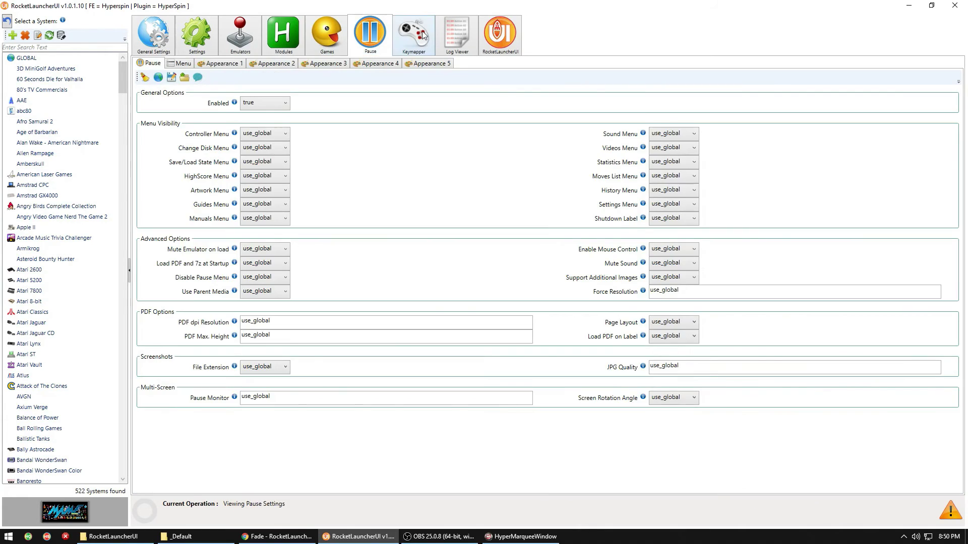
left_click(458, 27)
left_click(326, 40)
left_click(298, 45)
left_click(248, 44)
left_click(197, 44)
left_click(153, 42)
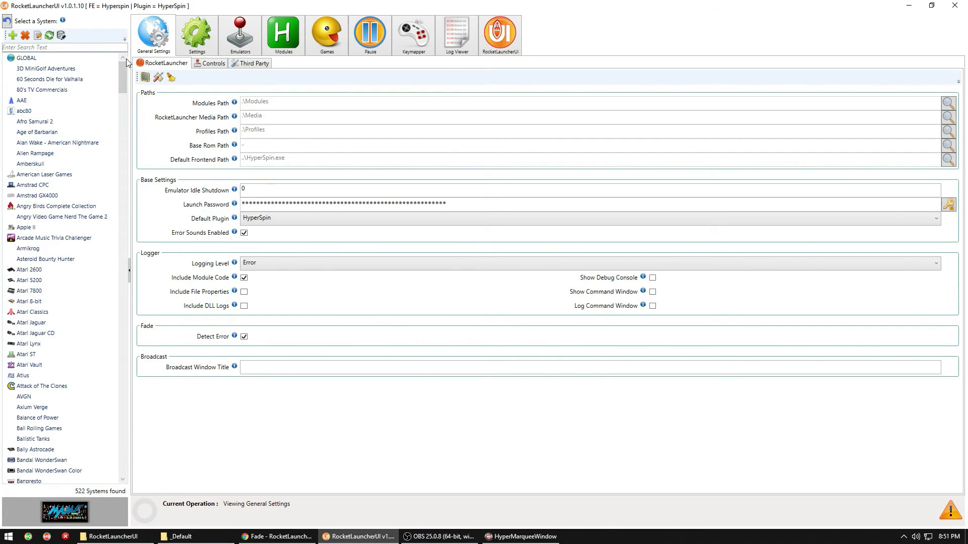
Select the Global system and examine its general fade settings
left_click(95, 60)
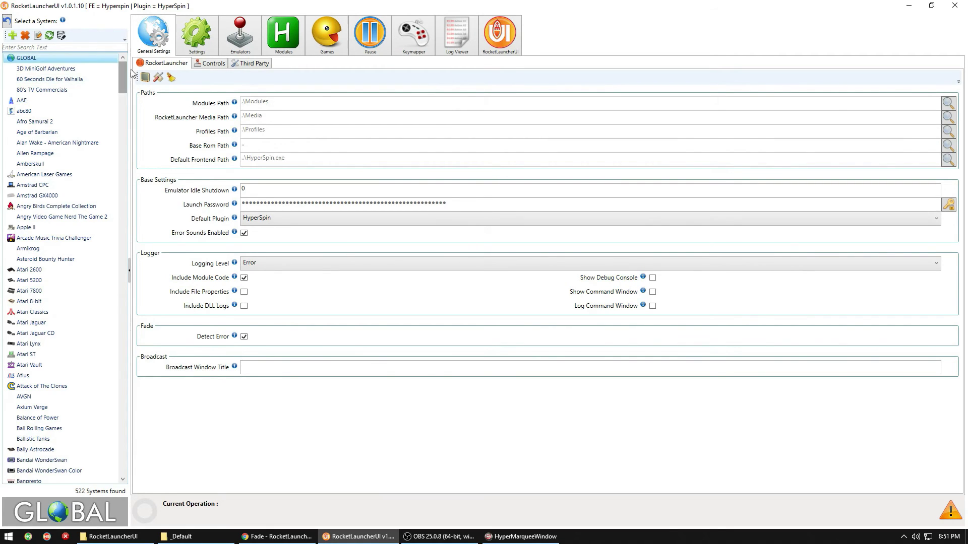
left_click(196, 38)
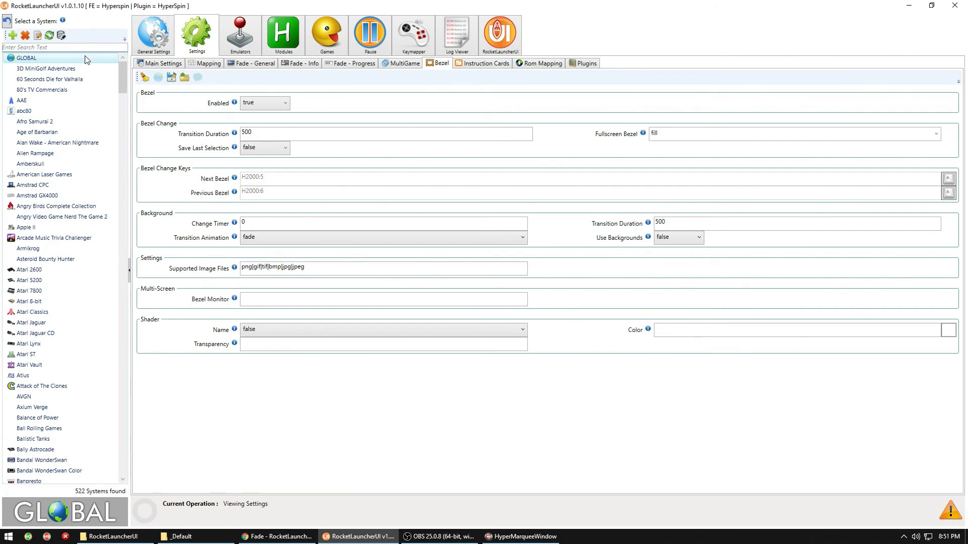
left_click(254, 66)
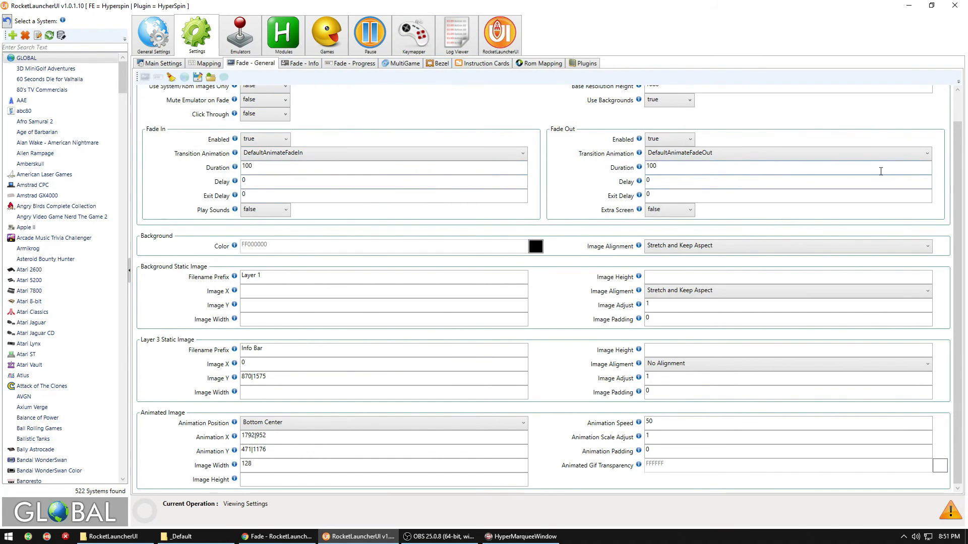
scroll(961, 190, "up", 2)
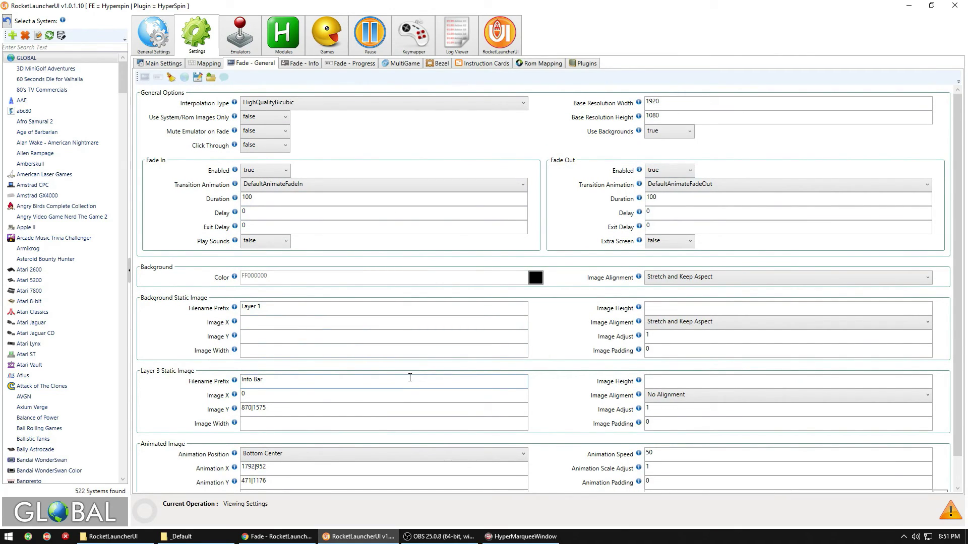
Minimize RocketLauncherUI, close the _Default folder, and open the MAME folder within RocketLauncher's Settings folder
left_click(909, 6)
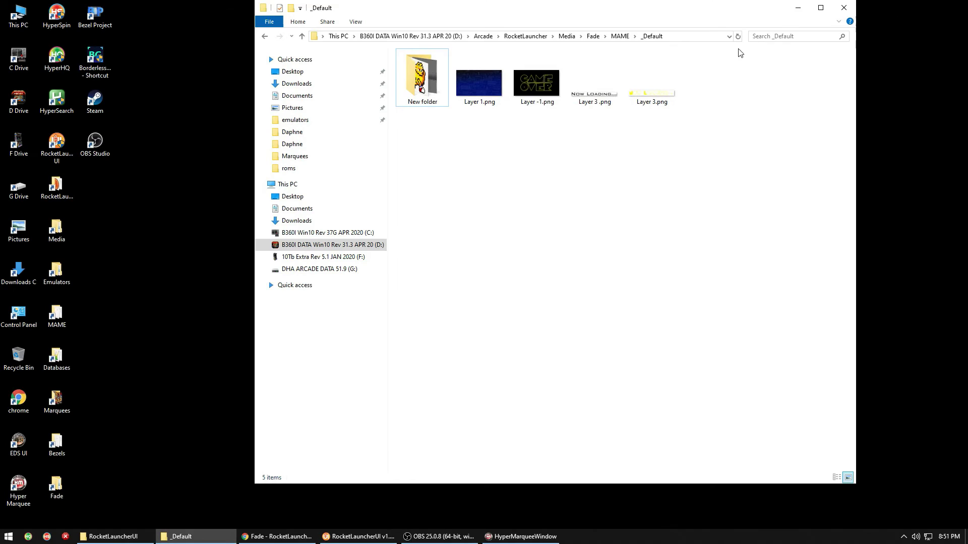
double_click(60, 193)
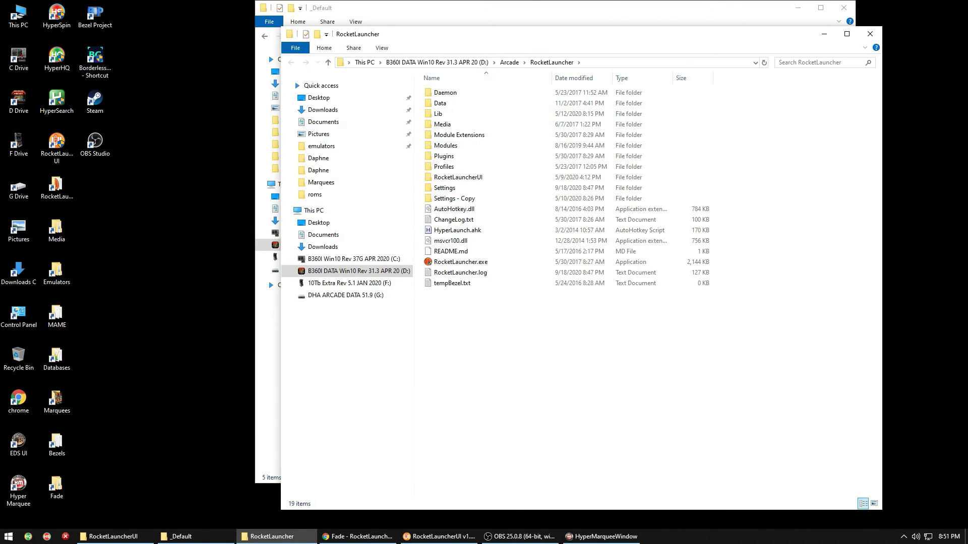
left_click(843, 7)
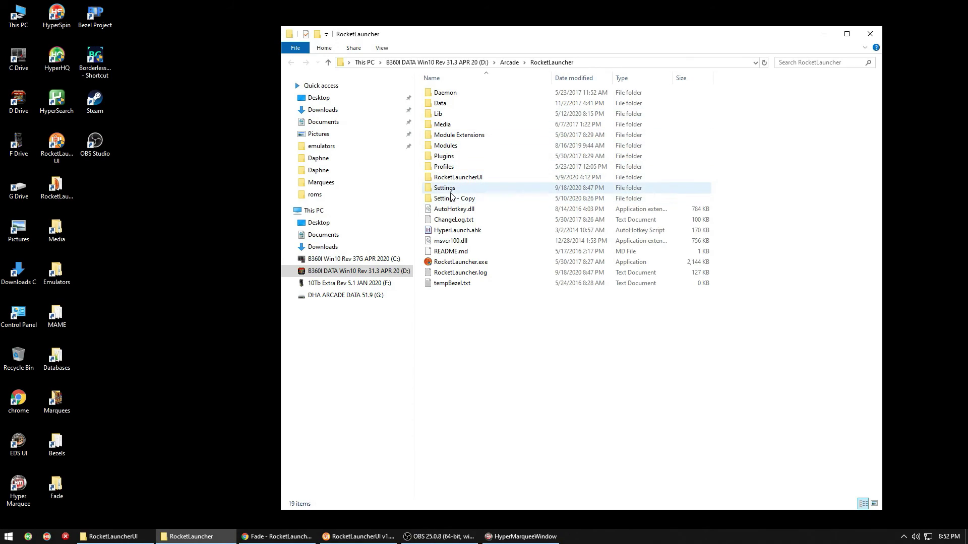
double_click(448, 190)
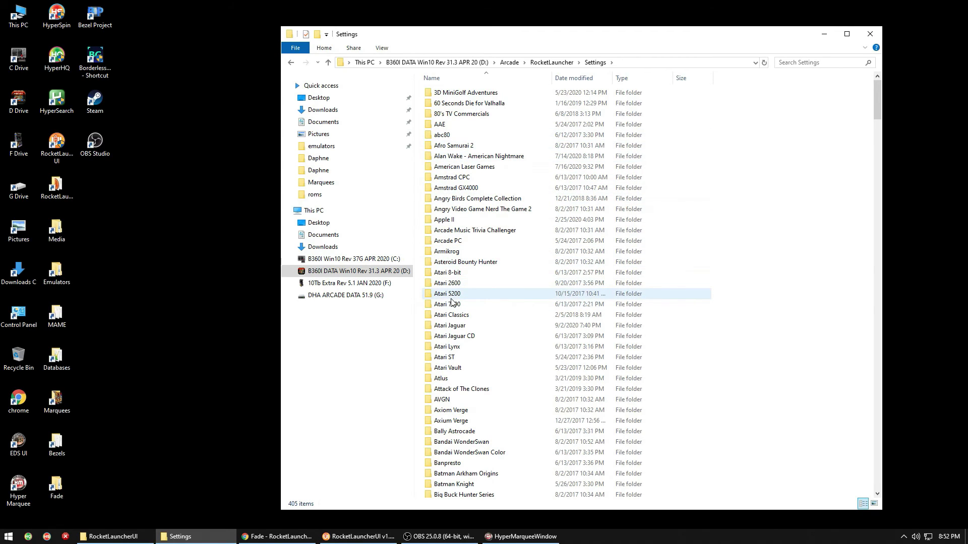
key("g")
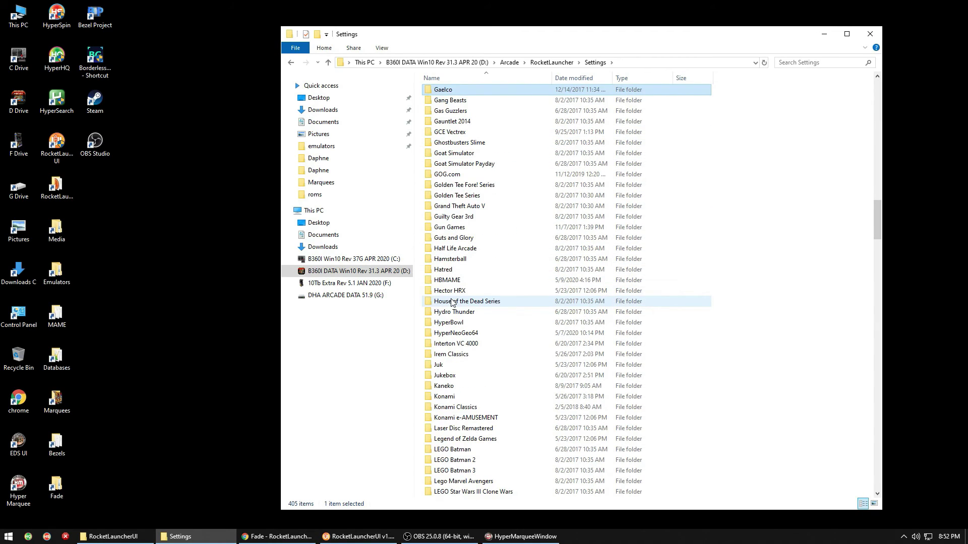
key("m")
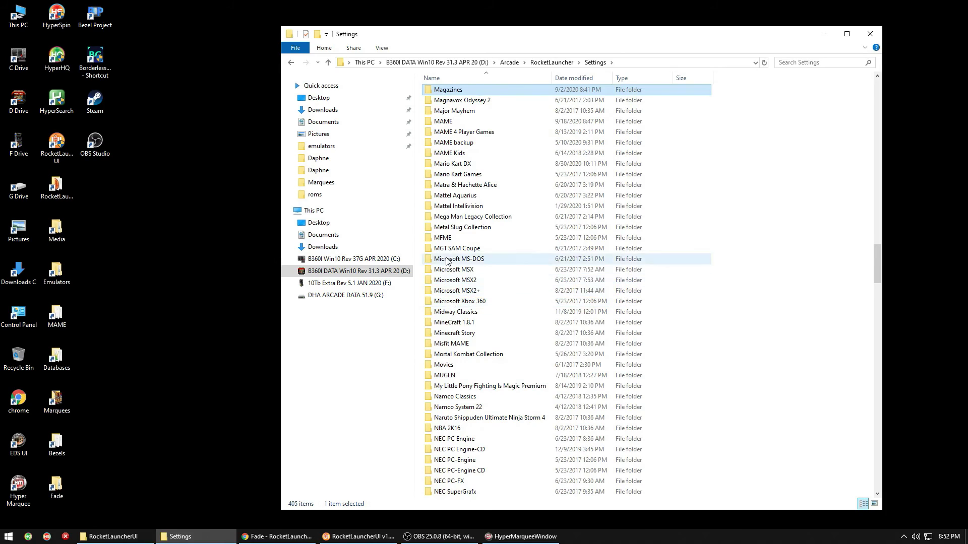
double_click(450, 121)
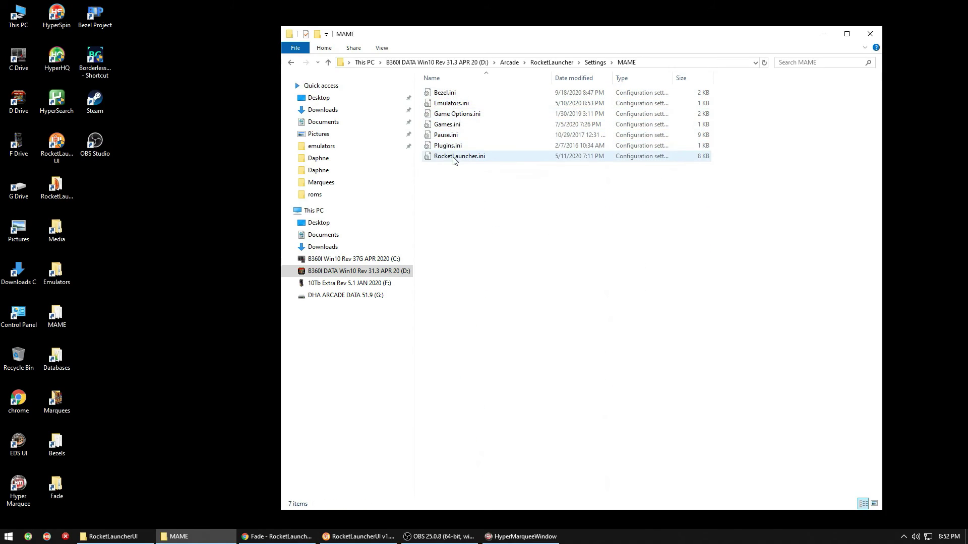
Open MAME's Bezel.ini in Notepad, read through its settings, and close it
double_click(450, 94)
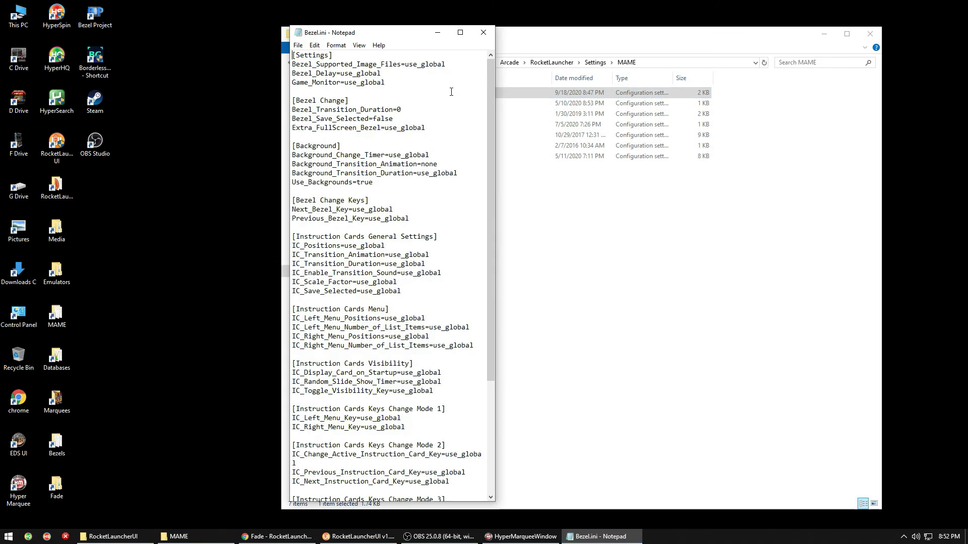
left_click_drag(491, 74, 482, 229)
left_click_drag(488, 186, 489, 46)
left_click(484, 33)
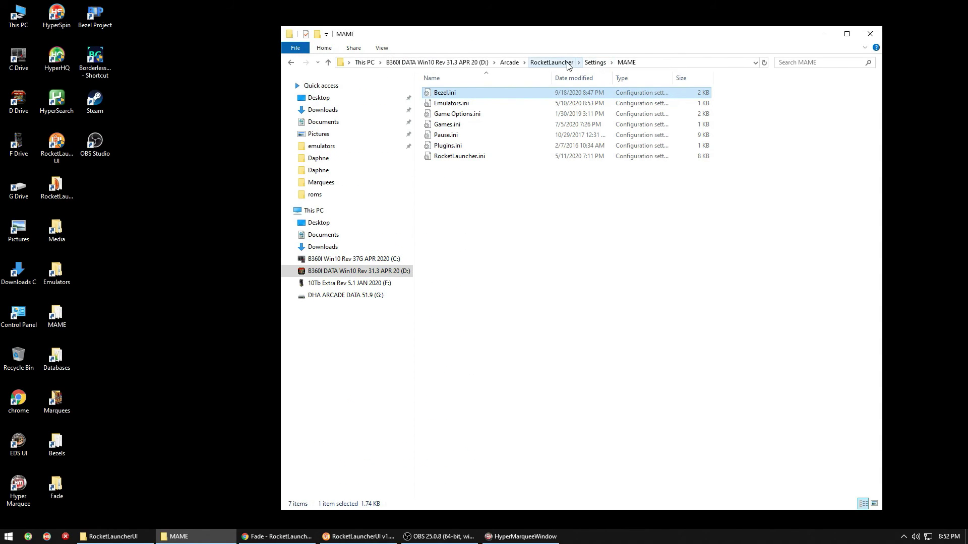
Return to the RocketLauncher folder, point out Settings - Copy, and find the global ini files in the Settings folder
left_click(595, 64)
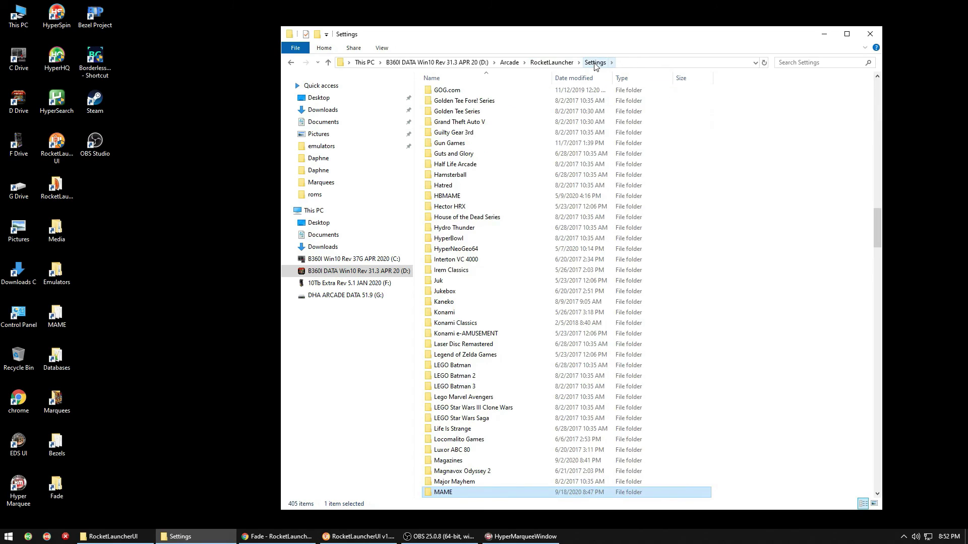
left_click(560, 64)
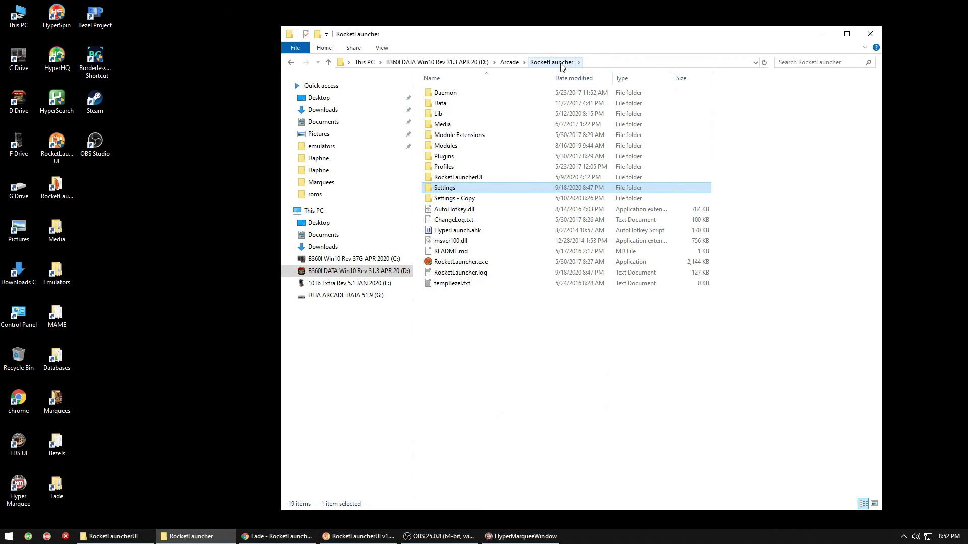
left_click(457, 200)
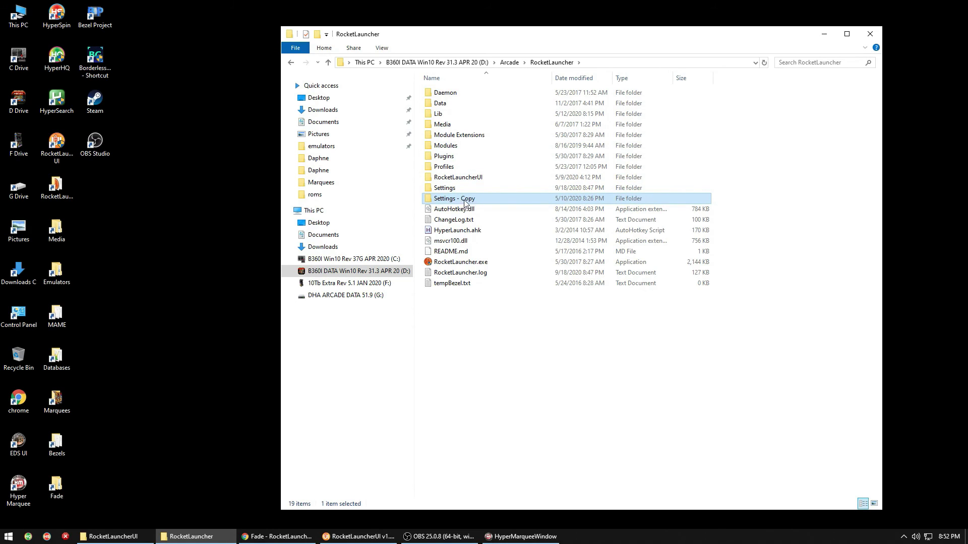
double_click(459, 189)
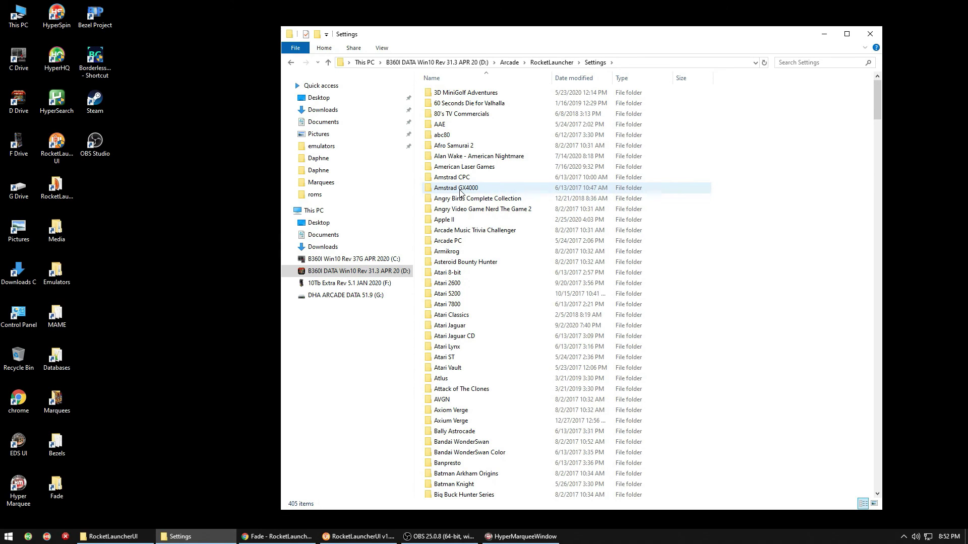
left_click_drag(878, 95, 892, 478)
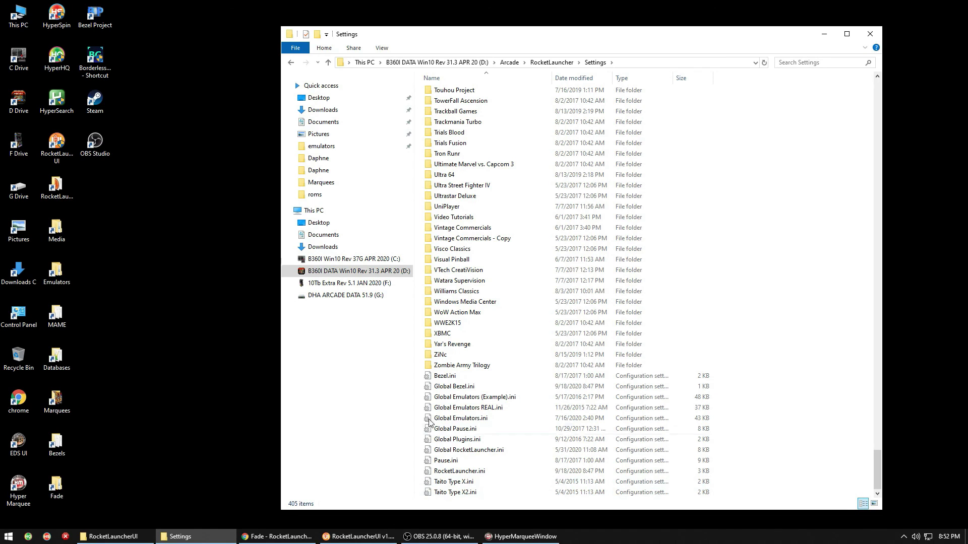
Read through the Settings folder's own Bezel.ini in Notepad, close it, and reposition the folder window
double_click(442, 376)
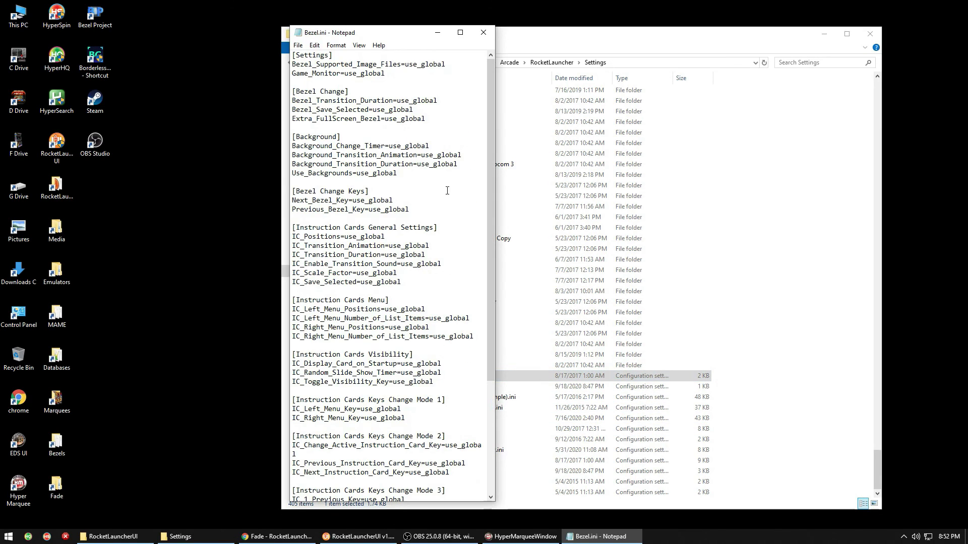
left_click_drag(492, 113, 492, 61)
left_click(482, 32)
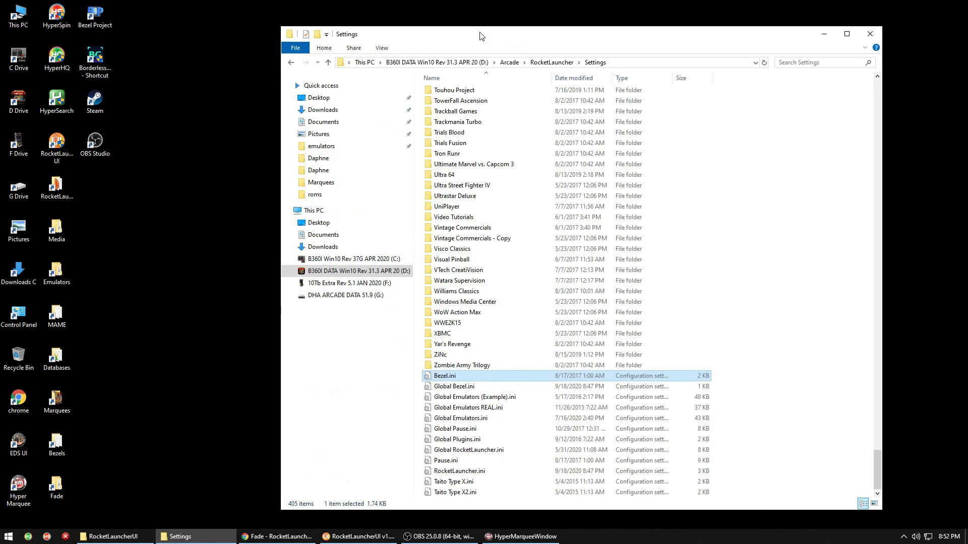
left_click_drag(689, 39, 605, 41)
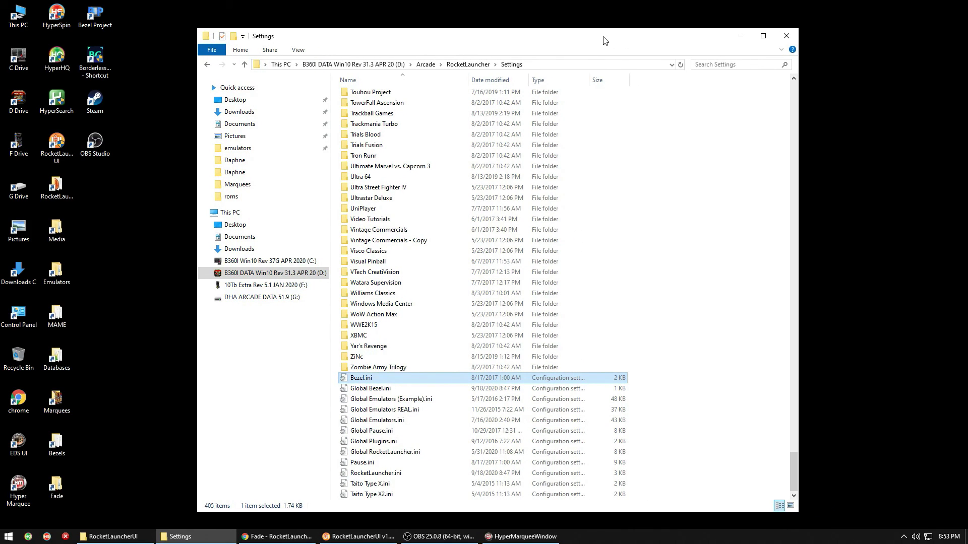